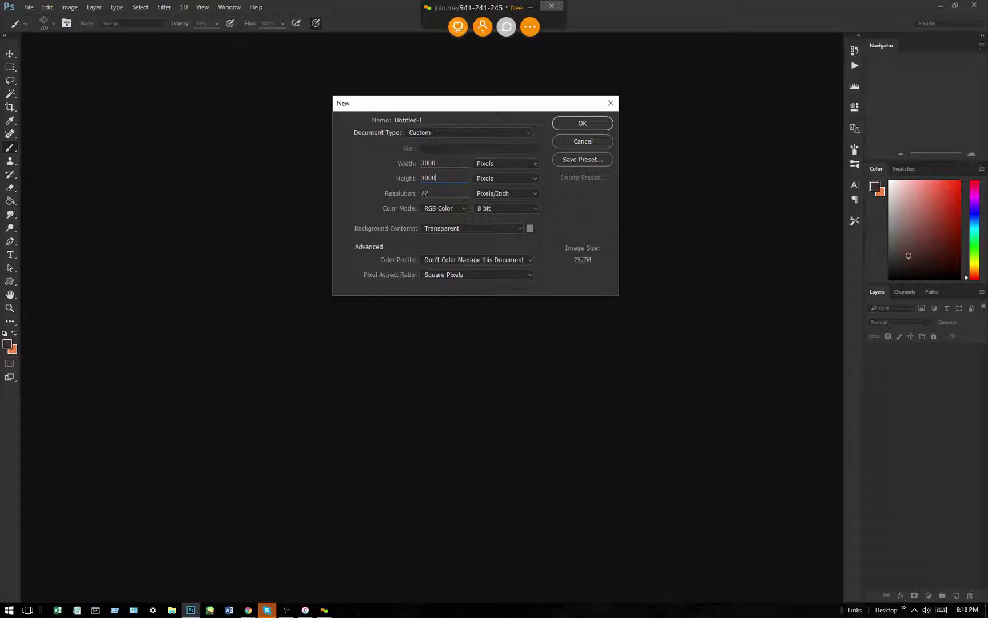
Set the resolution to 200 pixels/inch and create the transparent 3000 × 3000 pixel document.
{"action": "key", "text": "Tab"}
{"action": "type", "text": "200"}
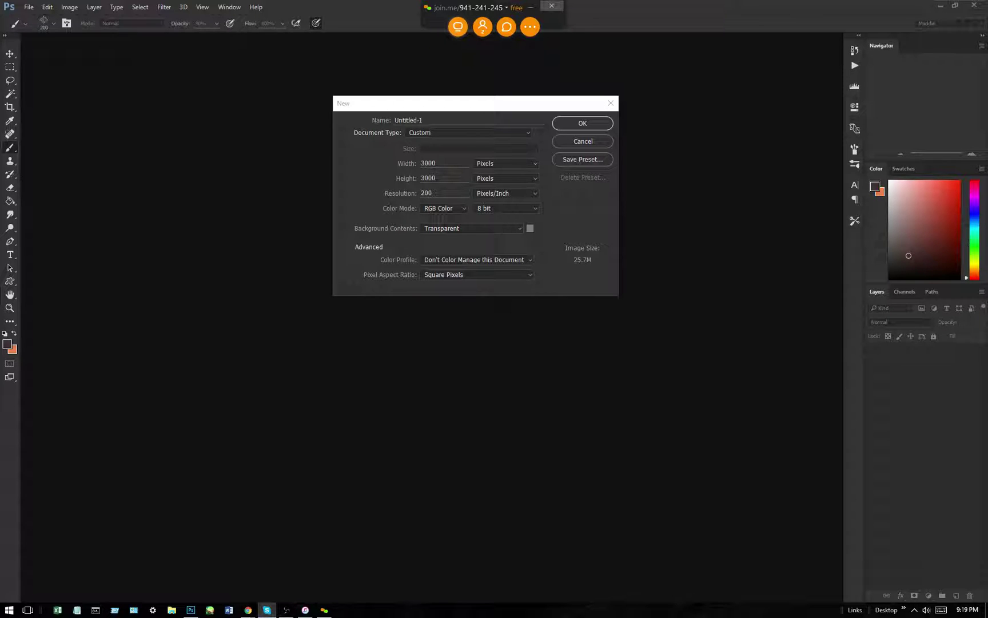
{"action": "left_click", "coordinate": [582, 123]}
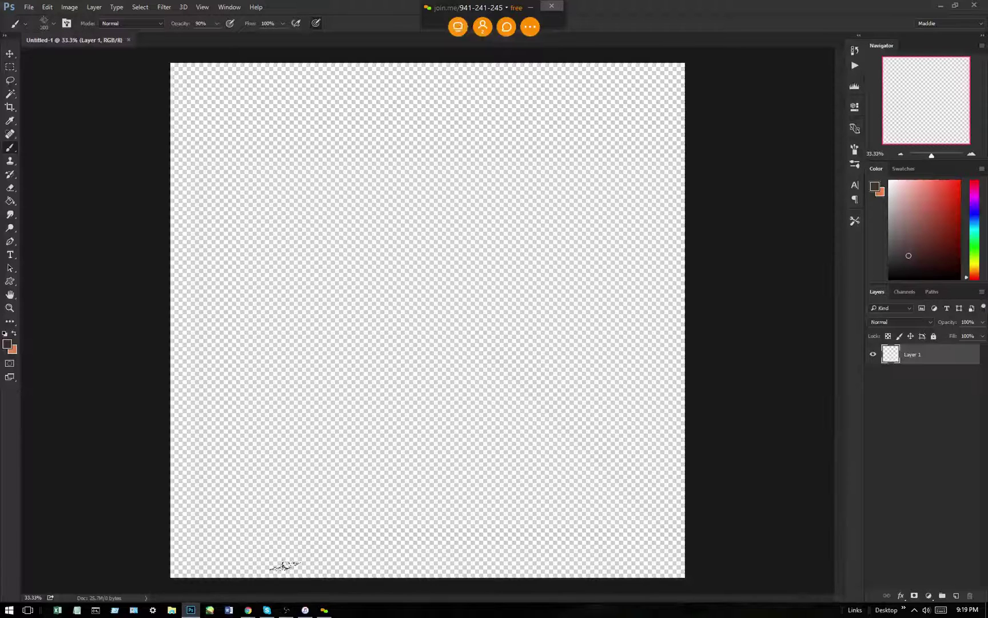
Switch to Chrome and copy the web address of the DeviantArt Lineart Brushes page.
{"action": "mouse_move", "coordinate": [248, 610]}
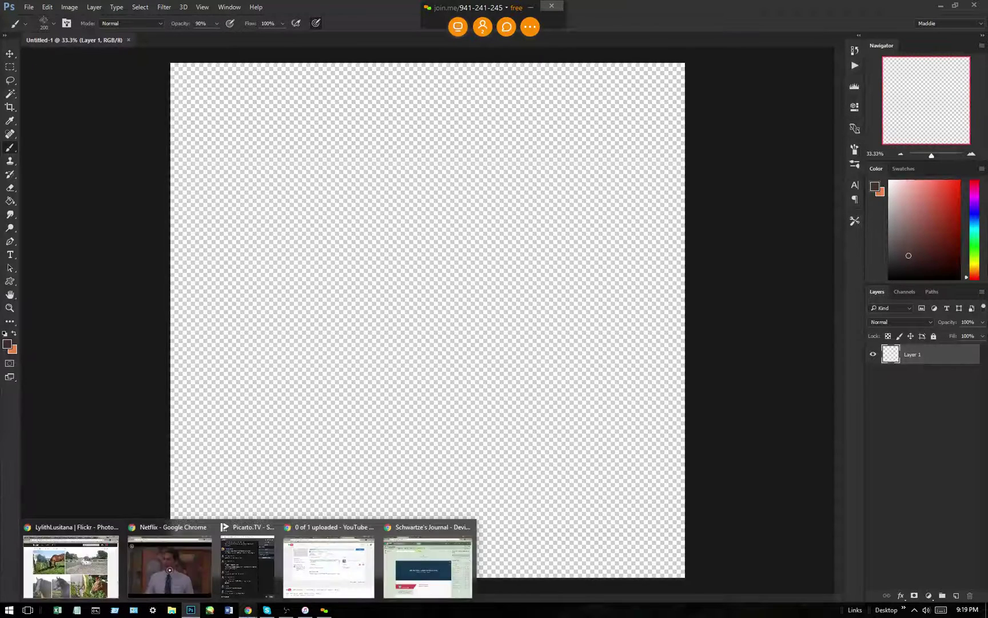
{"action": "left_click", "coordinate": [409, 594]}
{"action": "left_click", "coordinate": [171, 76]}
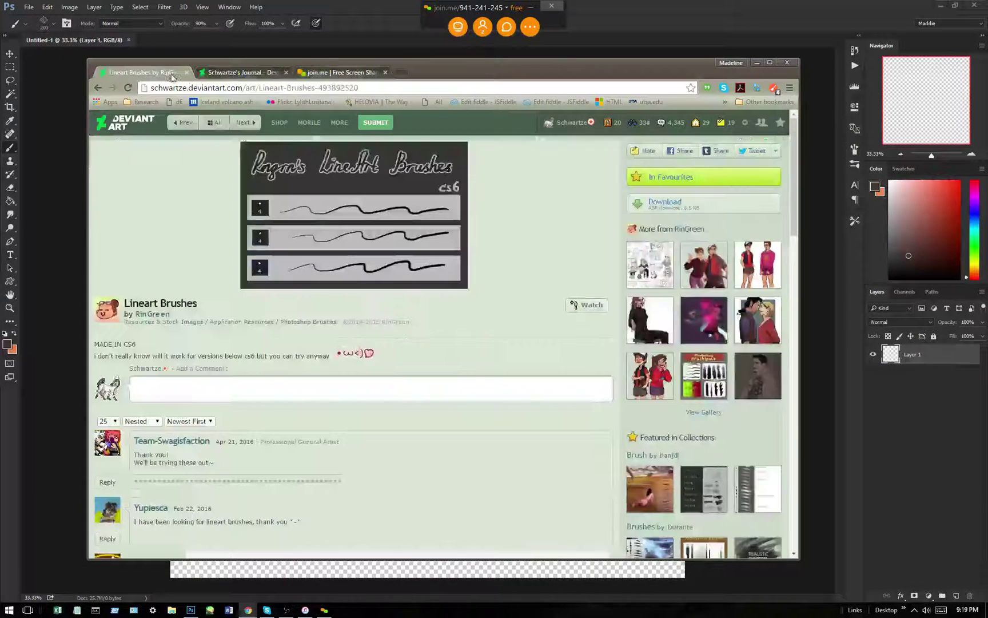
{"action": "left_click", "coordinate": [303, 88]}
{"action": "right_click", "coordinate": [303, 88]}
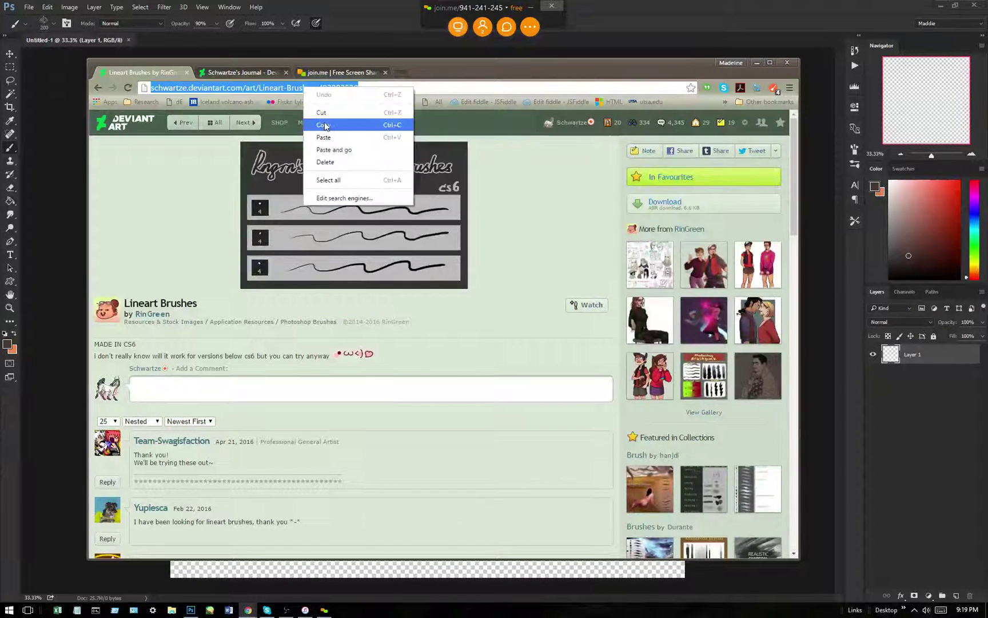
{"action": "left_click", "coordinate": [325, 126]}
Open the join.me chat and send the copied Lineart Brushes link to everyone.
{"action": "left_click", "coordinate": [506, 27]}
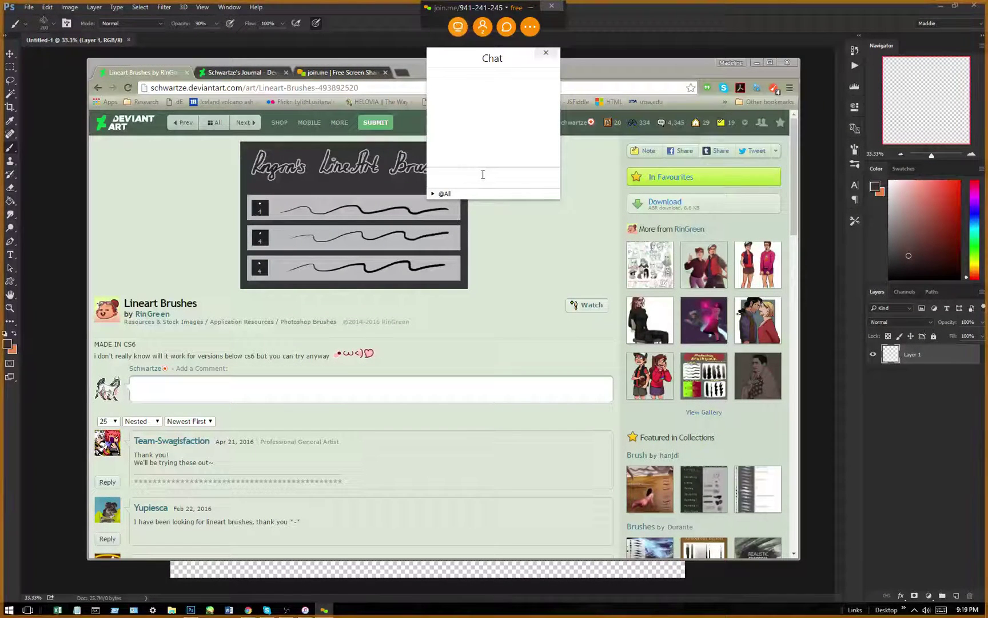
{"action": "key", "text": "ctrl+v"}
{"action": "key", "text": "Return"}
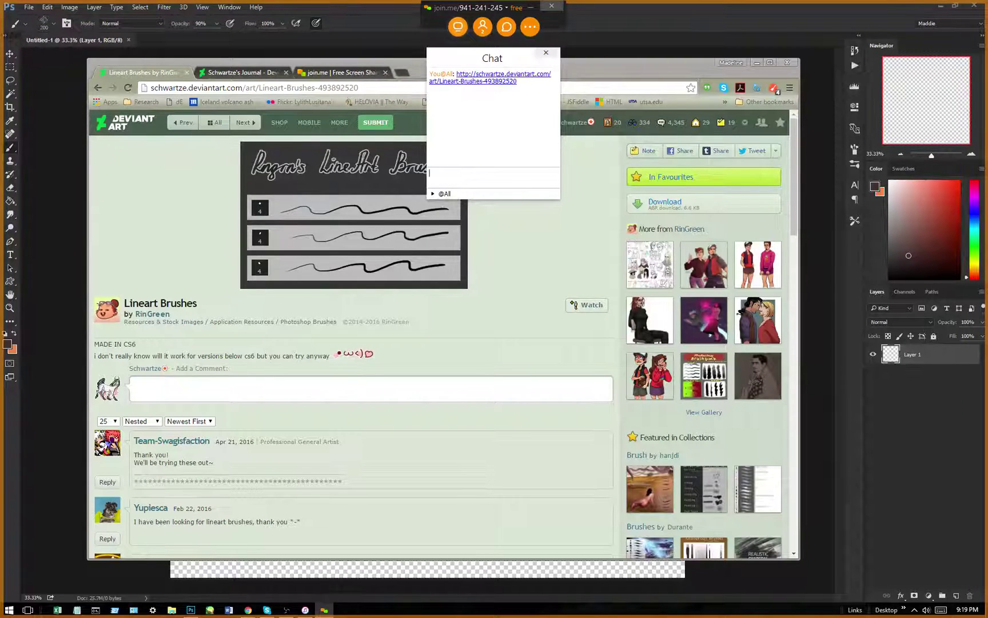
Minimize the browser to return to Photoshop and move the chat window clear of the canvas.
{"action": "left_click", "coordinate": [571, 246]}
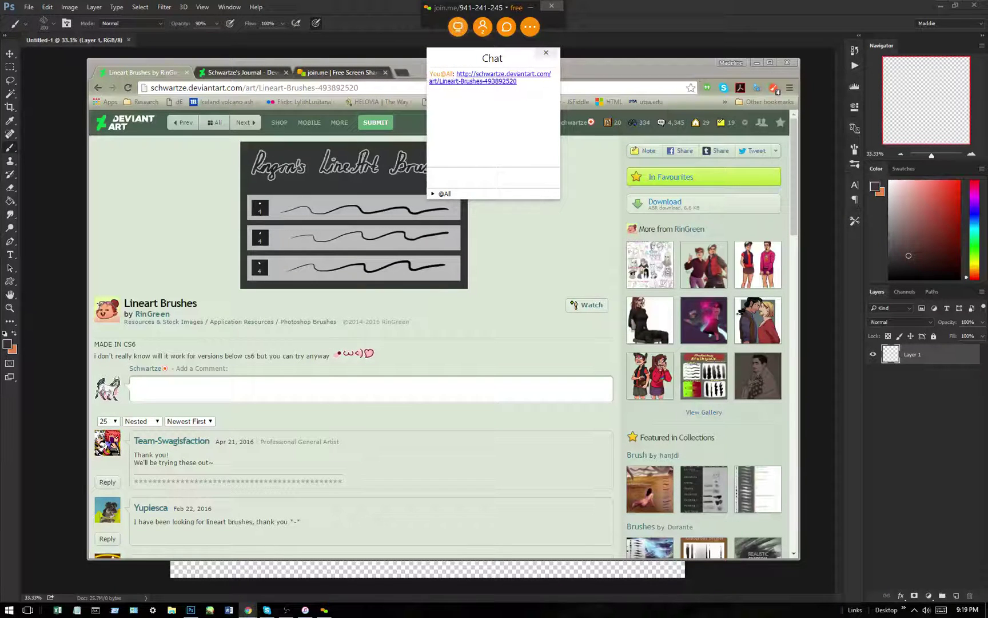
{"action": "key", "text": "alt+Tab"}
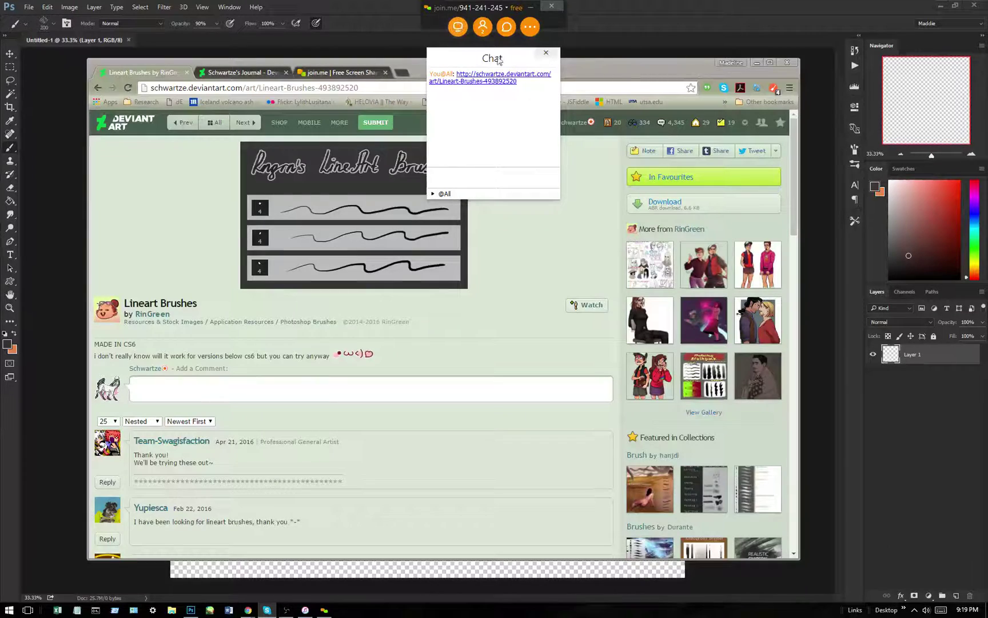
{"action": "left_click", "coordinate": [683, 86]}
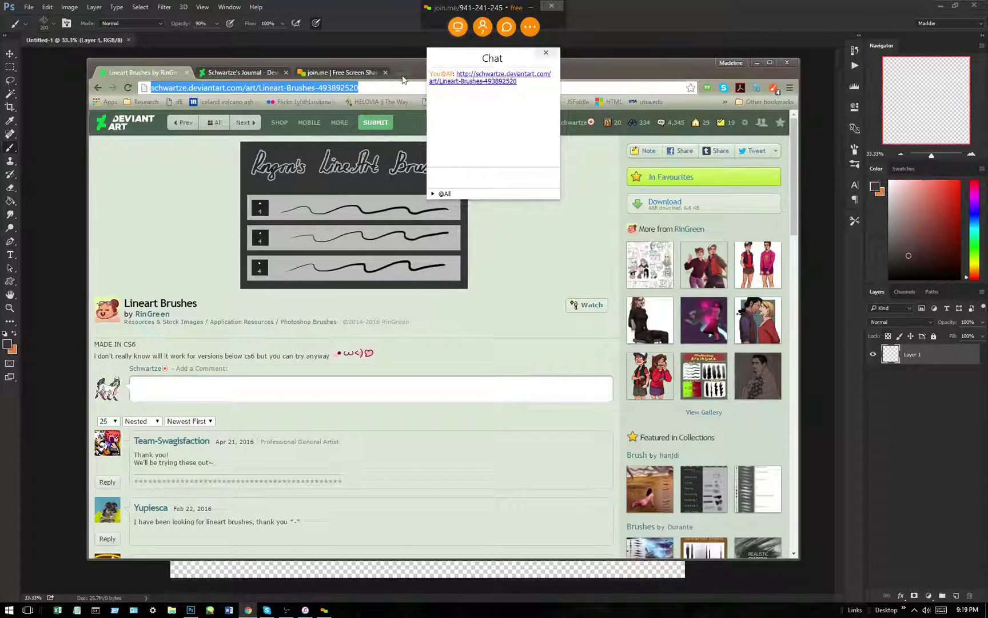
{"action": "left_click", "coordinate": [755, 64]}
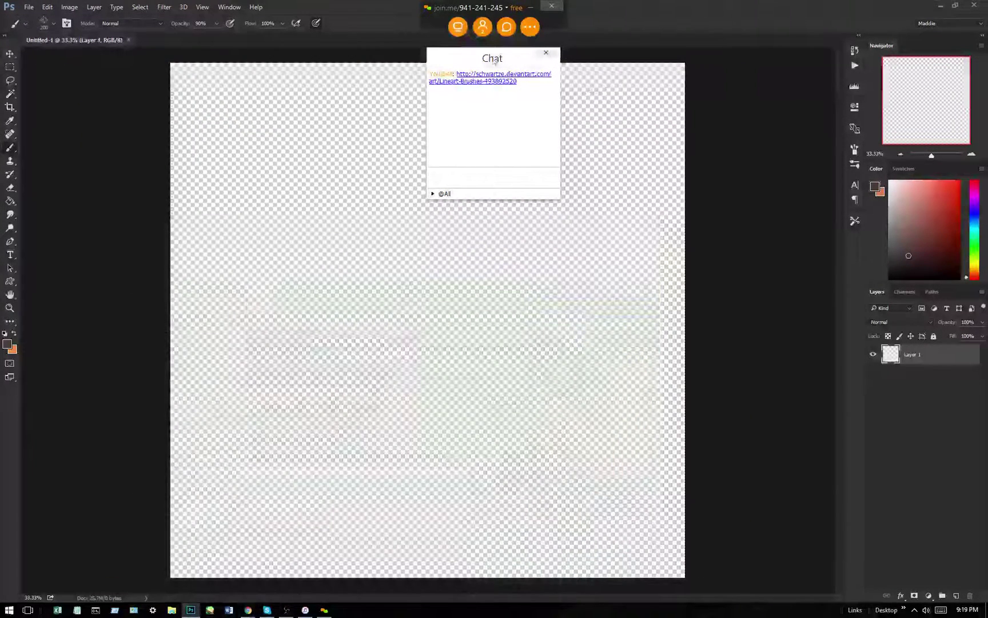
{"action": "mouse_move", "coordinate": [476, 51]}
{"action": "left_mouse_down"}
{"action": "mouse_move", "coordinate": [630, 87]}
{"action": "mouse_move", "coordinate": [742, 21]}
{"action": "left_mouse_up"}
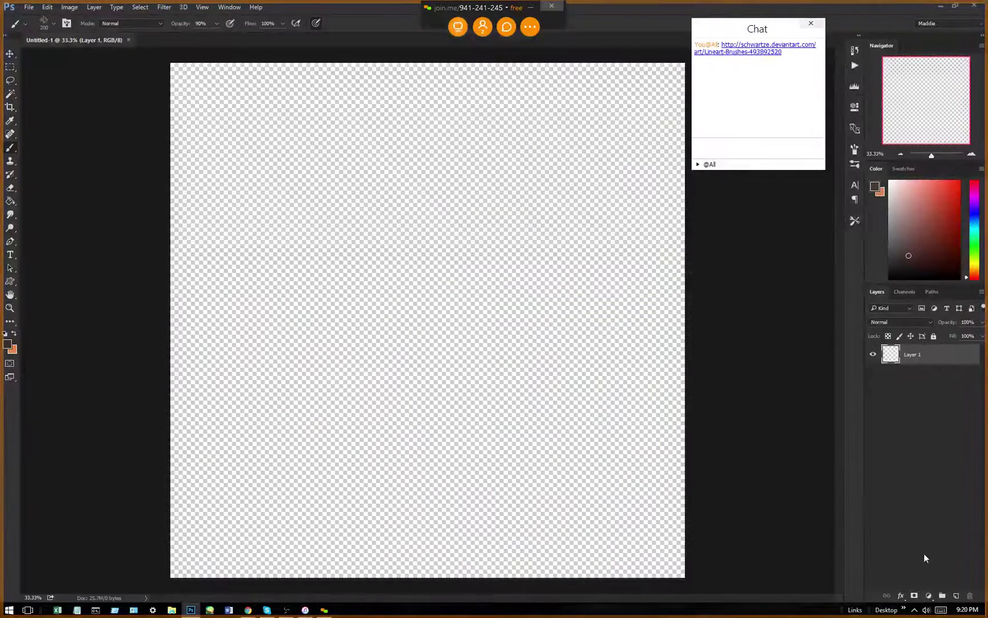
{"action": "left_click", "coordinate": [317, 341]}
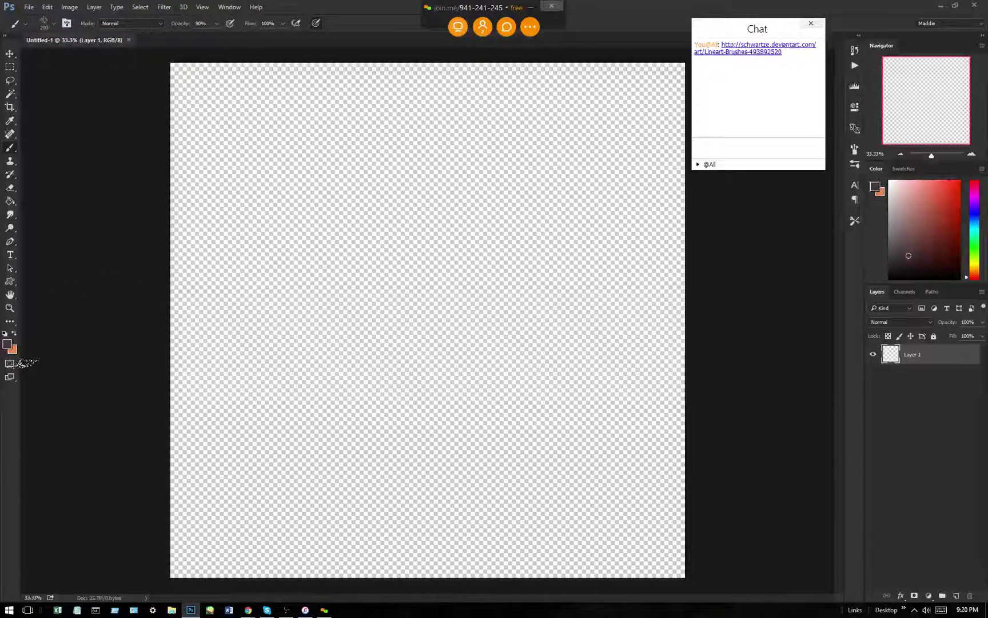
Set the foreground colour to the grey-brown 7e6d63 and fill Layer 1 with it using the Paint Bucket.
{"action": "left_click", "coordinate": [14, 333]}
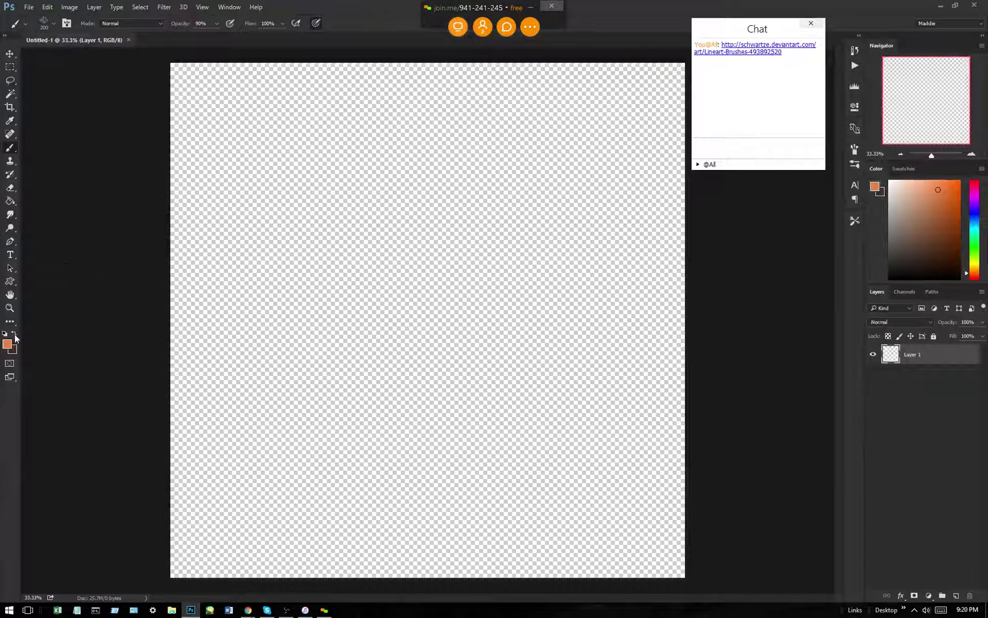
{"action": "left_click", "coordinate": [11, 348]}
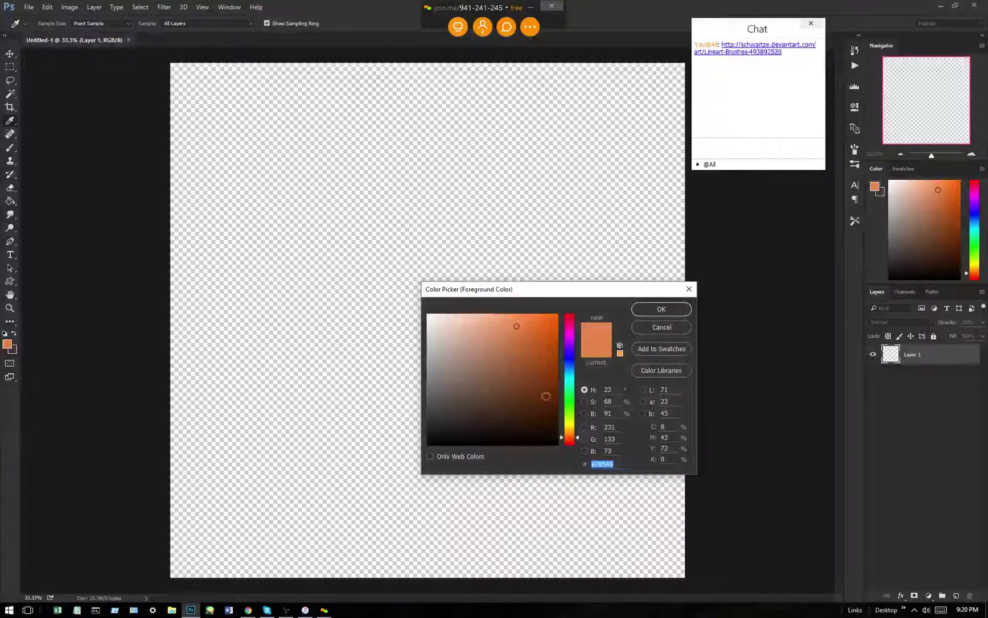
{"action": "left_click", "coordinate": [455, 381]}
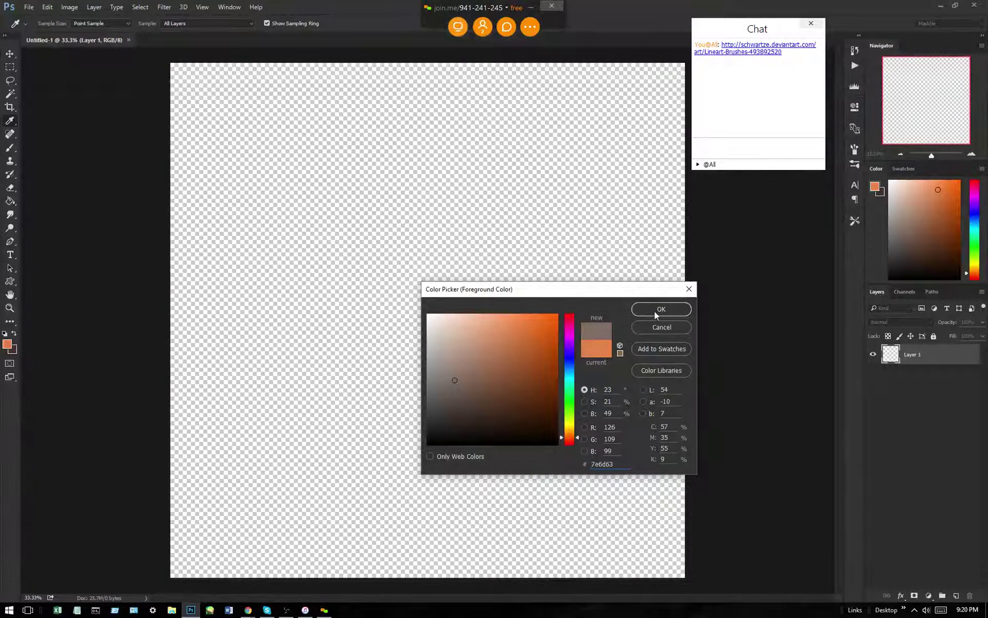
{"action": "left_click", "coordinate": [661, 308]}
{"action": "left_click", "coordinate": [11, 200]}
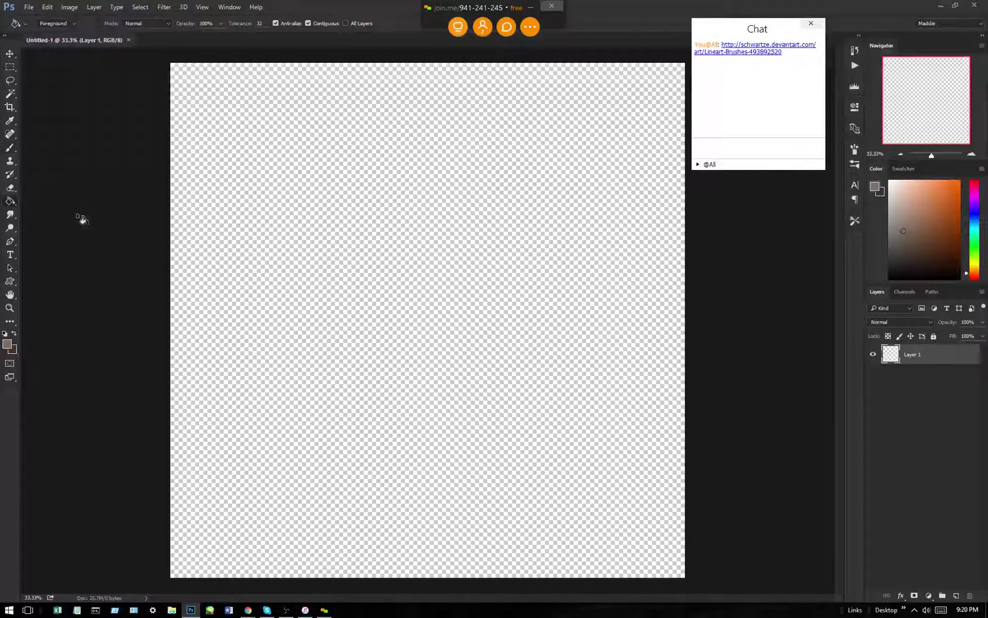
{"action": "left_click", "coordinate": [255, 306]}
Swap the colours, darken the new foreground colour to near-black, and add a new layer above the filled background.
{"action": "left_click", "coordinate": [13, 333]}
{"action": "left_click", "coordinate": [7, 344]}
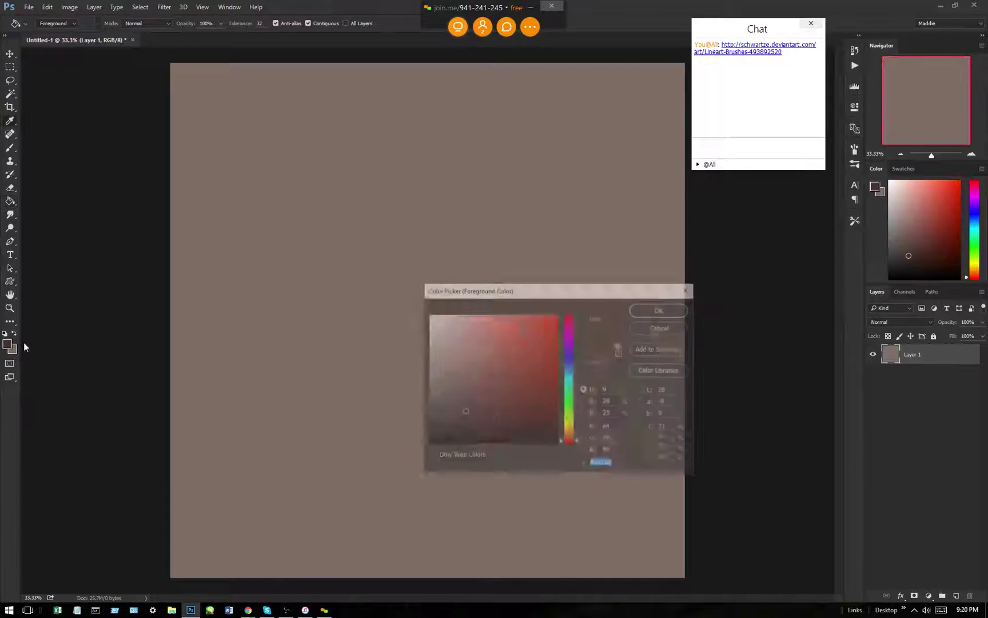
{"action": "left_click", "coordinate": [668, 312]}
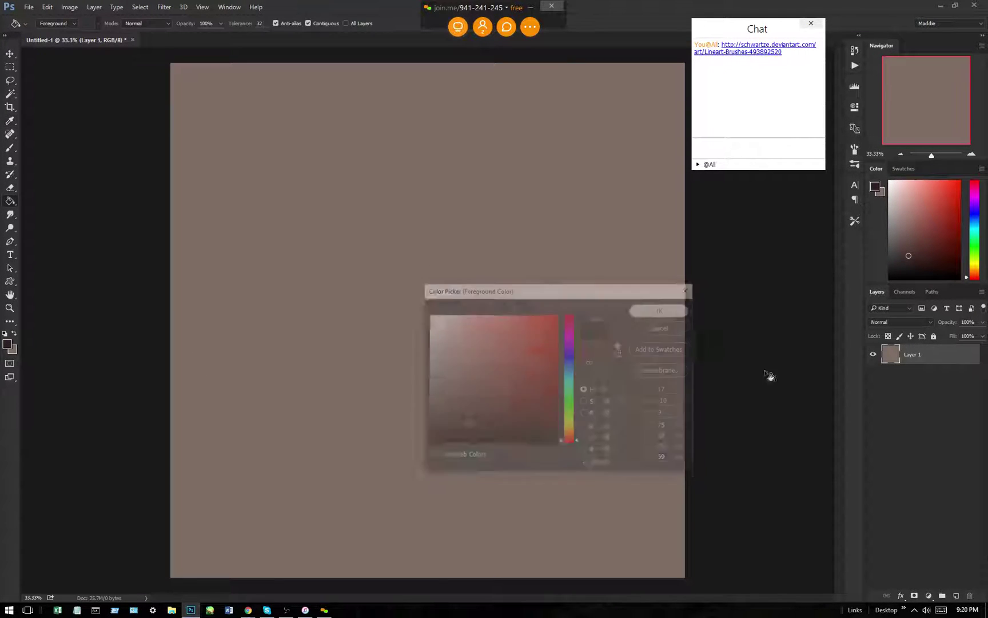
{"action": "left_click", "coordinate": [955, 596]}
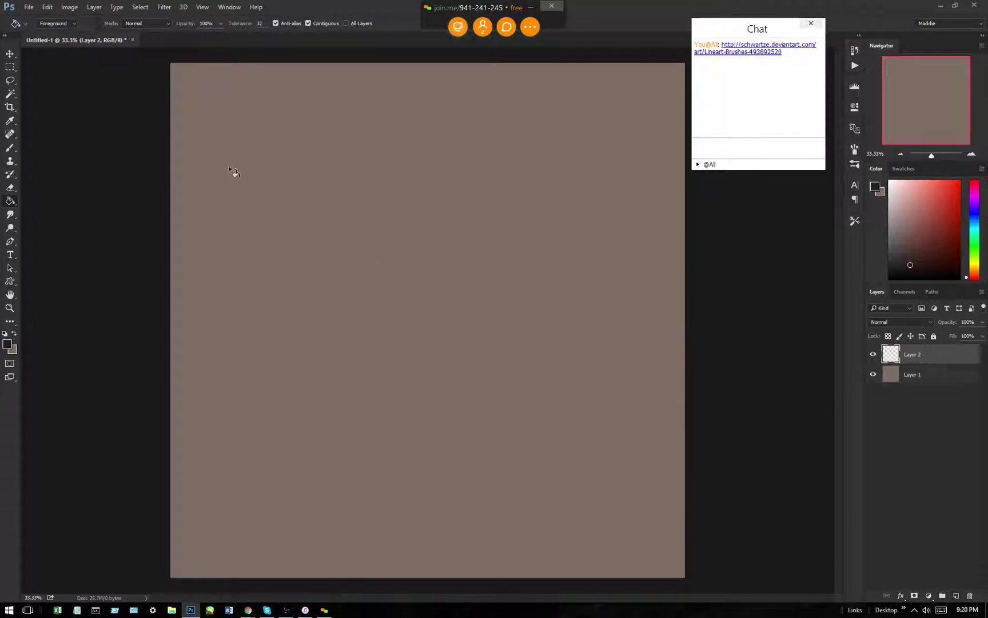
Choose the Sampled Brush 1 5 preset for the Brush tool, enlarge it, and lower its opacity to 70%.
{"action": "left_click", "coordinate": [10, 147]}
{"action": "left_click", "coordinate": [55, 25]}
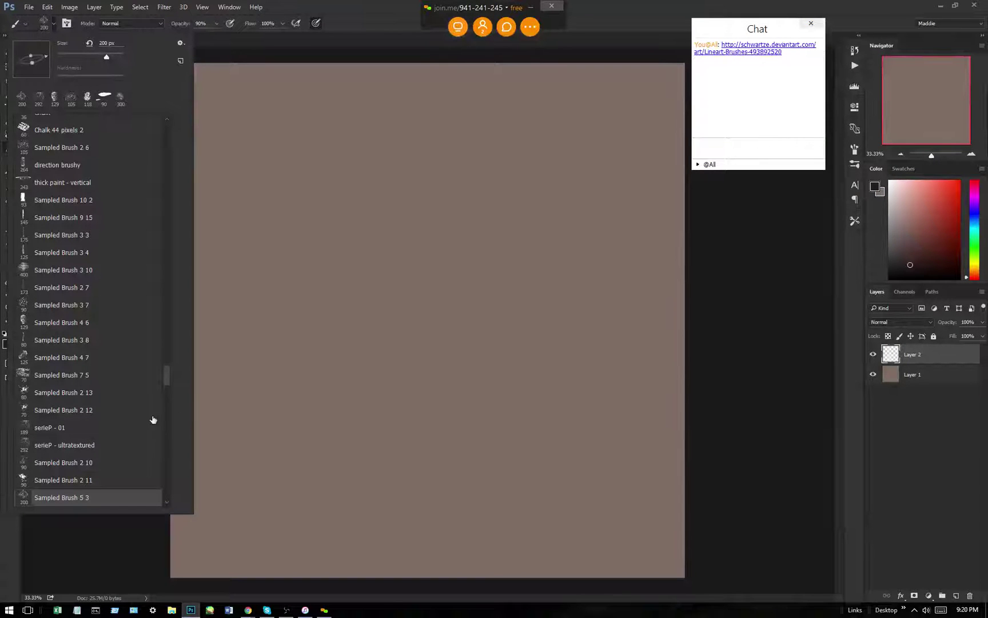
{"action": "left_click_drag", "start_coordinate": [165, 376], "coordinate": [152, 472]}
{"action": "left_click", "coordinate": [74, 297]}
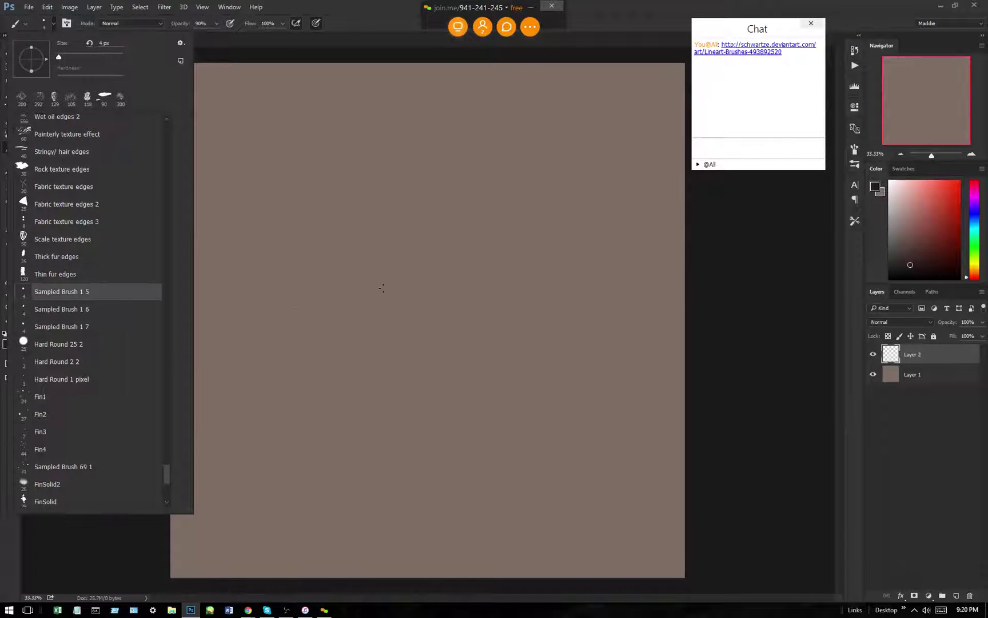
{"action": "left_click", "coordinate": [66, 58]}
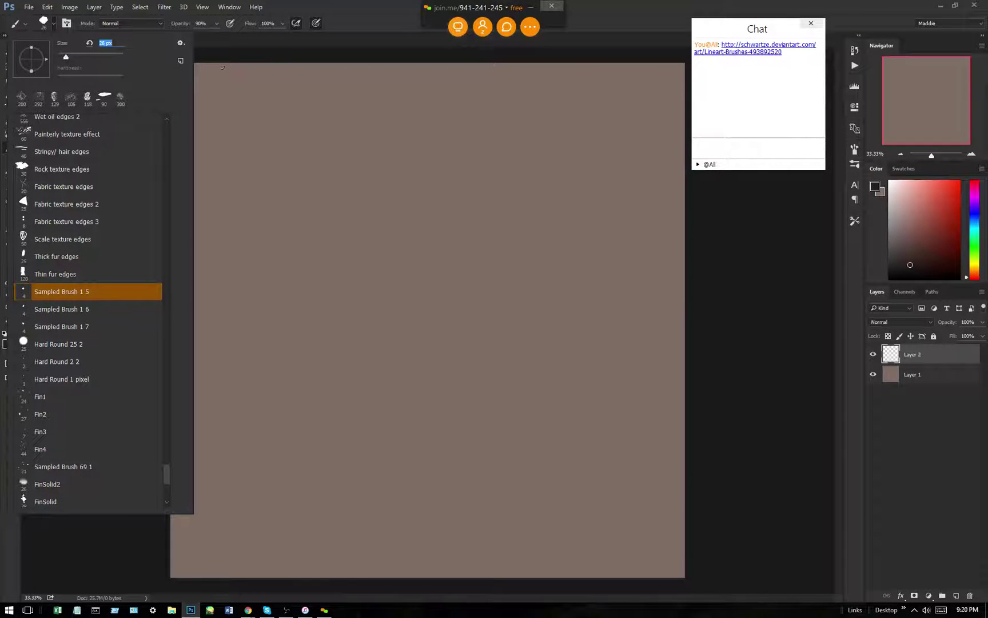
{"action": "left_click", "coordinate": [216, 24]}
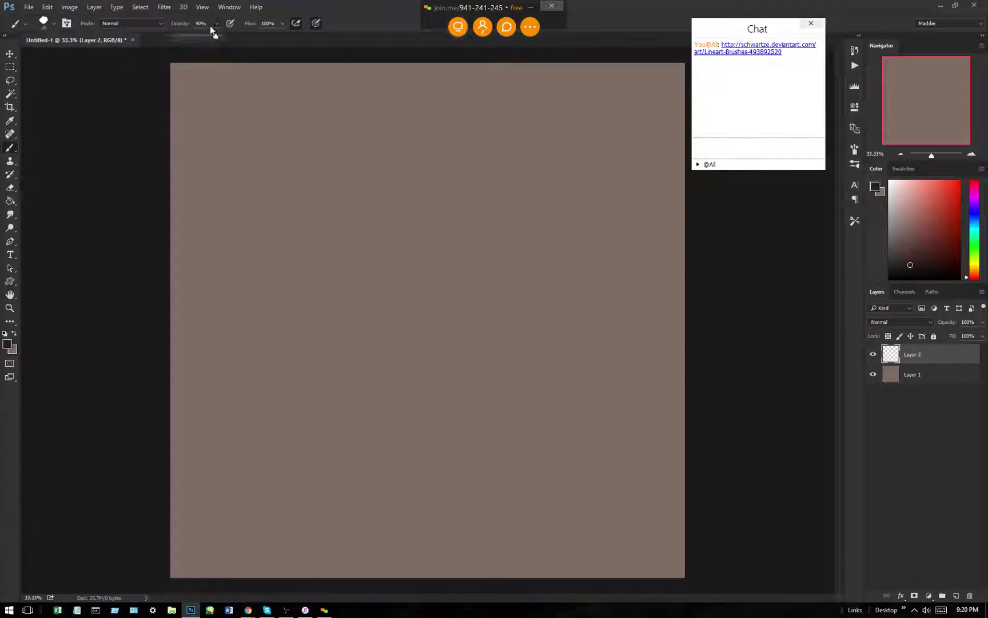
{"action": "mouse_move", "coordinate": [213, 34]}
{"action": "left_mouse_down"}
{"action": "mouse_move", "coordinate": [185, 42]}
{"action": "mouse_move", "coordinate": [235, 38]}
{"action": "left_mouse_up"}
{"action": "left_click", "coordinate": [217, 25]}
Sketch the outline of a horse's head on Layer 2, including the forehead, muzzle, jaw and cheek.
{"action": "mouse_move", "coordinate": [322, 206]}
{"action": "left_mouse_down"}
{"action": "mouse_move", "coordinate": [313, 239]}
{"action": "mouse_move", "coordinate": [333, 194]}
{"action": "left_mouse_up"}
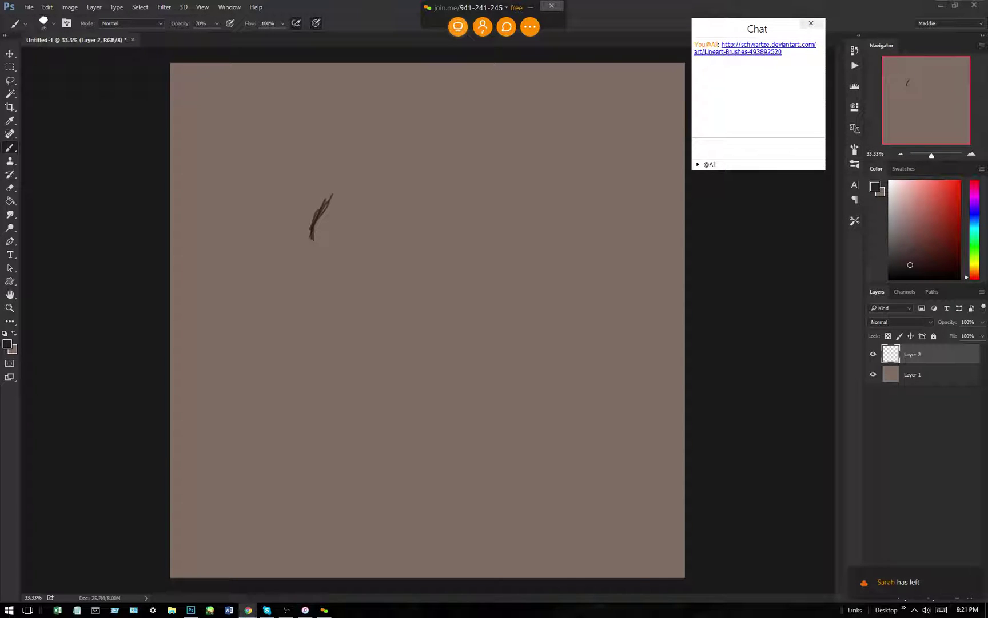
{"action": "left_click_drag", "start_coordinate": [322, 236], "coordinate": [344, 181]}
{"action": "mouse_move", "coordinate": [311, 233]}
{"action": "left_mouse_down"}
{"action": "mouse_move", "coordinate": [295, 312]}
{"action": "mouse_move", "coordinate": [322, 215]}
{"action": "left_mouse_up"}
{"action": "mouse_move", "coordinate": [412, 209]}
{"action": "left_mouse_down"}
{"action": "mouse_move", "coordinate": [399, 189]}
{"action": "mouse_move", "coordinate": [404, 246]}
{"action": "mouse_move", "coordinate": [403, 184]}
{"action": "mouse_move", "coordinate": [407, 276]}
{"action": "mouse_move", "coordinate": [386, 284]}
{"action": "mouse_move", "coordinate": [395, 284]}
{"action": "mouse_move", "coordinate": [335, 341]}
{"action": "left_mouse_up"}
{"action": "mouse_move", "coordinate": [294, 302]}
{"action": "left_mouse_down"}
{"action": "mouse_move", "coordinate": [299, 346]}
{"action": "mouse_move", "coordinate": [328, 345]}
{"action": "mouse_move", "coordinate": [303, 352]}
{"action": "left_mouse_up"}
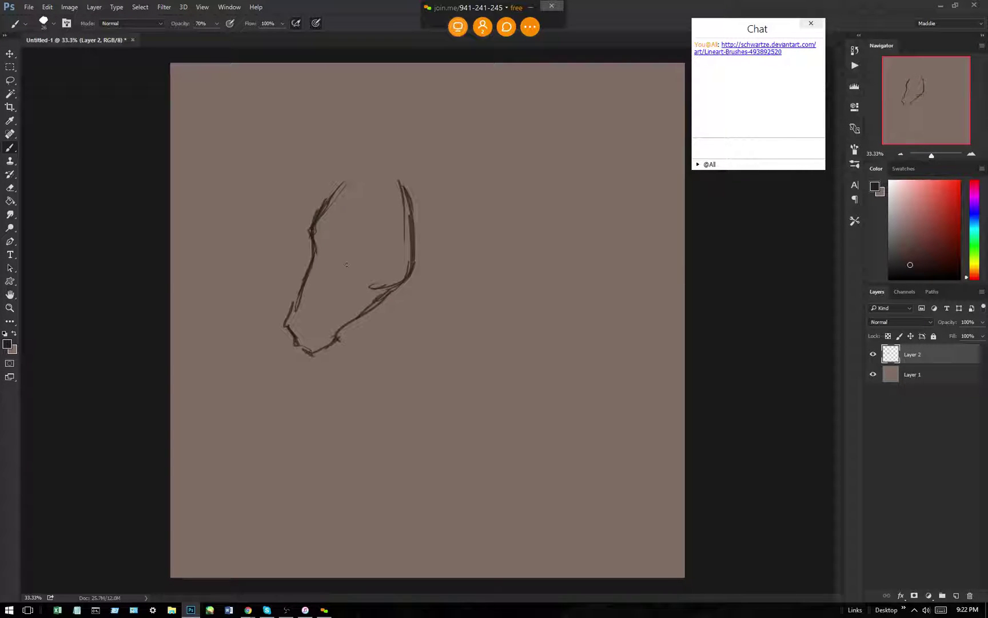
Refine the horse's forehead and jaw lines and sketch in the eye, nostril, mouth detail and both ears.
{"action": "mouse_move", "coordinate": [332, 185]}
{"action": "left_mouse_down"}
{"action": "mouse_move", "coordinate": [359, 174]}
{"action": "mouse_move", "coordinate": [406, 196]}
{"action": "mouse_move", "coordinate": [418, 244]}
{"action": "mouse_move", "coordinate": [395, 282]}
{"action": "left_mouse_up"}
{"action": "left_click_drag", "start_coordinate": [361, 233], "coordinate": [338, 287]}
{"action": "left_click_drag", "start_coordinate": [313, 321], "coordinate": [309, 335]}
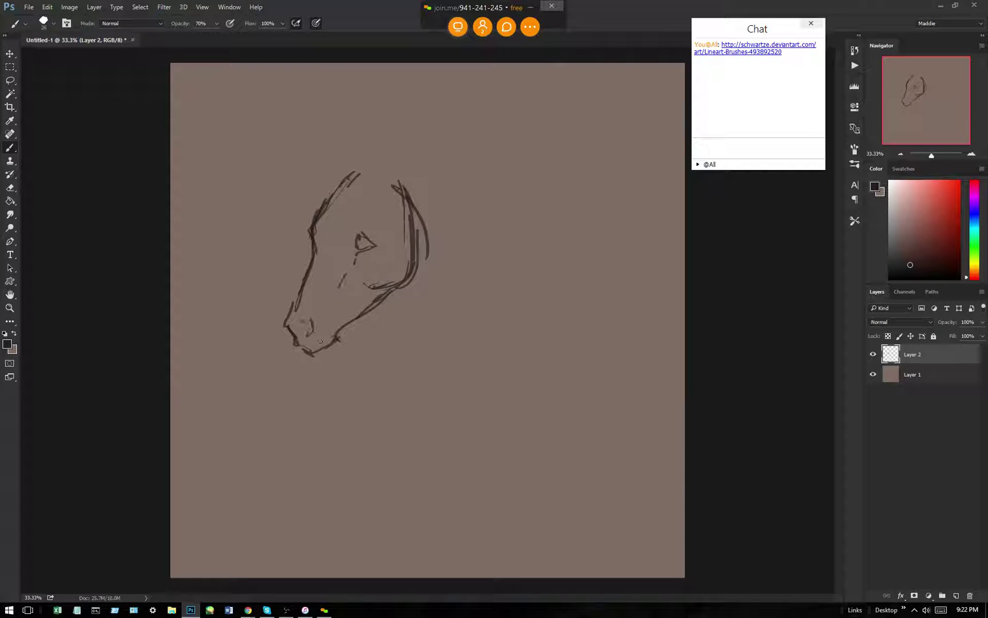
{"action": "mouse_move", "coordinate": [346, 179]}
{"action": "left_mouse_down"}
{"action": "mouse_move", "coordinate": [335, 138]}
{"action": "mouse_move", "coordinate": [351, 170]}
{"action": "mouse_move", "coordinate": [388, 133]}
{"action": "mouse_move", "coordinate": [400, 178]}
{"action": "mouse_move", "coordinate": [378, 122]}
{"action": "mouse_move", "coordinate": [332, 143]}
{"action": "mouse_move", "coordinate": [352, 175]}
{"action": "mouse_move", "coordinate": [372, 151]}
{"action": "mouse_move", "coordinate": [367, 202]}
{"action": "left_mouse_up"}
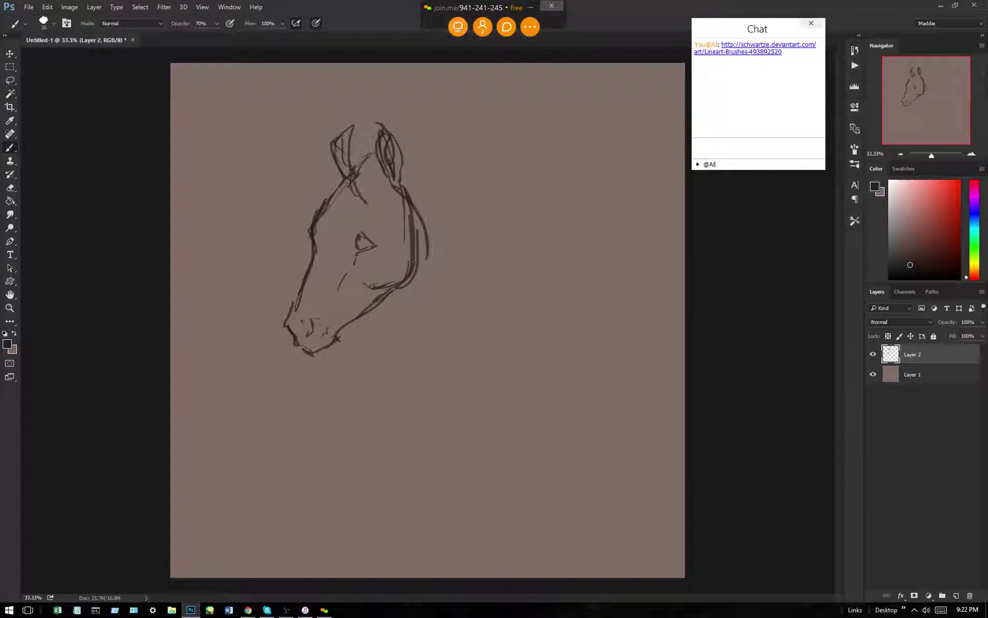
Sketch the horse's forelock as overlapping strands falling from between the ears, past the eye and over the cheek.
{"action": "left_click_drag", "start_coordinate": [373, 148], "coordinate": [353, 170]}
{"action": "left_click_drag", "start_coordinate": [353, 169], "coordinate": [378, 208]}
{"action": "mouse_move", "coordinate": [356, 166]}
{"action": "left_mouse_down"}
{"action": "mouse_move", "coordinate": [358, 188]}
{"action": "mouse_move", "coordinate": [392, 235]}
{"action": "mouse_move", "coordinate": [392, 268]}
{"action": "left_mouse_up"}
{"action": "left_click_drag", "start_coordinate": [374, 169], "coordinate": [405, 281]}
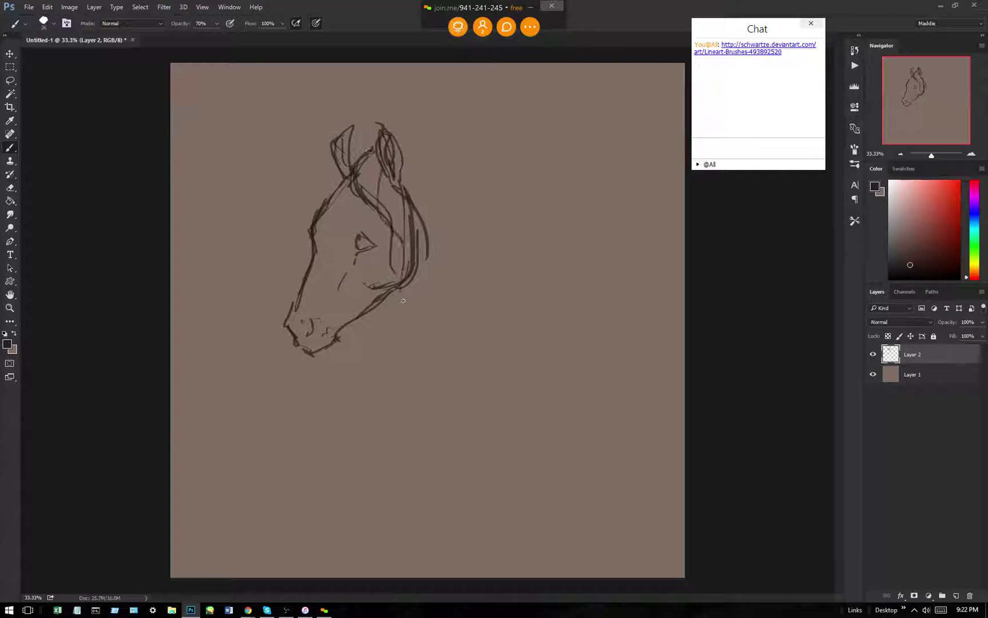
{"action": "left_click_drag", "start_coordinate": [384, 162], "coordinate": [408, 271]}
{"action": "left_click_drag", "start_coordinate": [408, 271], "coordinate": [406, 309]}
{"action": "left_click_drag", "start_coordinate": [381, 239], "coordinate": [419, 327]}
{"action": "left_click_drag", "start_coordinate": [359, 185], "coordinate": [371, 210]}
{"action": "left_click_drag", "start_coordinate": [363, 145], "coordinate": [356, 164]}
{"action": "left_click_drag", "start_coordinate": [382, 213], "coordinate": [392, 271]}
{"action": "left_click_drag", "start_coordinate": [375, 147], "coordinate": [357, 161]}
{"action": "mouse_move", "coordinate": [382, 165]}
{"action": "left_mouse_down"}
{"action": "mouse_move", "coordinate": [407, 215]}
{"action": "mouse_move", "coordinate": [407, 274]}
{"action": "left_mouse_up"}
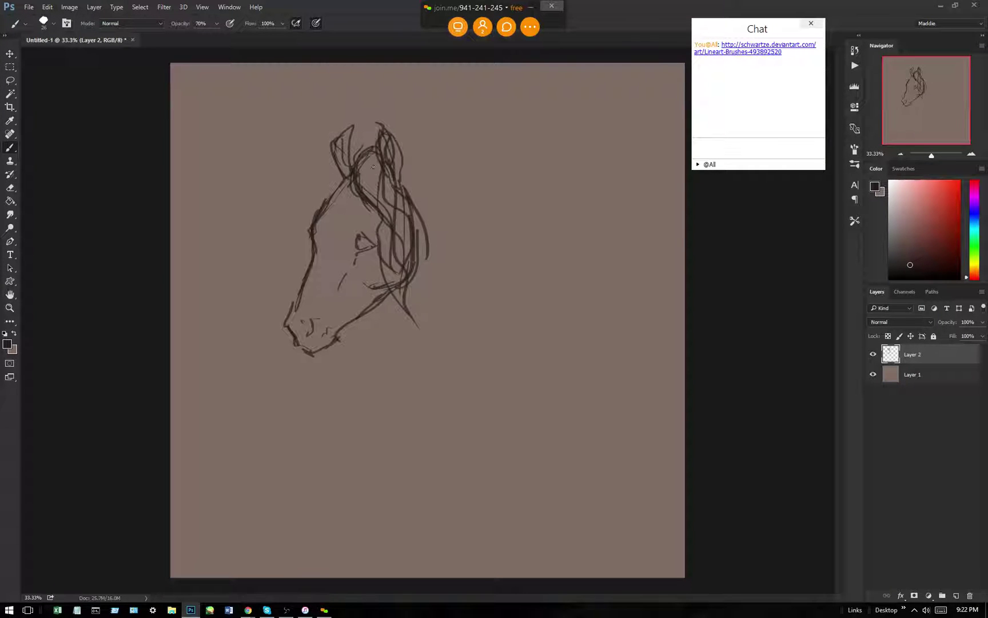
{"action": "left_click_drag", "start_coordinate": [351, 178], "coordinate": [378, 212]}
{"action": "left_click_drag", "start_coordinate": [385, 220], "coordinate": [386, 253]}
{"action": "left_click_drag", "start_coordinate": [391, 229], "coordinate": [390, 266]}
Add a short crest line behind the ear and sketch the front of the neck from the jaw down to the chest.
{"action": "left_click_drag", "start_coordinate": [404, 153], "coordinate": [419, 173]}
{"action": "mouse_move", "coordinate": [413, 274]}
{"action": "left_mouse_down"}
{"action": "mouse_move", "coordinate": [437, 425]}
{"action": "mouse_move", "coordinate": [432, 411]}
{"action": "mouse_move", "coordinate": [449, 439]}
{"action": "left_mouse_up"}
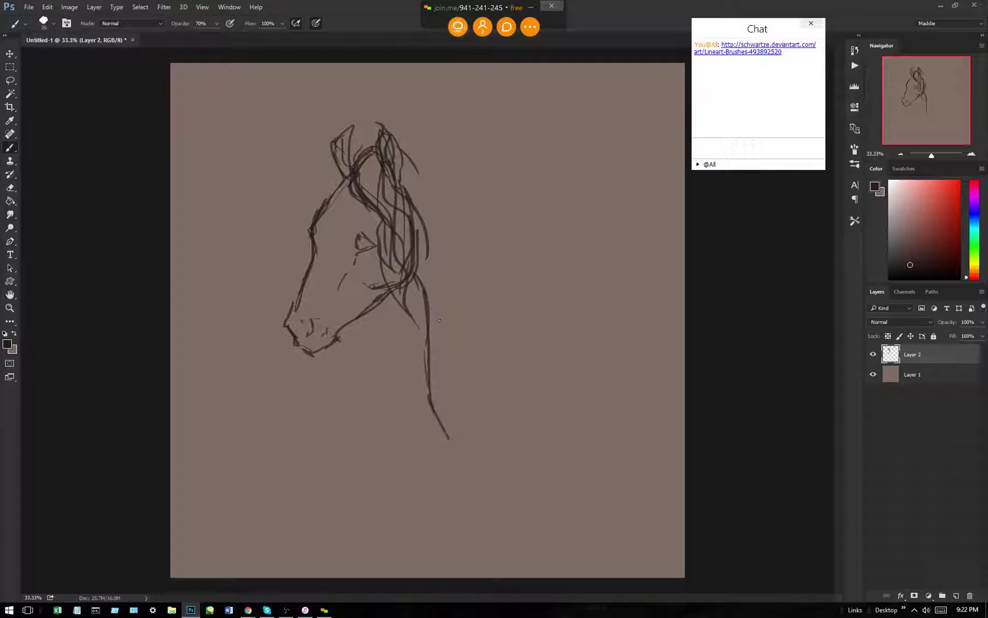
{"action": "left_click_drag", "start_coordinate": [404, 286], "coordinate": [423, 361]}
{"action": "mouse_move", "coordinate": [407, 293]}
{"action": "left_mouse_down"}
{"action": "mouse_move", "coordinate": [432, 391]}
{"action": "mouse_move", "coordinate": [429, 377]}
{"action": "left_mouse_up"}
{"action": "mouse_move", "coordinate": [448, 414]}
{"action": "left_mouse_down"}
{"action": "mouse_move", "coordinate": [430, 386]}
{"action": "mouse_move", "coordinate": [439, 438]}
{"action": "mouse_move", "coordinate": [458, 451]}
{"action": "left_mouse_up"}
{"action": "mouse_move", "coordinate": [424, 350]}
{"action": "left_mouse_down"}
{"action": "mouse_move", "coordinate": [417, 298]}
{"action": "mouse_move", "coordinate": [416, 314]}
{"action": "mouse_move", "coordinate": [404, 284]}
{"action": "mouse_move", "coordinate": [421, 387]}
{"action": "left_mouse_up"}
Erase the stray outer line along the upper front of the neck and return to the Brush tool.
{"action": "left_click", "coordinate": [11, 188]}
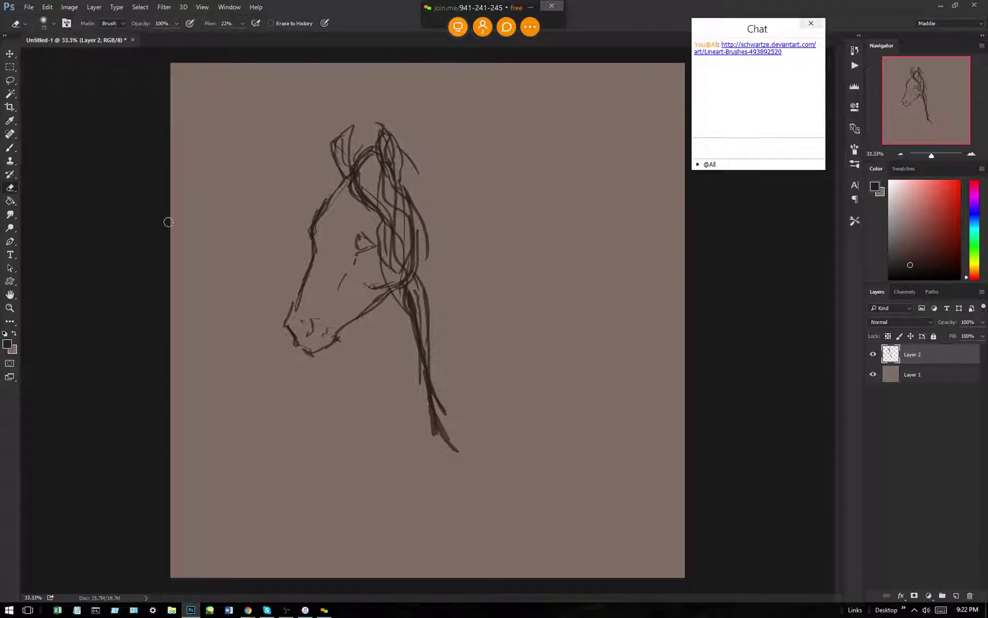
{"action": "left_click_drag", "start_coordinate": [429, 305], "coordinate": [413, 277]}
{"action": "left_click", "coordinate": [243, 24]}
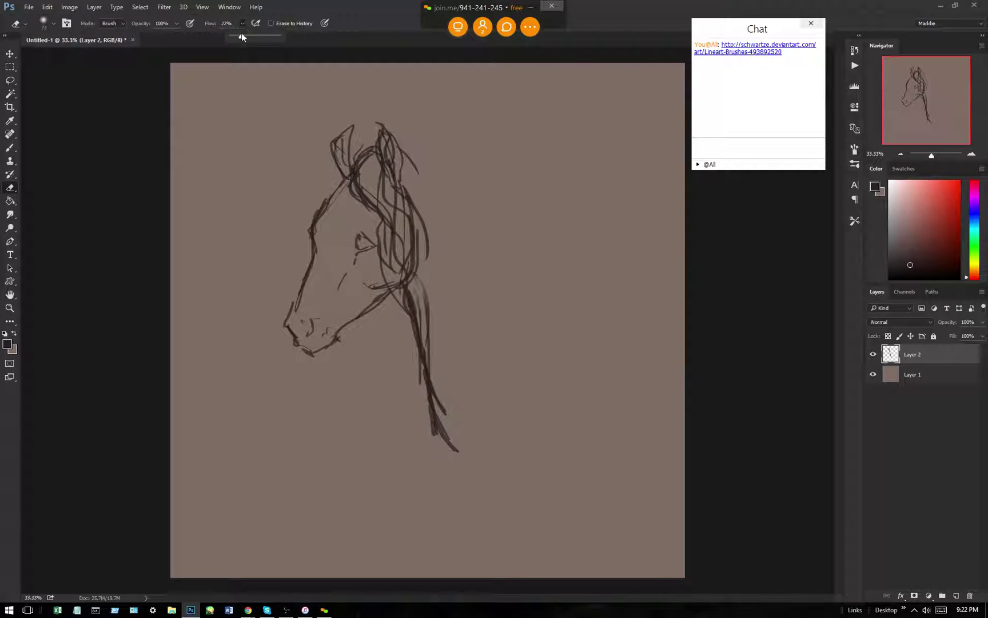
{"action": "left_click", "coordinate": [428, 290]}
{"action": "mouse_move", "coordinate": [421, 270]}
{"action": "left_mouse_down"}
{"action": "mouse_move", "coordinate": [420, 303]}
{"action": "mouse_move", "coordinate": [424, 281]}
{"action": "left_mouse_up"}
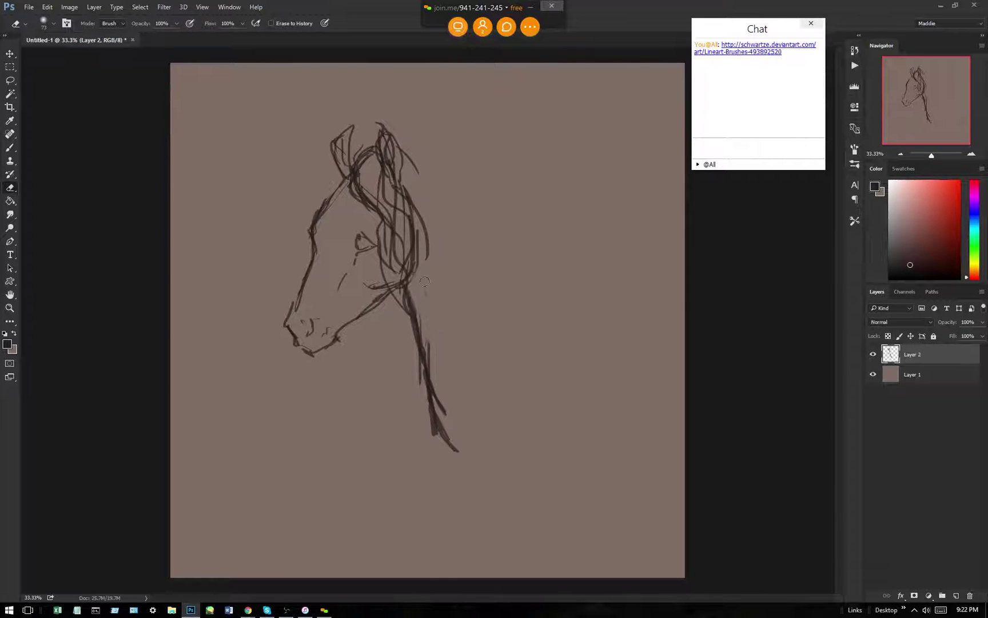
{"action": "left_click_drag", "start_coordinate": [434, 355], "coordinate": [459, 395]}
{"action": "left_click", "coordinate": [11, 147]}
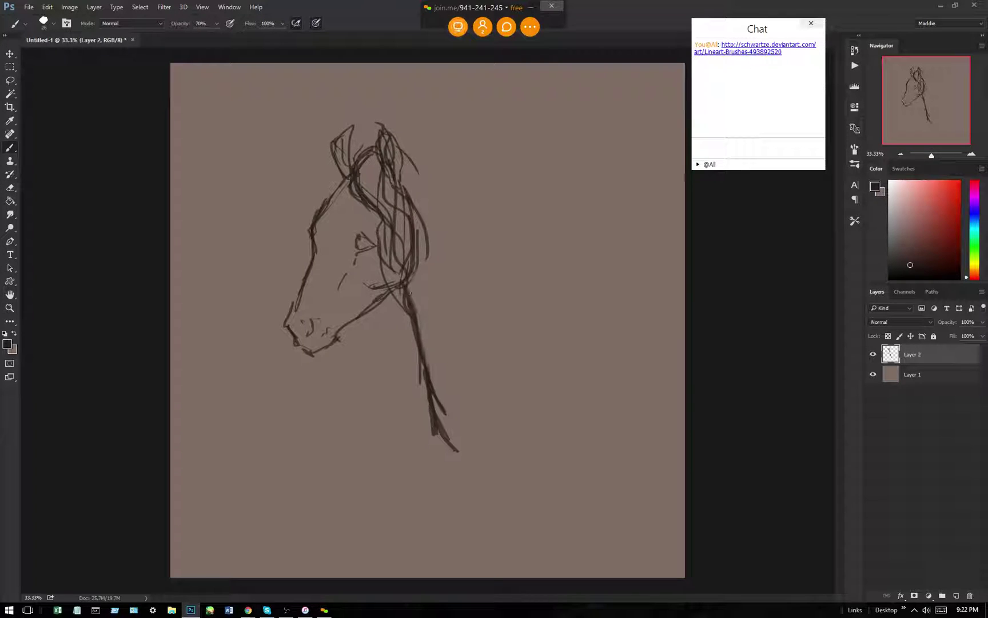
Reinforce the front neck line and sketch the arched crest from behind the ears down to the base of the neck.
{"action": "left_click_drag", "start_coordinate": [409, 294], "coordinate": [446, 407]}
{"action": "mouse_move", "coordinate": [402, 150]}
{"action": "left_mouse_down"}
{"action": "mouse_move", "coordinate": [428, 156]}
{"action": "mouse_move", "coordinate": [507, 233]}
{"action": "mouse_move", "coordinate": [546, 293]}
{"action": "left_mouse_up"}
{"action": "left_click_drag", "start_coordinate": [512, 239], "coordinate": [552, 293]}
Sketch flowing, S-curved strands sweeping from the base of the crest down around the shoulder towards the chest.
{"action": "mouse_move", "coordinate": [551, 296]}
{"action": "left_mouse_down"}
{"action": "mouse_move", "coordinate": [560, 341]}
{"action": "mouse_move", "coordinate": [535, 379]}
{"action": "left_mouse_up"}
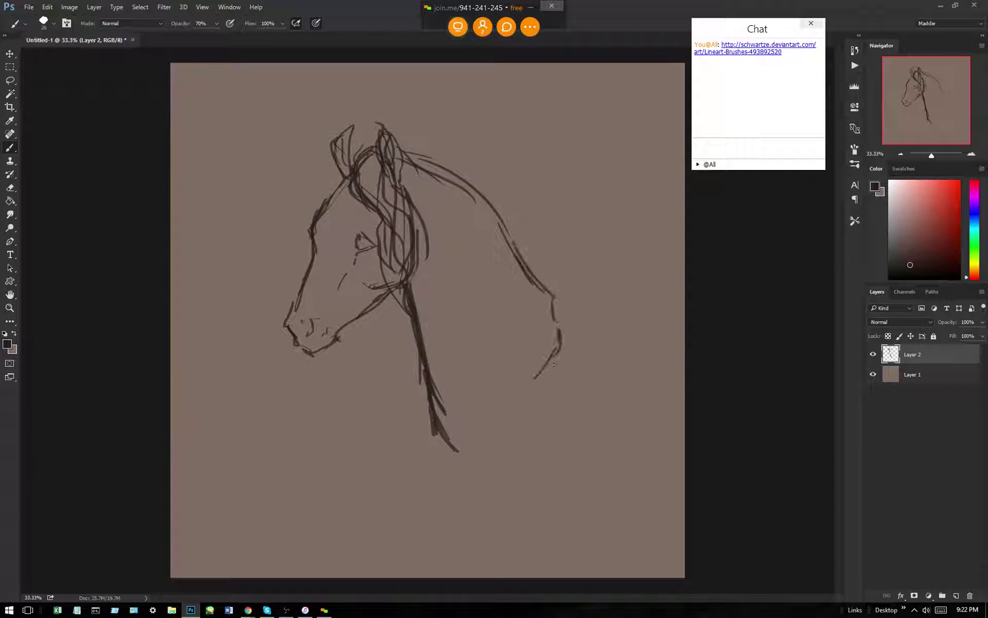
{"action": "left_click_drag", "start_coordinate": [536, 273], "coordinate": [563, 353]}
{"action": "mouse_move", "coordinate": [559, 309]}
{"action": "left_mouse_down"}
{"action": "mouse_move", "coordinate": [532, 374]}
{"action": "mouse_move", "coordinate": [541, 427]}
{"action": "left_mouse_up"}
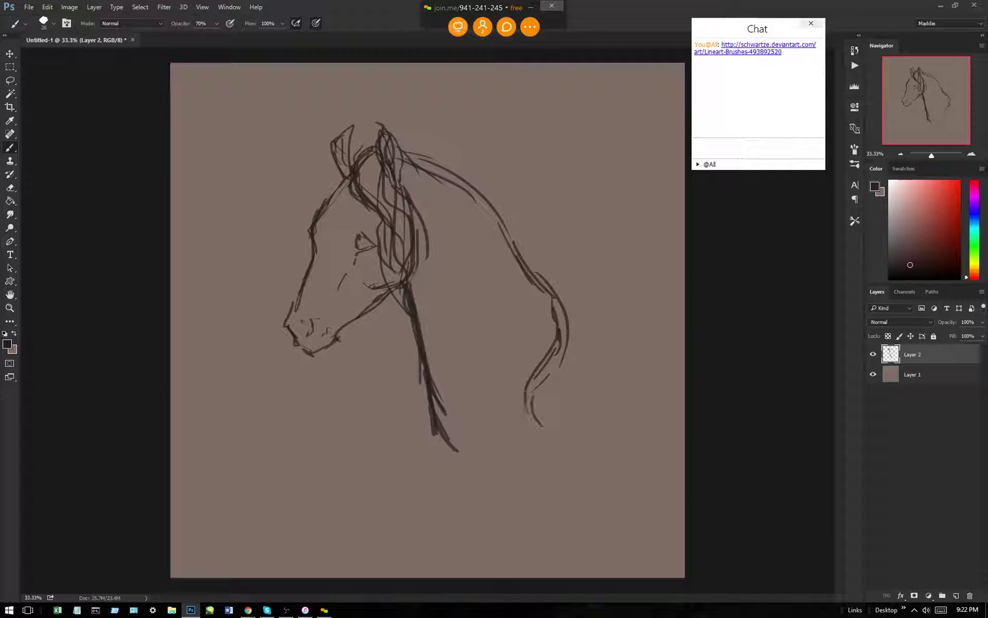
{"action": "left_click_drag", "start_coordinate": [532, 379], "coordinate": [527, 393]}
{"action": "mouse_move", "coordinate": [560, 312]}
{"action": "left_mouse_down"}
{"action": "mouse_move", "coordinate": [556, 409]}
{"action": "mouse_move", "coordinate": [584, 353]}
{"action": "mouse_move", "coordinate": [535, 438]}
{"action": "left_mouse_up"}
{"action": "left_click_drag", "start_coordinate": [567, 383], "coordinate": [541, 434]}
{"action": "left_click_drag", "start_coordinate": [588, 377], "coordinate": [502, 492]}
Sketch curved strands from the front base of the neck to the chest point and add more strands to the shoulder sweep.
{"action": "left_click_drag", "start_coordinate": [428, 402], "coordinate": [461, 484]}
{"action": "mouse_move", "coordinate": [430, 424]}
{"action": "left_mouse_down"}
{"action": "mouse_move", "coordinate": [490, 476]}
{"action": "mouse_move", "coordinate": [502, 524]}
{"action": "left_mouse_up"}
{"action": "mouse_move", "coordinate": [549, 444]}
{"action": "left_mouse_down"}
{"action": "mouse_move", "coordinate": [491, 472]}
{"action": "mouse_move", "coordinate": [520, 464]}
{"action": "left_mouse_up"}
{"action": "left_click_drag", "start_coordinate": [478, 456], "coordinate": [446, 403]}
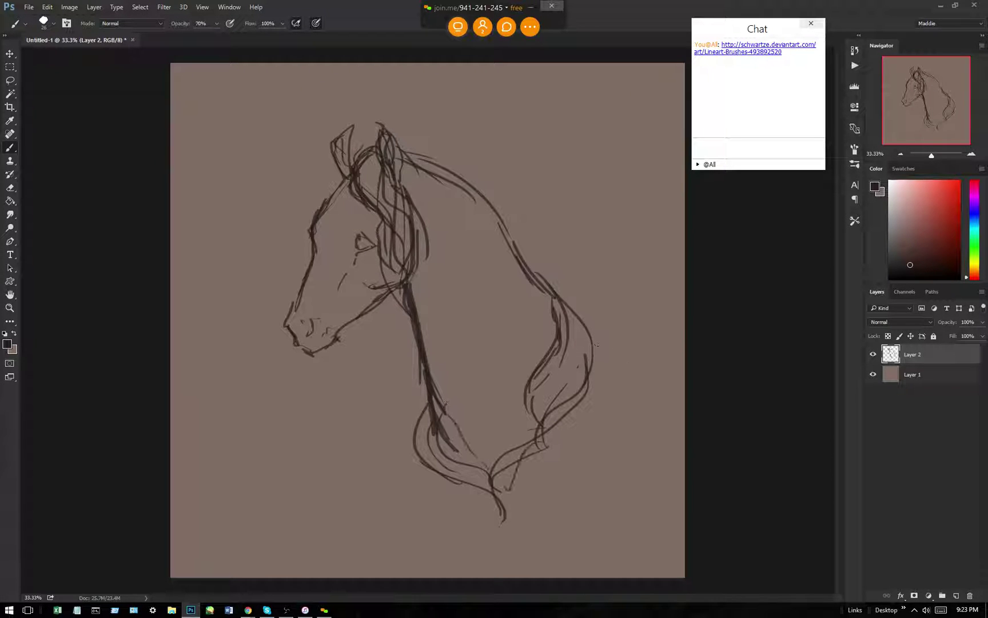
{"action": "left_click_drag", "start_coordinate": [596, 344], "coordinate": [493, 486]}
{"action": "left_click_drag", "start_coordinate": [525, 374], "coordinate": [502, 492]}
{"action": "mouse_move", "coordinate": [551, 303]}
{"action": "left_mouse_down"}
{"action": "mouse_move", "coordinate": [583, 337]}
{"action": "mouse_move", "coordinate": [552, 423]}
{"action": "mouse_move", "coordinate": [595, 400]}
{"action": "mouse_move", "coordinate": [507, 498]}
{"action": "left_mouse_up"}
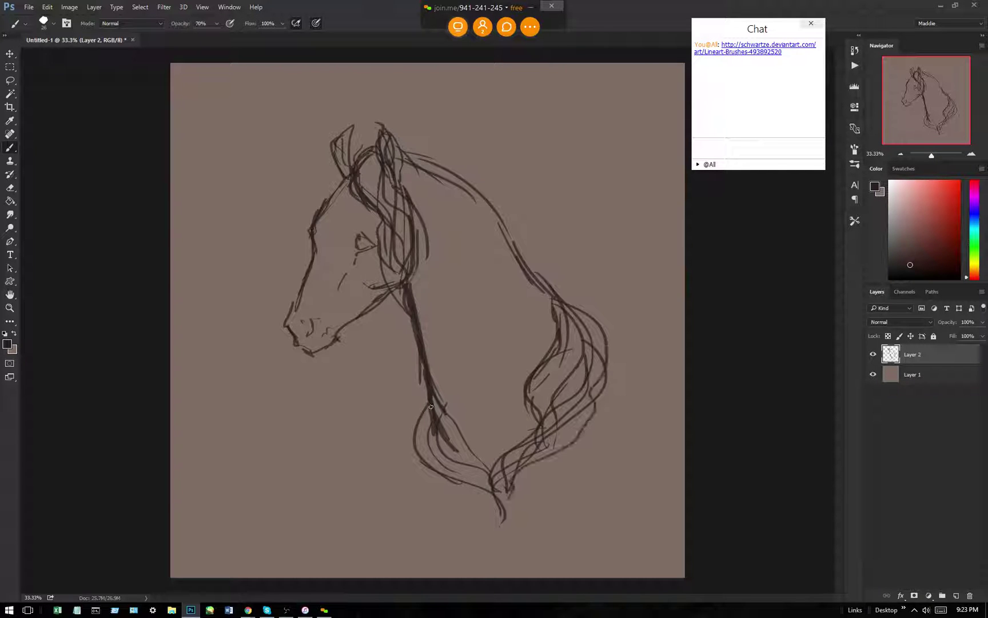
Add loose wavy strand ends hanging below the chest on both sides of the meeting point.
{"action": "mouse_move", "coordinate": [433, 404]}
{"action": "left_mouse_down"}
{"action": "mouse_move", "coordinate": [429, 466]}
{"action": "mouse_move", "coordinate": [447, 516]}
{"action": "mouse_move", "coordinate": [471, 522]}
{"action": "left_mouse_up"}
{"action": "left_click_drag", "start_coordinate": [441, 466], "coordinate": [481, 524]}
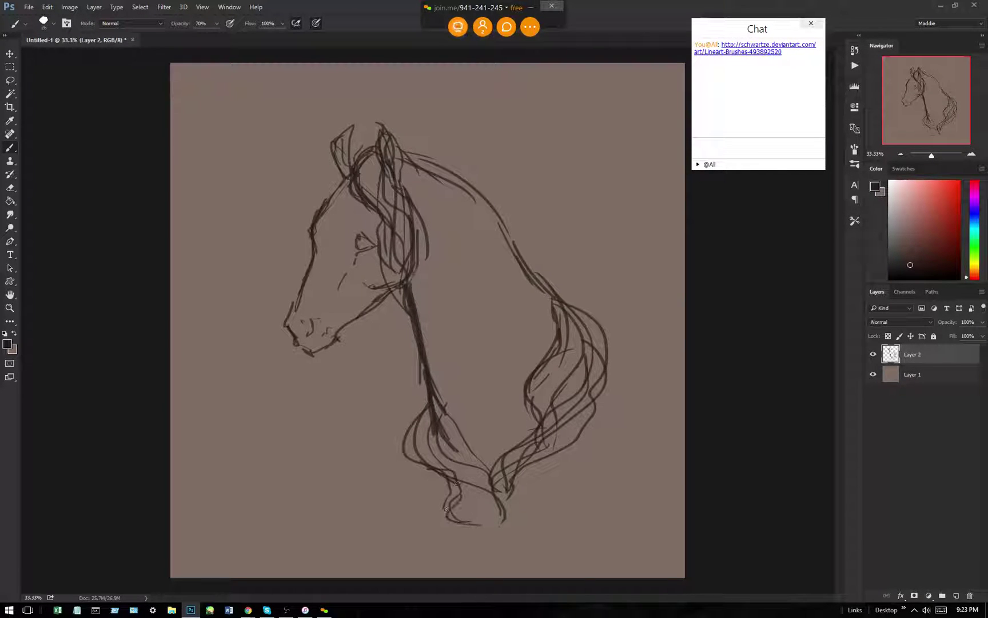
{"action": "mouse_move", "coordinate": [427, 422]}
{"action": "left_mouse_down"}
{"action": "mouse_move", "coordinate": [442, 474]}
{"action": "mouse_move", "coordinate": [536, 527]}
{"action": "mouse_move", "coordinate": [542, 447]}
{"action": "left_mouse_up"}
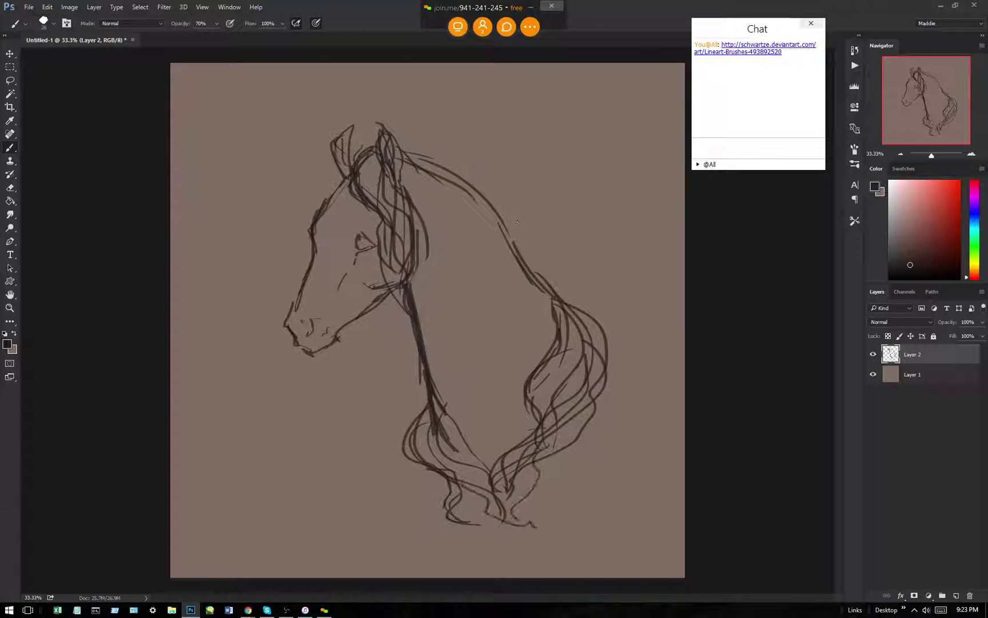
Sketch overlapping braid-like locks along the whole crest and add hair lines at the forelock between the ears.
{"action": "mouse_move", "coordinate": [399, 148]}
{"action": "left_mouse_down"}
{"action": "mouse_move", "coordinate": [499, 202]}
{"action": "mouse_move", "coordinate": [564, 293]}
{"action": "left_mouse_up"}
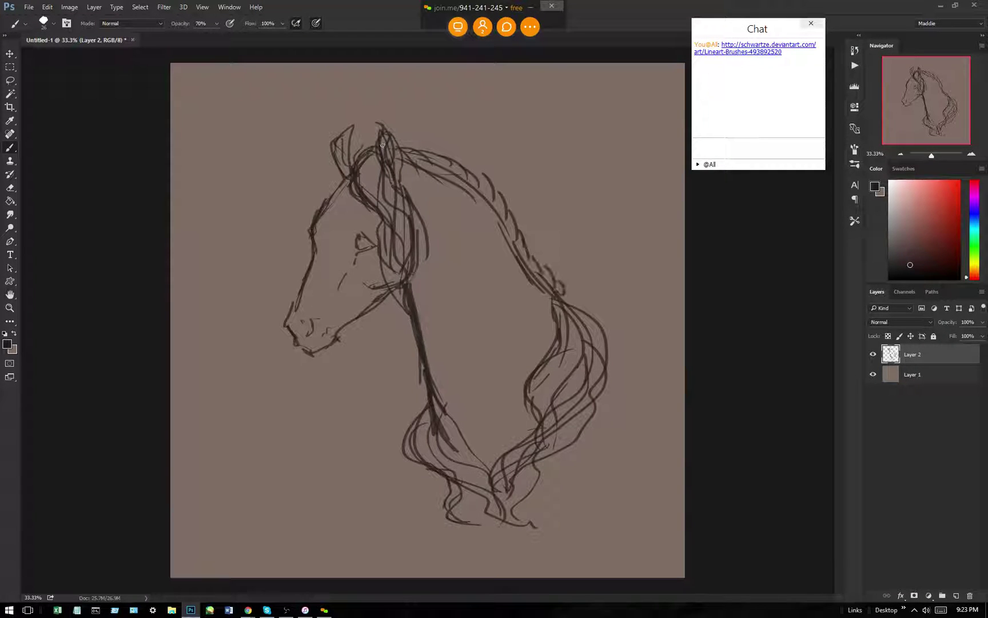
{"action": "left_click_drag", "start_coordinate": [383, 144], "coordinate": [342, 176]}
Sketch long muscle contour lines down the neck and short accent marks near the chest.
{"action": "left_click_drag", "start_coordinate": [439, 247], "coordinate": [470, 389]}
{"action": "left_click_drag", "start_coordinate": [422, 189], "coordinate": [531, 359]}
{"action": "mouse_move", "coordinate": [507, 389]}
{"action": "left_mouse_down"}
{"action": "mouse_move", "coordinate": [487, 410]}
{"action": "mouse_move", "coordinate": [493, 441]}
{"action": "left_mouse_up"}
{"action": "left_click_drag", "start_coordinate": [474, 441], "coordinate": [480, 450]}
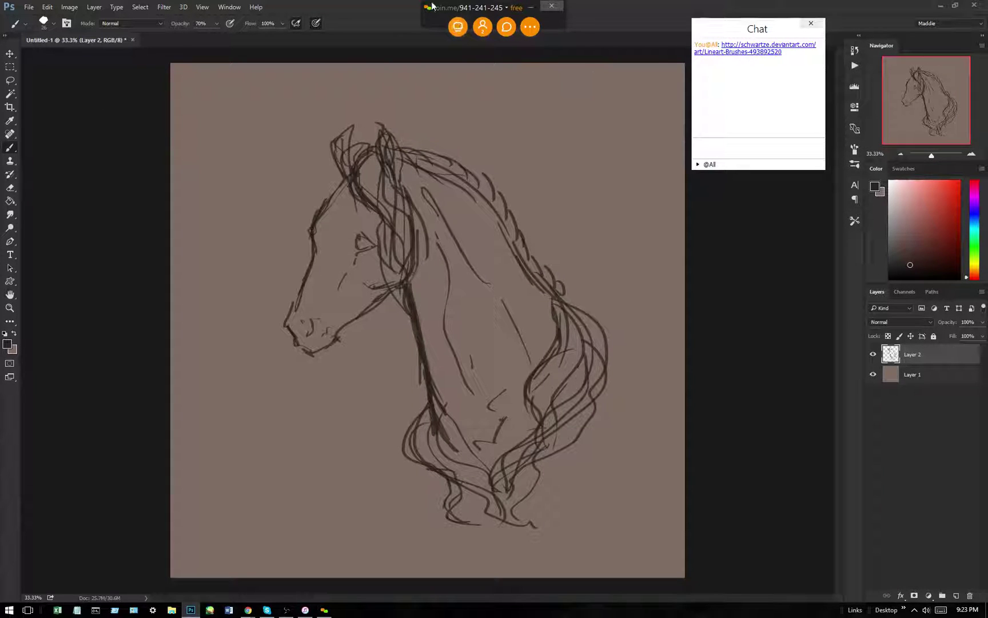
Use the Liquify filter to subtly reshape the forehead, ears, front neck line and mane strands, and apply the result.
{"action": "left_click", "coordinate": [171, 8]}
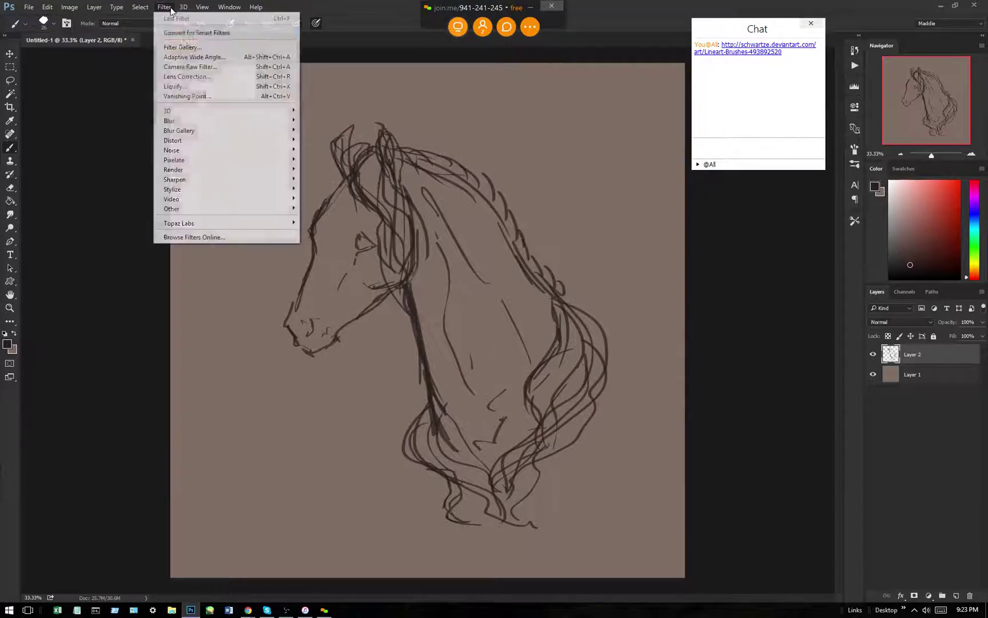
{"action": "left_click", "coordinate": [195, 89]}
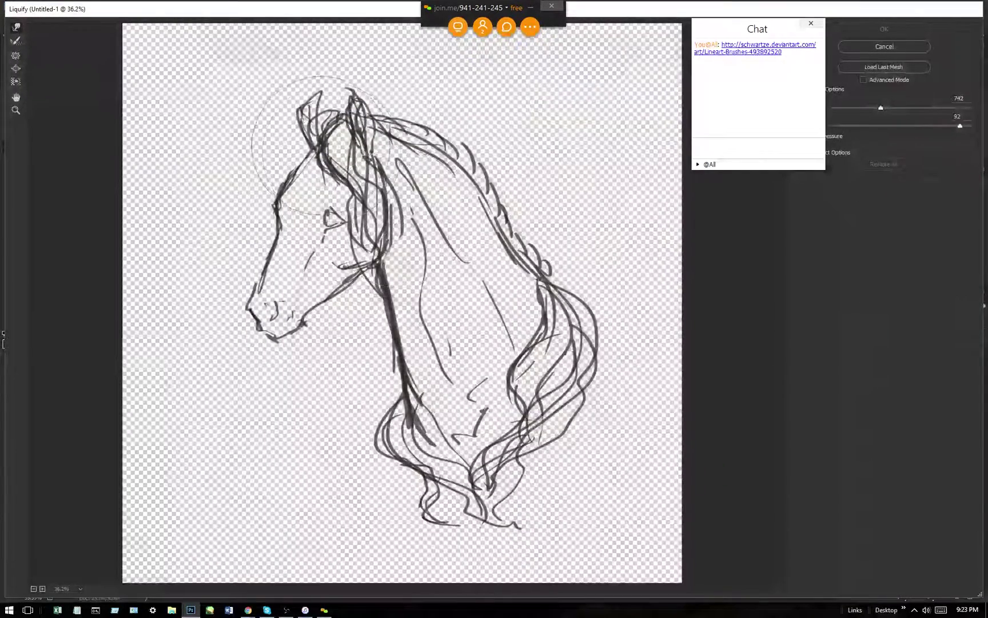
{"action": "left_click_drag", "start_coordinate": [293, 102], "coordinate": [287, 97]}
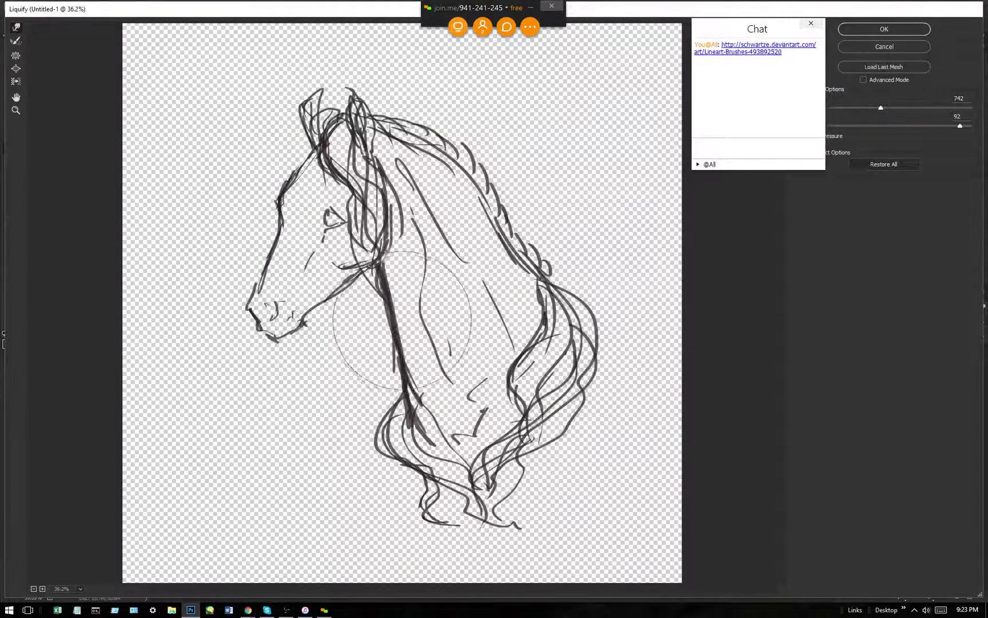
{"action": "left_click_drag", "start_coordinate": [403, 336], "coordinate": [396, 340]}
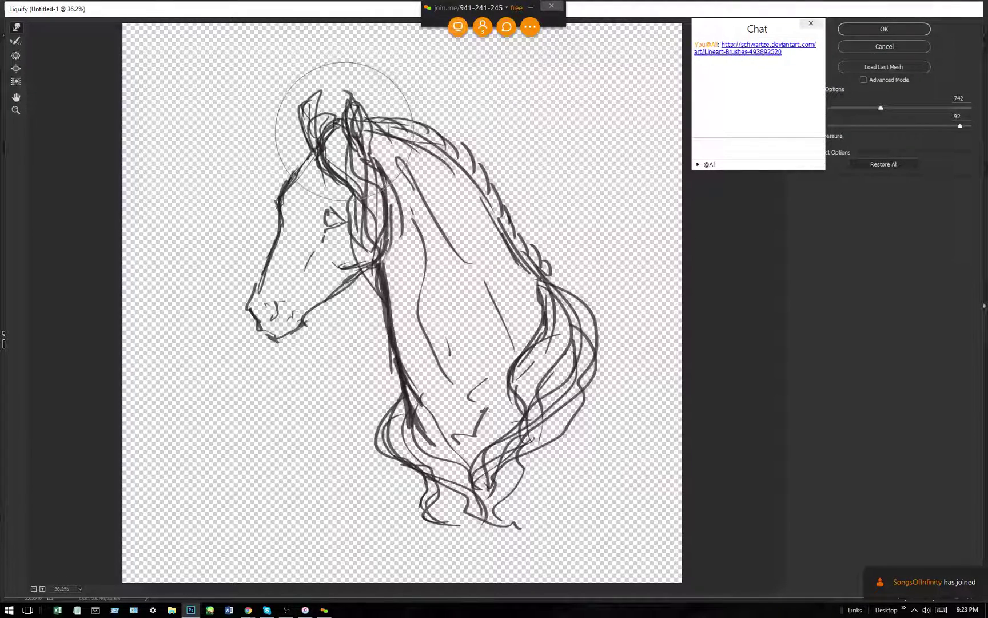
{"action": "left_click_drag", "start_coordinate": [314, 94], "coordinate": [316, 95]}
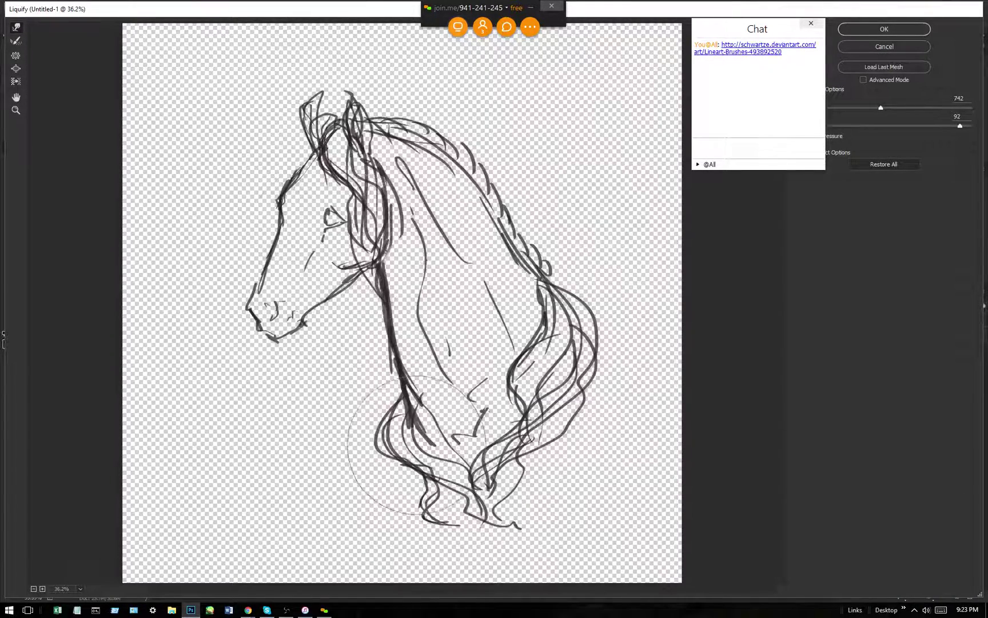
{"action": "left_click_drag", "start_coordinate": [414, 439], "coordinate": [404, 437]}
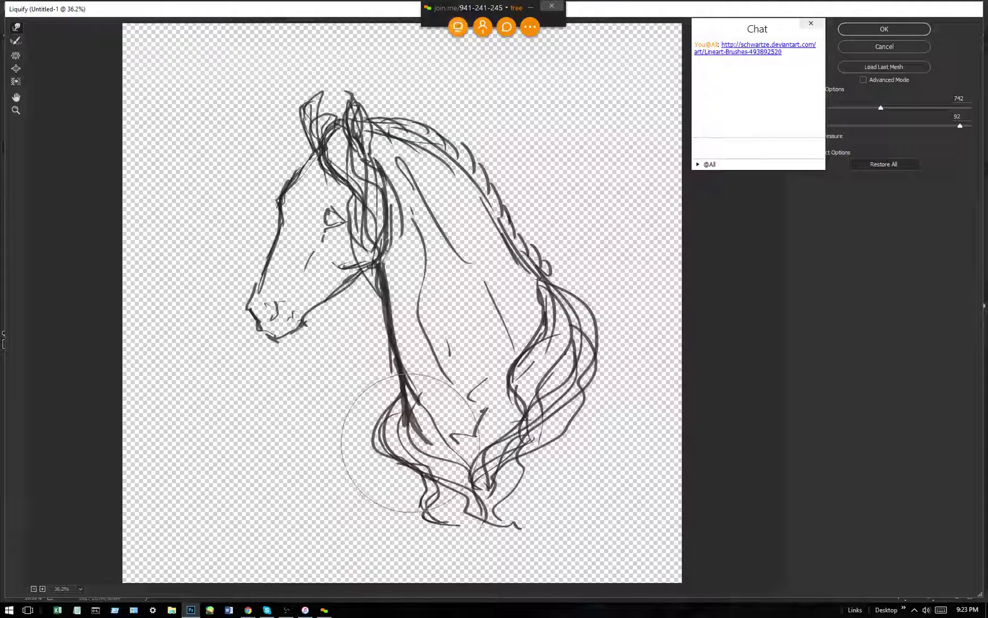
{"action": "mouse_move", "coordinate": [547, 342]}
{"action": "left_mouse_down"}
{"action": "mouse_move", "coordinate": [551, 331]}
{"action": "mouse_move", "coordinate": [577, 375]}
{"action": "mouse_move", "coordinate": [508, 484]}
{"action": "left_mouse_up"}
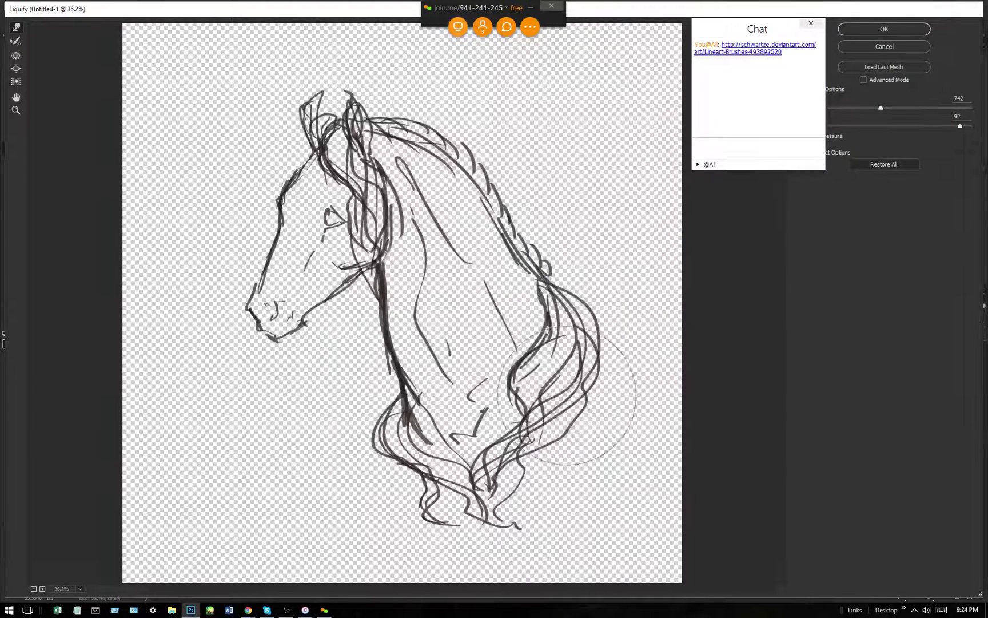
{"action": "left_click", "coordinate": [892, 30]}
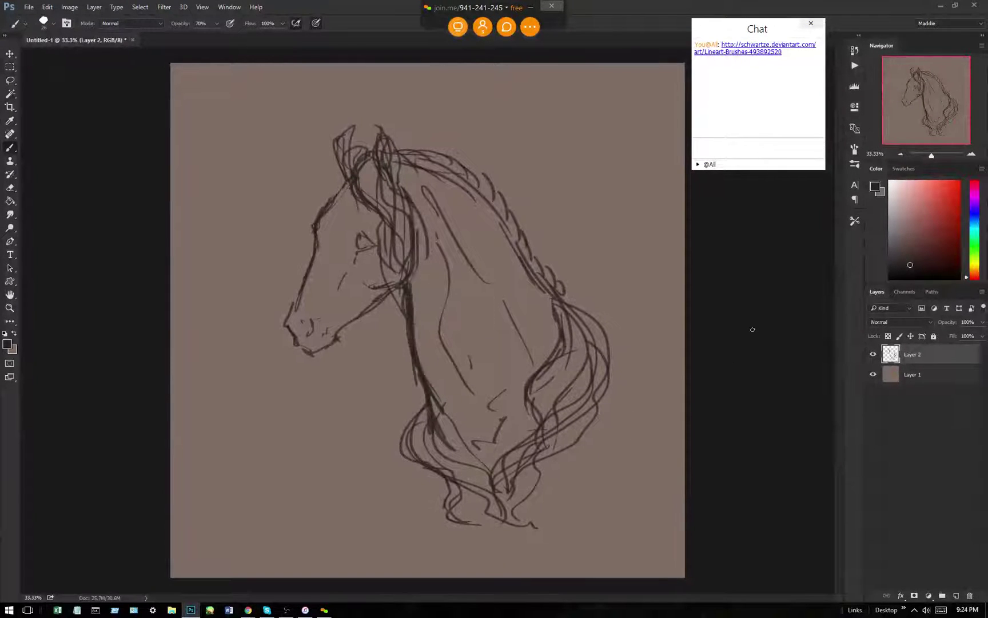
Lower the sketch layer's opacity to about 26% and add a new empty layer above it.
{"action": "left_click", "coordinate": [983, 322]}
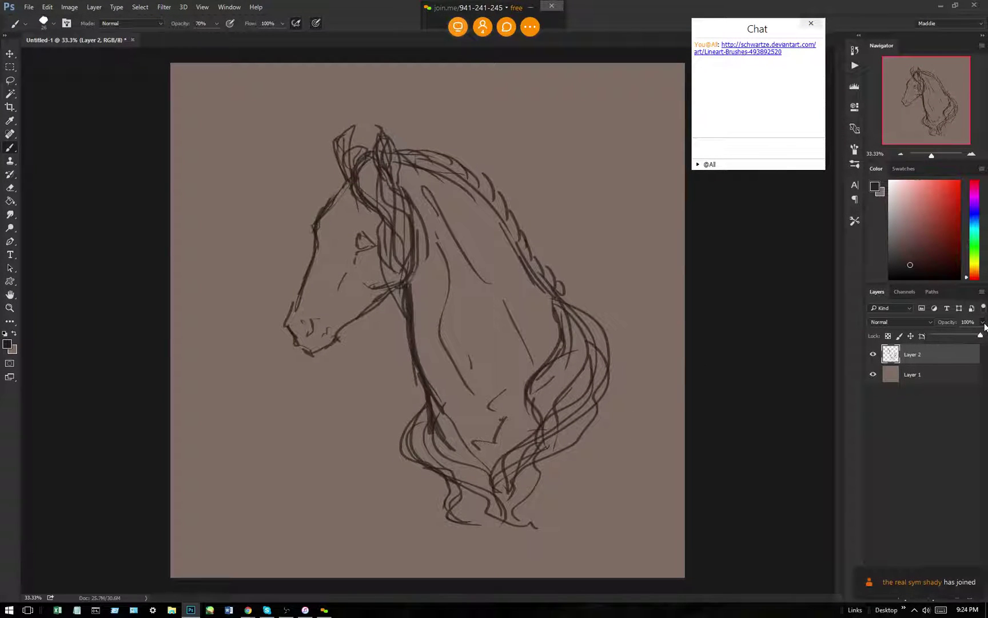
{"action": "left_click", "coordinate": [947, 335]}
{"action": "left_click_drag", "start_coordinate": [947, 335], "coordinate": [944, 336]}
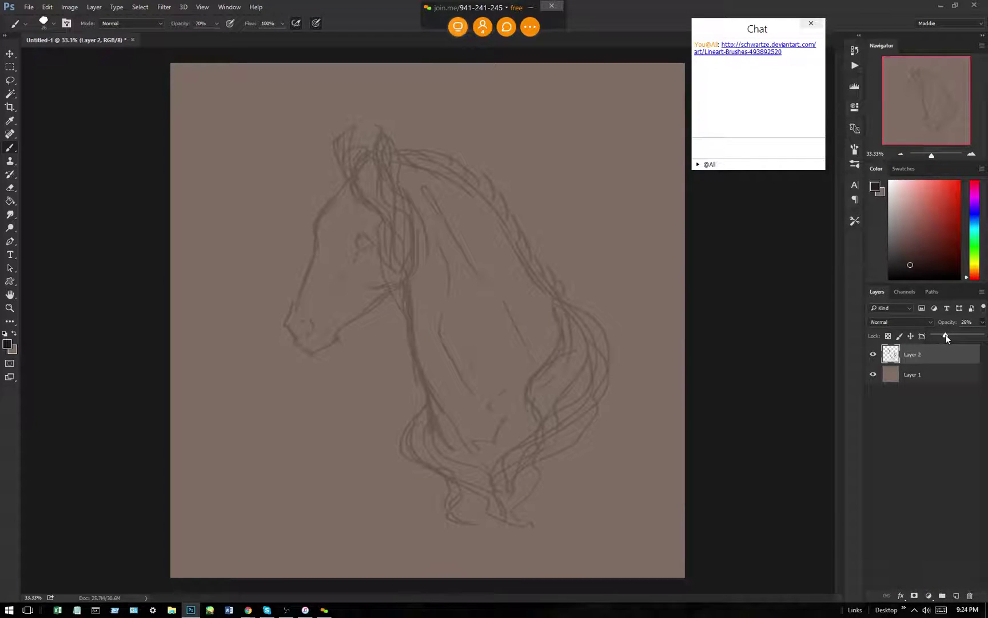
{"action": "left_click", "coordinate": [955, 596]}
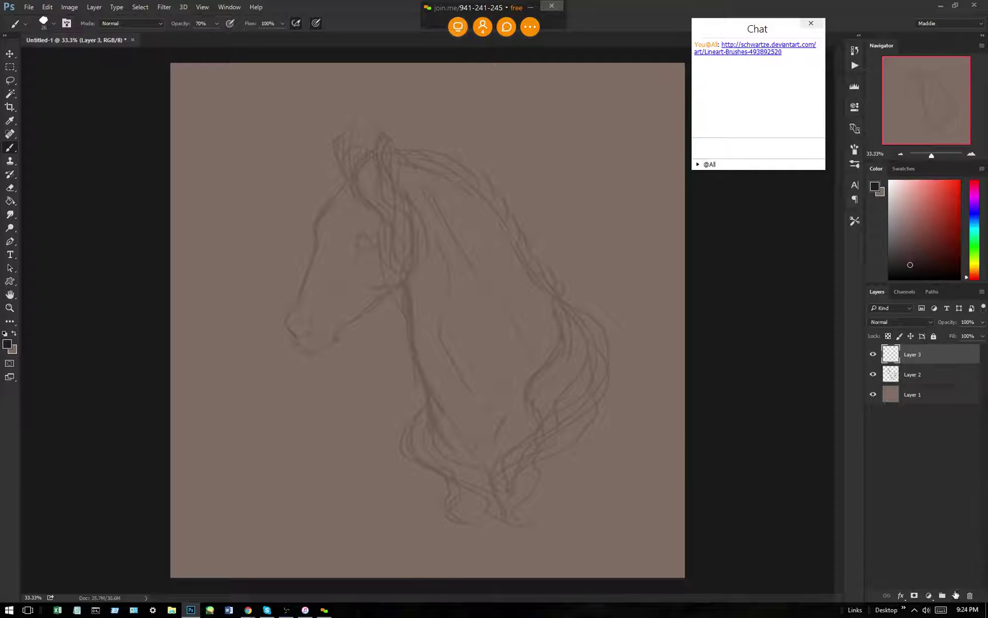
Set the brush size to 3 px and the brush opacity to 100% for the lineart.
{"action": "left_click", "coordinate": [933, 290]}
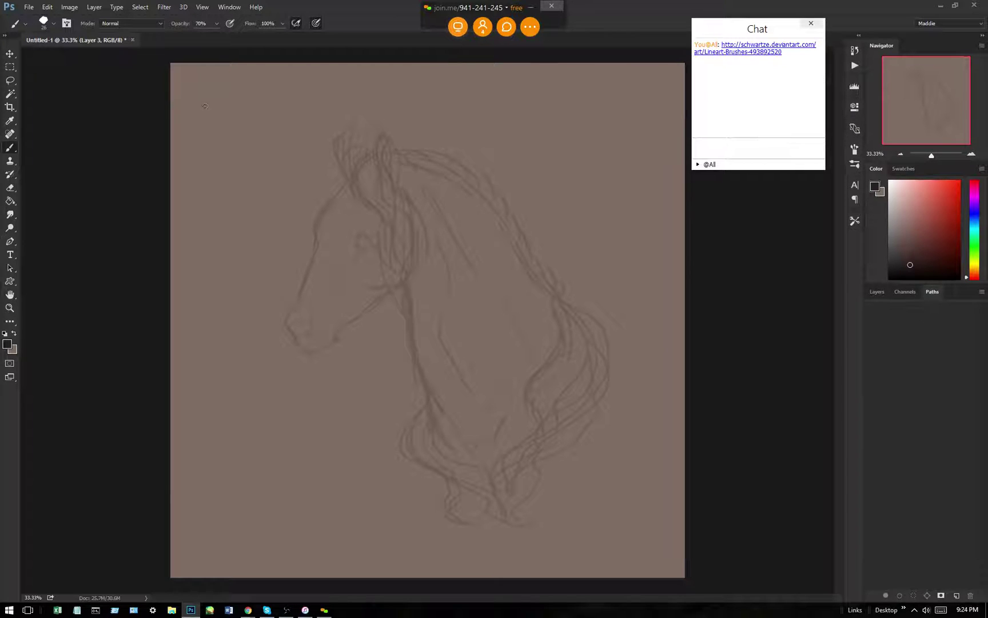
{"action": "left_click", "coordinate": [53, 23]}
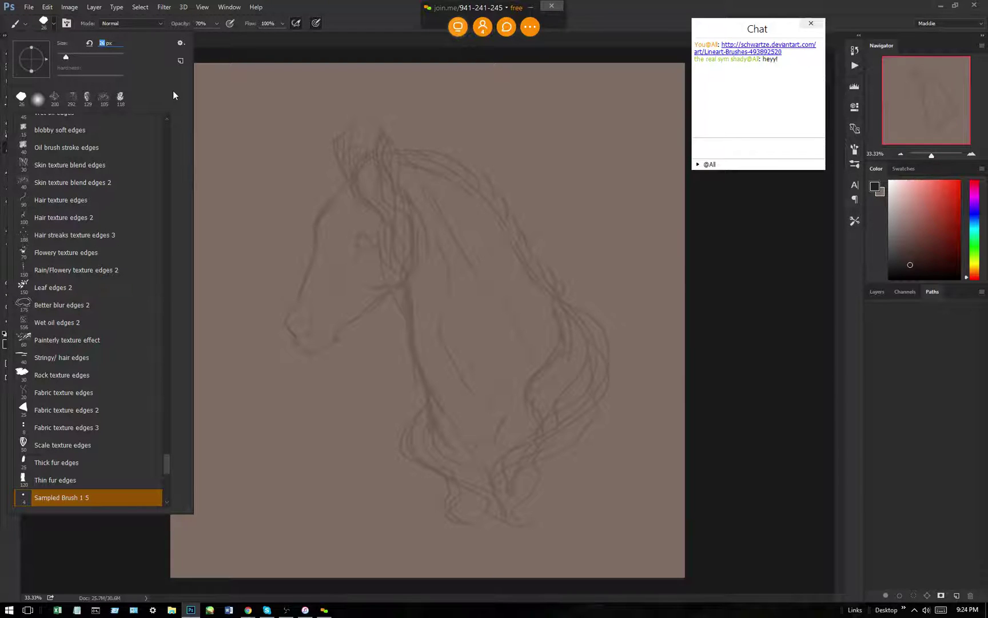
{"action": "type", "text": "3"}
{"action": "left_click", "coordinate": [217, 24]}
{"action": "left_click_drag", "start_coordinate": [215, 36], "coordinate": [260, 44]}
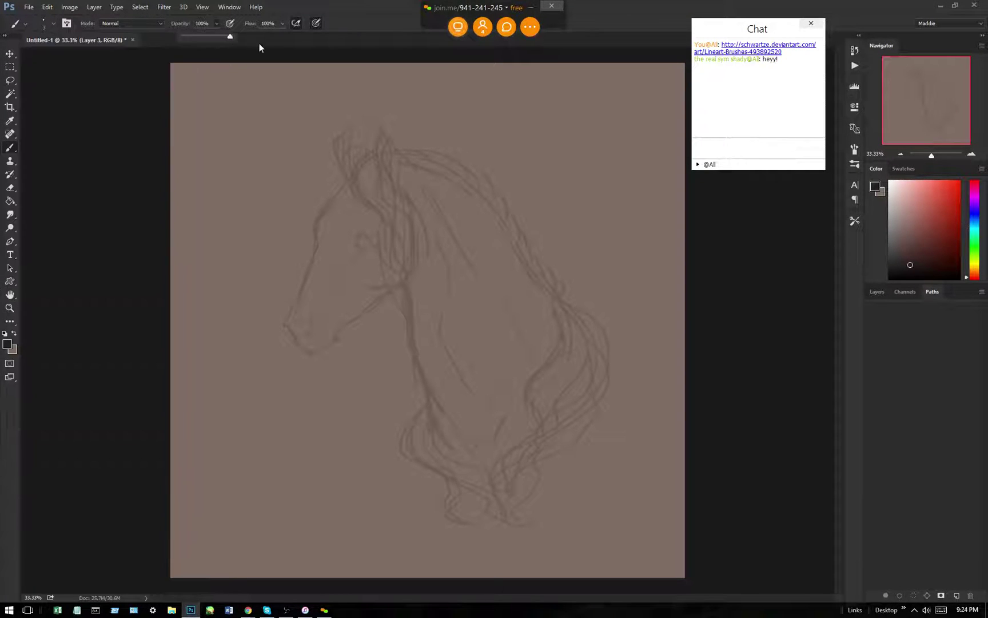
{"action": "left_click", "coordinate": [266, 47]}
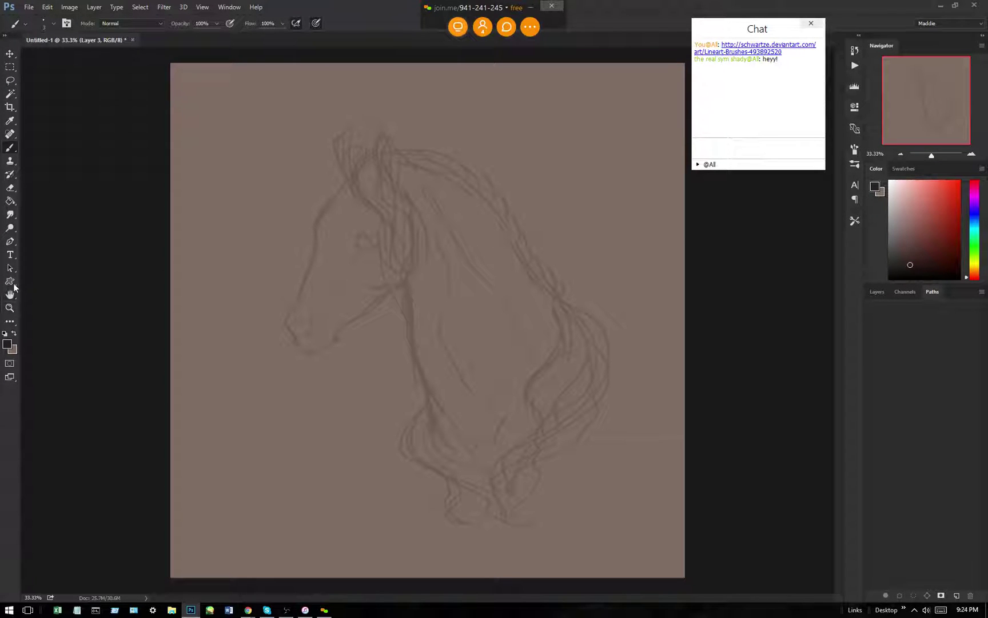
Draw a test brush stroke on the top layer, delete that layer and add a new empty one.
{"action": "left_click", "coordinate": [10, 244]}
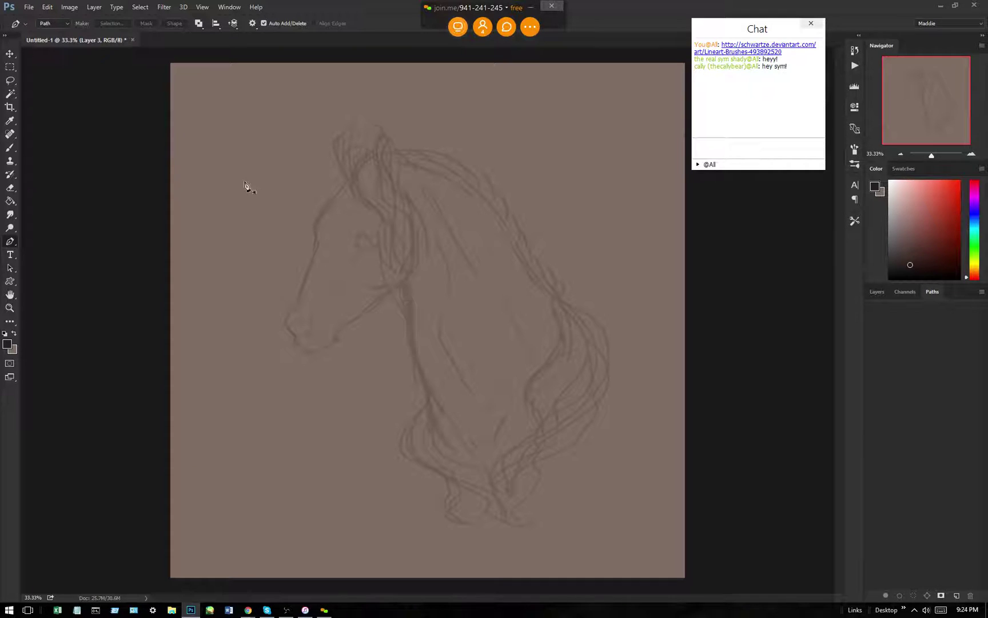
{"action": "left_click", "coordinate": [17, 149]}
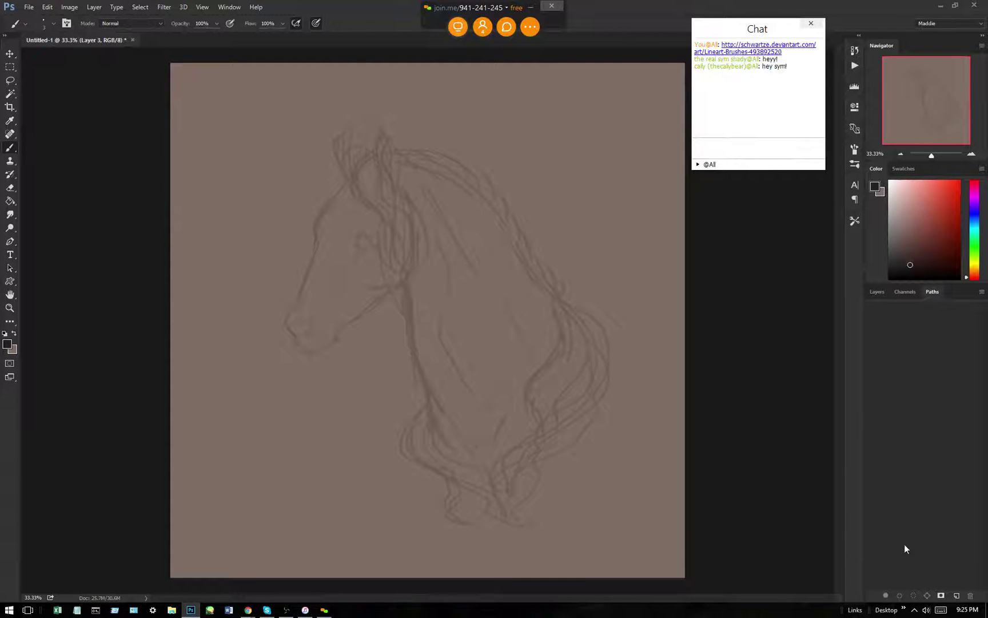
{"action": "left_click", "coordinate": [876, 292]}
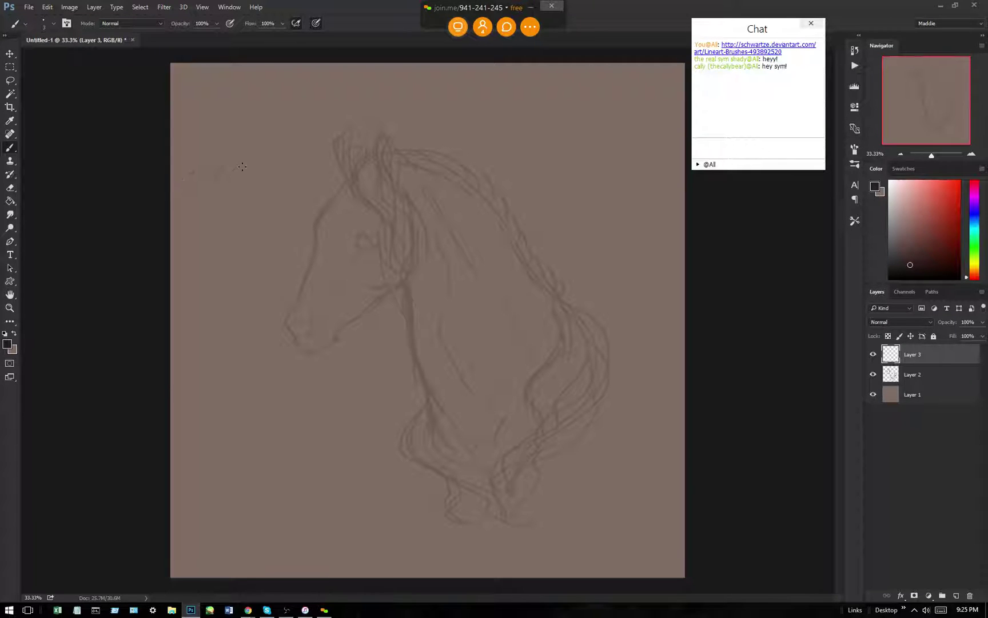
{"action": "left_click_drag", "start_coordinate": [234, 185], "coordinate": [286, 177]}
{"action": "left_click_drag", "start_coordinate": [966, 353], "coordinate": [969, 596]}
{"action": "left_click", "coordinate": [956, 595]}
Draw a Pen tool path along the forelock's outer edge, from between the ears down over the forehead.
{"action": "left_click", "coordinate": [931, 292]}
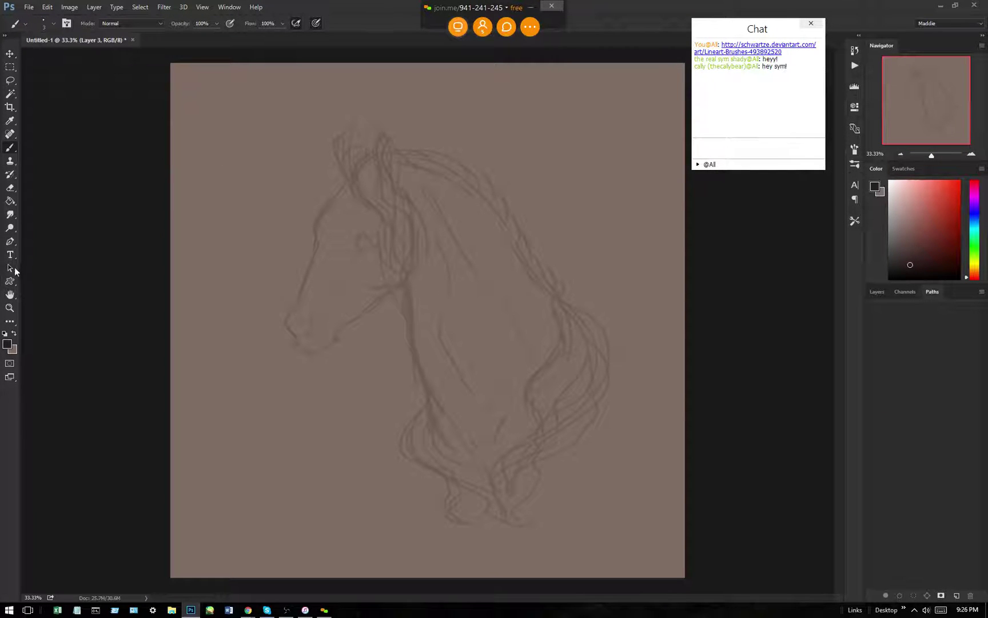
{"action": "key", "text": "p"}
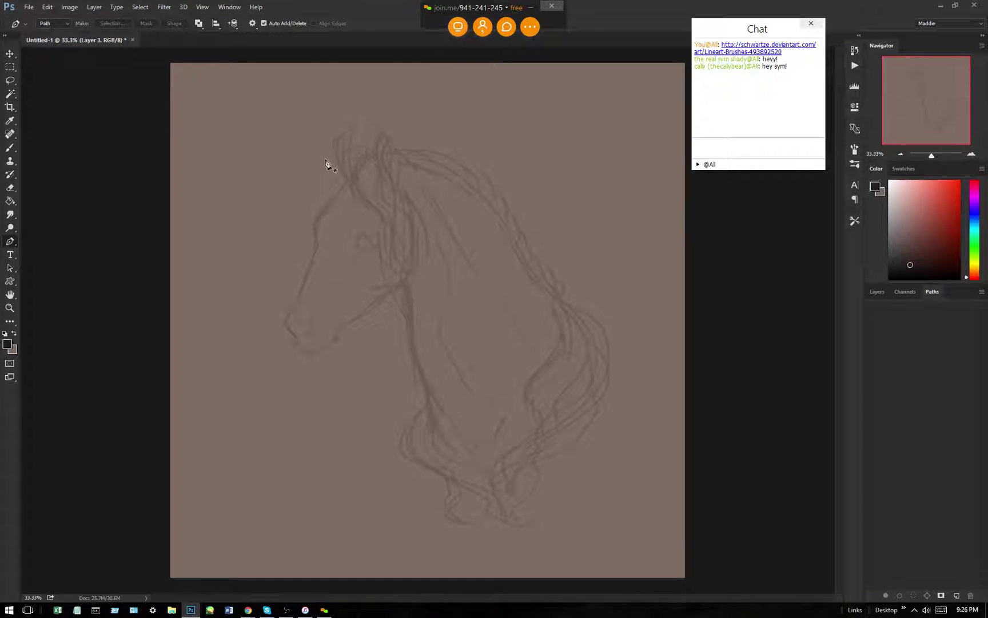
{"action": "key", "text": "ctrl+plus"}
{"action": "key", "text": "ctrl+plus"}
{"action": "key", "text": "ctrl+plus"}
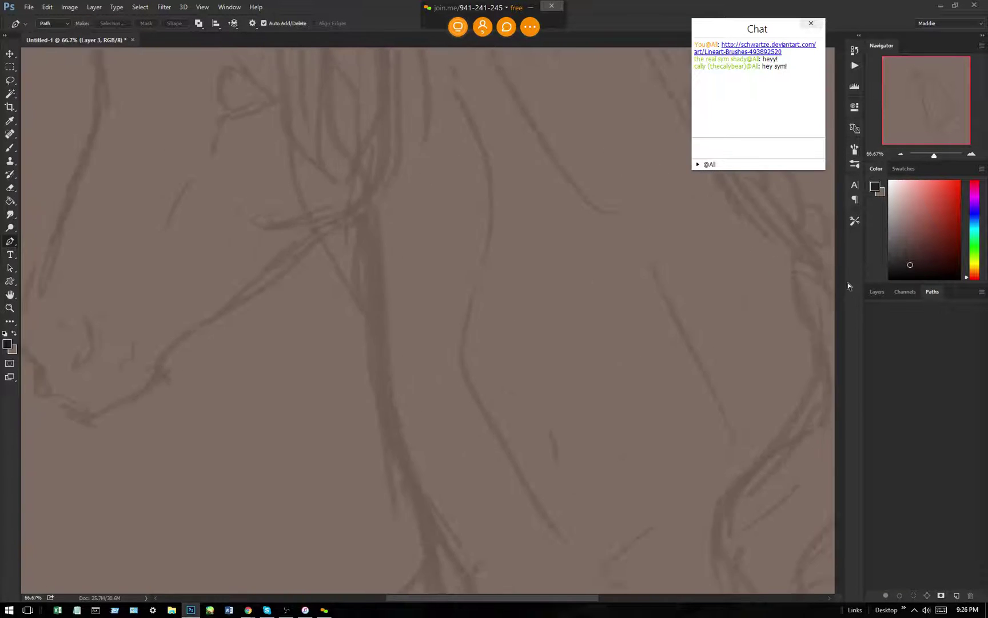
{"action": "left_click_drag", "start_coordinate": [838, 296], "coordinate": [830, 214]}
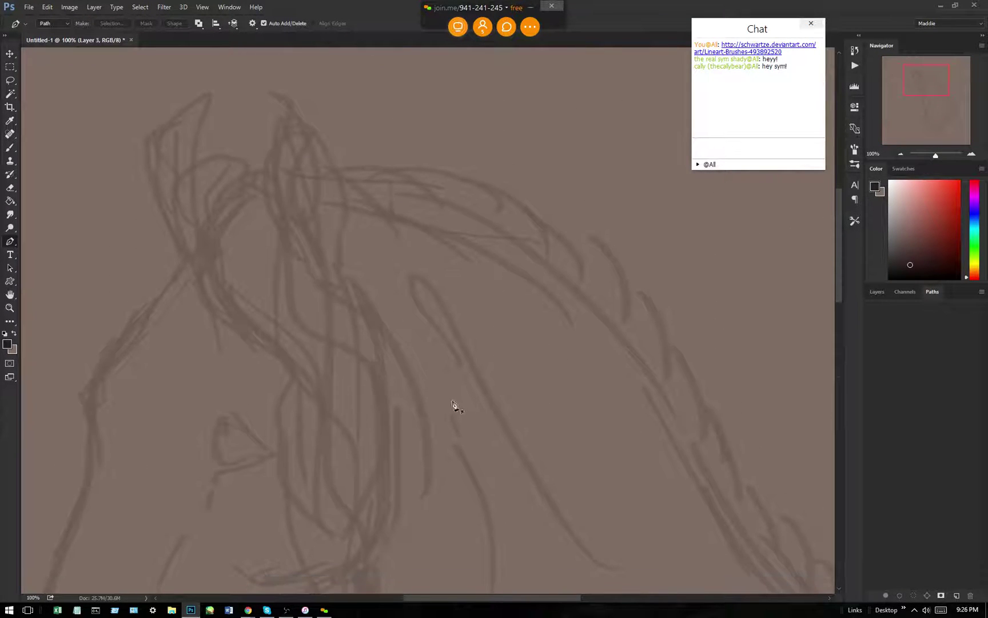
{"action": "key", "text": "ctrl+plus"}
{"action": "left_click_drag", "start_coordinate": [458, 598], "coordinate": [420, 597]}
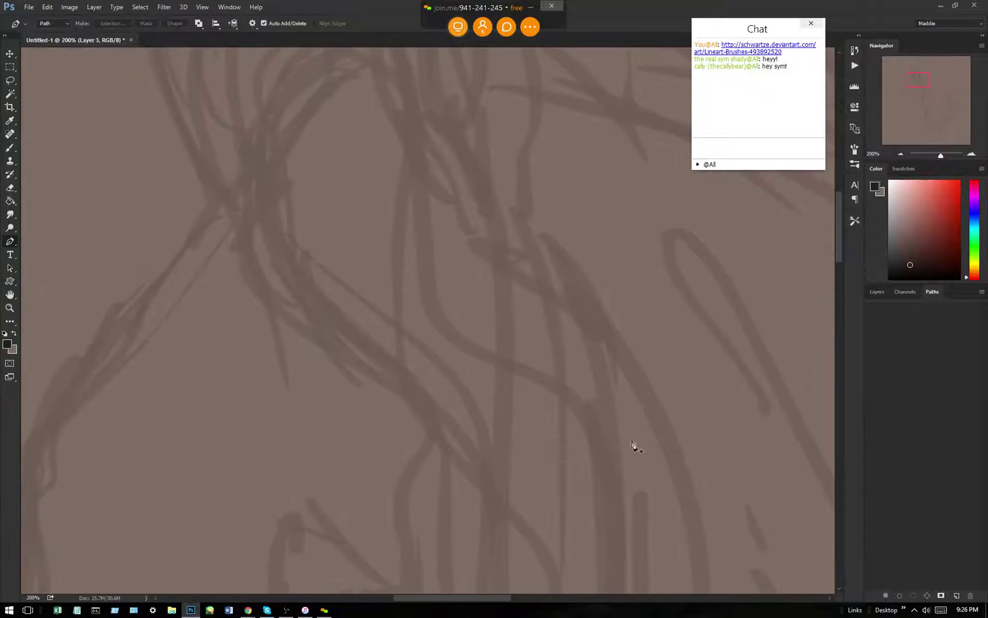
{"action": "left_click_drag", "start_coordinate": [840, 253], "coordinate": [840, 237]}
{"action": "key", "text": "ctrl+minus"}
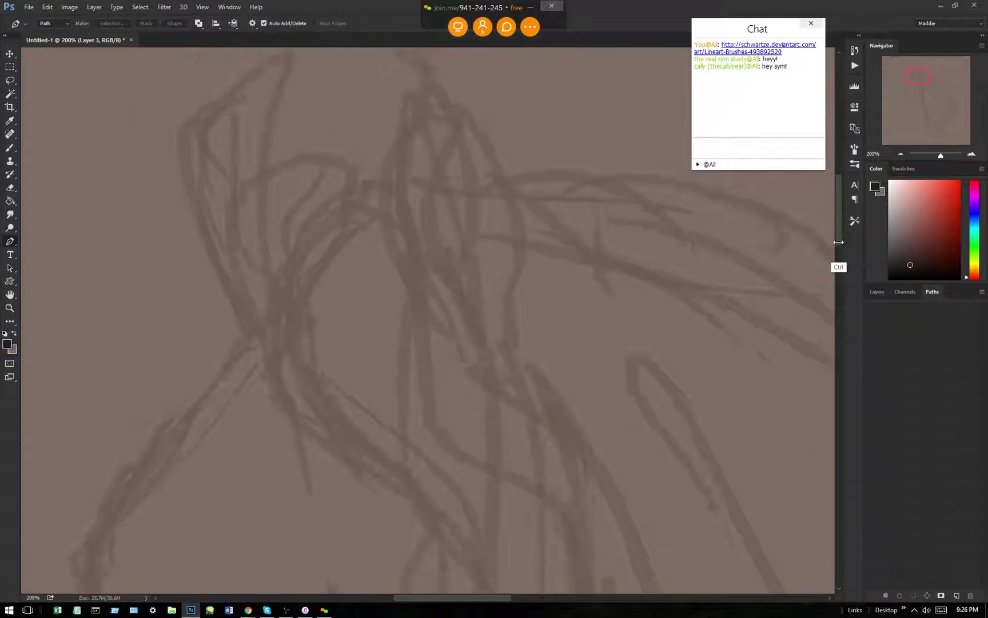
{"action": "key", "text": "ctrl+plus"}
{"action": "key", "text": "ctrl+minus"}
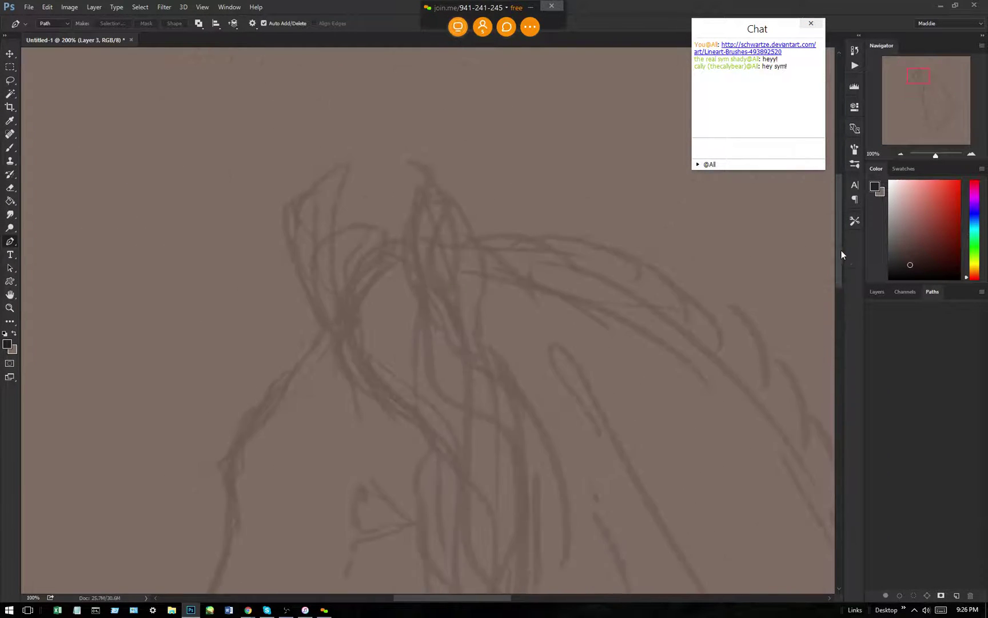
{"action": "left_click_drag", "start_coordinate": [837, 241], "coordinate": [836, 246]}
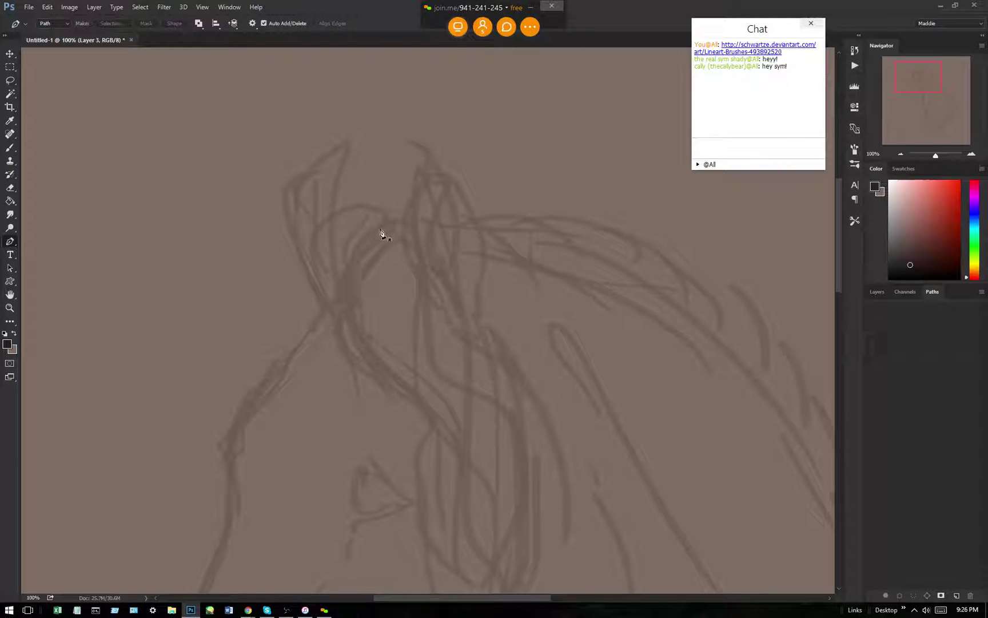
{"action": "left_click", "coordinate": [403, 221]}
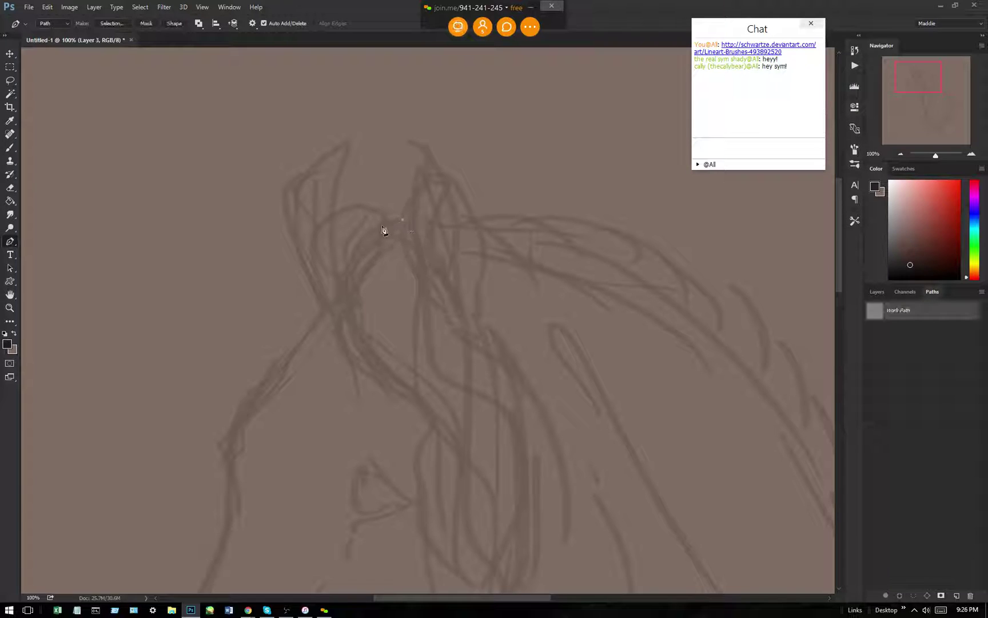
{"action": "left_click", "coordinate": [377, 228]}
{"action": "left_click", "coordinate": [360, 237]}
{"action": "left_click_drag", "start_coordinate": [337, 321], "coordinate": [336, 321]}
{"action": "left_click", "coordinate": [368, 377]}
Continue the path down the forelock to beside the eye, undoing and redrawing misplaced anchor points.
{"action": "left_click_drag", "start_coordinate": [404, 392], "coordinate": [419, 449]}
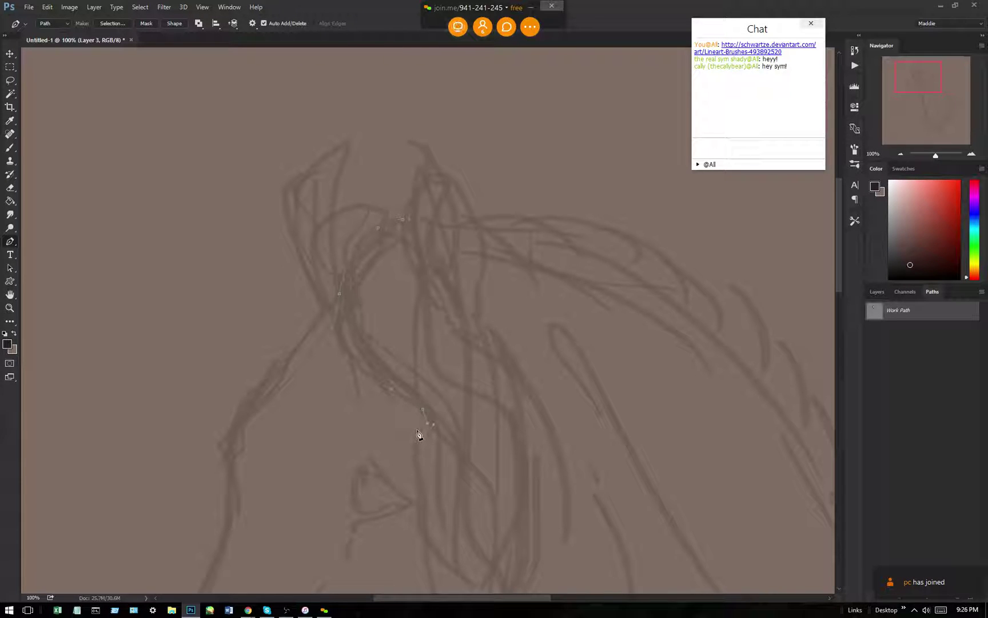
{"action": "key", "text": "ctrl+z"}
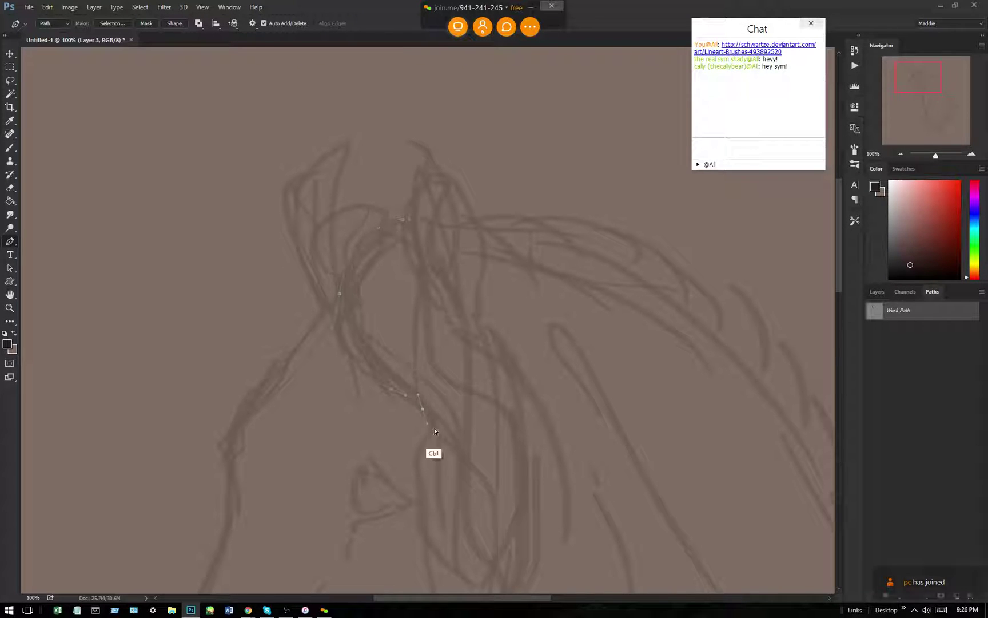
{"action": "left_click_drag", "start_coordinate": [421, 439], "coordinate": [460, 457]}
{"action": "key", "text": "ctrl+alt+z"}
{"action": "key", "text": "ctrl+alt+z"}
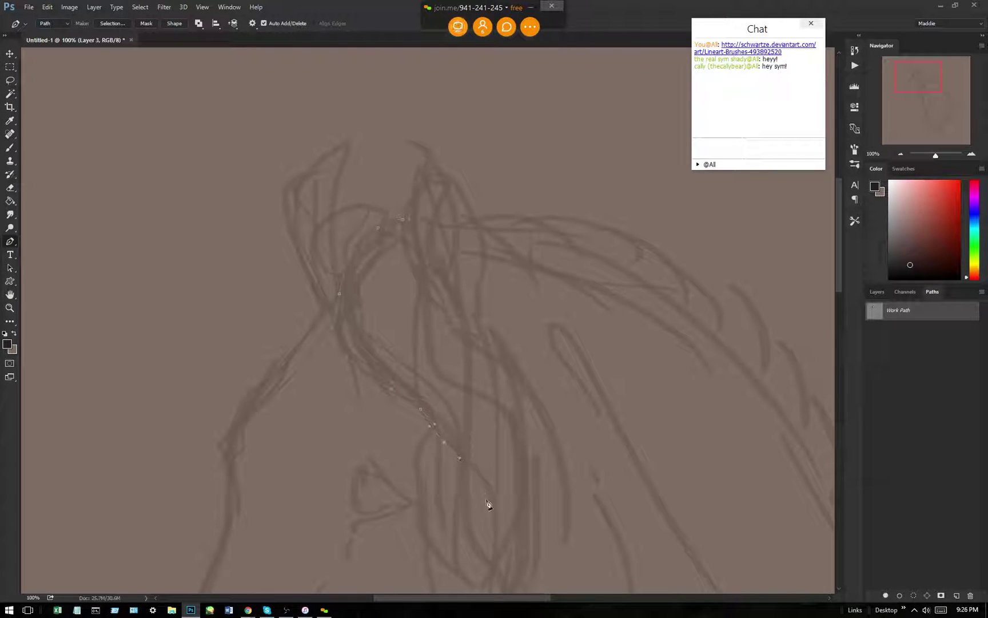
{"action": "left_click_drag", "start_coordinate": [491, 507], "coordinate": [502, 533]}
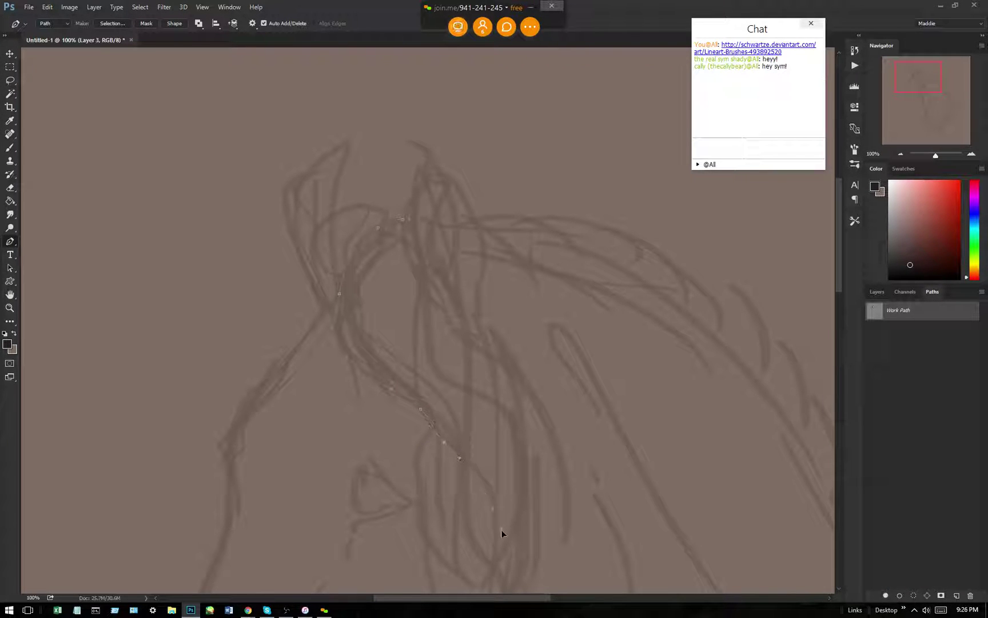
Stroke the forelock path with the 3 px brush without simulated pressure, and add a new empty path.
{"action": "right_click", "coordinate": [464, 324]}
{"action": "left_click", "coordinate": [511, 405]}
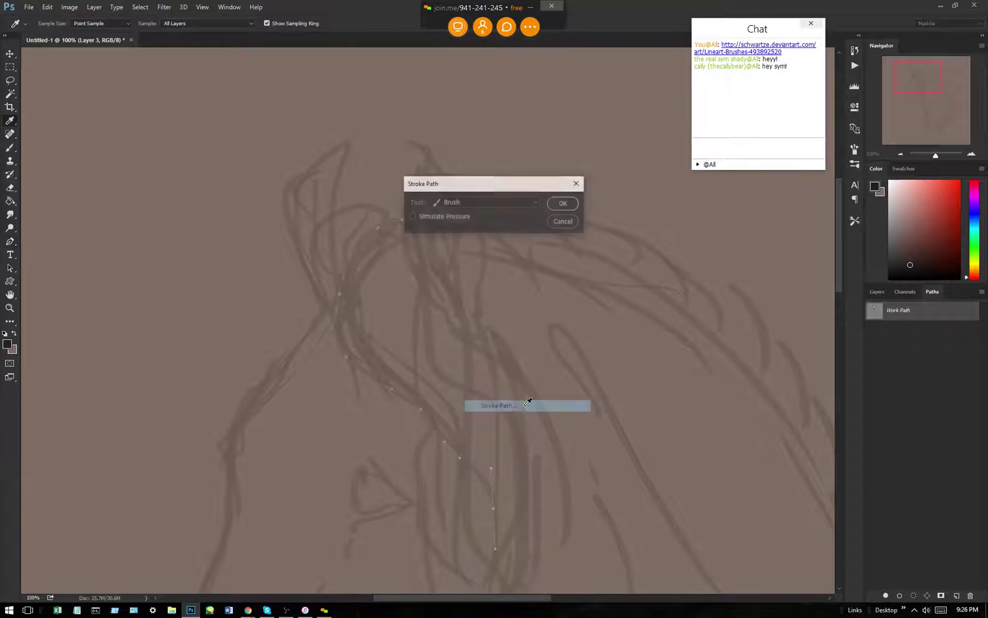
{"action": "left_click", "coordinate": [564, 205]}
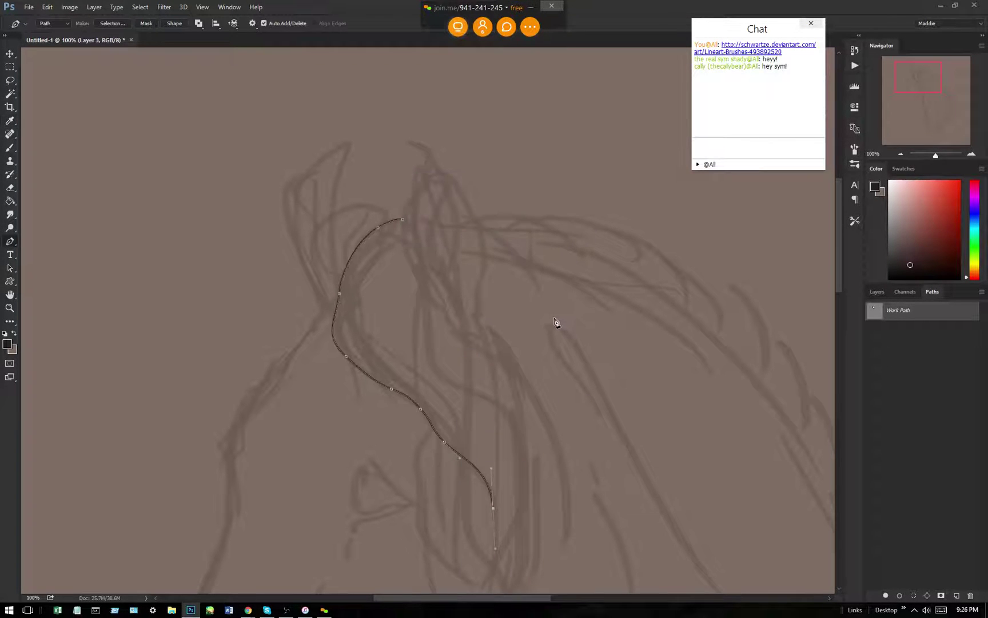
{"action": "left_click", "coordinate": [954, 596]}
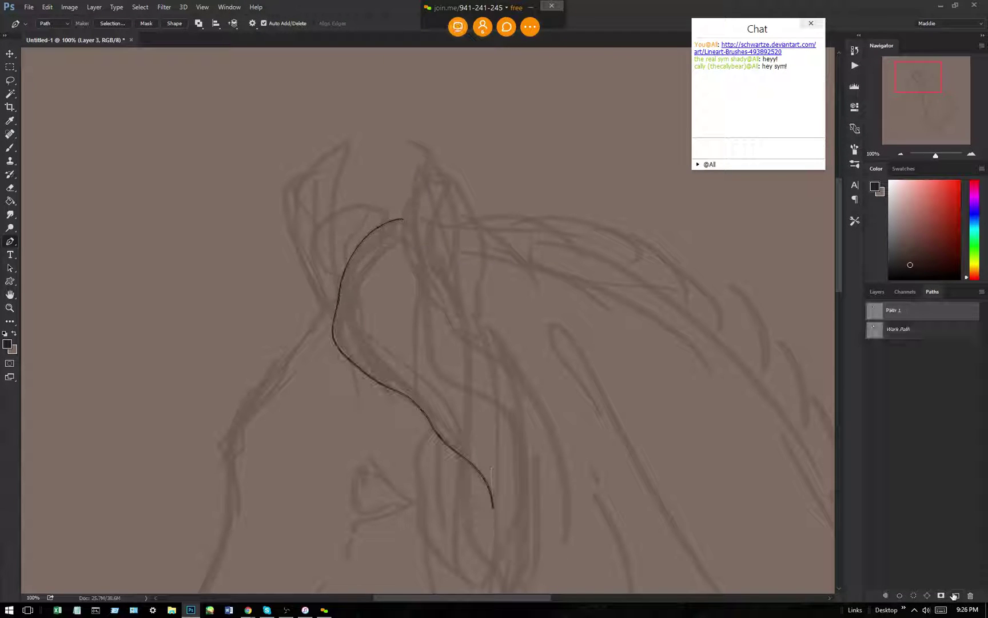
Check the stroked forelock line against the whole sketch, and undo the new path and the stroke.
{"action": "key", "text": "ctrl+minus"}
{"action": "key", "text": "ctrl+minus"}
{"action": "key", "text": "ctrl+minus"}
{"action": "key", "text": "ctrl+minus"}
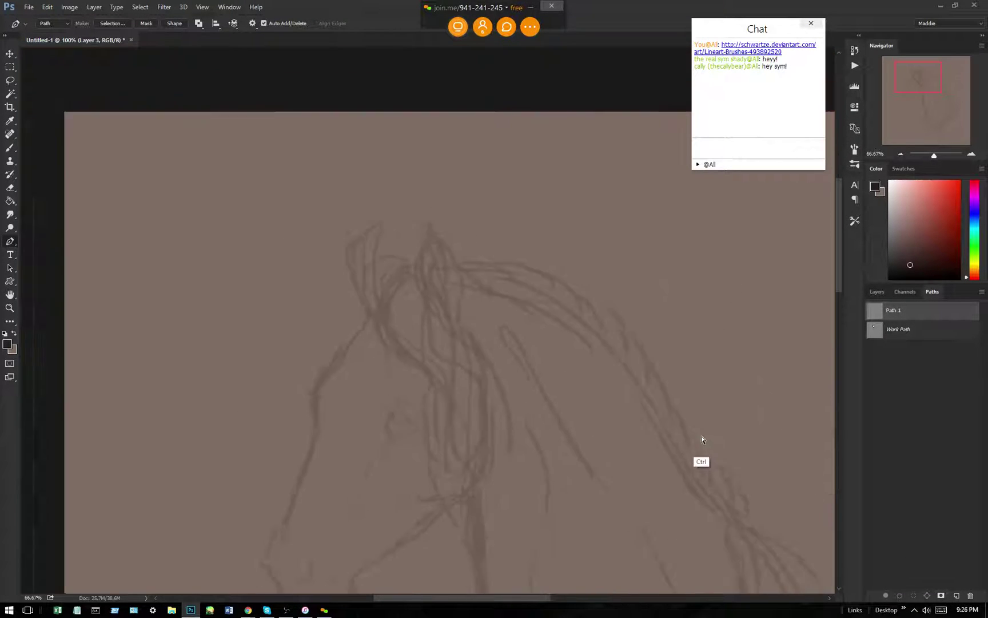
{"action": "key", "text": "ctrl+plus"}
{"action": "key", "text": "ctrl+plus"}
{"action": "key", "text": "ctrl+plus"}
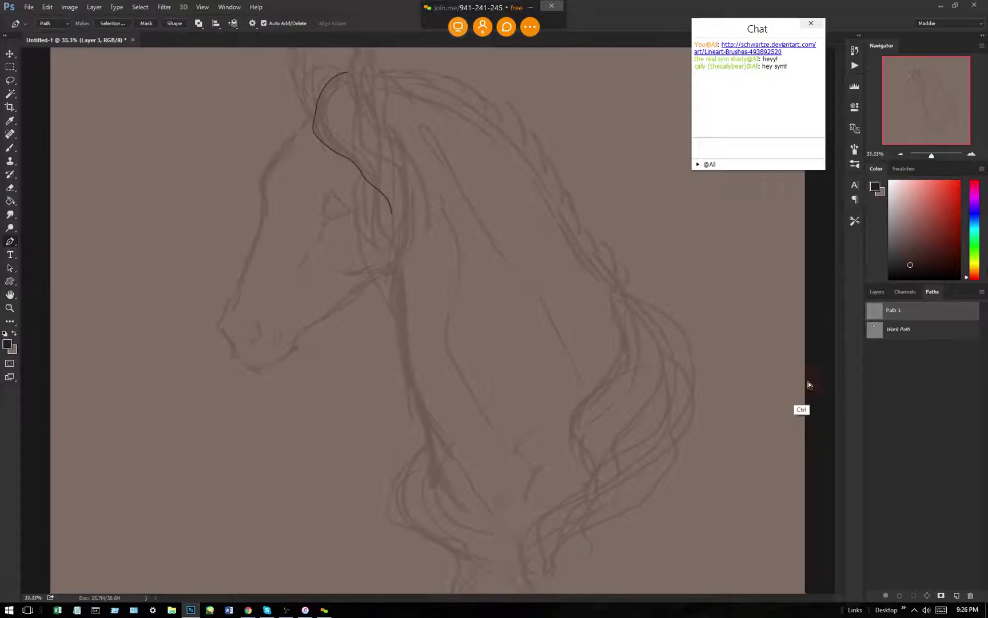
{"action": "scroll", "coordinate": [821, 313], "scroll_direction": "up", "scroll_amount": 1}
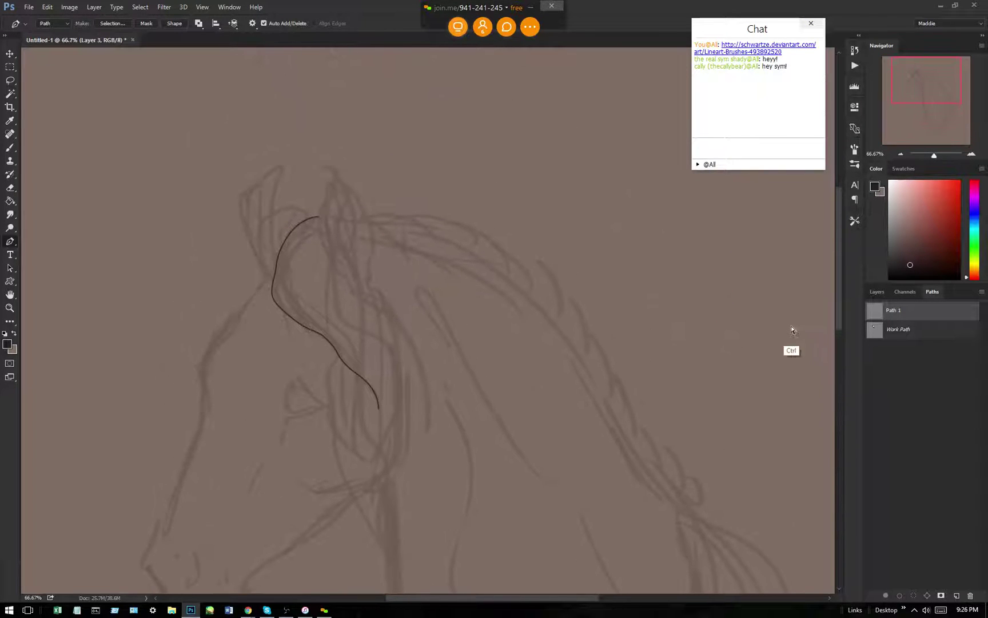
{"action": "key", "text": "ctrl+alt+z"}
{"action": "key", "text": "ctrl+alt+z"}
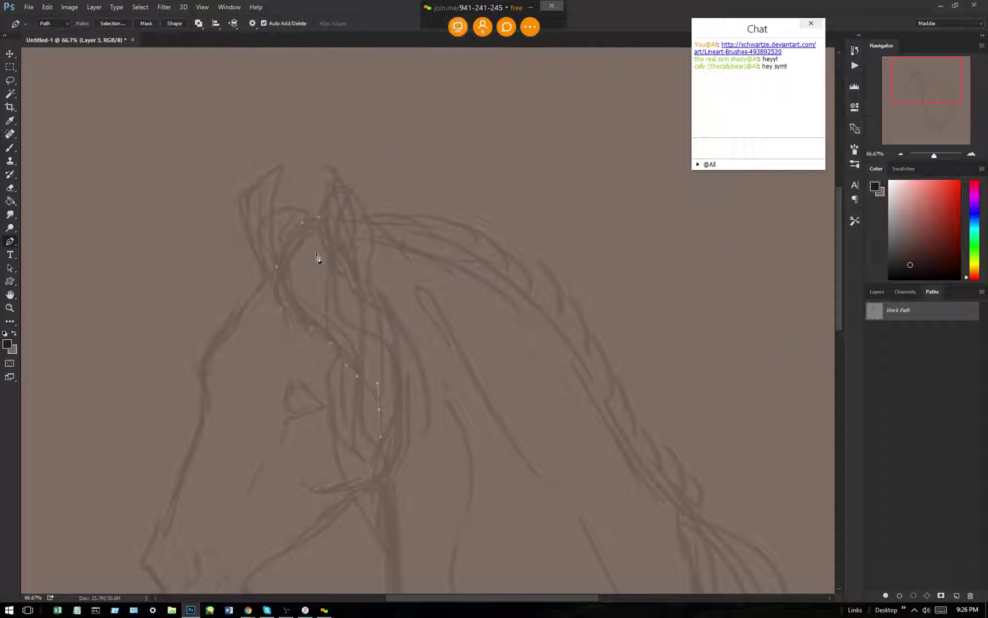
Set the brush size to 5 px for stroking the forelock path.
{"action": "left_click", "coordinate": [10, 148]}
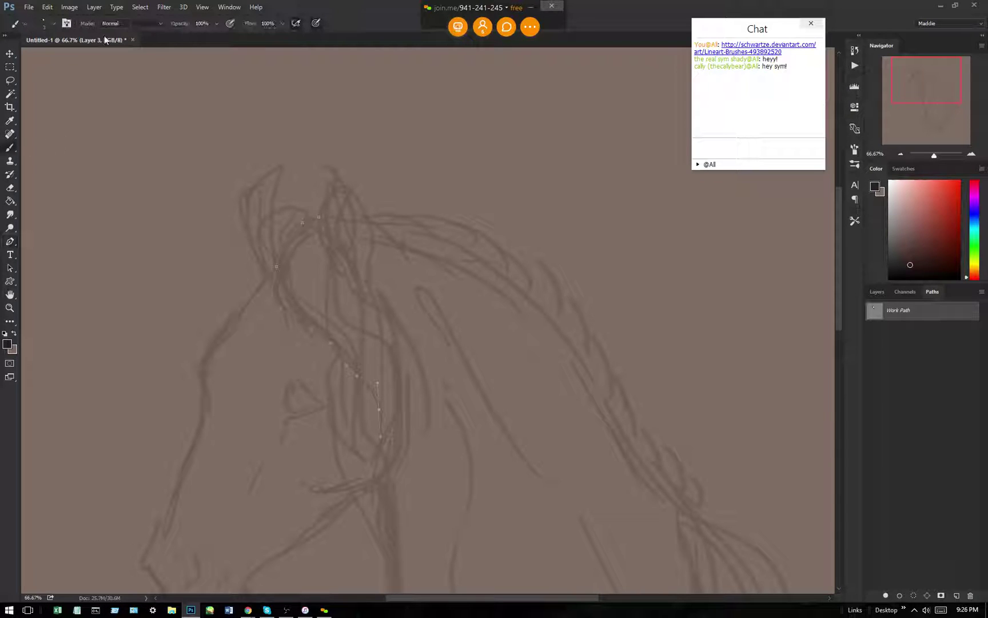
{"action": "left_click", "coordinate": [52, 23]}
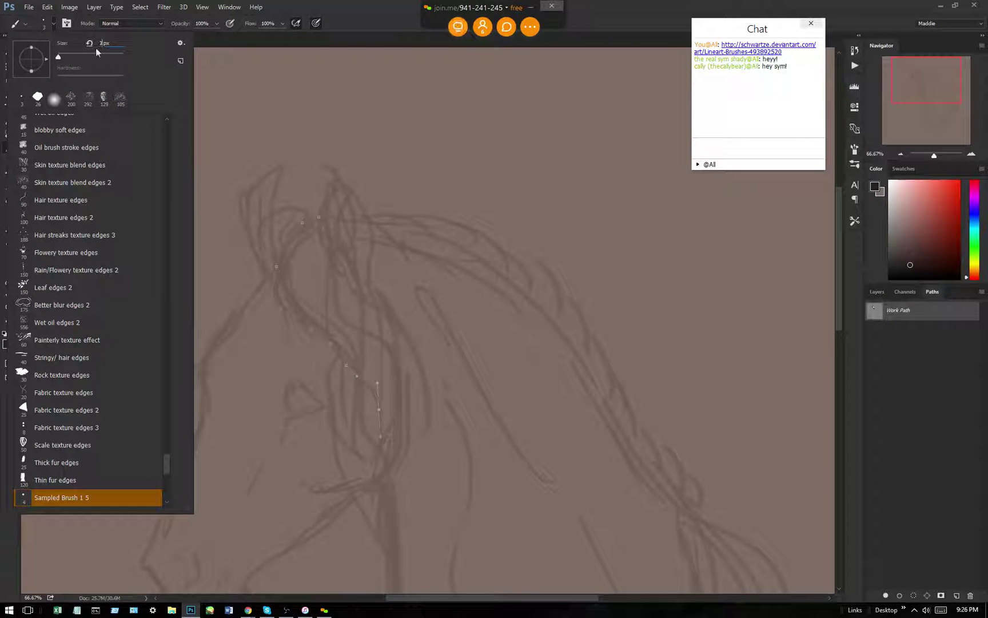
{"action": "type", "text": "5"}
{"action": "key", "text": "Return"}
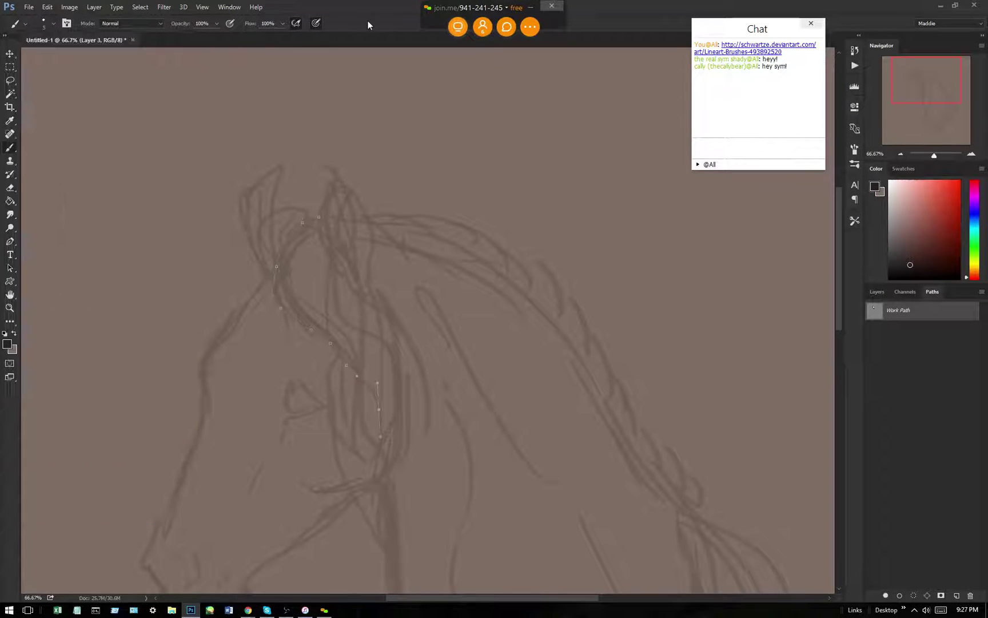
Try stroking the forelock path with the resized brush, and undo the stroke.
{"action": "right_click", "coordinate": [331, 277]}
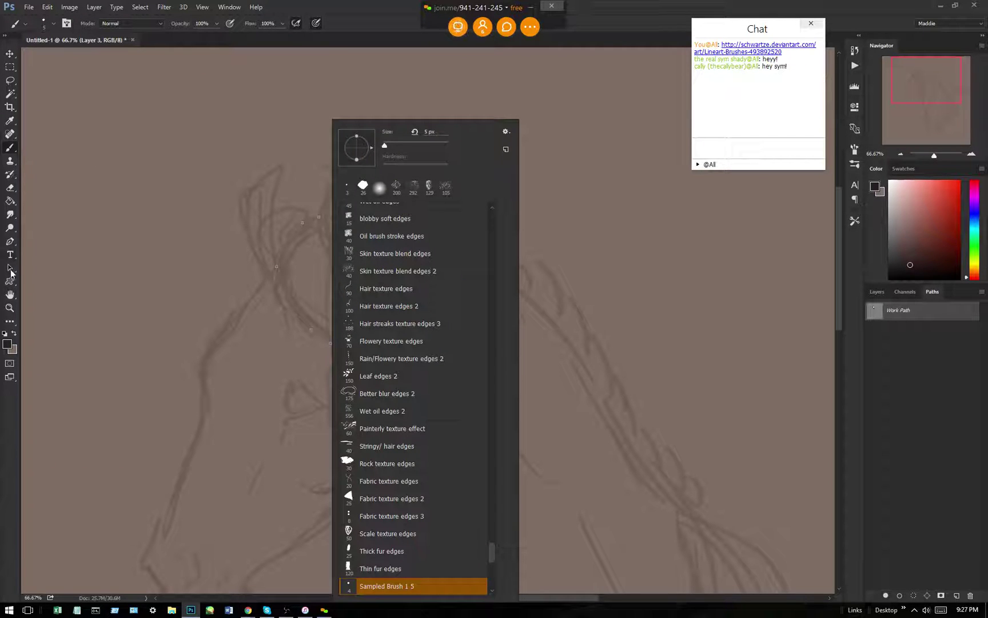
{"action": "left_click", "coordinate": [10, 241]}
{"action": "right_click", "coordinate": [373, 301]}
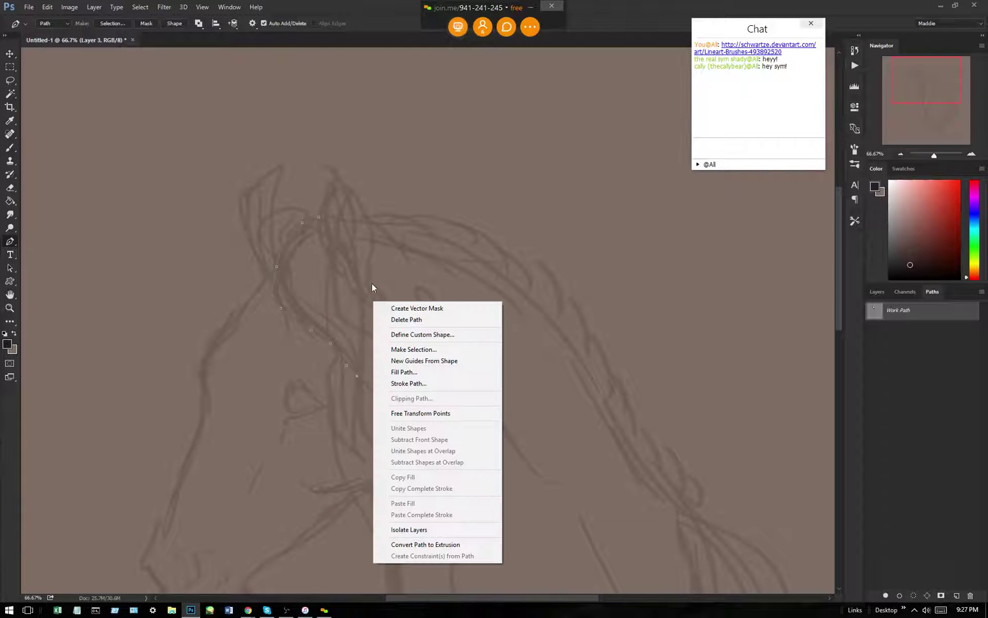
{"action": "left_click", "coordinate": [409, 383]}
{"action": "left_click", "coordinate": [563, 203]}
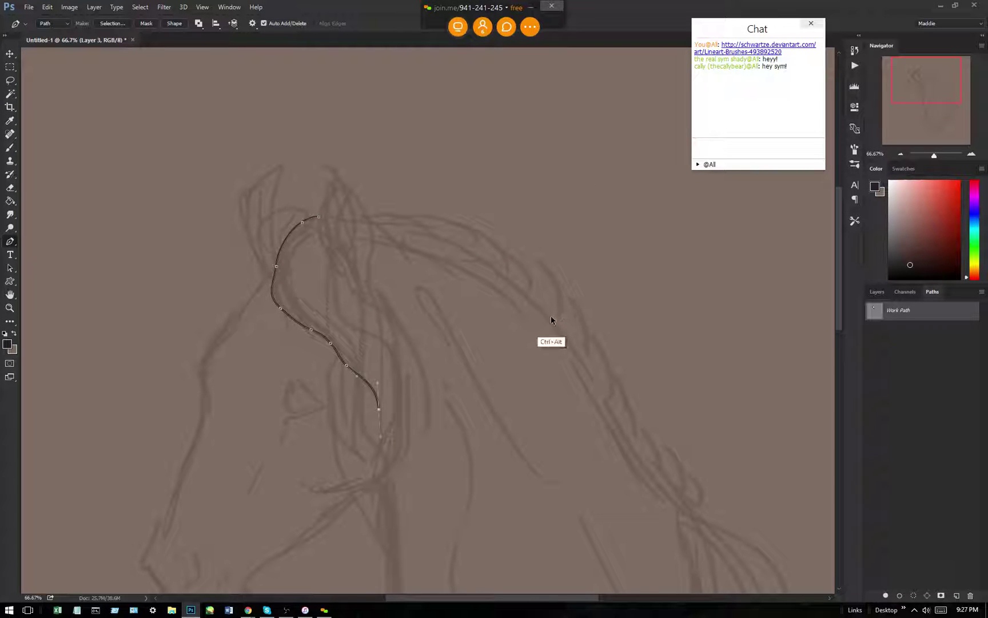
{"action": "key", "text": "ctrl+alt+z"}
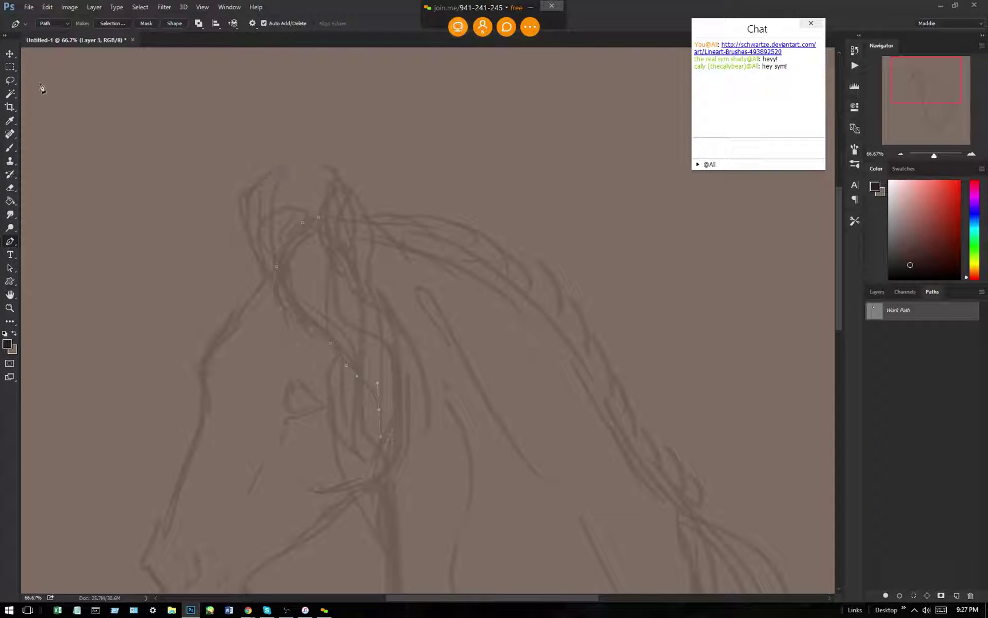
Increase the brush size further and stroke the forelock path with the thicker brush.
{"action": "left_click", "coordinate": [10, 147]}
{"action": "left_click", "coordinate": [53, 24]}
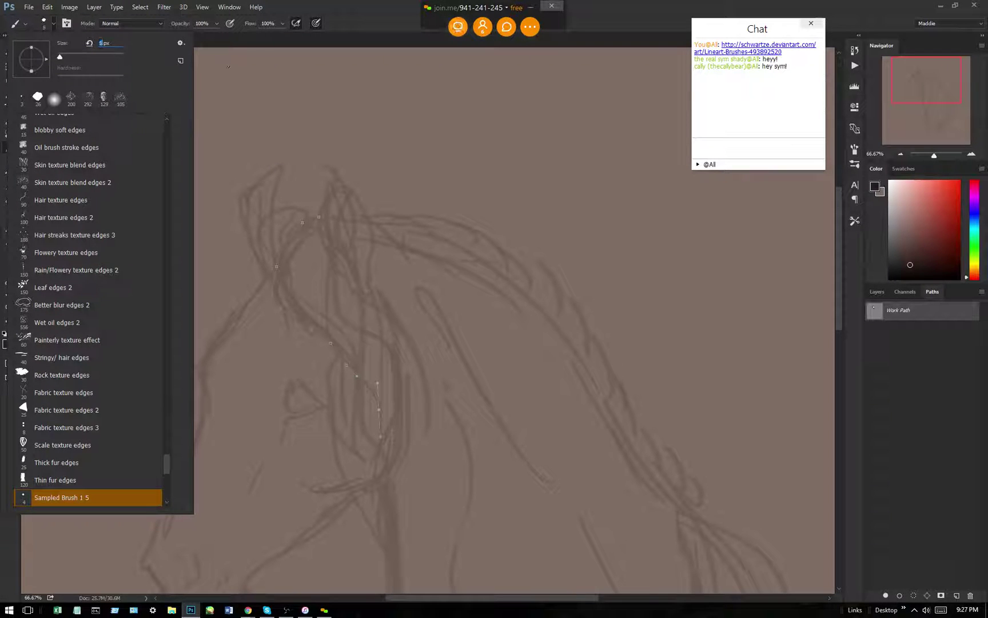
{"action": "key", "text": "Return"}
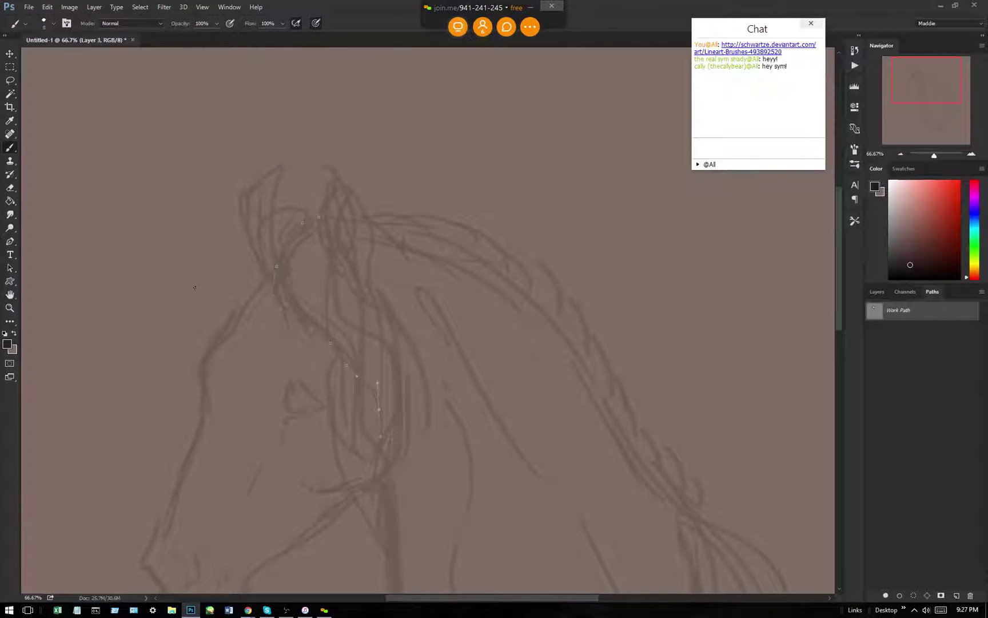
{"action": "left_click", "coordinate": [10, 241]}
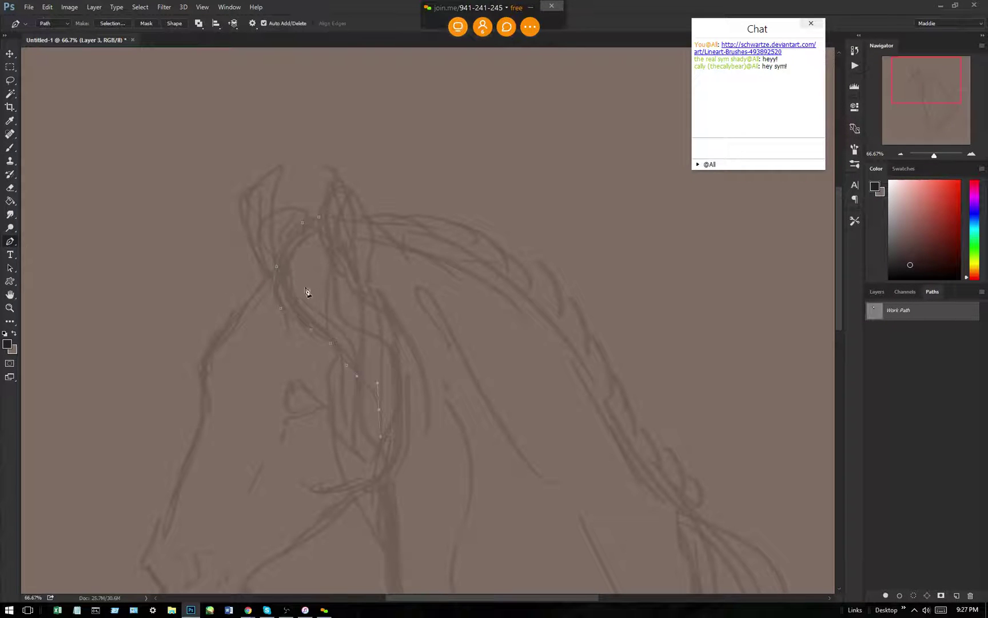
{"action": "right_click", "coordinate": [305, 288]}
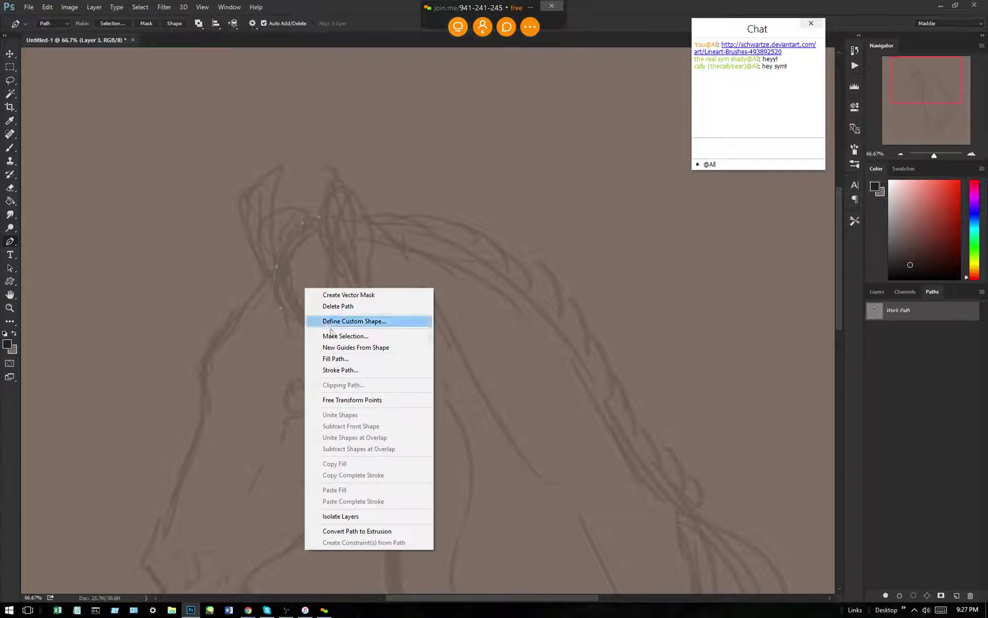
{"action": "left_click", "coordinate": [337, 370]}
{"action": "left_click", "coordinate": [564, 204]}
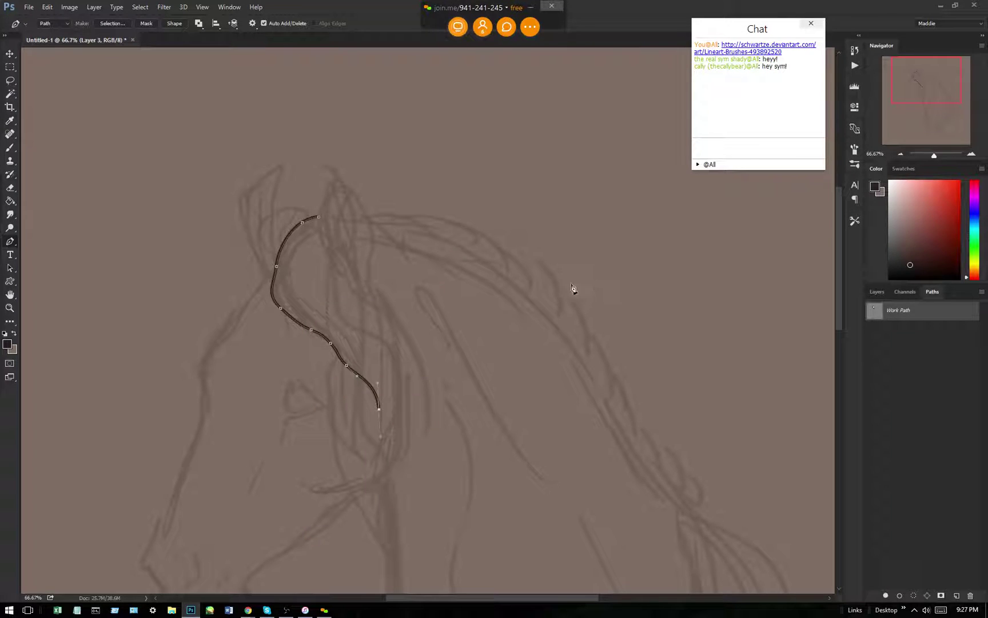
On a new path, trace the forelock's rear edge from the poll down toward the cheek, and stroke it with the Brush.
{"action": "left_click", "coordinate": [958, 596]}
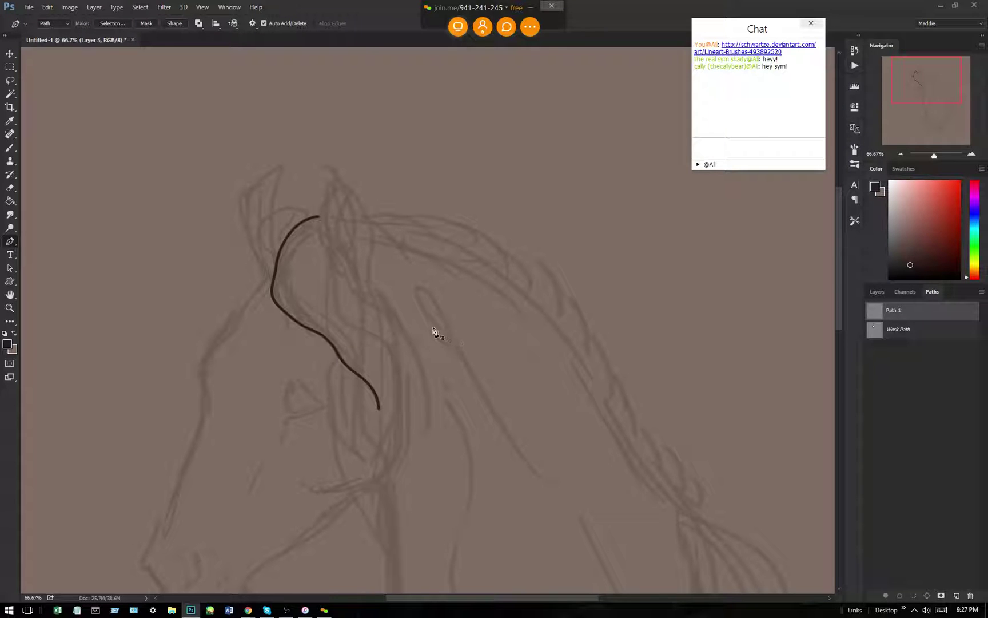
{"action": "scroll", "coordinate": [429, 319], "scroll_direction": "up", "scroll_amount": 1}
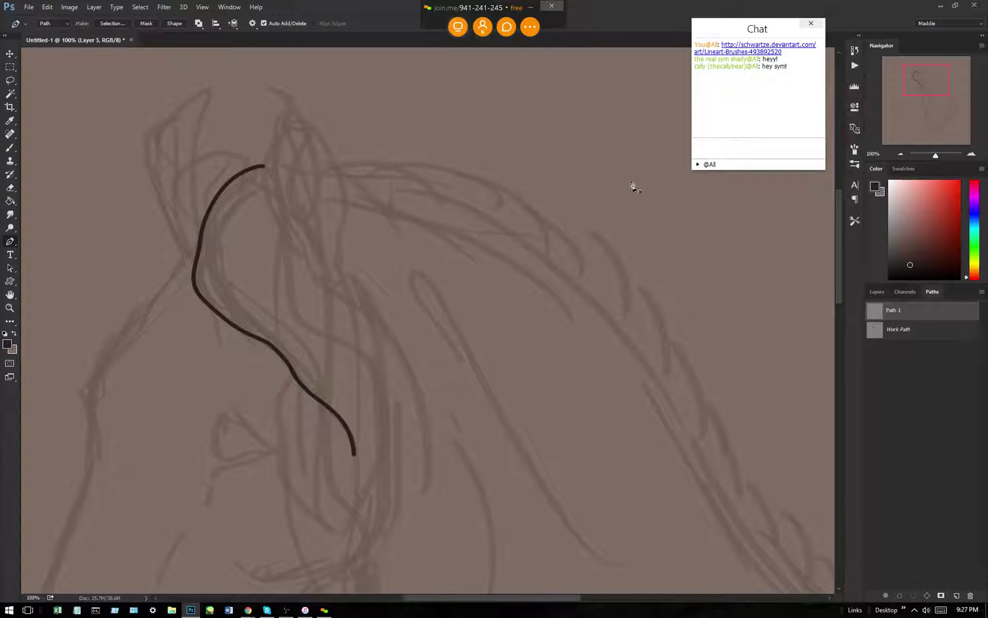
{"action": "key", "text": "ctrl+plus"}
{"action": "left_click_drag", "start_coordinate": [477, 597], "coordinate": [443, 598]}
{"action": "left_click_drag", "start_coordinate": [842, 266], "coordinate": [835, 235]}
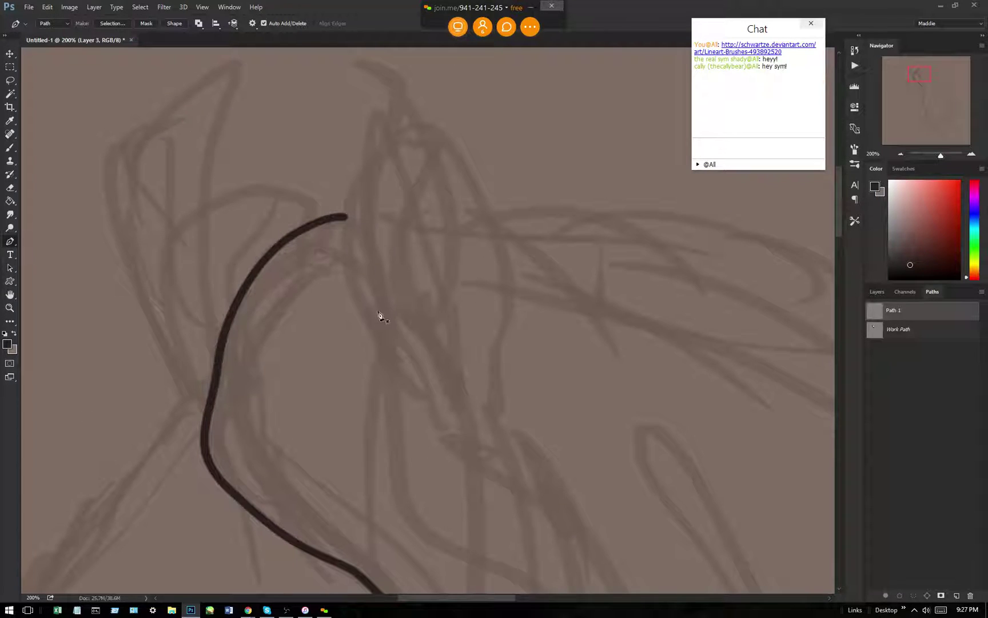
{"action": "left_click_drag", "start_coordinate": [347, 216], "coordinate": [354, 252]}
{"action": "left_click_drag", "start_coordinate": [443, 364], "coordinate": [484, 432]}
{"action": "left_click_drag", "start_coordinate": [518, 462], "coordinate": [554, 485]}
{"action": "left_click_drag", "start_coordinate": [579, 531], "coordinate": [597, 558]}
{"action": "right_click", "coordinate": [513, 318]}
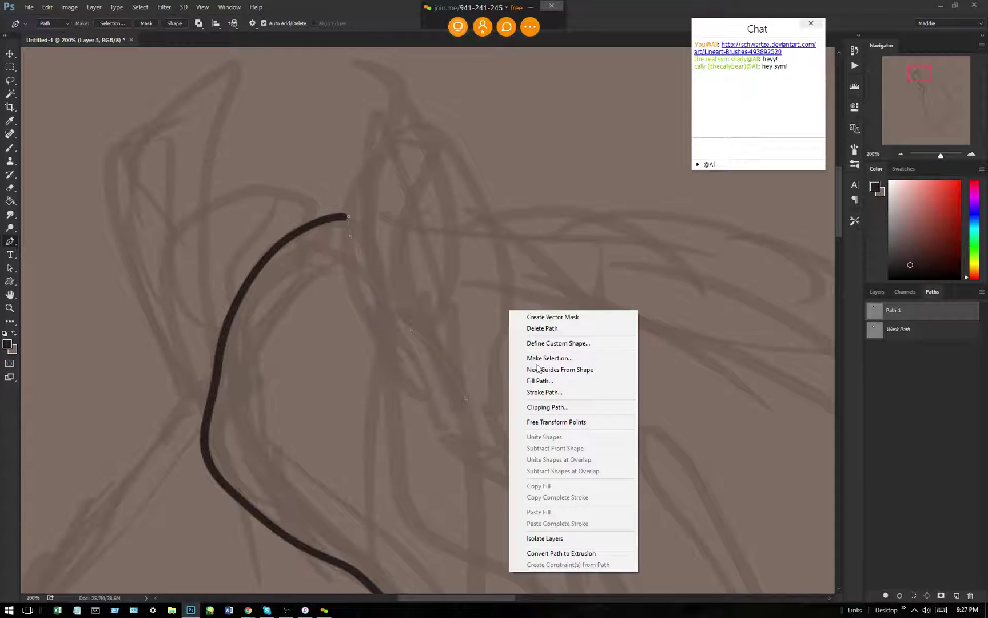
{"action": "left_click", "coordinate": [552, 392]}
{"action": "left_click", "coordinate": [563, 201]}
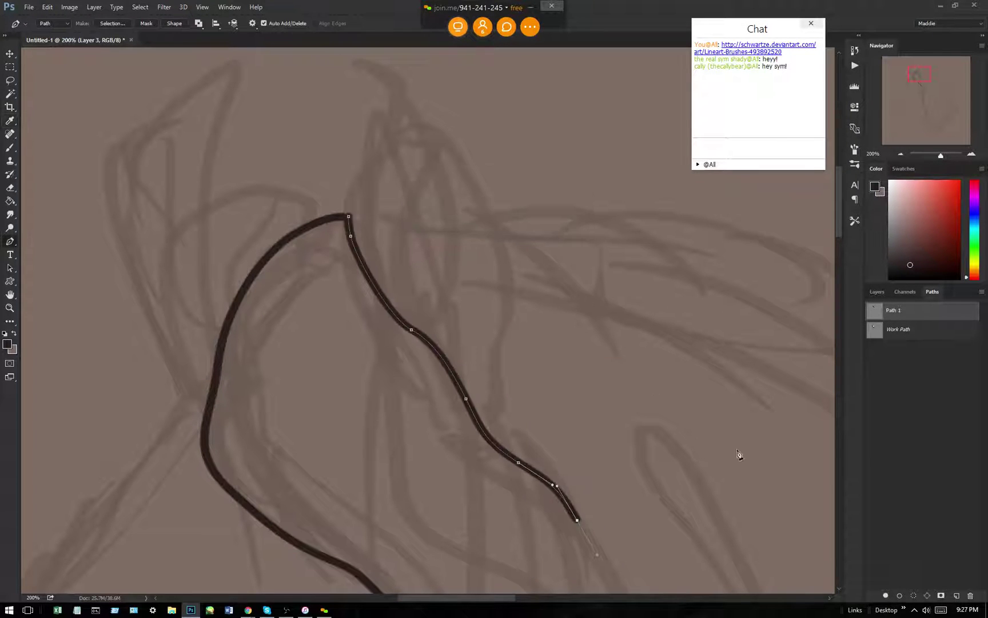
On another new path, outline the right-hand ear from the forelock up to its tip and back down, and stroke it with the Brush.
{"action": "left_click", "coordinate": [956, 596]}
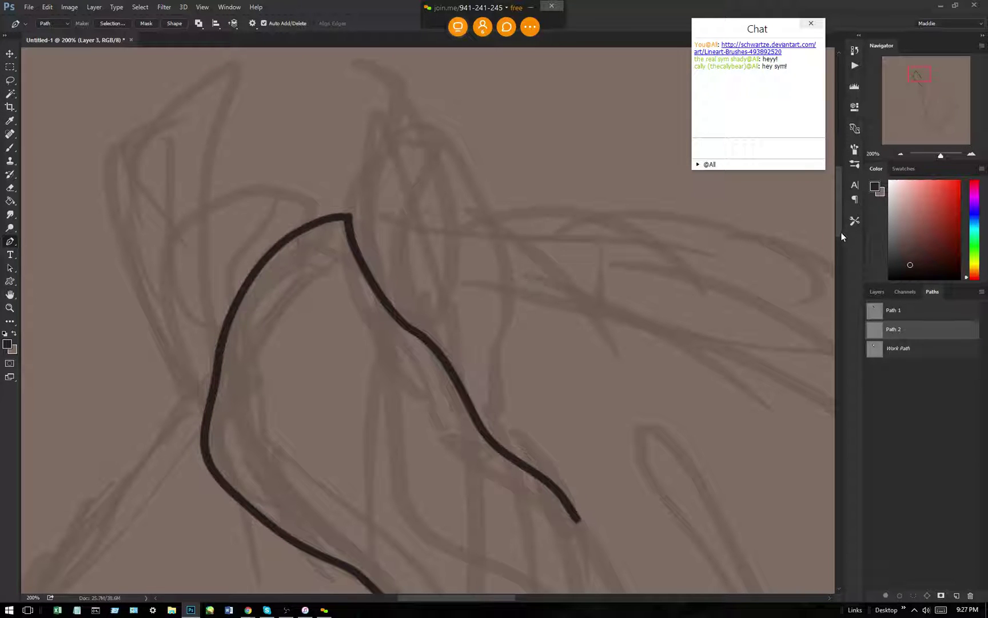
{"action": "left_click_drag", "start_coordinate": [841, 232], "coordinate": [837, 219]}
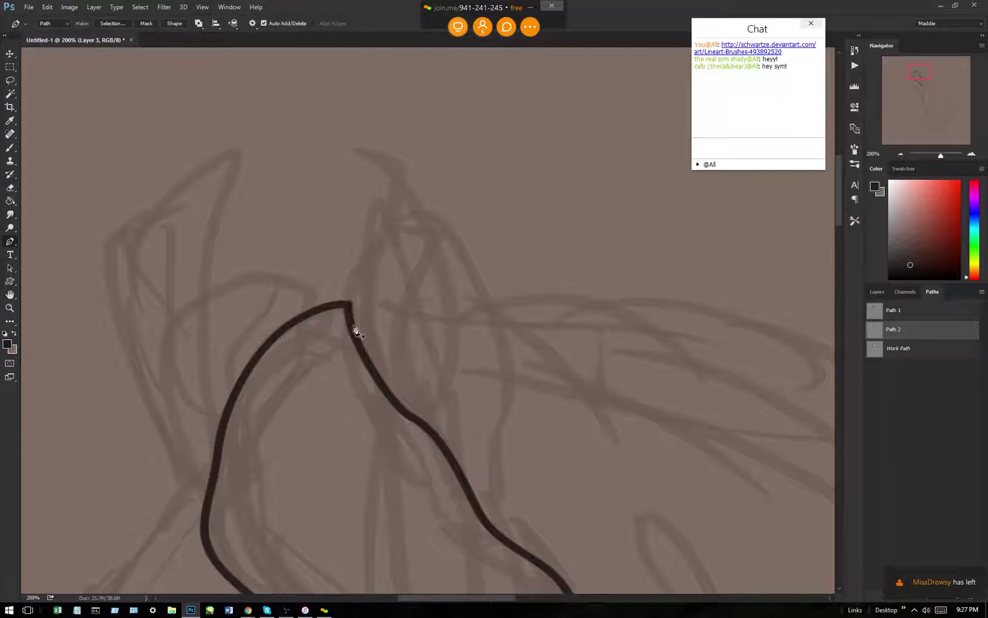
{"action": "left_click", "coordinate": [356, 331]}
{"action": "left_click_drag", "start_coordinate": [359, 272], "coordinate": [360, 268]}
{"action": "left_click_drag", "start_coordinate": [378, 216], "coordinate": [423, 203]}
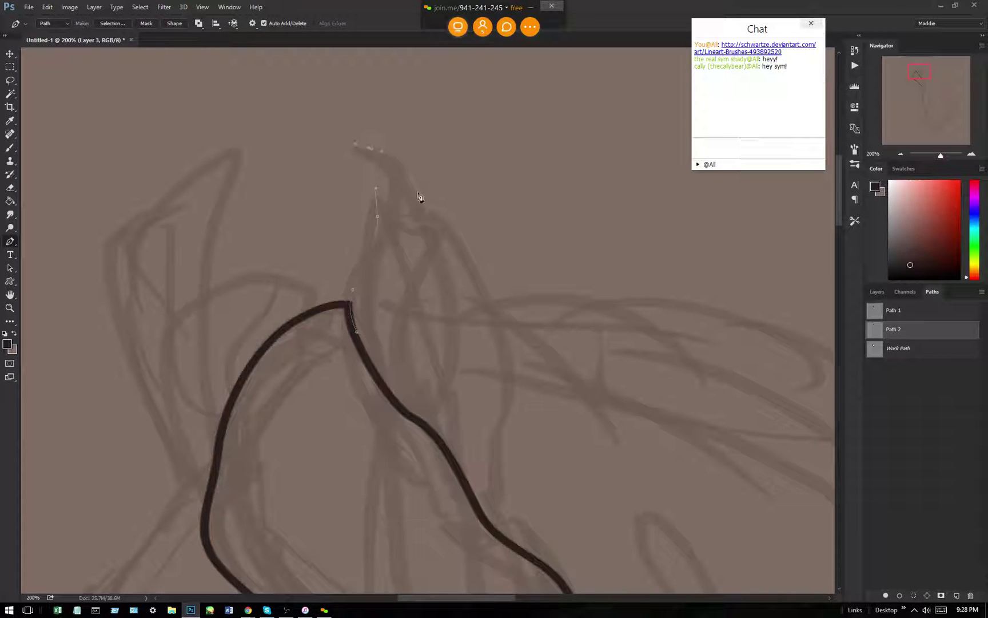
{"action": "left_click_drag", "start_coordinate": [469, 335], "coordinate": [453, 368]}
{"action": "right_click", "coordinate": [389, 206]}
{"action": "left_click", "coordinate": [452, 295]}
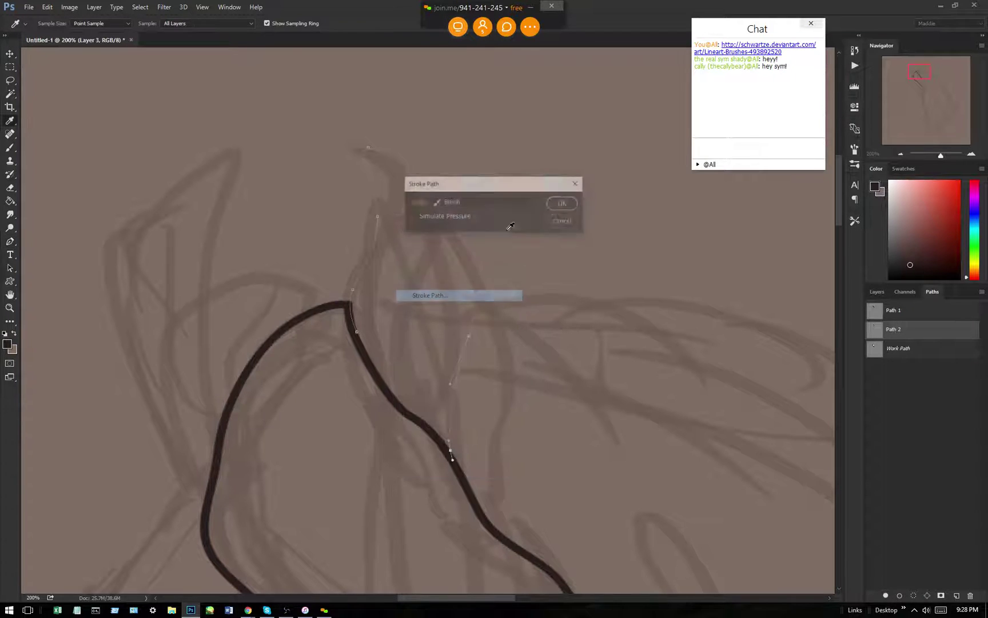
{"action": "left_click", "coordinate": [562, 204]}
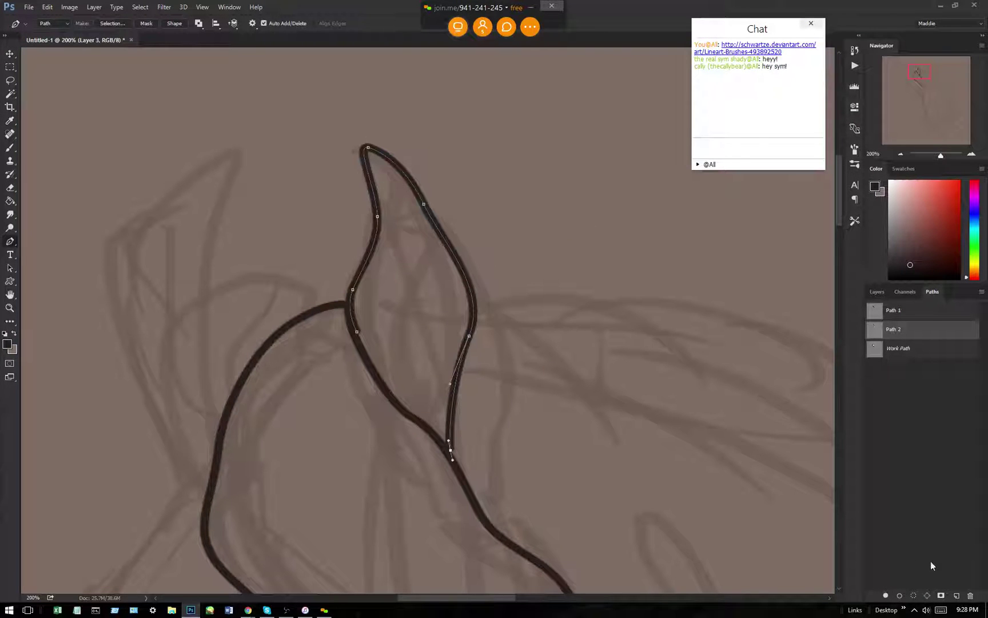
Add a new path along the outer back edge of the right-hand ear down to its base, and stroke it with the Brush.
{"action": "left_click", "coordinate": [956, 596]}
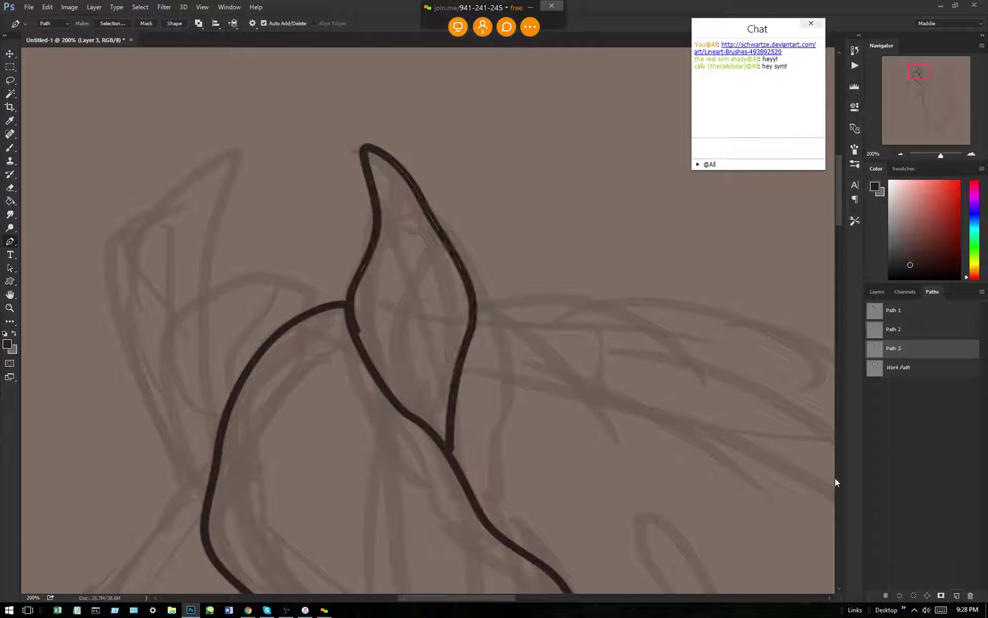
{"action": "left_click", "coordinate": [449, 244]}
{"action": "left_click_drag", "start_coordinate": [485, 299], "coordinate": [496, 313]}
{"action": "left_click_drag", "start_coordinate": [518, 400], "coordinate": [519, 423]}
{"action": "left_click", "coordinate": [516, 472]}
{"action": "right_click", "coordinate": [479, 257]}
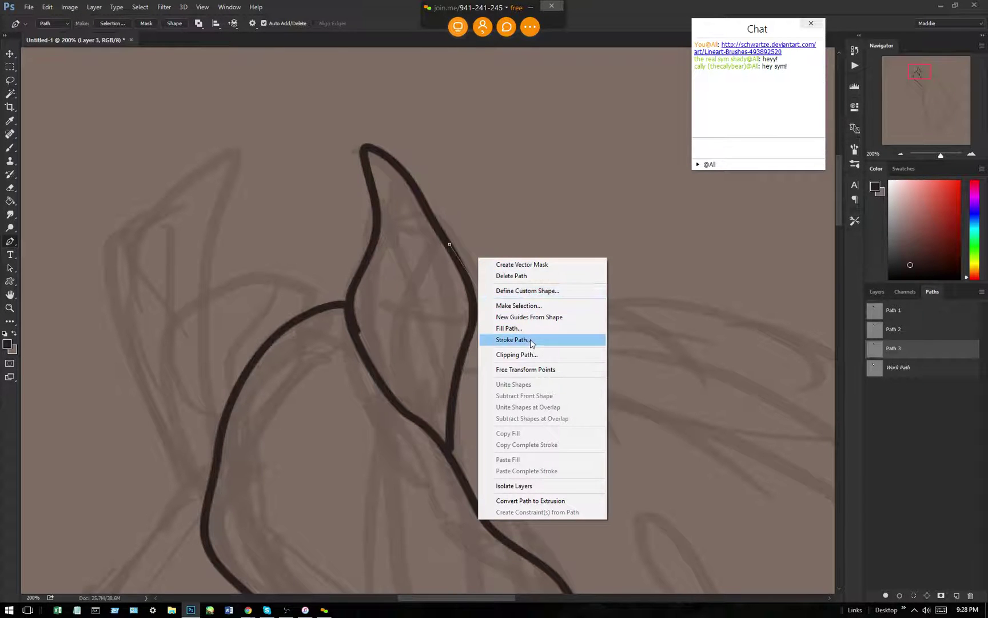
{"action": "left_click", "coordinate": [511, 337]}
{"action": "left_click", "coordinate": [565, 205]}
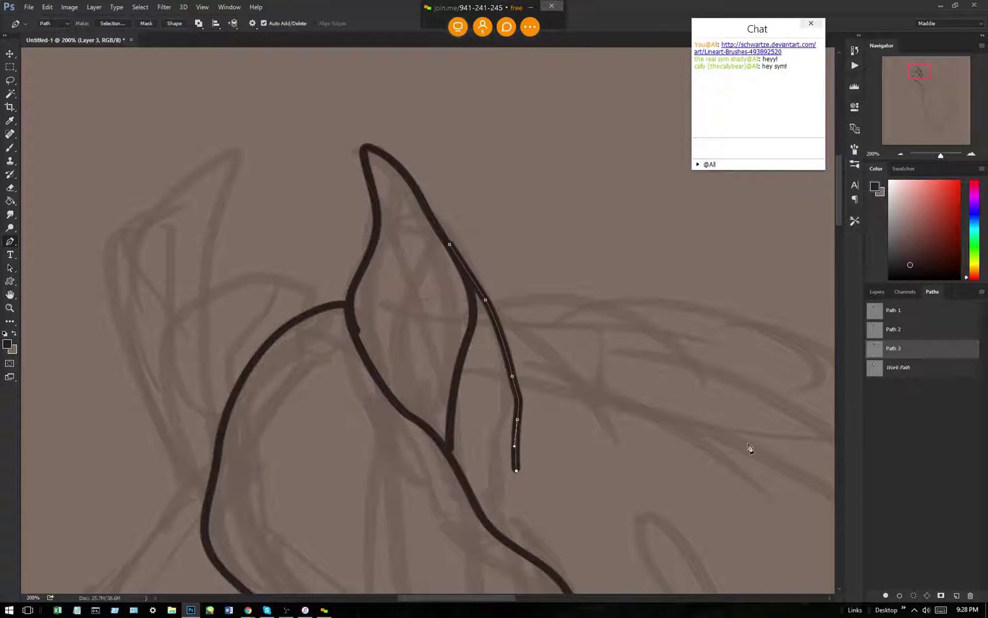
Outline the left-hand ear on a new path, starting and ending at the forelock line, and stroke it.
{"action": "left_click", "coordinate": [956, 595]}
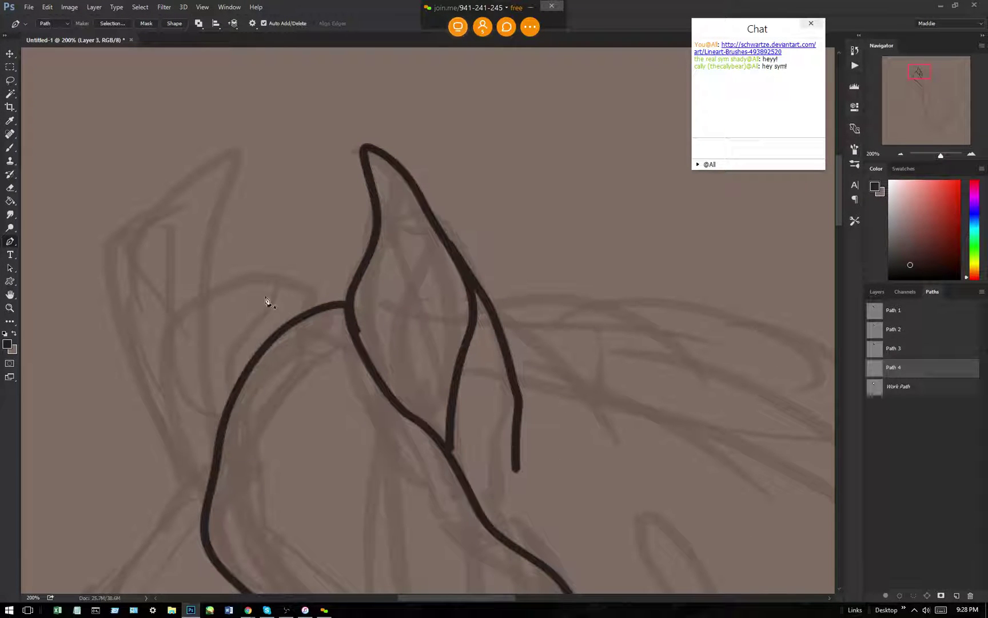
{"action": "left_click", "coordinate": [252, 359]}
{"action": "left_click_drag", "start_coordinate": [229, 155], "coordinate": [209, 161]}
{"action": "left_click_drag", "start_coordinate": [165, 391], "coordinate": [166, 400]}
{"action": "left_click_drag", "start_coordinate": [189, 451], "coordinate": [193, 468]}
{"action": "left_click", "coordinate": [215, 457]}
{"action": "right_click", "coordinate": [182, 299]}
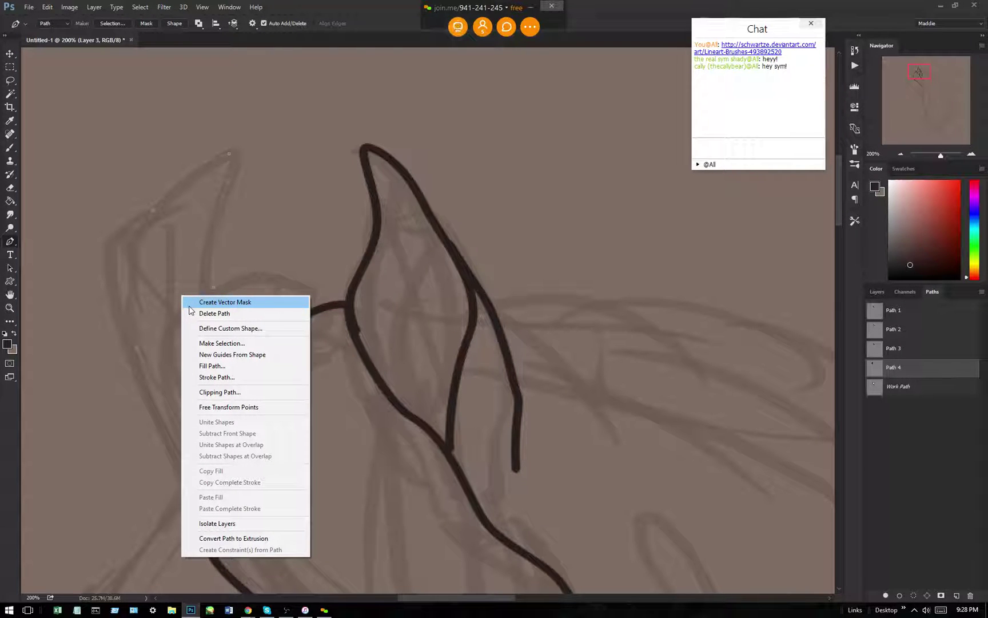
{"action": "left_click", "coordinate": [264, 377]}
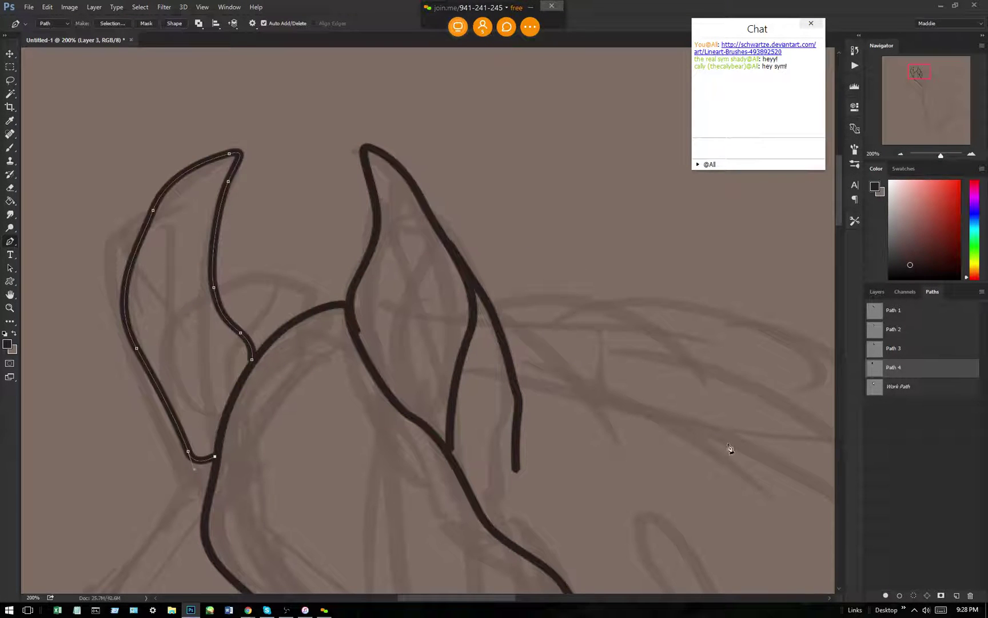
Draw the left-hand ear's inner fold on a new path, stroke it with the Brush, and add another empty path.
{"action": "left_click", "coordinate": [956, 595]}
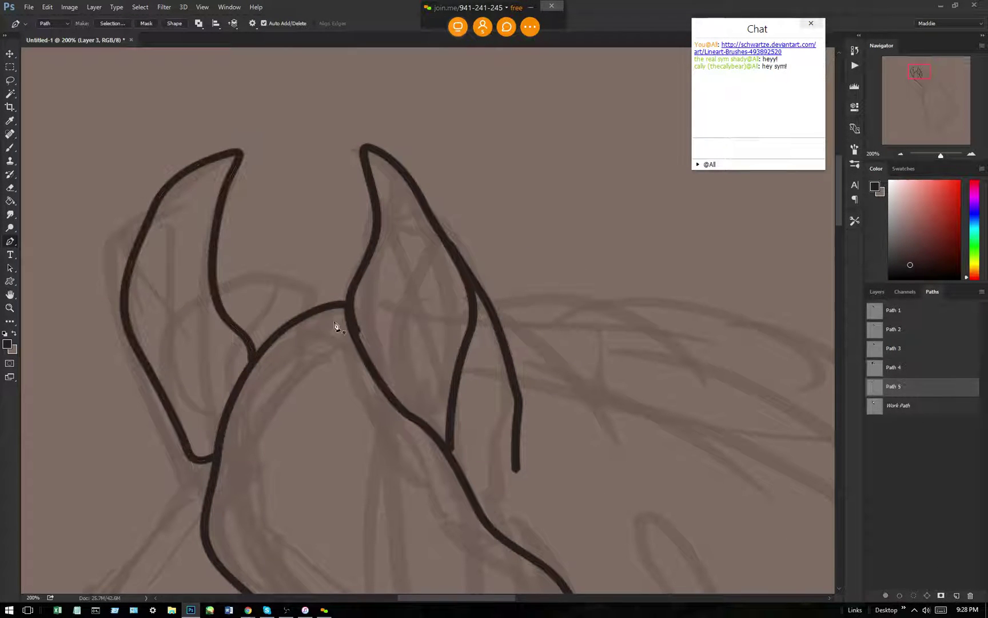
{"action": "left_click_drag", "start_coordinate": [837, 215], "coordinate": [833, 225]}
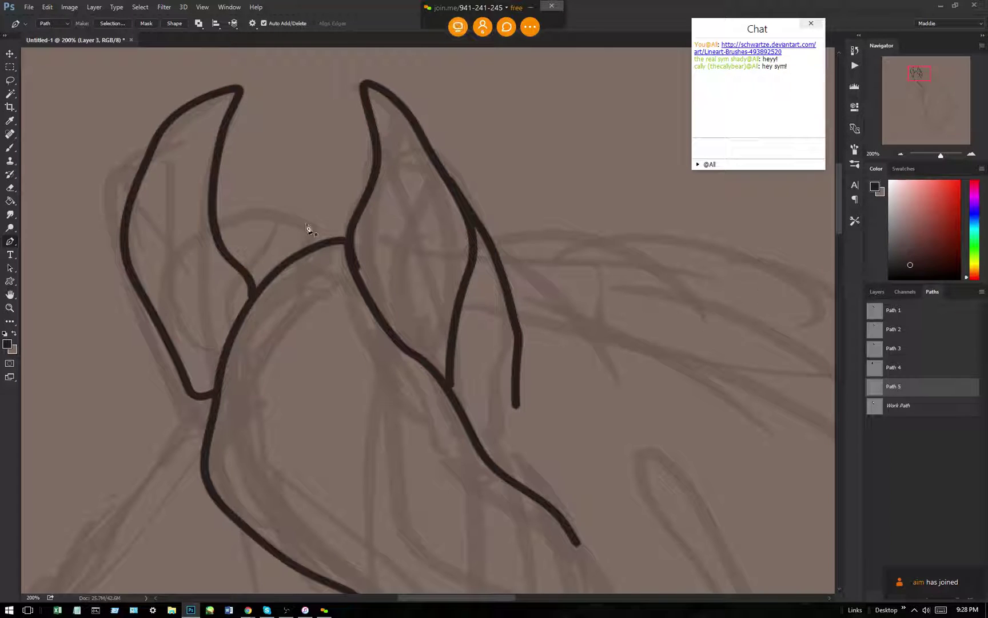
{"action": "left_click_drag", "start_coordinate": [213, 216], "coordinate": [213, 239]}
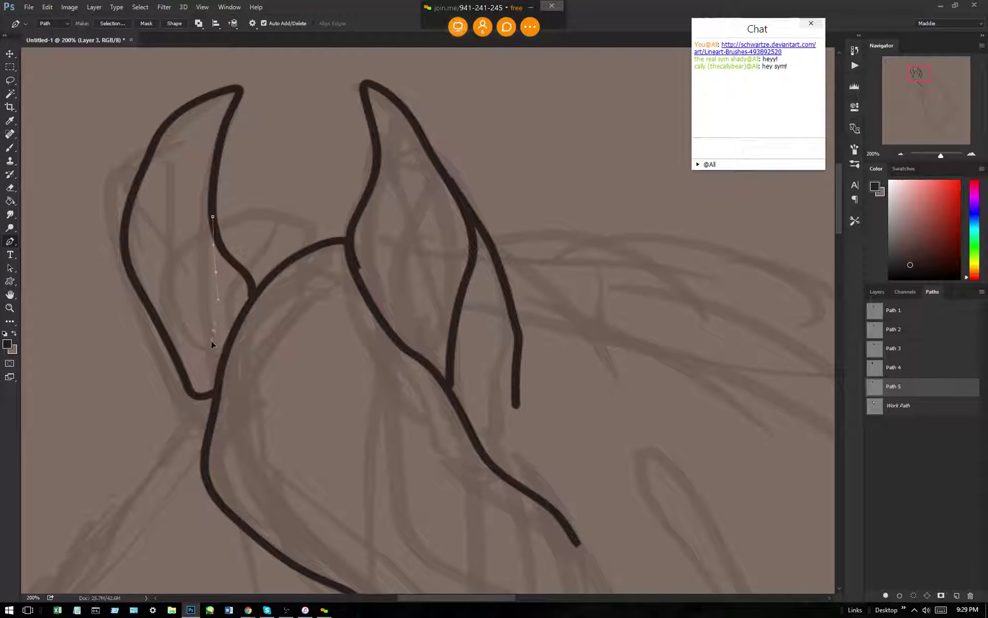
{"action": "right_click", "coordinate": [177, 226]}
{"action": "left_click", "coordinate": [231, 308]}
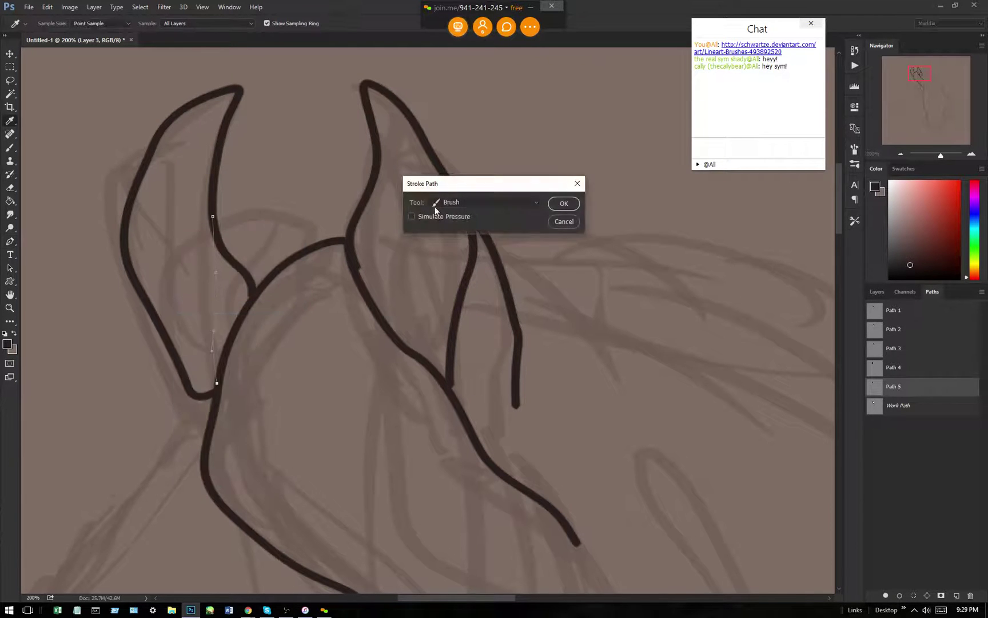
{"action": "left_click", "coordinate": [563, 203]}
{"action": "left_click", "coordinate": [956, 595]}
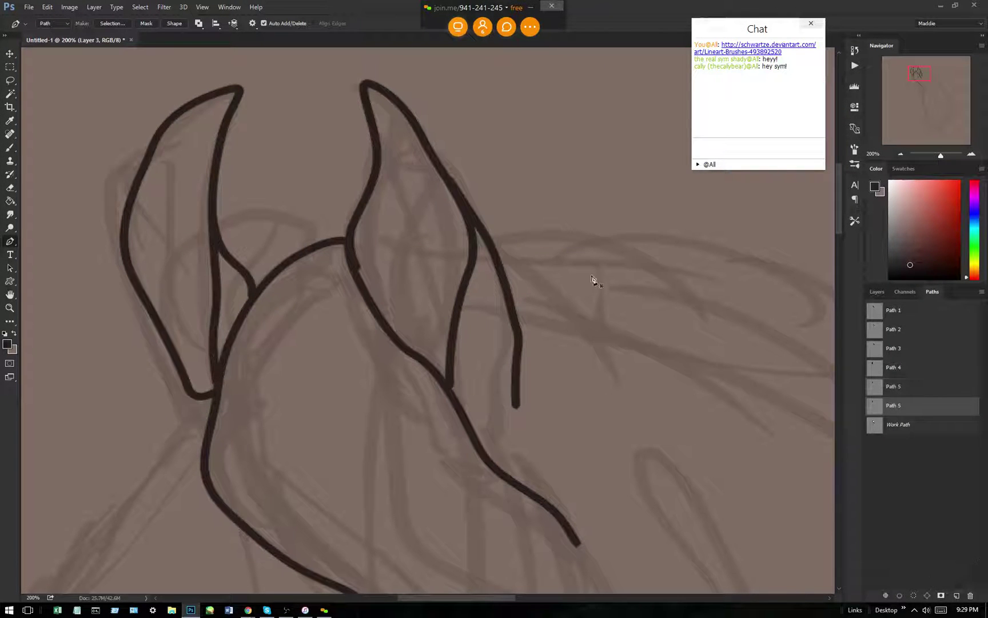
Check the inked ears and forelock against the whole horse sketch.
{"action": "key", "text": "ctrl+minus"}
{"action": "key", "text": "ctrl+minus"}
{"action": "key", "text": "ctrl+minus"}
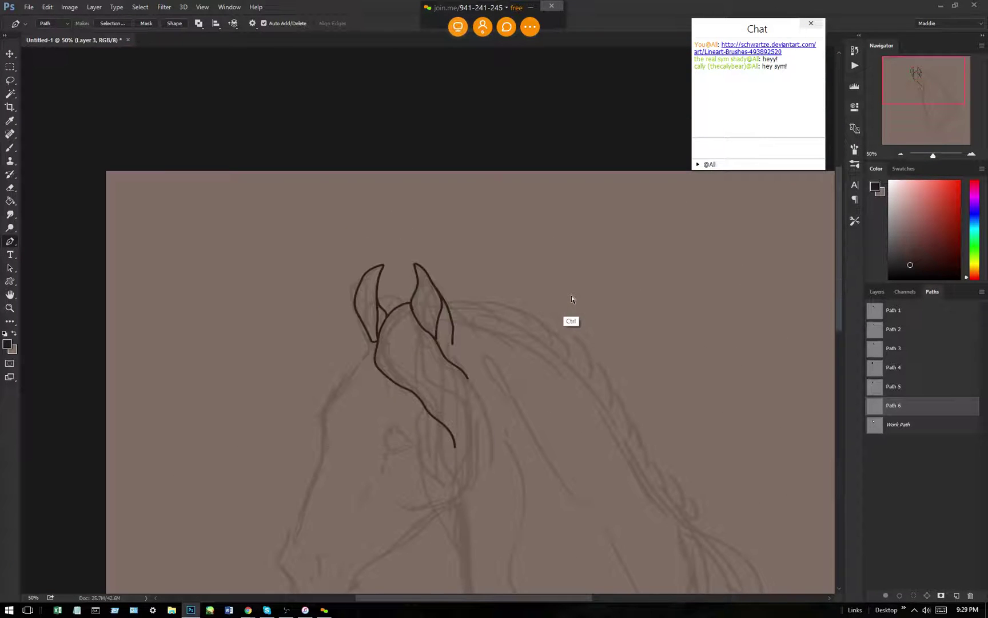
{"action": "key", "text": "ctrl+plus"}
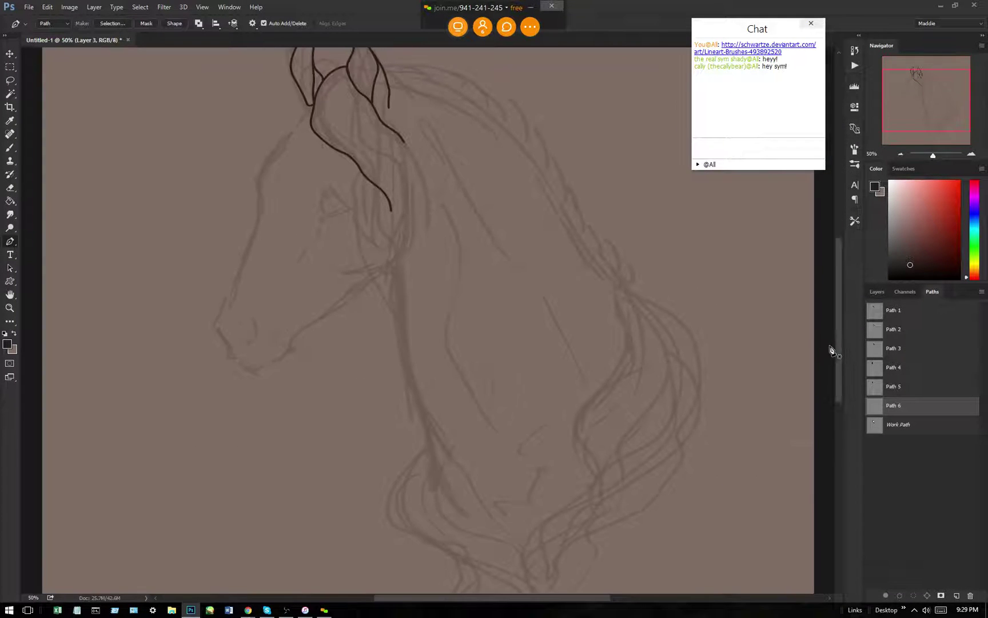
{"action": "left_click_drag", "start_coordinate": [839, 337], "coordinate": [833, 294]}
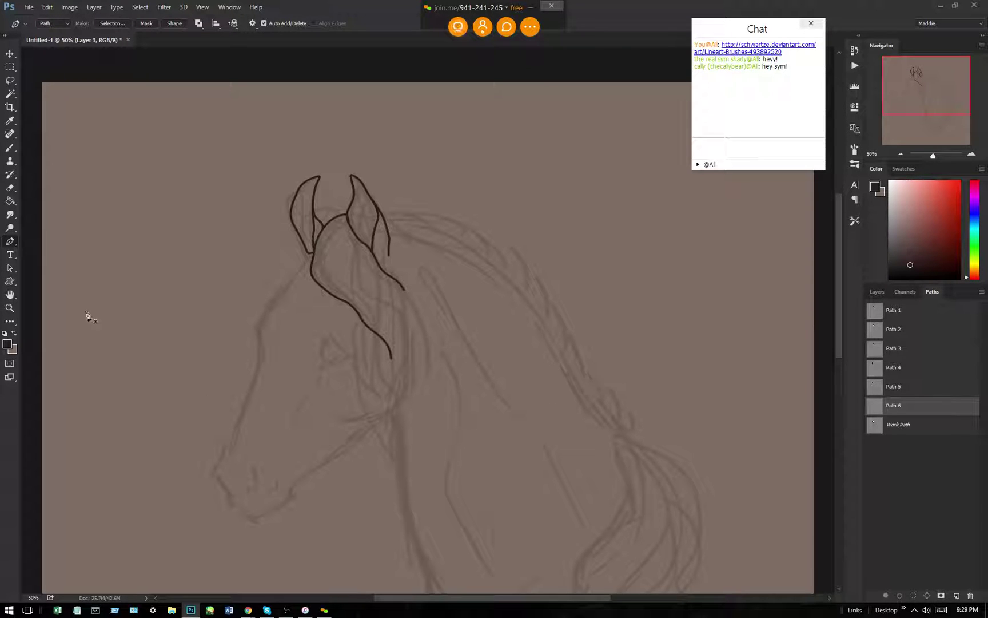
{"action": "left_click", "coordinate": [285, 610]}
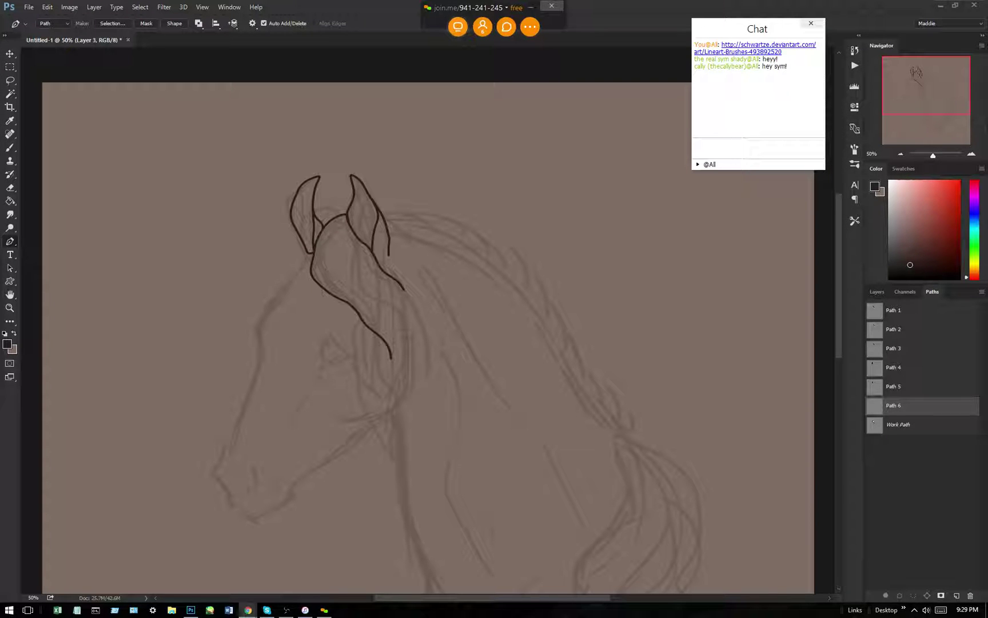
{"action": "left_click", "coordinate": [369, 60]}
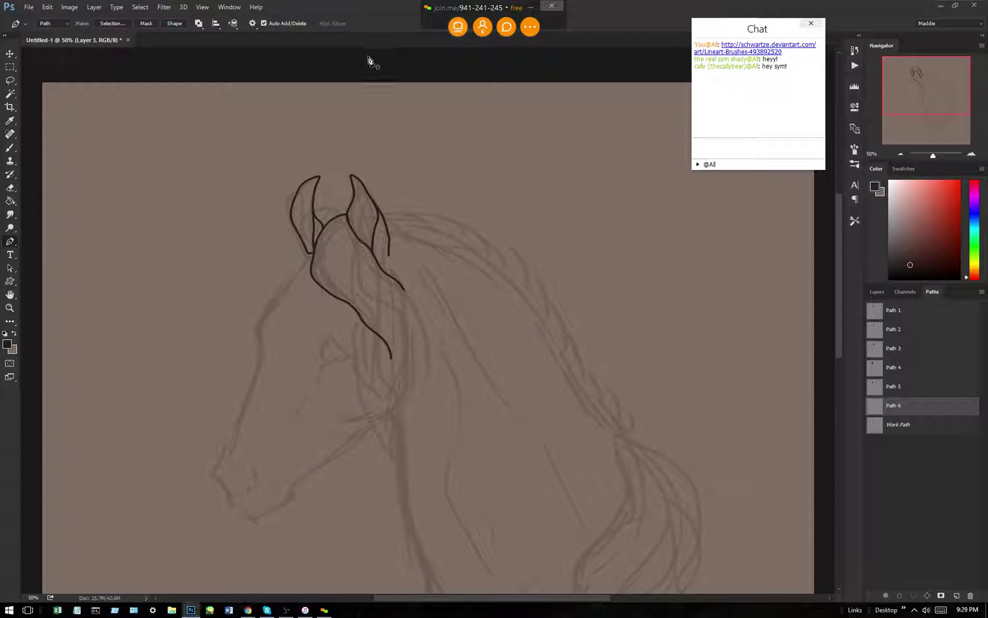
Trace a Pen path along the forehead, from the left-hand ear's base down to just below the brow bump.
{"action": "key", "text": "ctrl+plus"}
{"action": "key", "text": "ctrl+plus"}
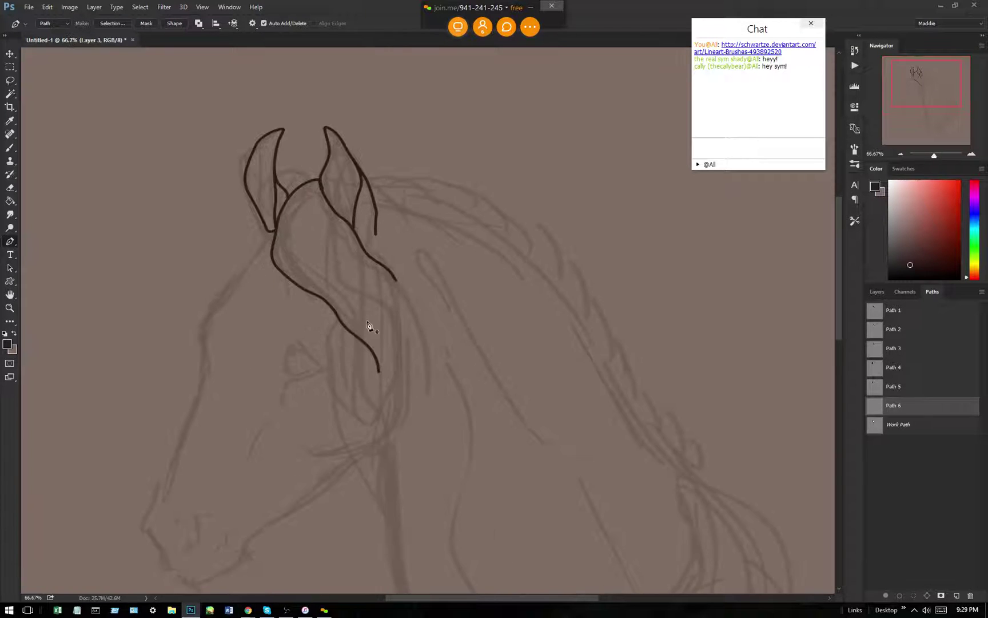
{"action": "key", "text": "ctrl+plus"}
{"action": "left_click_drag", "start_coordinate": [502, 595], "coordinate": [422, 597]}
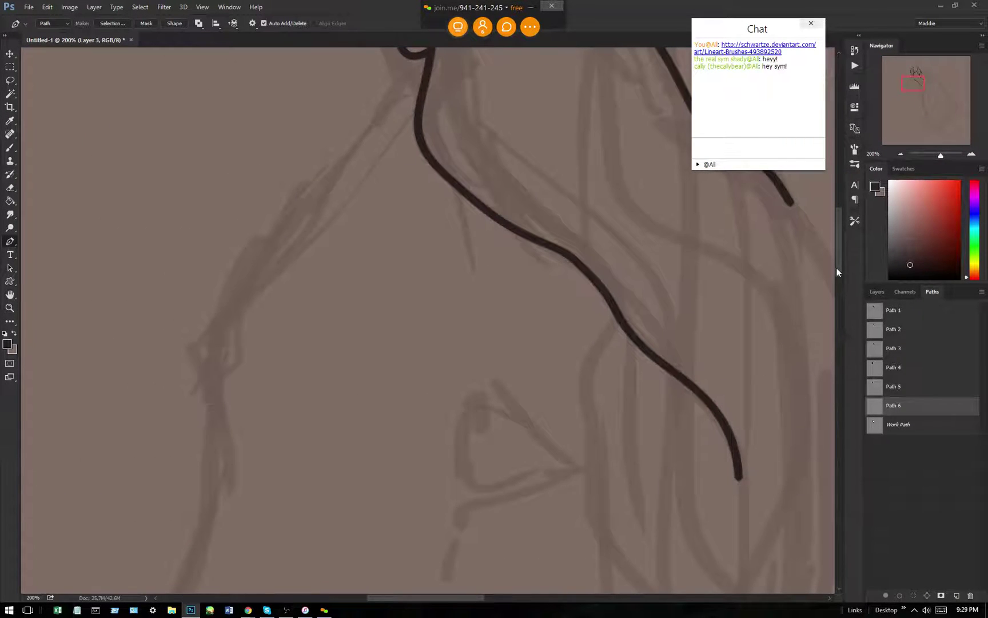
{"action": "left_click_drag", "start_coordinate": [836, 272], "coordinate": [836, 250]}
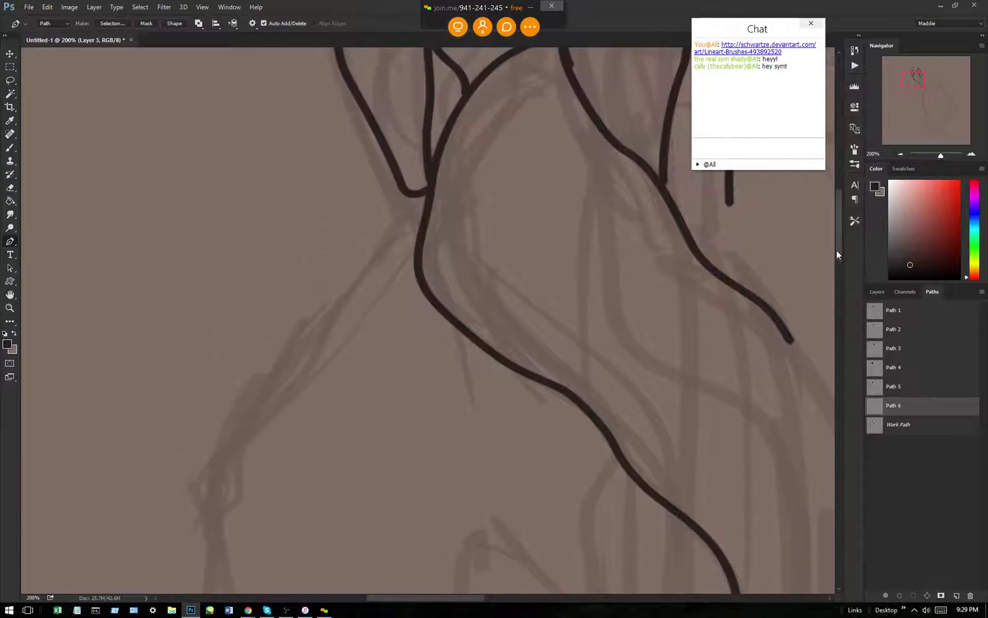
{"action": "left_click", "coordinate": [407, 189]}
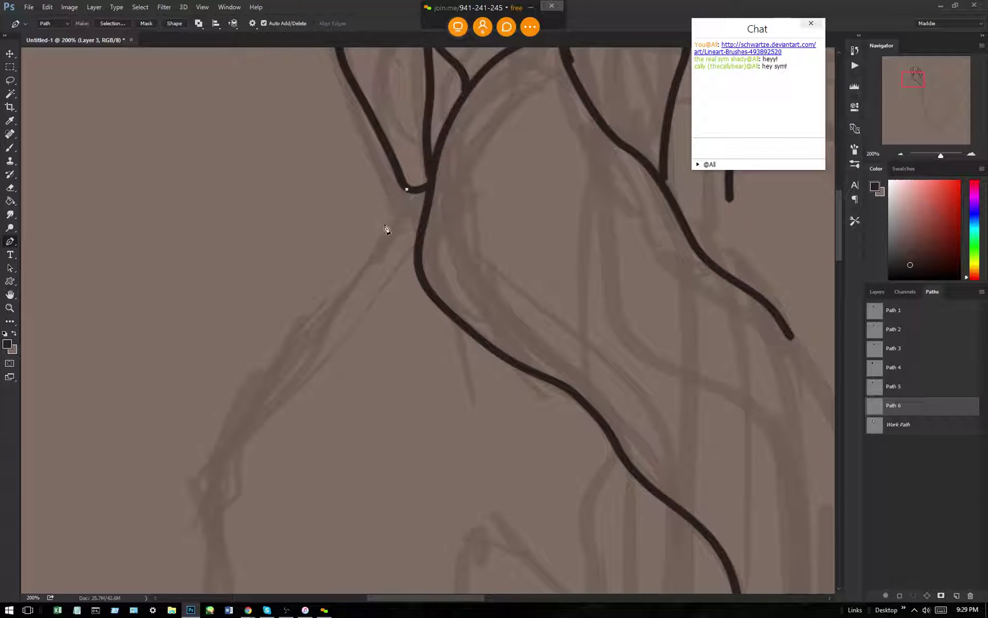
{"action": "left_click_drag", "start_coordinate": [384, 224], "coordinate": [378, 242]}
{"action": "left_click_drag", "start_coordinate": [343, 299], "coordinate": [307, 340]}
{"action": "left_click_drag", "start_coordinate": [252, 409], "coordinate": [232, 423]}
{"action": "left_click", "coordinate": [202, 472]}
{"action": "left_click_drag", "start_coordinate": [204, 484], "coordinate": [206, 487]}
{"action": "left_click_drag", "start_coordinate": [208, 542], "coordinate": [209, 553]}
Extend the head path from the brow bump down the bridge of the nose to just above the muzzle.
{"action": "left_click_drag", "start_coordinate": [836, 269], "coordinate": [833, 321]}
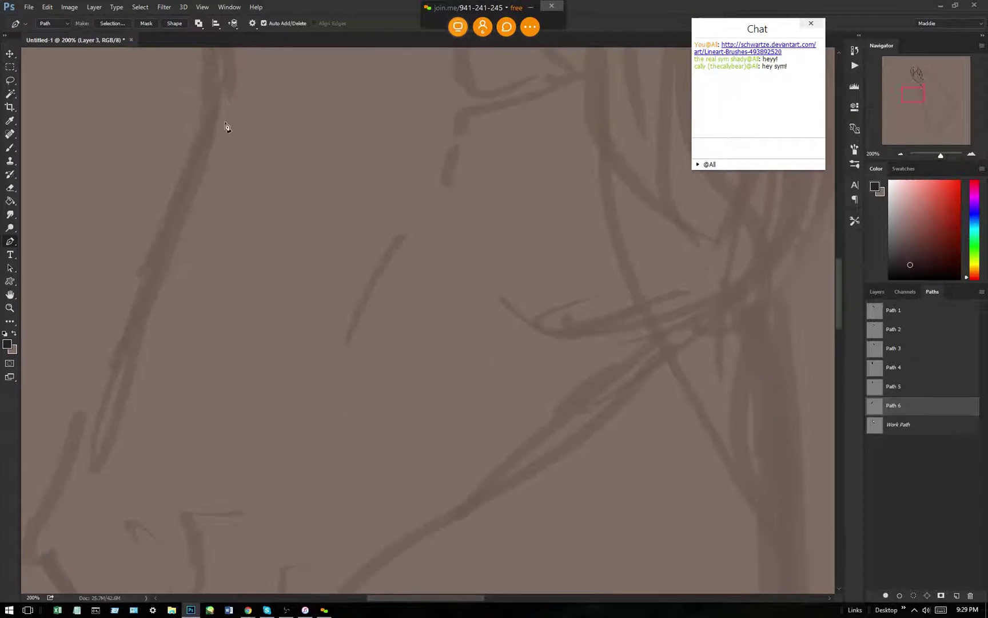
{"action": "key", "text": "ctrl+minus"}
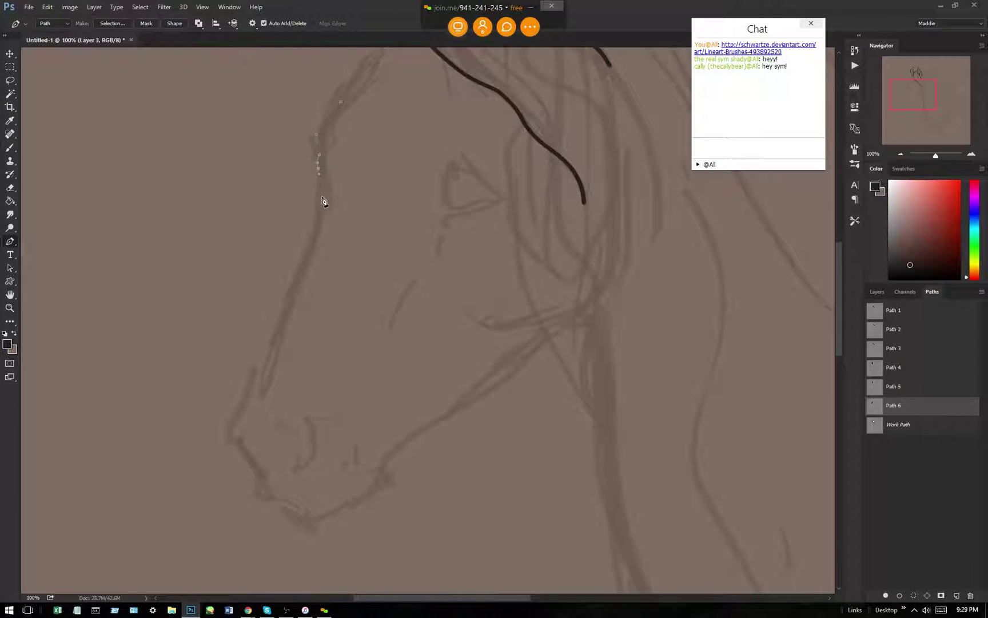
{"action": "left_click_drag", "start_coordinate": [322, 205], "coordinate": [322, 208]}
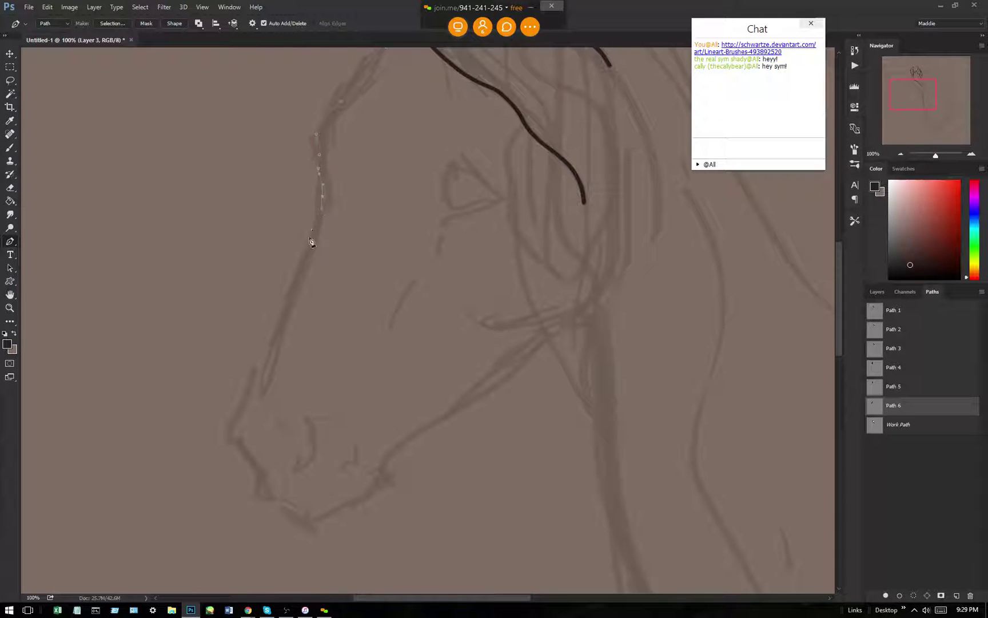
{"action": "left_click", "coordinate": [296, 282]}
{"action": "left_click", "coordinate": [283, 316]}
{"action": "left_click", "coordinate": [277, 336]}
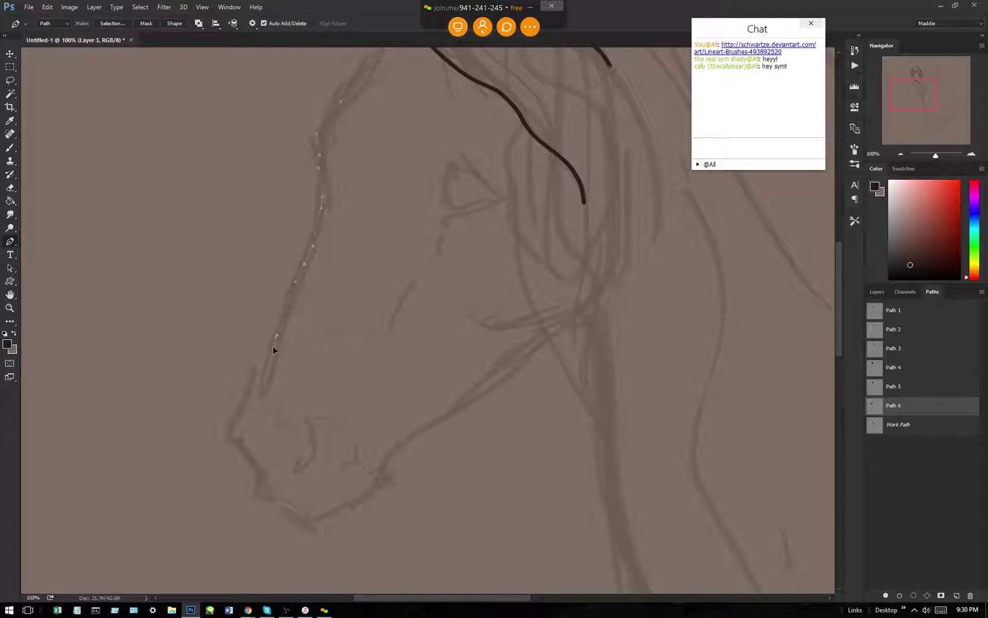
{"action": "left_click", "coordinate": [250, 391]}
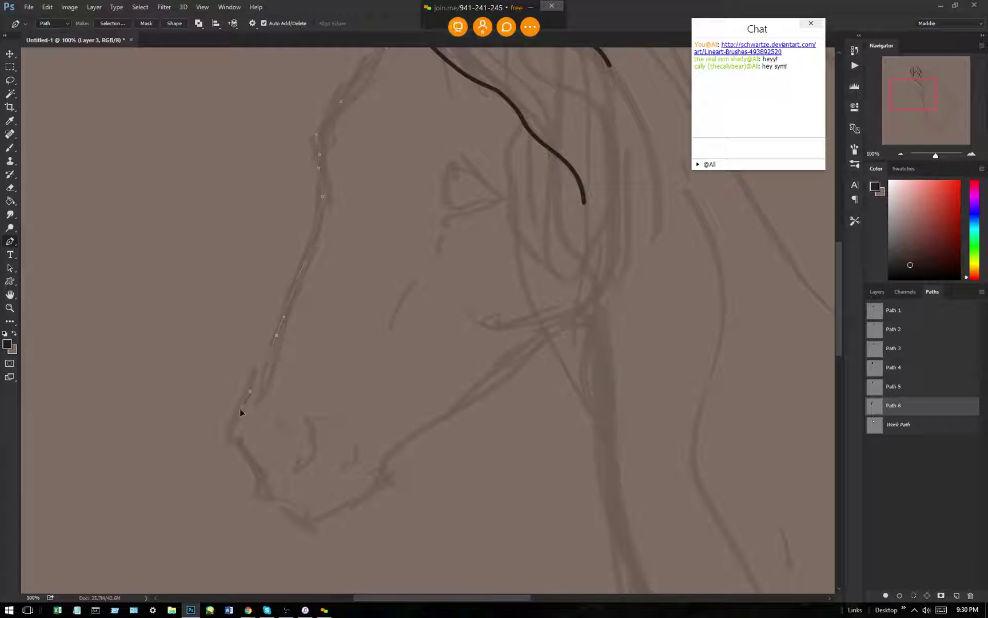
Continue the path around the nose tip, lips and chin, ending where the chin meets the lower jaw.
{"action": "left_click_drag", "start_coordinate": [235, 414], "coordinate": [232, 436]}
{"action": "left_click", "coordinate": [240, 447]}
{"action": "left_click", "coordinate": [248, 462]}
{"action": "left_click", "coordinate": [267, 498]}
{"action": "left_click", "coordinate": [285, 506]}
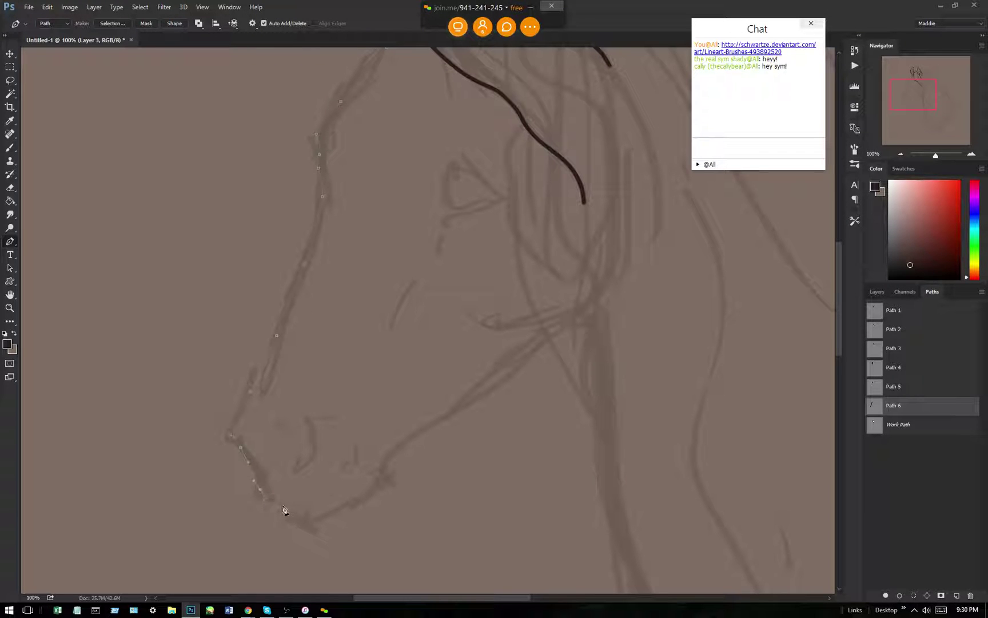
{"action": "left_click", "coordinate": [316, 517]}
{"action": "left_click", "coordinate": [329, 513]}
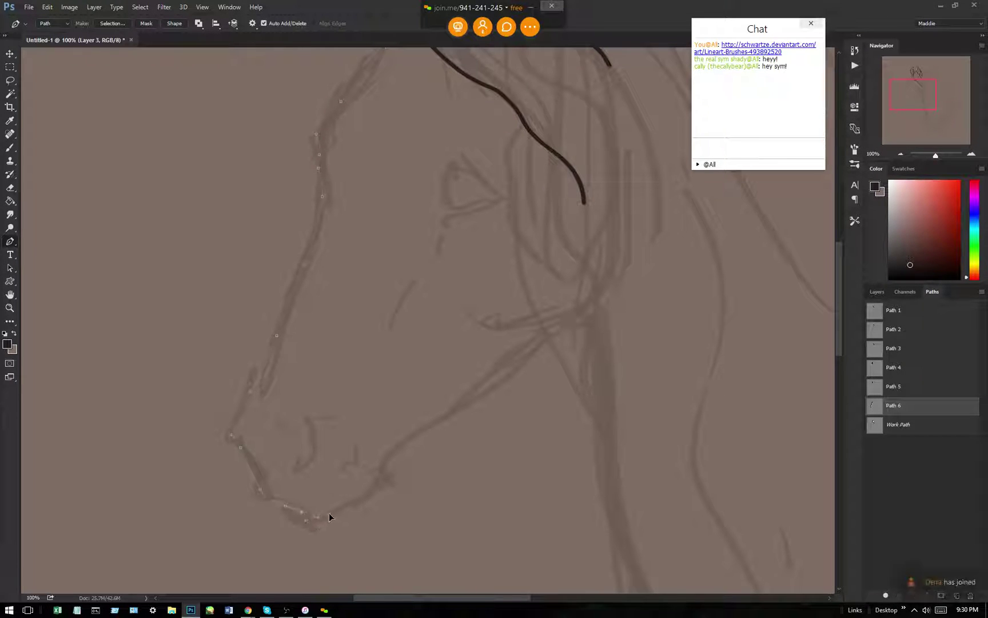
{"action": "left_click", "coordinate": [370, 499]}
{"action": "left_click", "coordinate": [380, 484]}
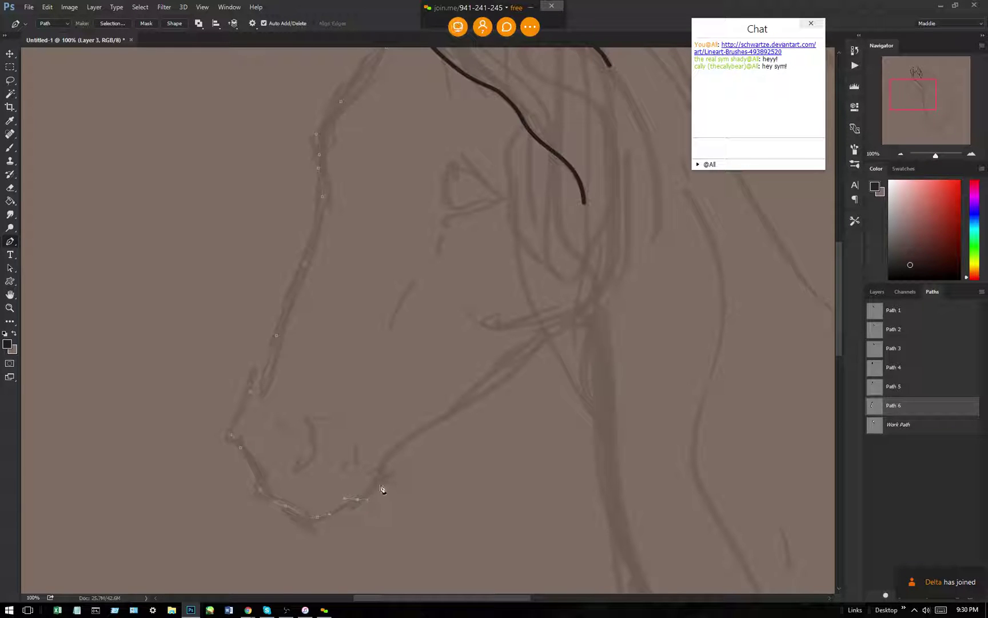
{"action": "left_click", "coordinate": [384, 470]}
Extend the path along the lower jaw, around the jaw corner and up the back of the cheek.
{"action": "left_click_drag", "start_coordinate": [387, 458], "coordinate": [396, 447]}
{"action": "left_click_drag", "start_coordinate": [493, 381], "coordinate": [495, 382]}
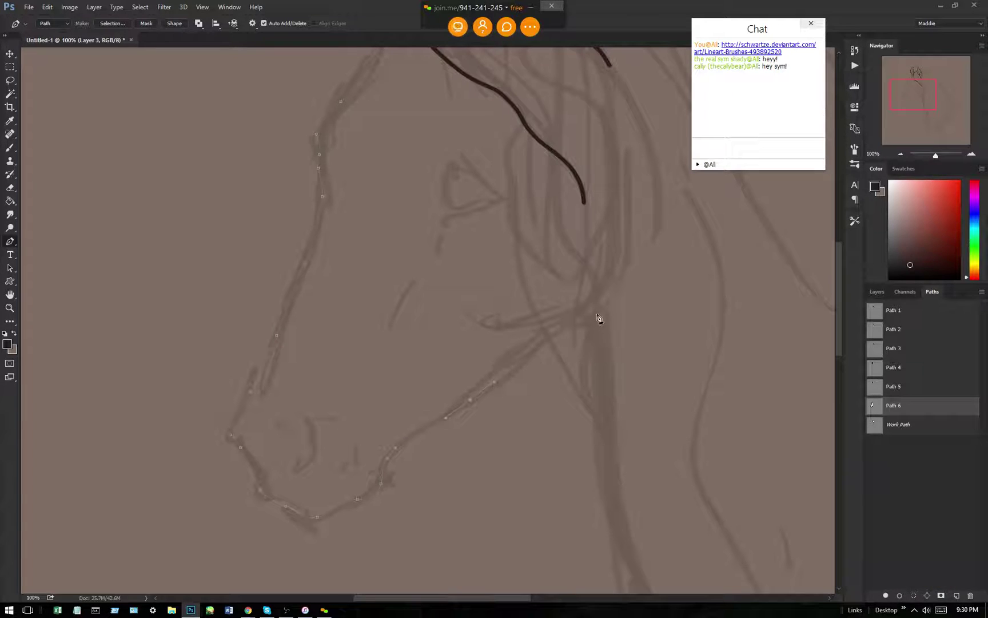
{"action": "left_click_drag", "start_coordinate": [549, 323], "coordinate": [557, 332]}
{"action": "left_click_drag", "start_coordinate": [602, 293], "coordinate": [604, 292]}
{"action": "left_click_drag", "start_coordinate": [609, 84], "coordinate": [614, 84]}
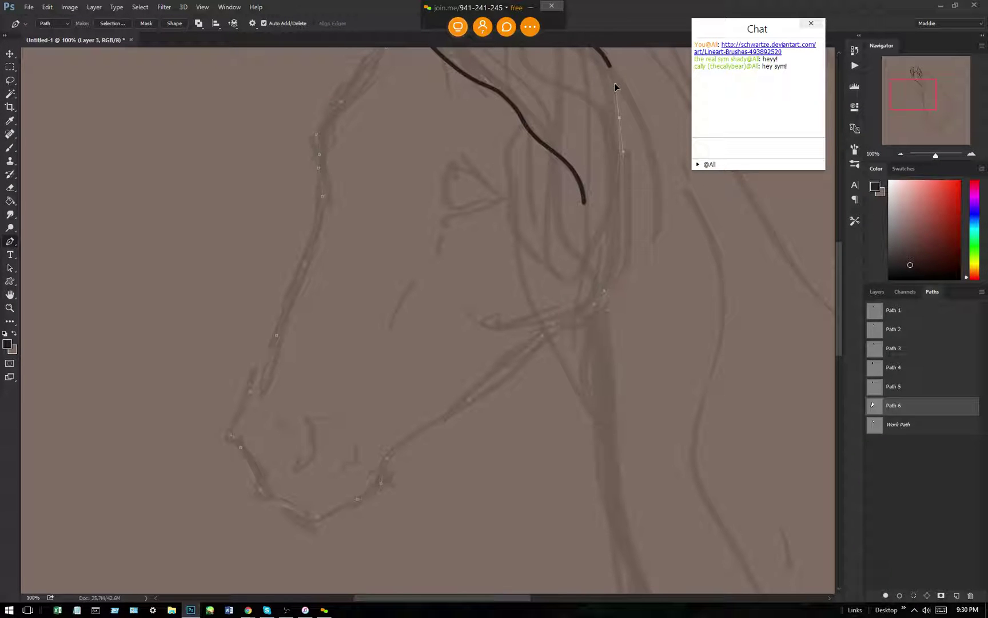
Stroke the finished head outline path and add another empty path.
{"action": "right_click", "coordinate": [582, 129]}
{"action": "left_click", "coordinate": [592, 208]}
{"action": "left_click", "coordinate": [563, 204]}
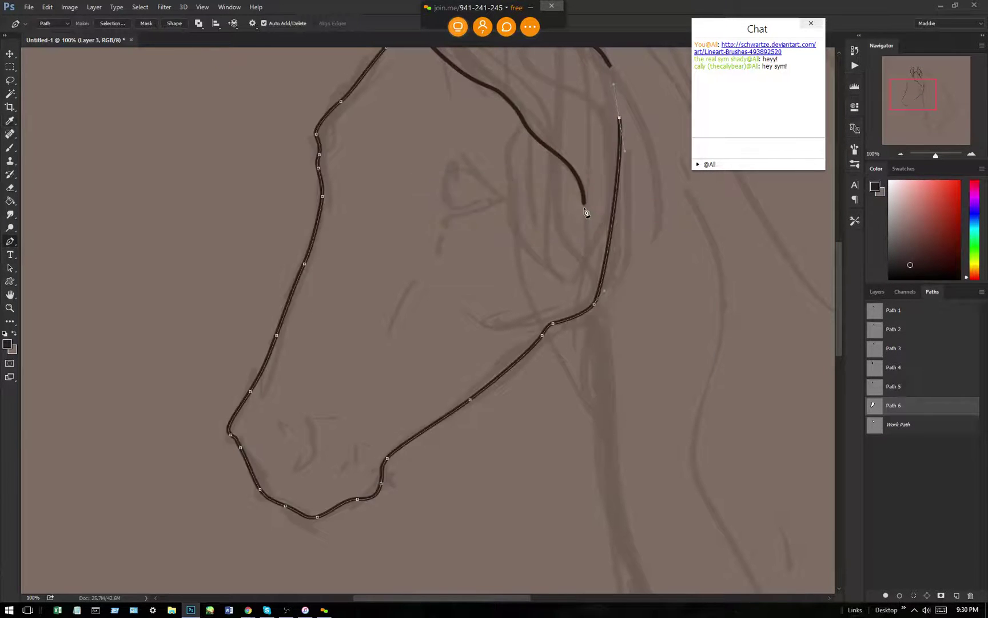
{"action": "left_click", "coordinate": [958, 596]}
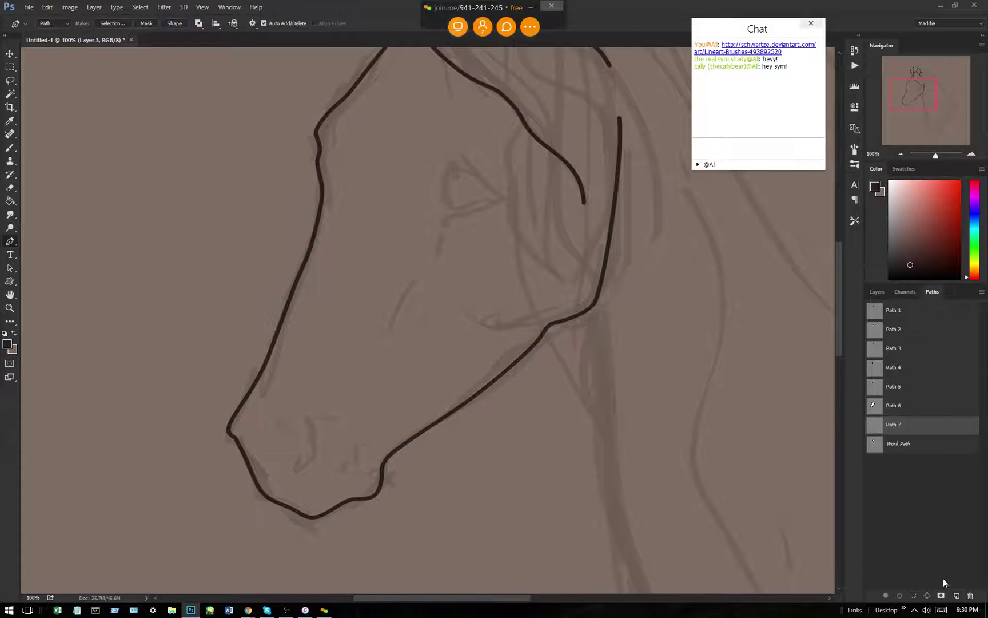
Trace the front of the neck on the empty path, from the jaw corner down to the chest.
{"action": "scroll", "coordinate": [840, 351], "scroll_direction": "down", "scroll_amount": 1}
{"action": "mouse_move", "coordinate": [841, 351]}
{"action": "left_mouse_down"}
{"action": "mouse_move", "coordinate": [838, 329]}
{"action": "mouse_move", "coordinate": [837, 348]}
{"action": "left_mouse_up"}
{"action": "left_click_drag", "start_coordinate": [500, 597], "coordinate": [548, 595]}
{"action": "left_click", "coordinate": [367, 300]}
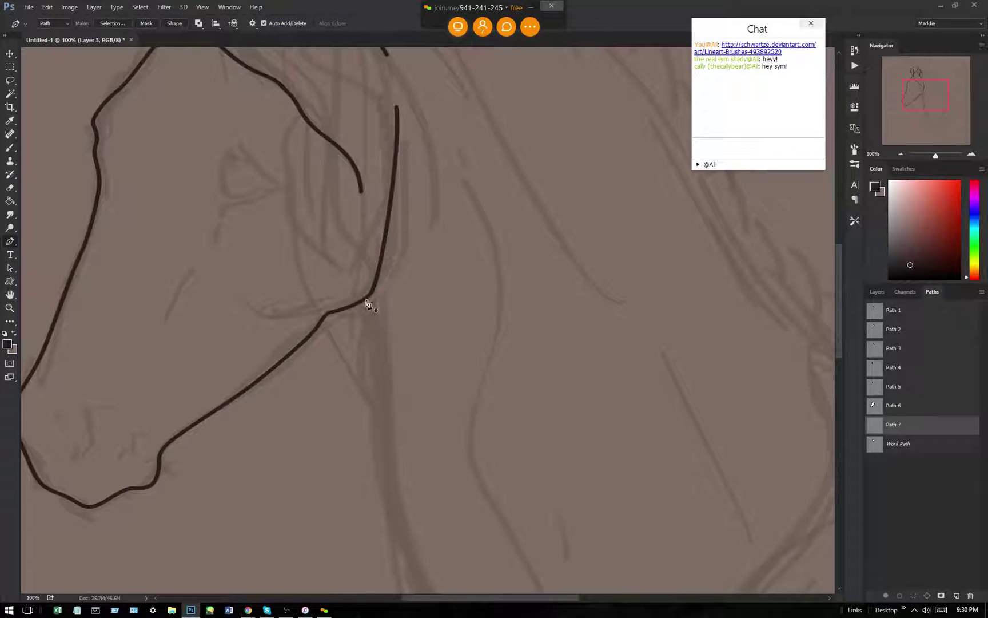
{"action": "left_click", "coordinate": [378, 329]}
{"action": "left_click", "coordinate": [389, 520]}
{"action": "left_click_drag", "start_coordinate": [840, 349], "coordinate": [832, 423]}
{"action": "left_click_drag", "start_coordinate": [429, 247], "coordinate": [447, 271]}
{"action": "left_click_drag", "start_coordinate": [485, 325], "coordinate": [493, 335]}
{"action": "left_click_drag", "start_coordinate": [550, 412], "coordinate": [558, 403]}
Stroke the neck front path and add another empty path.
{"action": "right_click", "coordinate": [584, 299]}
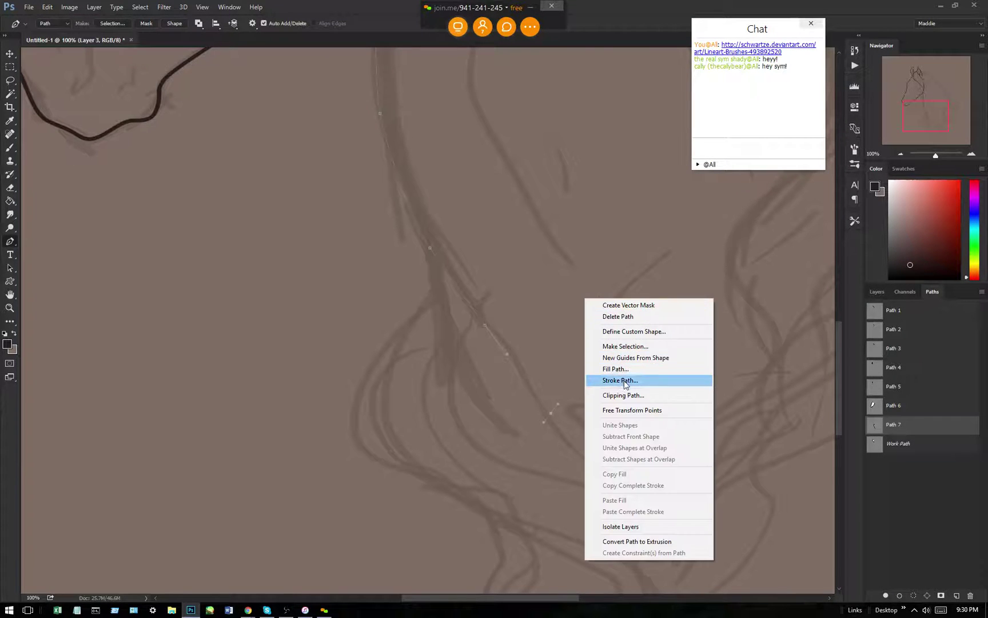
{"action": "left_click", "coordinate": [620, 381]}
{"action": "left_click", "coordinate": [563, 203]}
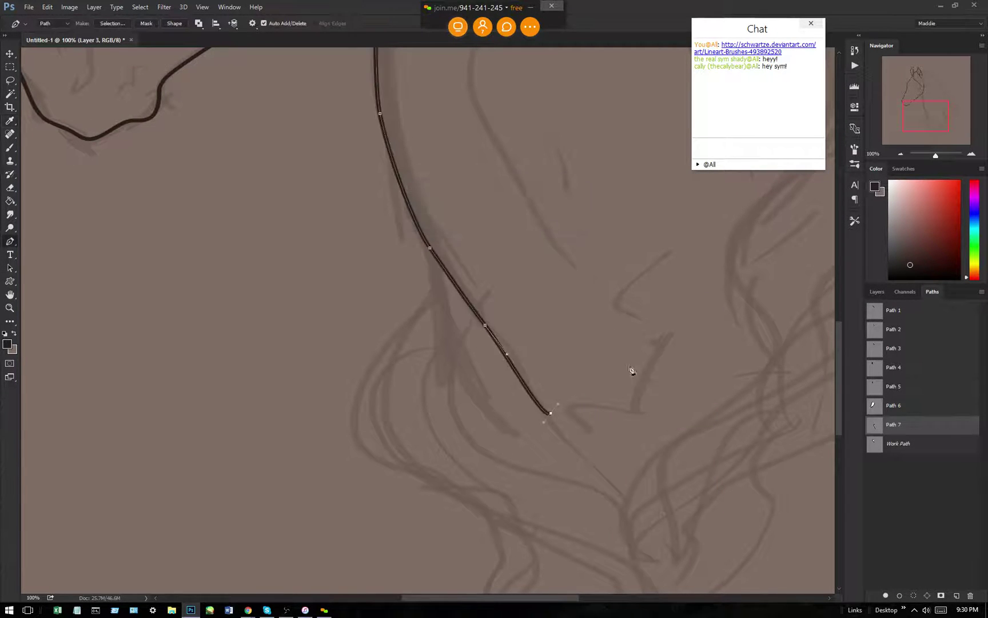
{"action": "left_click", "coordinate": [957, 595]}
Draw a short line branching down from the lower neck line, stroke it with the Brush, and add another empty path.
{"action": "left_click_drag", "start_coordinate": [423, 238], "coordinate": [437, 301]}
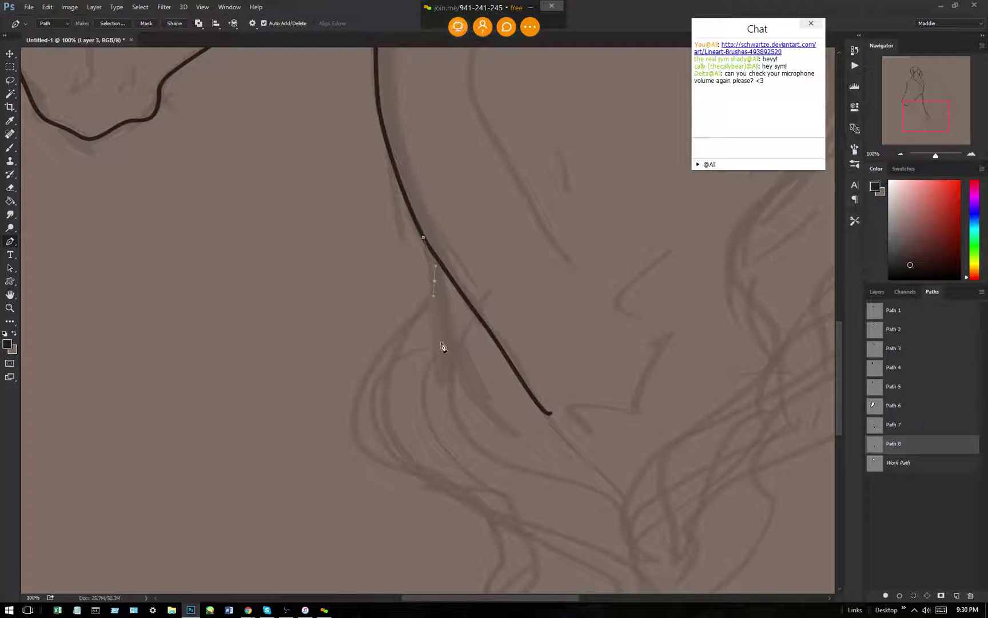
{"action": "left_click_drag", "start_coordinate": [453, 382], "coordinate": [458, 378]}
{"action": "right_click", "coordinate": [483, 269]}
{"action": "left_click", "coordinate": [532, 350]}
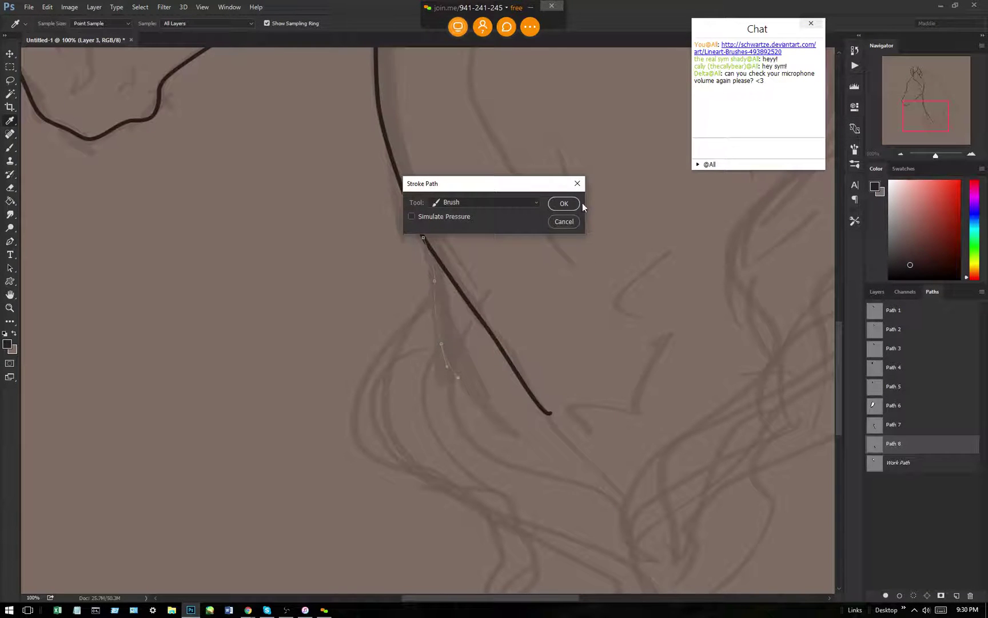
{"action": "left_click", "coordinate": [574, 206]}
{"action": "left_click", "coordinate": [957, 596]}
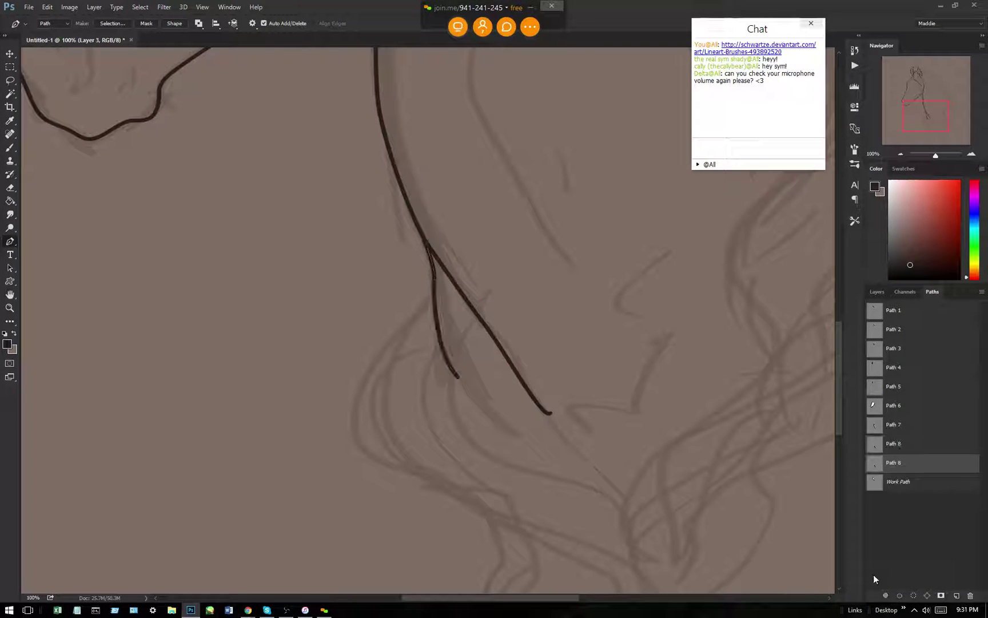
Trace the crest of the neck on the empty path, starting at the outer edge of the right-hand ear.
{"action": "left_click_drag", "start_coordinate": [475, 597], "coordinate": [538, 595]}
{"action": "left_click_drag", "start_coordinate": [842, 355], "coordinate": [820, 187]}
{"action": "left_click", "coordinate": [67, 374]}
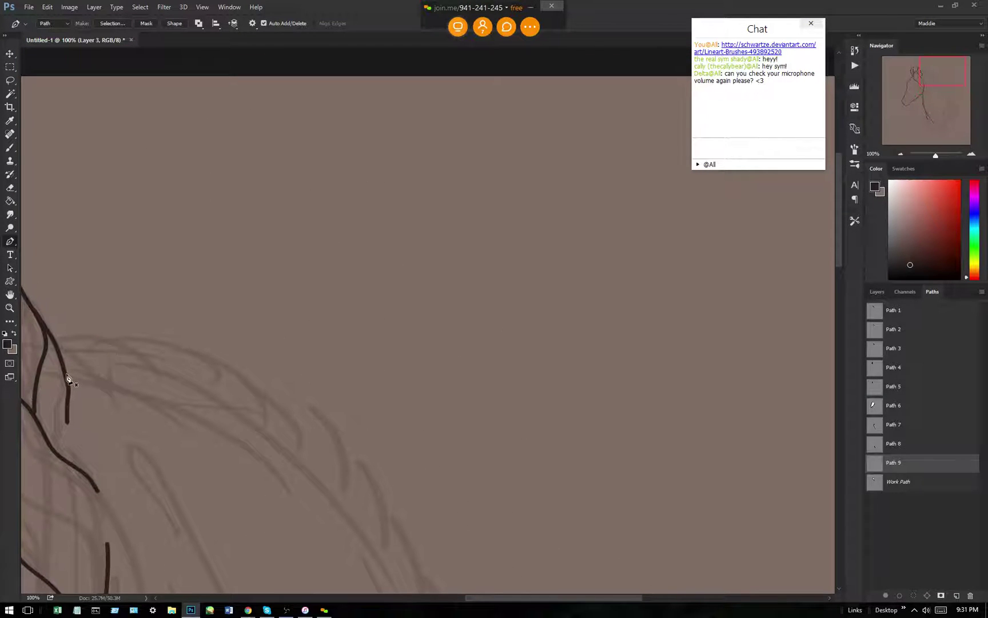
{"action": "left_click_drag", "start_coordinate": [139, 389], "coordinate": [141, 391]}
{"action": "left_click_drag", "start_coordinate": [309, 477], "coordinate": [309, 476]}
{"action": "left_click_drag", "start_coordinate": [373, 552], "coordinate": [387, 578]}
{"action": "left_click_drag", "start_coordinate": [833, 241], "coordinate": [830, 263]}
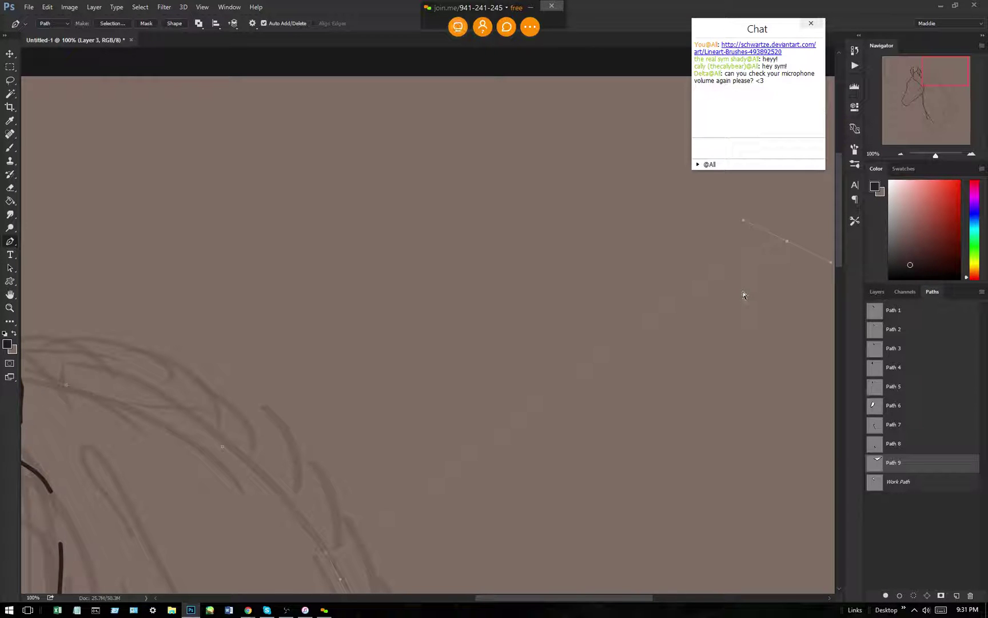
Reply "oh darn yeah" and then "darn" to the microphone volume comments in the join.me chat.
{"action": "left_click", "coordinate": [713, 143]}
{"action": "type", "text": "oh d"}
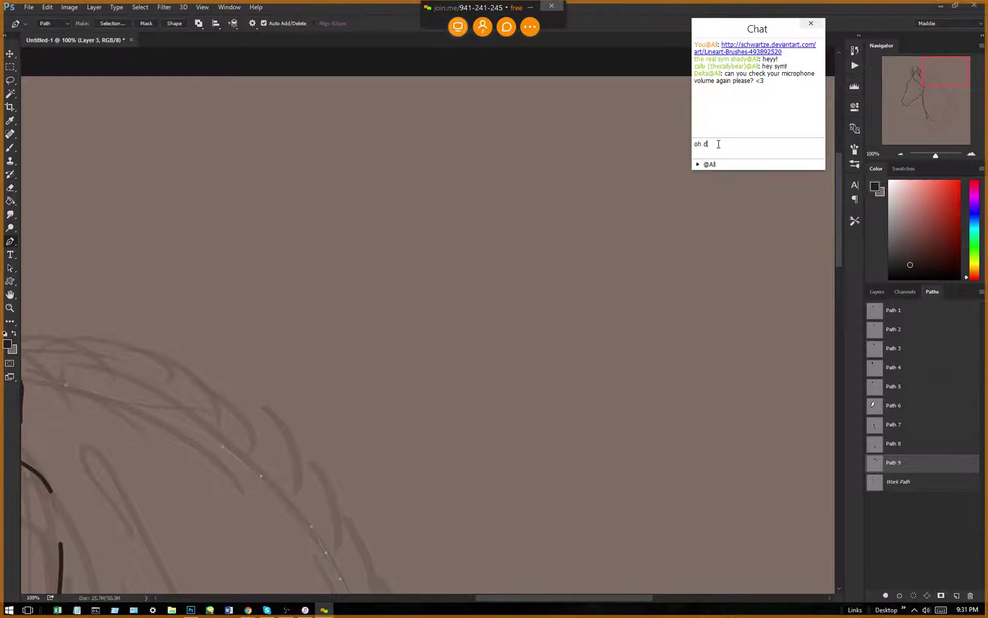
{"action": "type", "text": "arn yeah"}
{"action": "key", "text": "Return"}
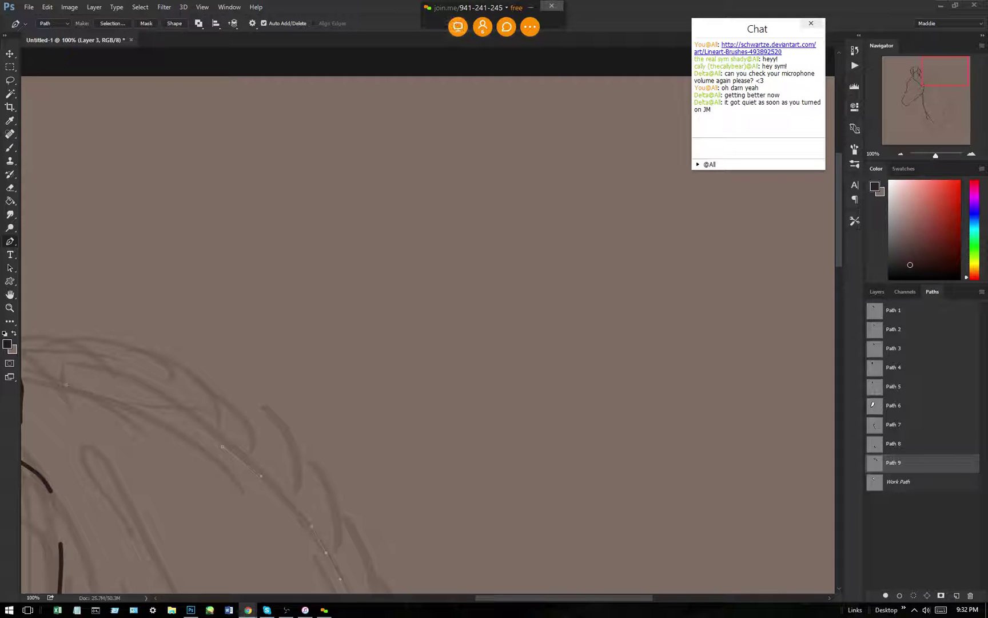
{"action": "left_click", "coordinate": [711, 142]}
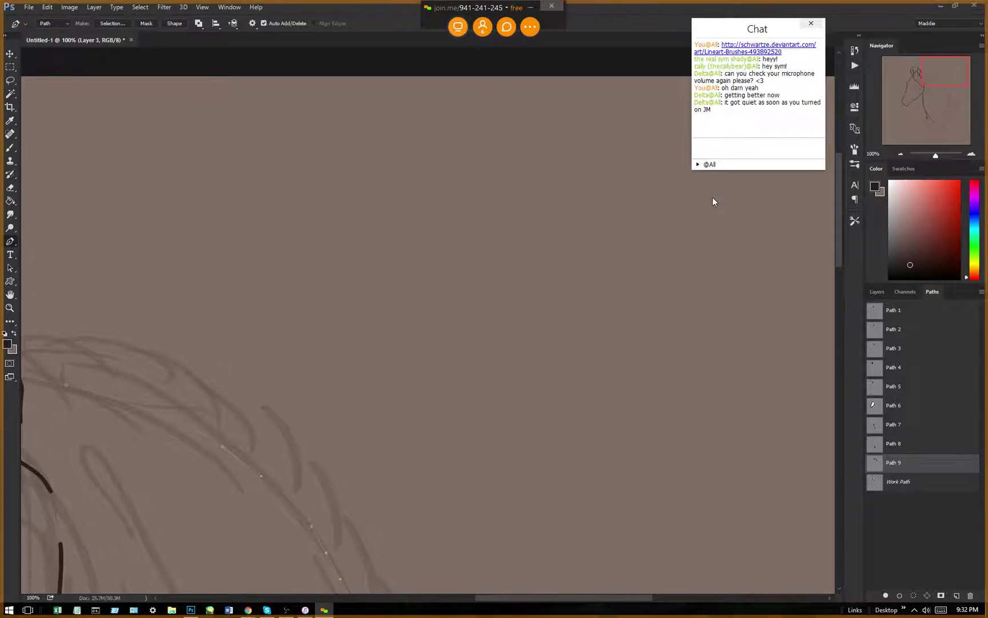
{"action": "type", "text": "dar"}
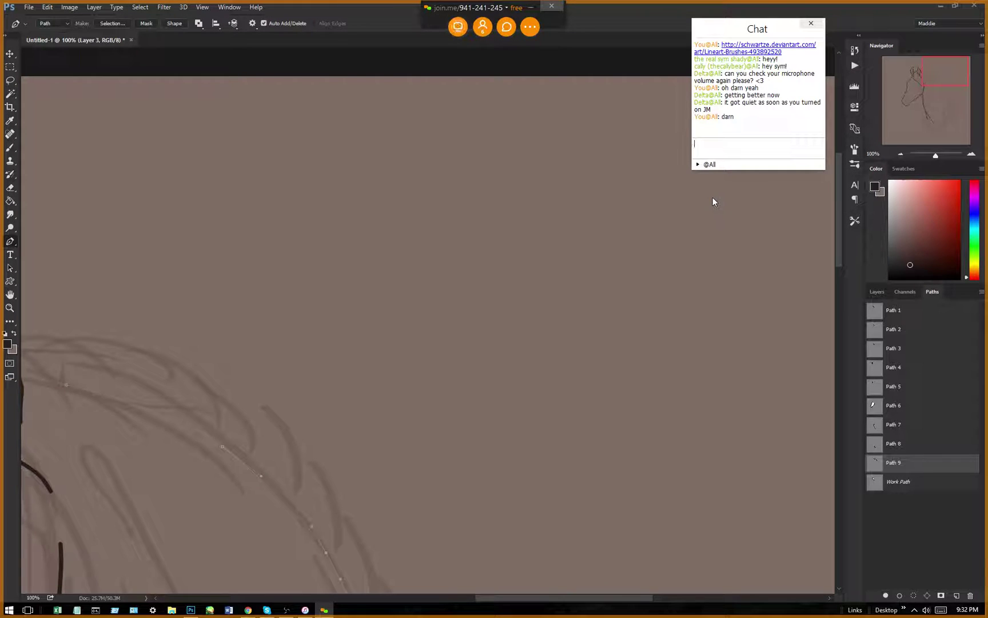
Open Windows Settings, search for "sound" and open the system volume adjustment.
{"action": "left_click", "coordinate": [9, 610]}
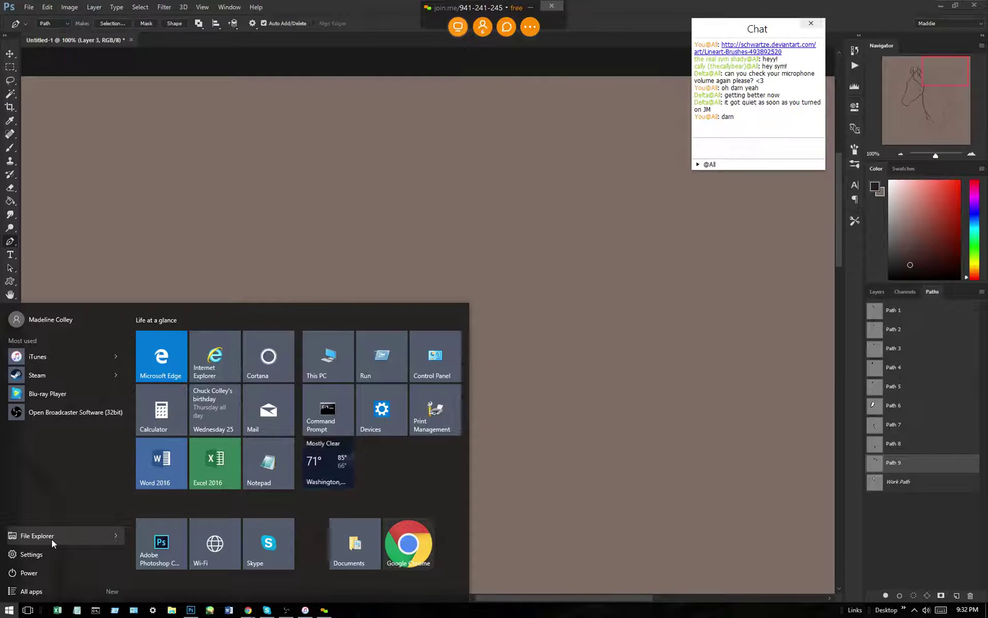
{"action": "left_click", "coordinate": [49, 556]}
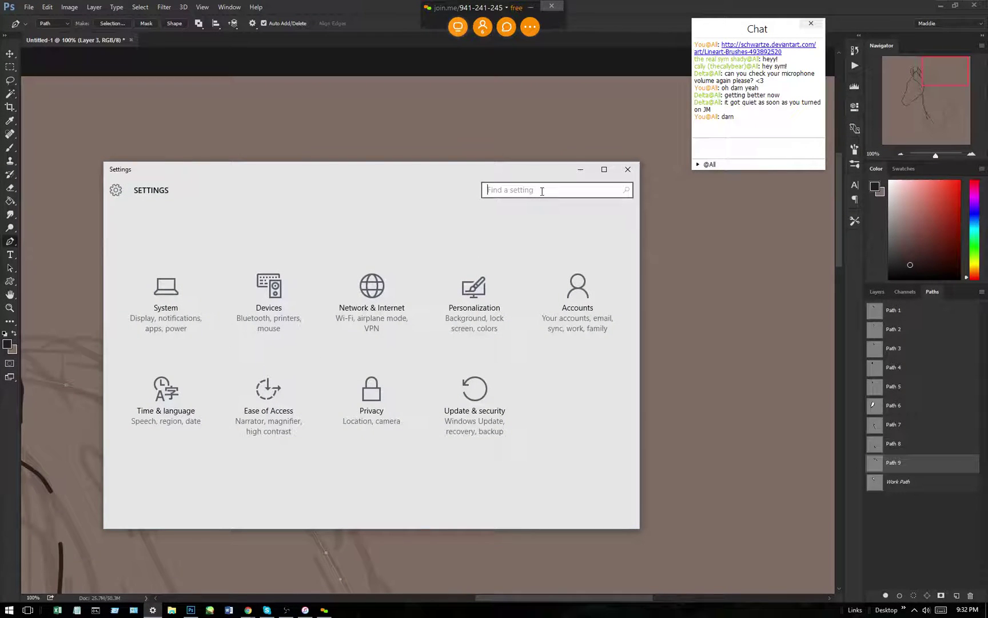
{"action": "type", "text": "siunds"}
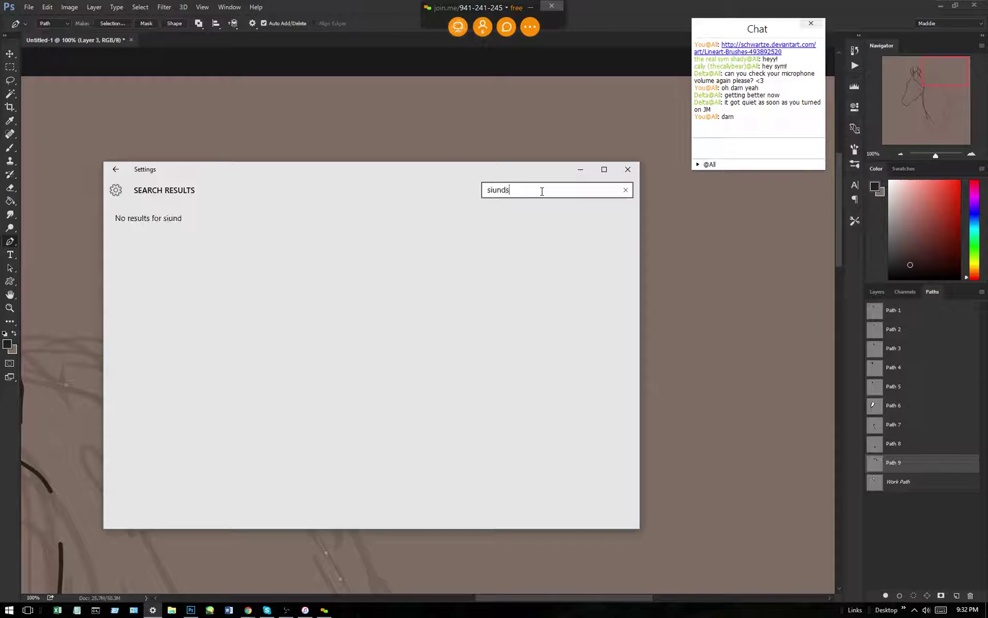
{"action": "key", "text": "BackSpace"}
{"action": "key", "text": "BackSpace"}
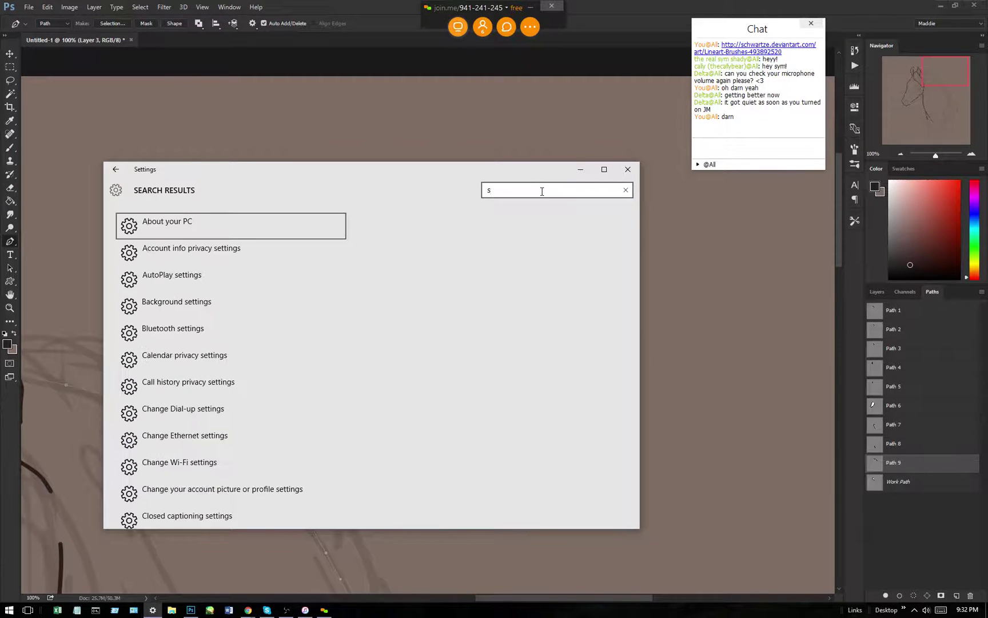
{"action": "type", "text": "ound"}
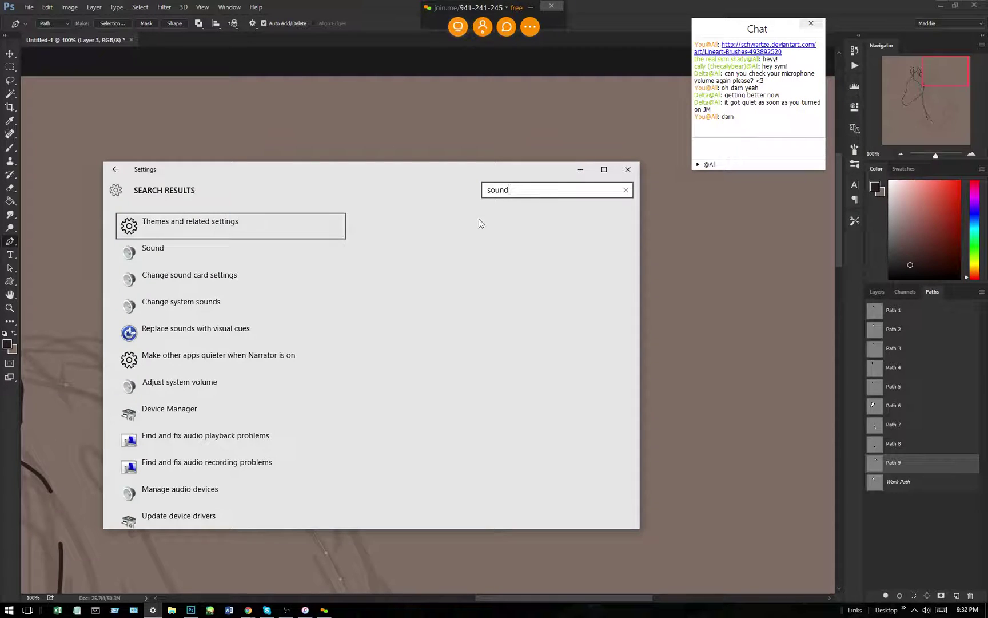
{"action": "left_click", "coordinate": [205, 306]}
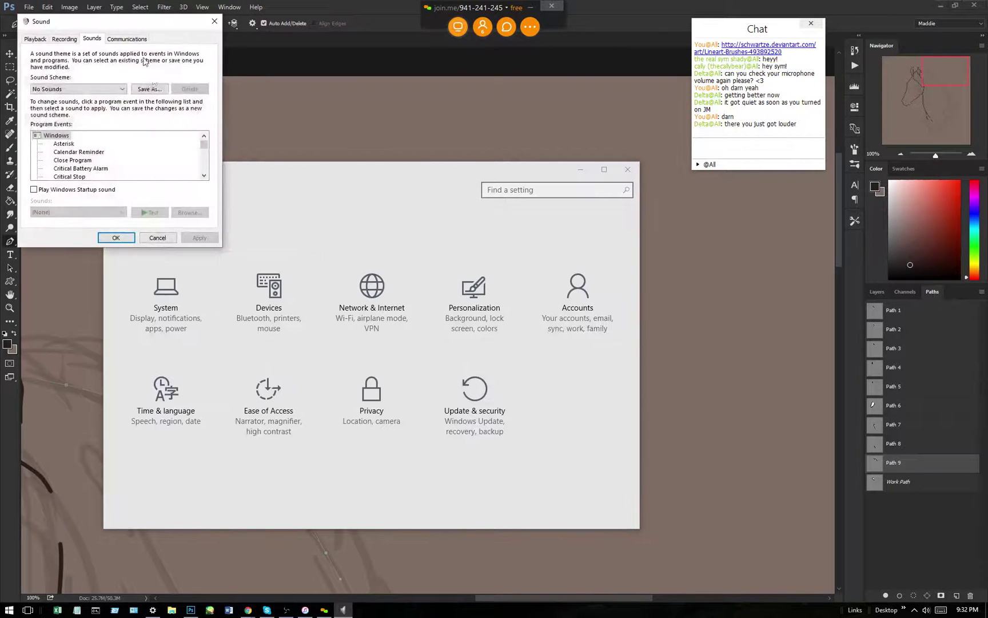
{"action": "left_click", "coordinate": [214, 21]}
{"action": "type", "text": "sound"}
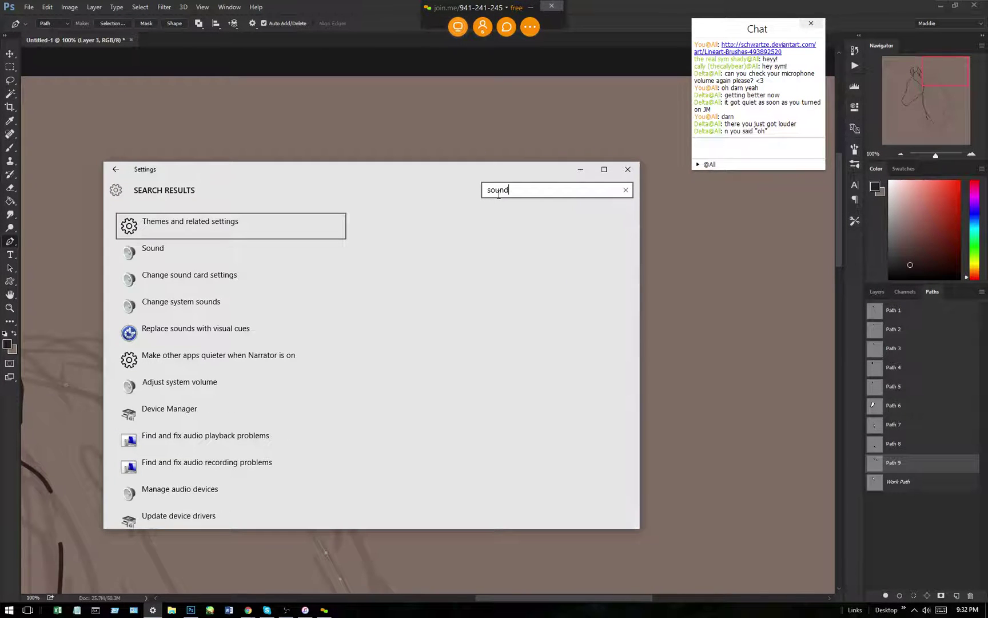
{"action": "left_click", "coordinate": [216, 386]}
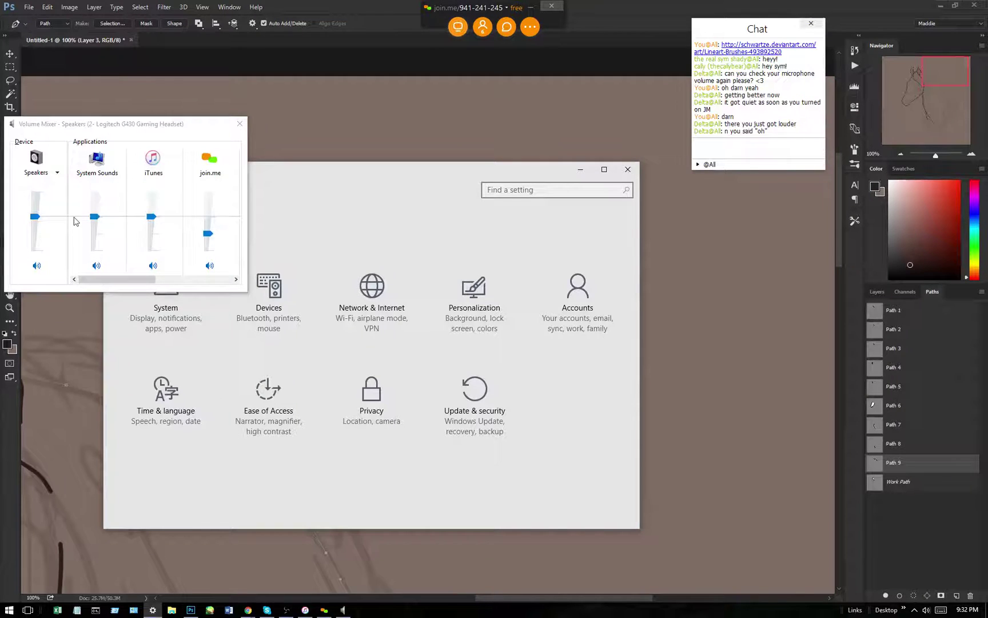
Raise the streaming profile's volume in the Volume Mixer, check the other applications' levels, and close the mixer.
{"action": "left_click", "coordinate": [157, 280]}
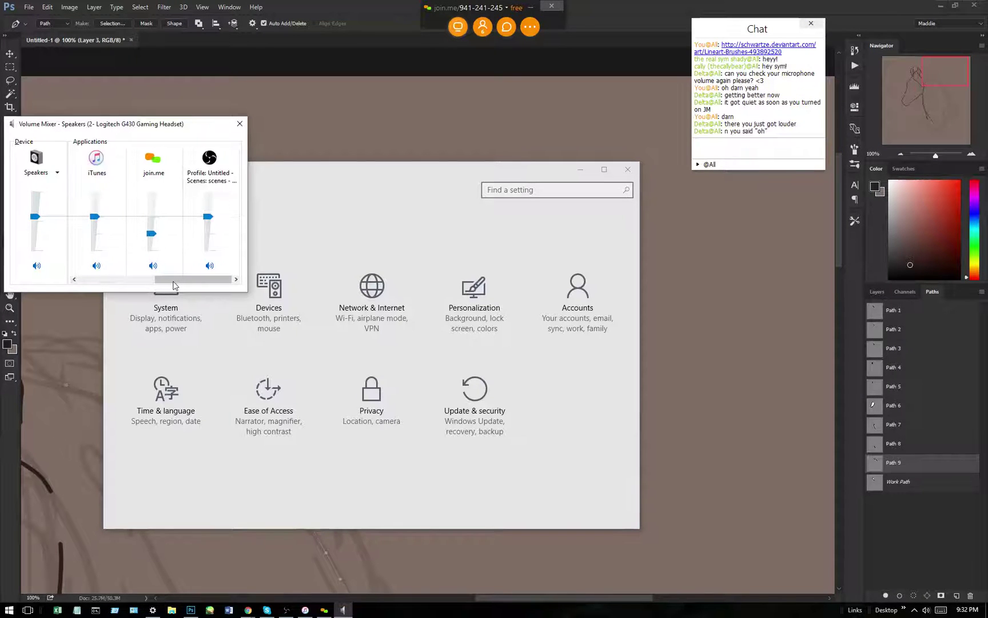
{"action": "left_click_drag", "start_coordinate": [209, 224], "coordinate": [211, 217]}
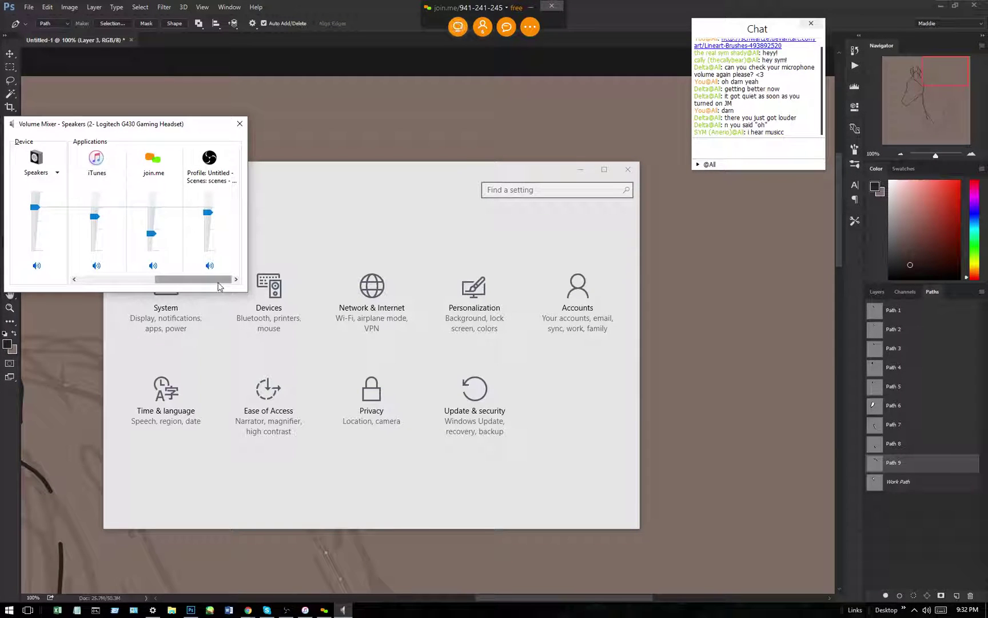
{"action": "left_click_drag", "start_coordinate": [218, 286], "coordinate": [92, 271]}
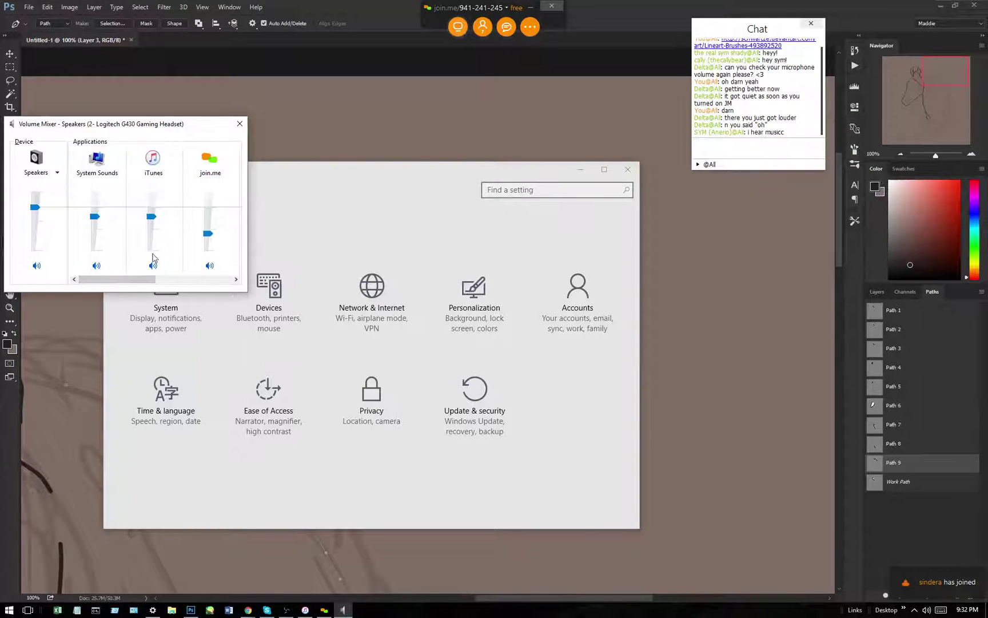
{"action": "left_click", "coordinate": [239, 124]}
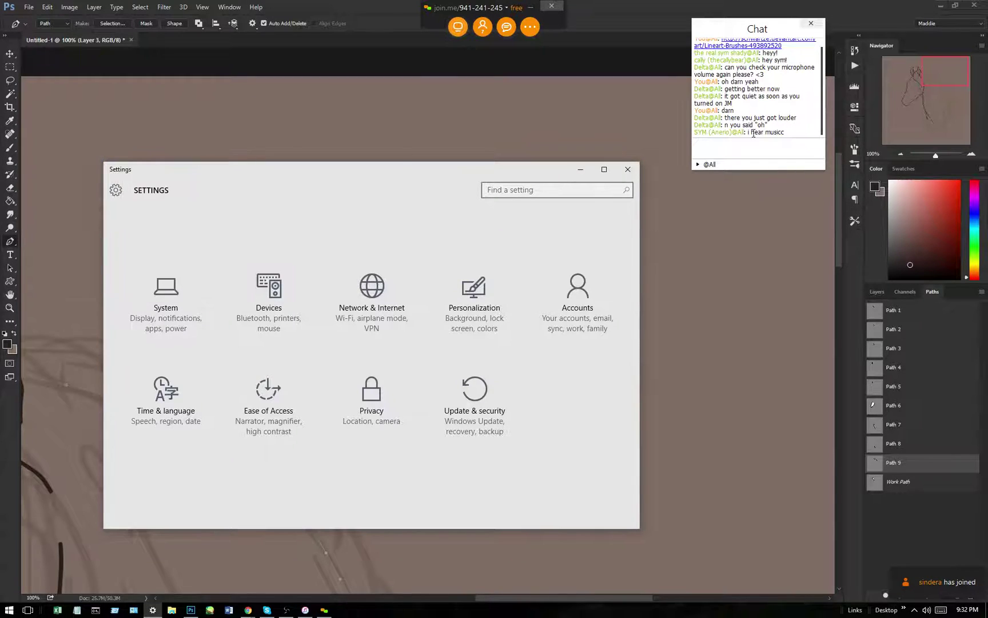
Reply "shouldnt hear anything on JM" and "I am talking on picarto" in the join.me chat, and minimize Settings.
{"action": "left_click", "coordinate": [756, 144]}
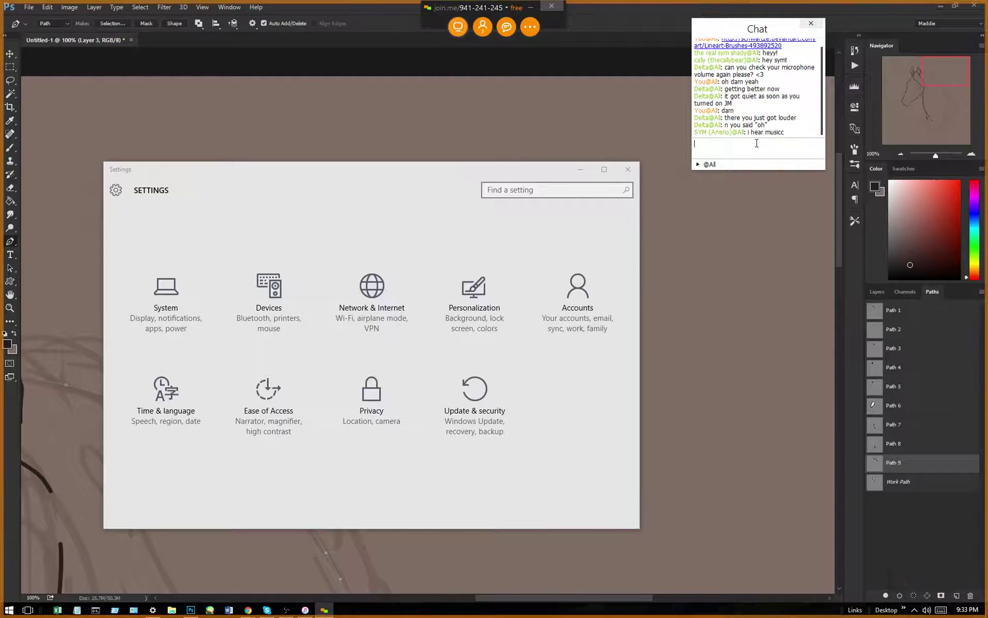
{"action": "type", "text": "shouldnt hear anything on JM"}
{"action": "key", "text": "Return"}
{"action": "type", "text": "I"}
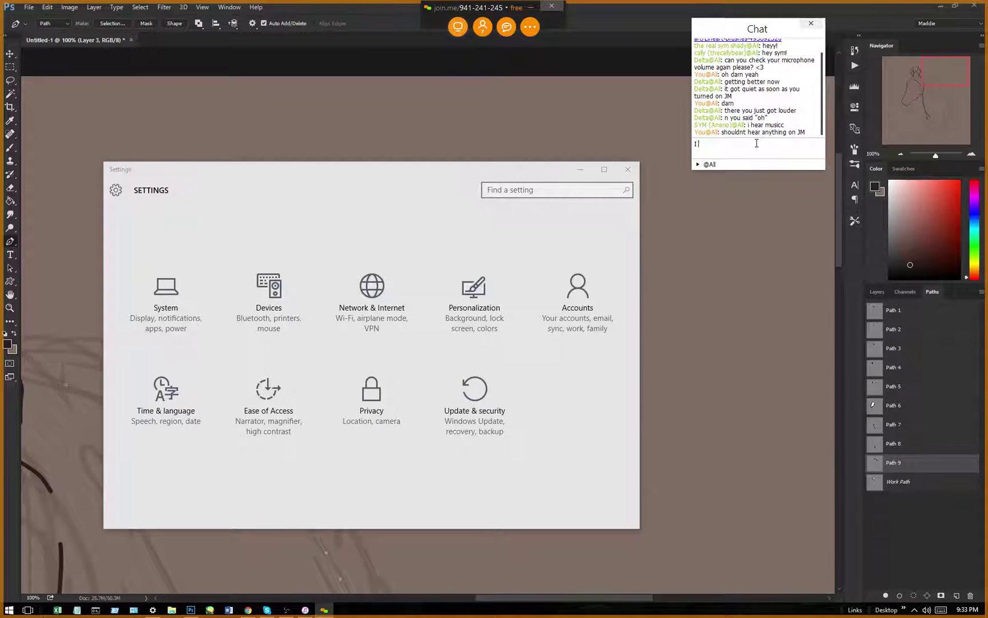
{"action": "type", "text": " am talking on picarto"}
{"action": "key", "text": "Return"}
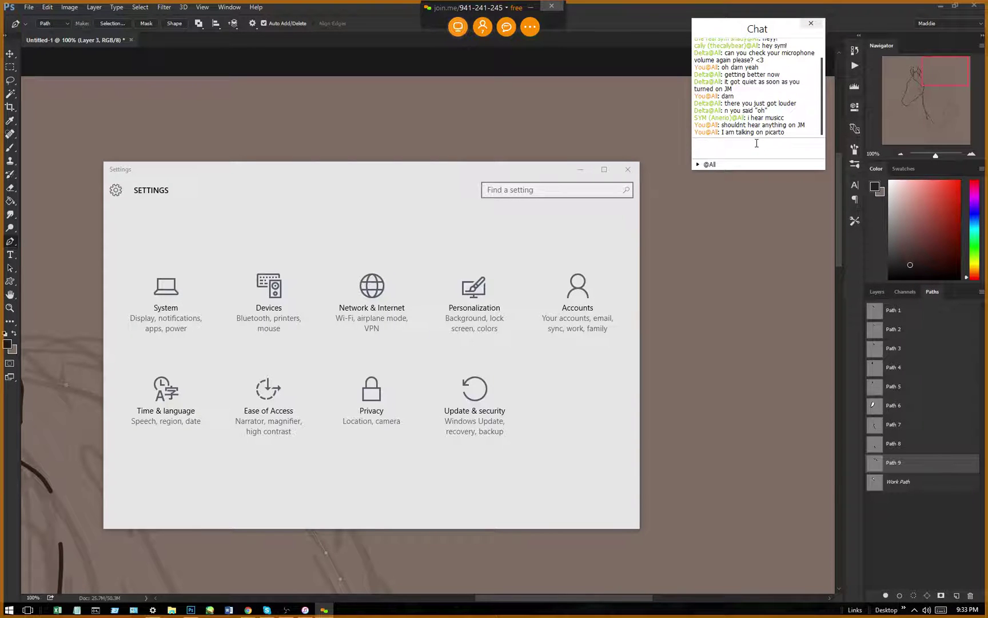
{"action": "left_click", "coordinate": [576, 170]}
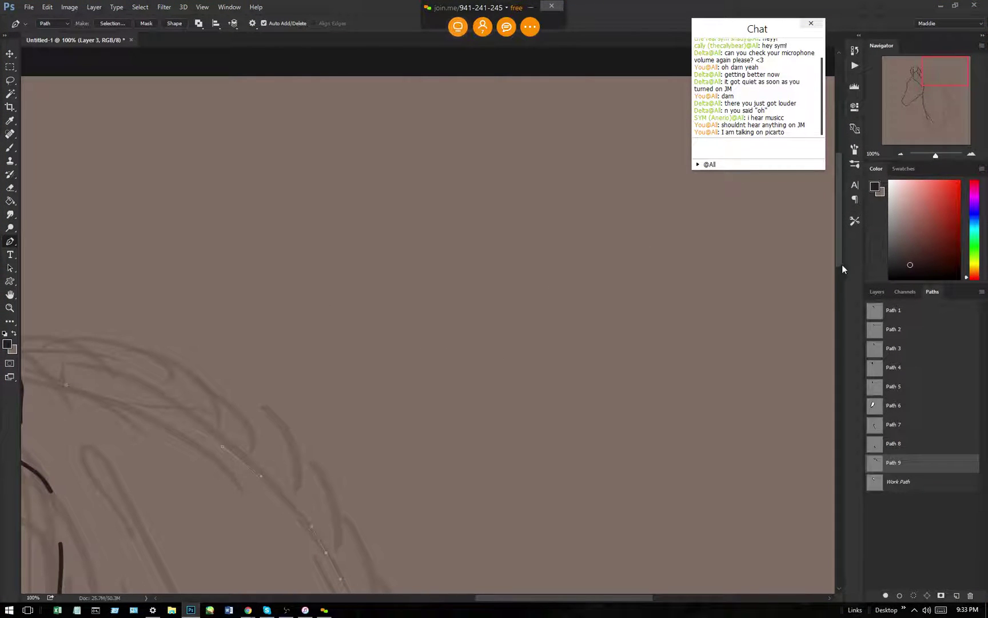
Continue the neck crest path down to where the sketched mane ends, stroke it with the Brush, and add another empty path.
{"action": "mouse_move", "coordinate": [840, 265]}
{"action": "left_mouse_down"}
{"action": "mouse_move", "coordinate": [833, 414]}
{"action": "mouse_move", "coordinate": [841, 336]}
{"action": "left_mouse_up"}
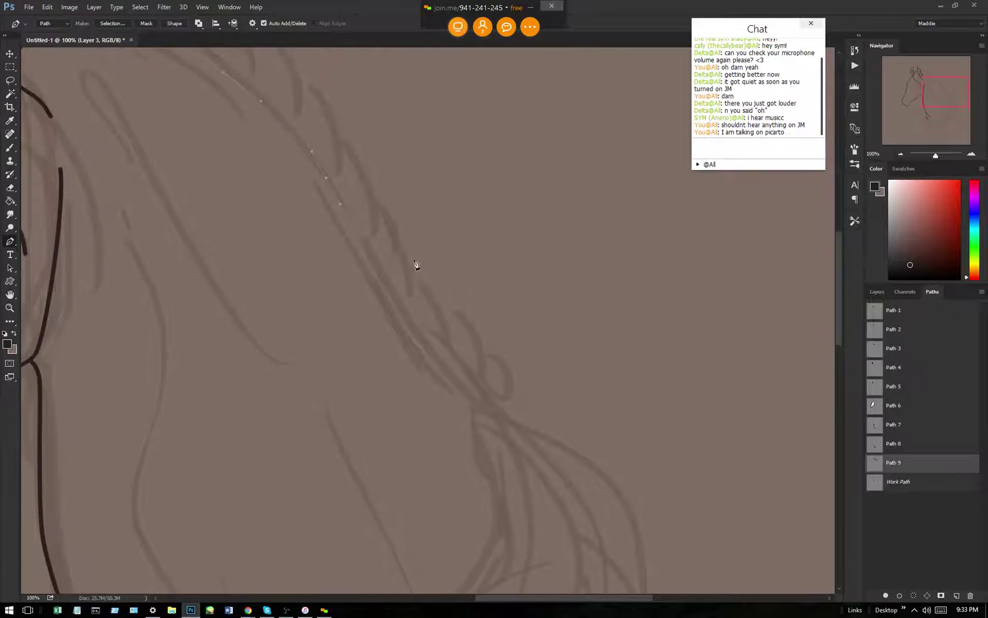
{"action": "left_click", "coordinate": [391, 293]}
{"action": "left_click", "coordinate": [434, 359]}
{"action": "left_click", "coordinate": [449, 373]}
{"action": "left_click", "coordinate": [463, 385]}
{"action": "right_click", "coordinate": [499, 301]}
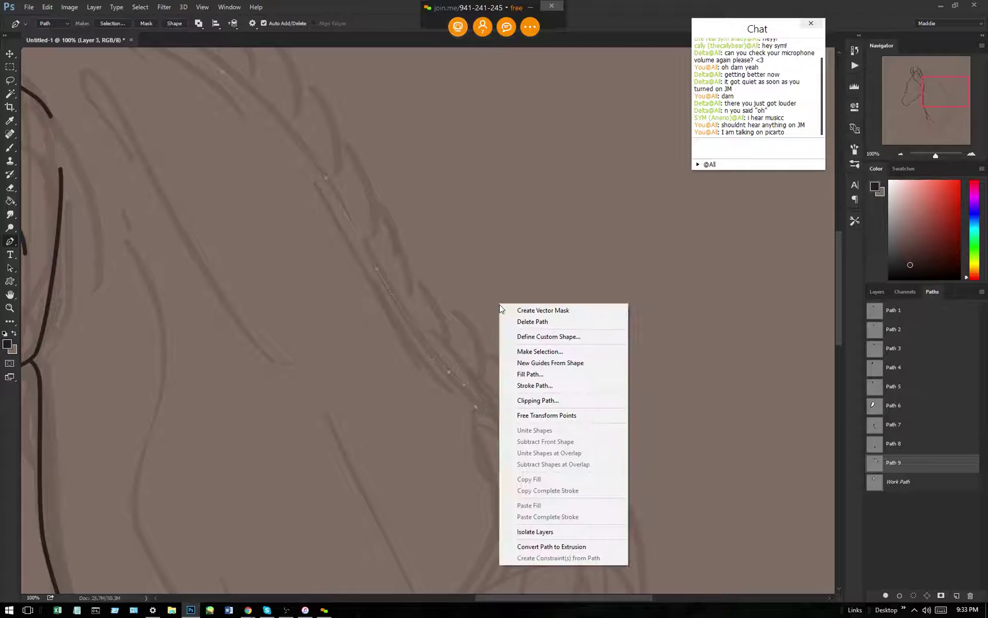
{"action": "left_click", "coordinate": [548, 400]}
{"action": "left_click", "coordinate": [564, 204]}
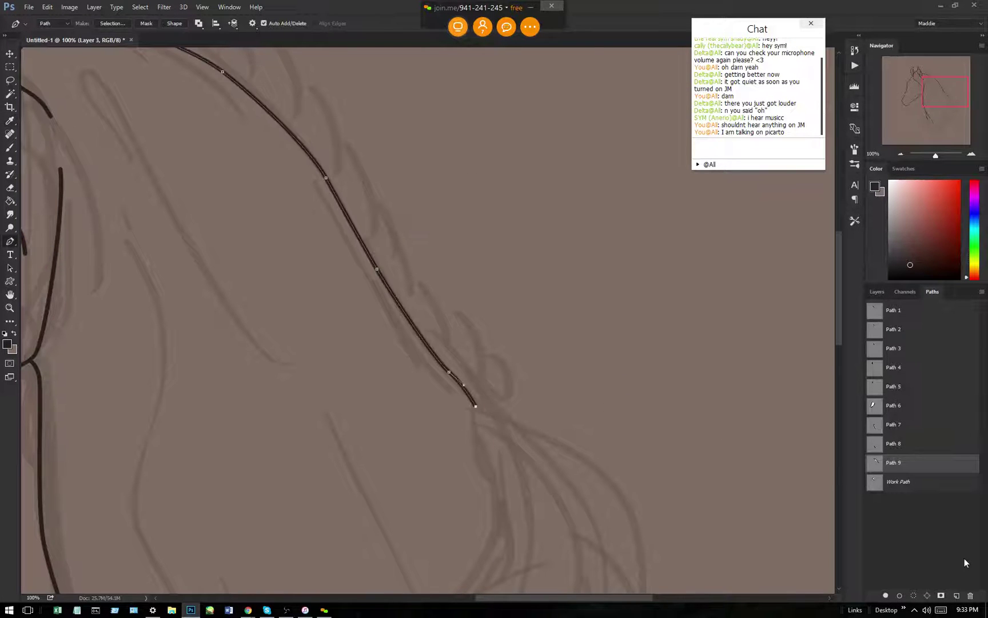
{"action": "left_click", "coordinate": [958, 597]}
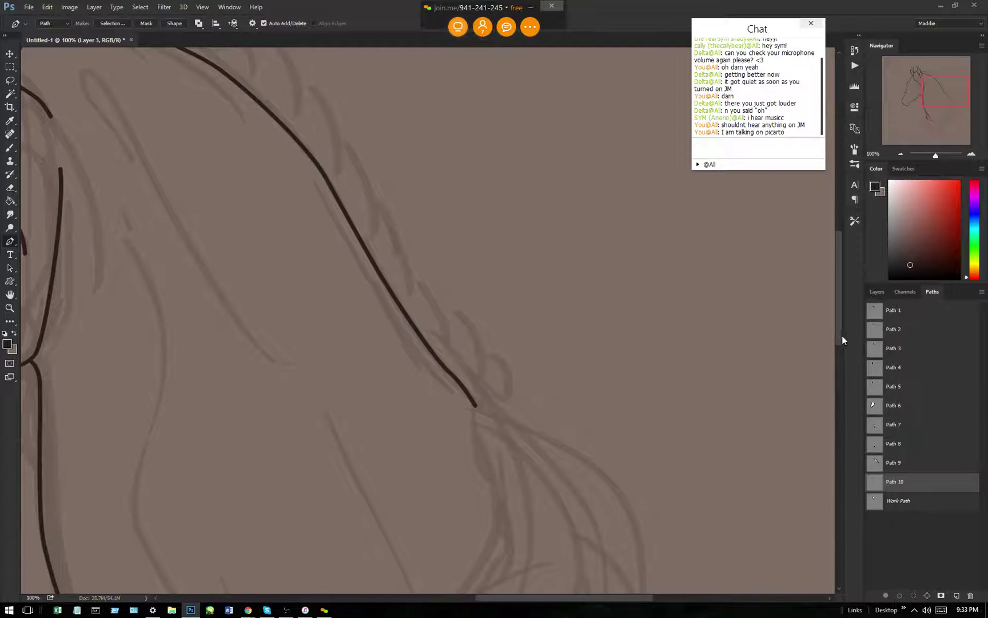
Set up the Eraser for the lineart layer with the 25 px Hard Round Pressure Opacity tip.
{"action": "left_click_drag", "start_coordinate": [841, 340], "coordinate": [834, 304]}
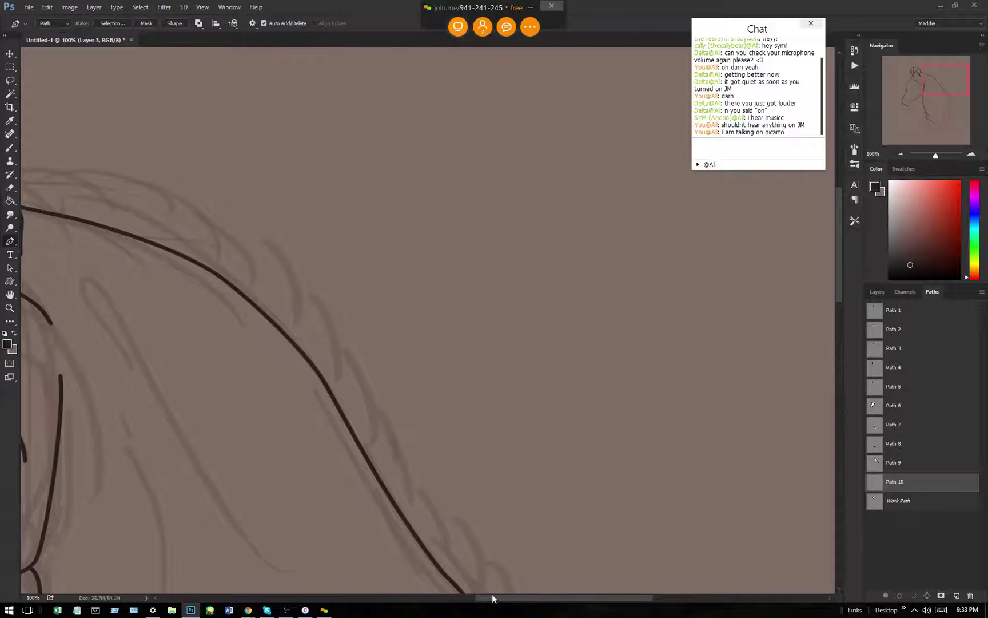
{"action": "left_click_drag", "start_coordinate": [492, 595], "coordinate": [429, 595]}
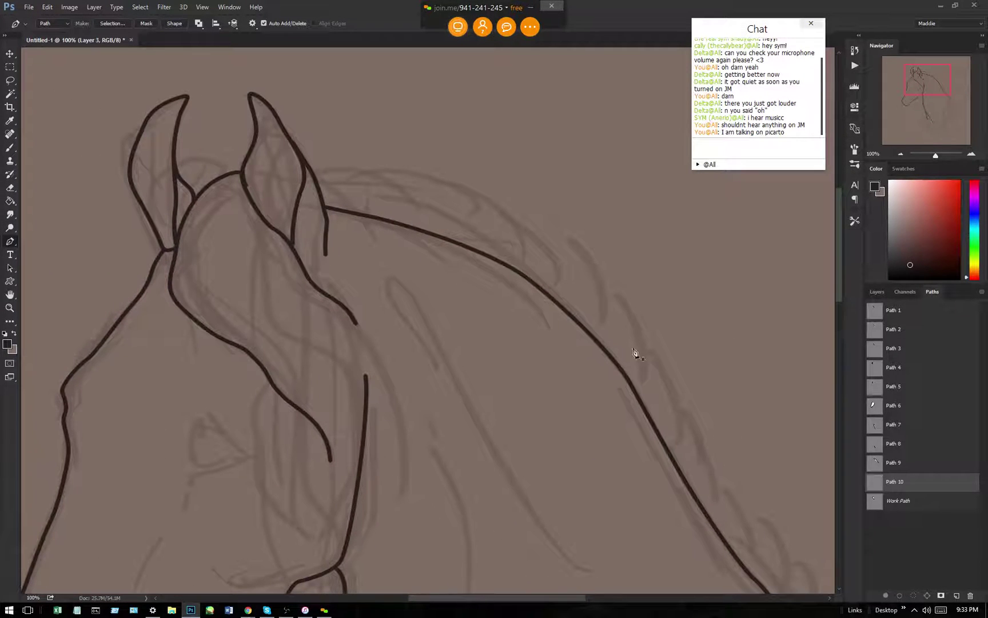
{"action": "left_click_drag", "start_coordinate": [841, 275], "coordinate": [818, 281]}
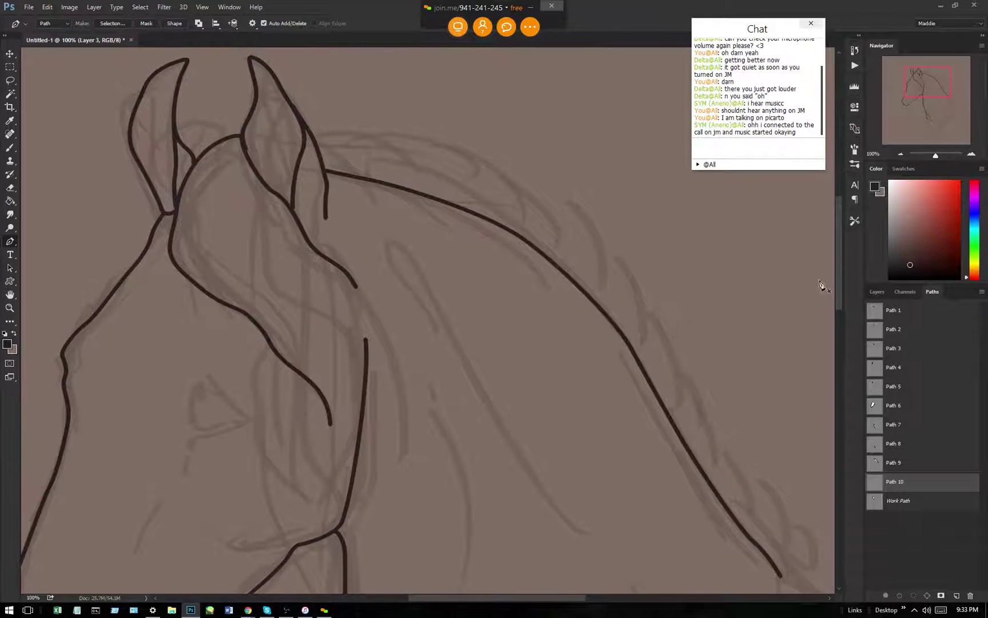
{"action": "left_click", "coordinate": [875, 292]}
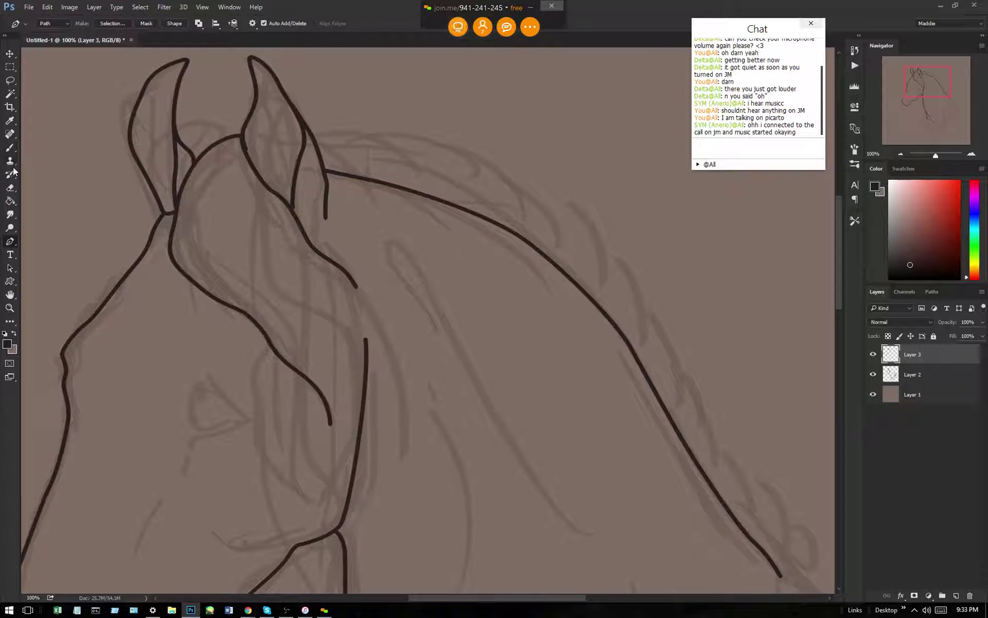
{"action": "left_click", "coordinate": [11, 190]}
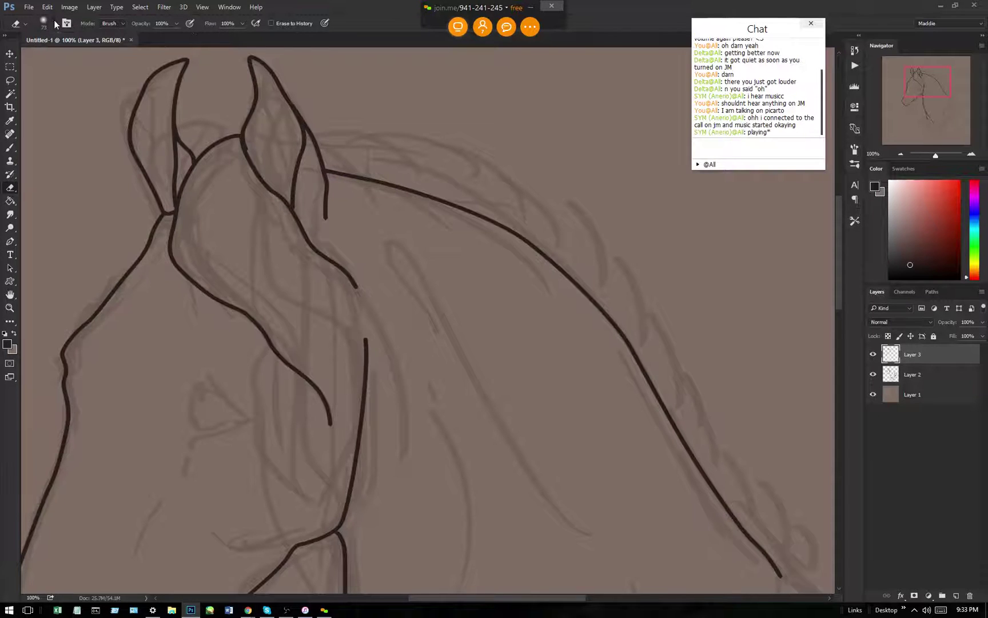
{"action": "left_click", "coordinate": [54, 23]}
{"action": "left_click", "coordinate": [63, 141]}
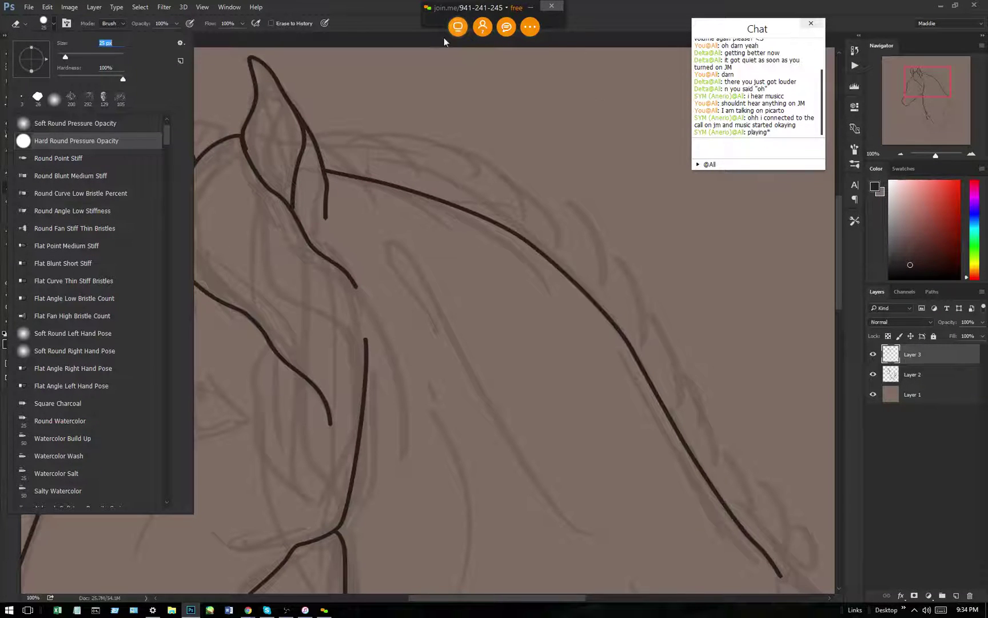
Stop the join.me screen share and share the screen again.
{"action": "left_click", "coordinate": [460, 30]}
{"action": "left_click", "coordinate": [464, 19]}
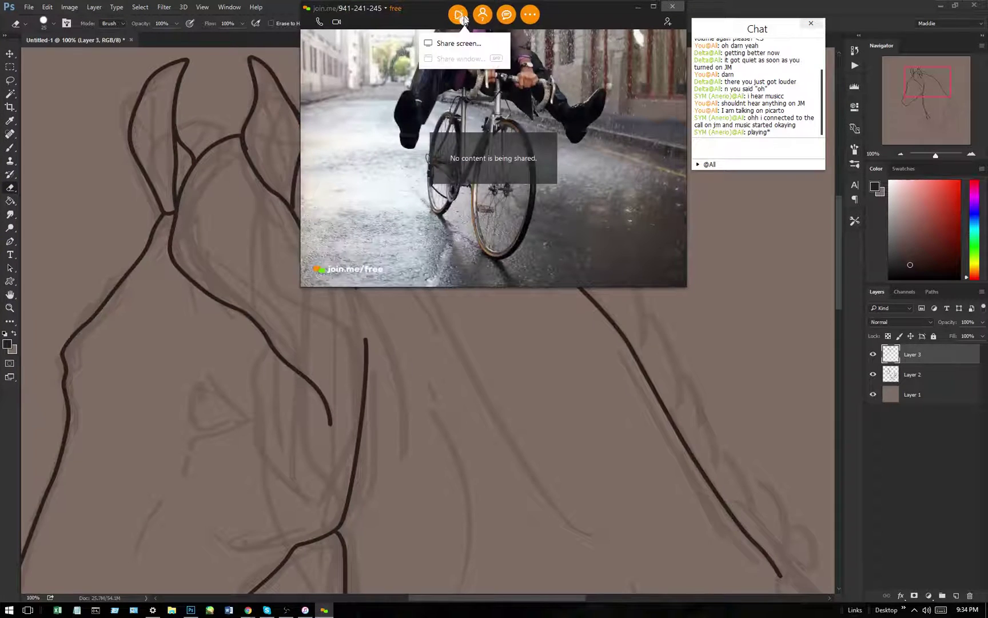
{"action": "left_click", "coordinate": [530, 16]}
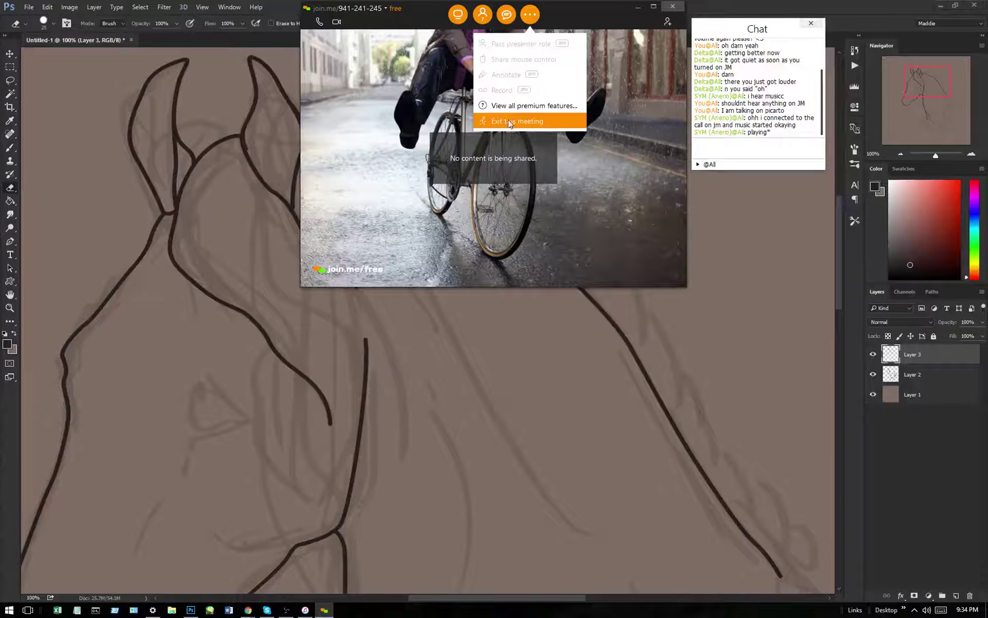
{"action": "left_click", "coordinate": [460, 16]}
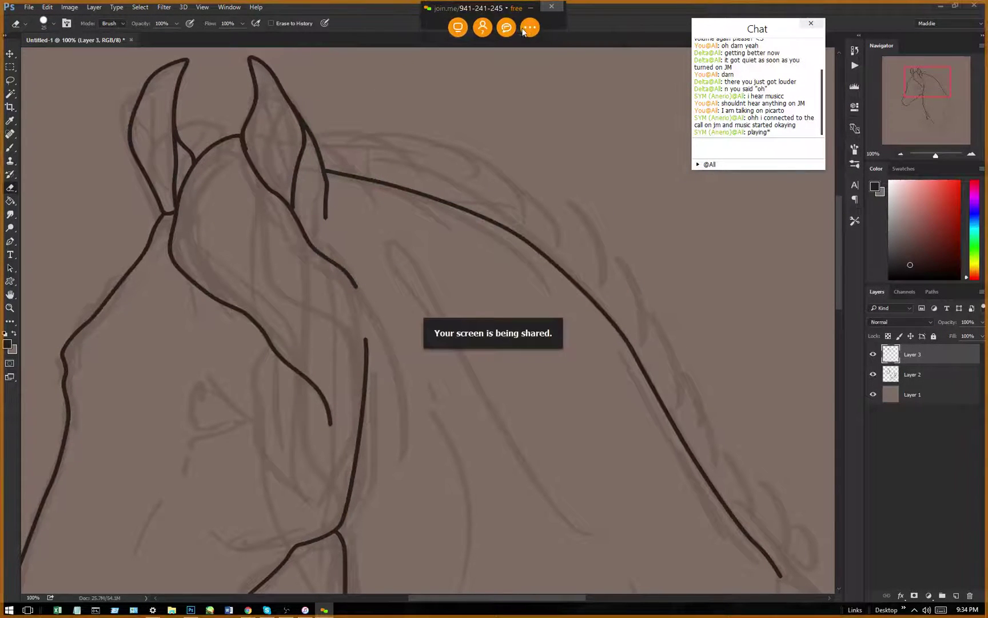
Start a join.me internet call with the Logitech G430 microphone and speakers, and close the call window.
{"action": "left_click", "coordinate": [523, 29]}
{"action": "left_click", "coordinate": [517, 137]}
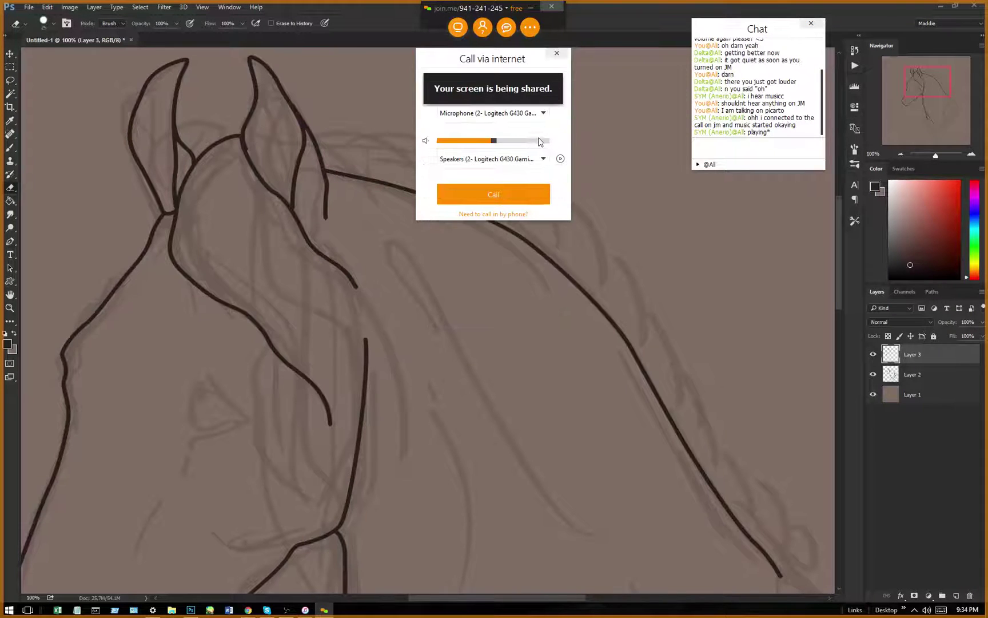
{"action": "left_click", "coordinate": [502, 197]}
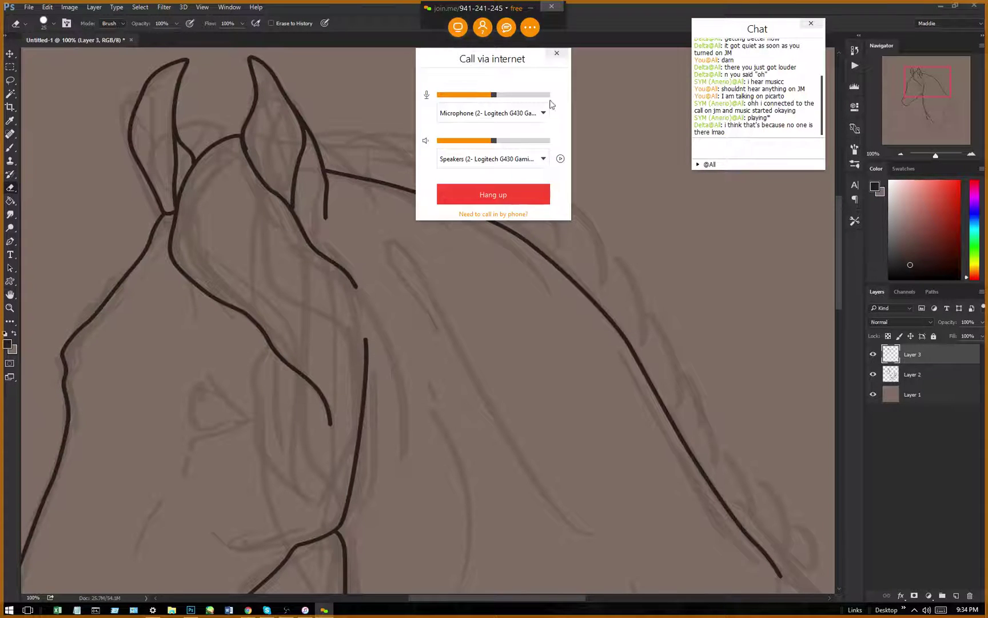
{"action": "left_click", "coordinate": [557, 55]}
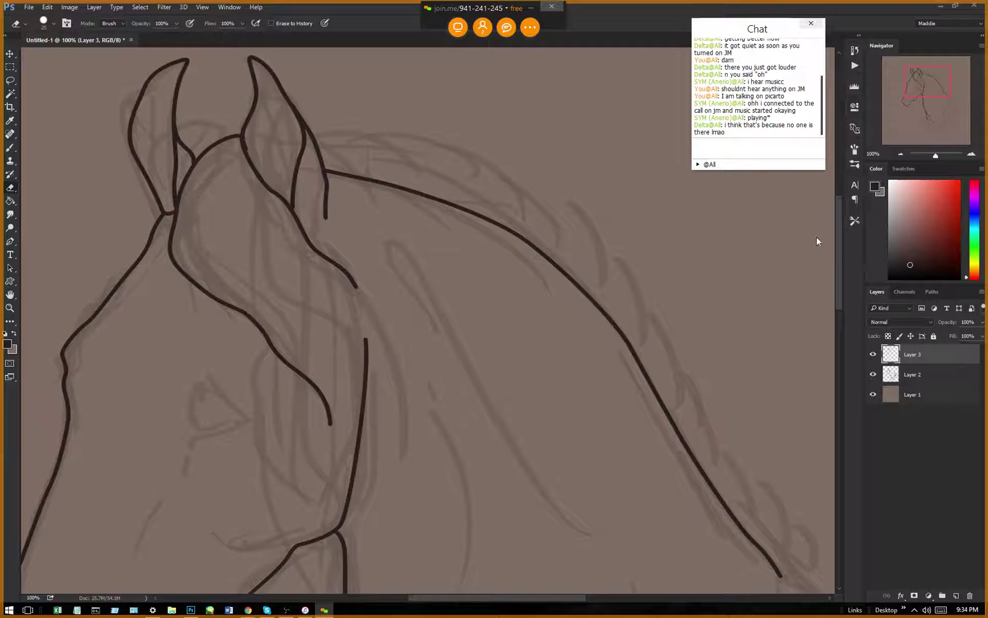
Erase the upper end of the long cheek line above the jaw corner so that it tapers to a point.
{"action": "mouse_move", "coordinate": [838, 263]}
{"action": "left_mouse_down"}
{"action": "mouse_move", "coordinate": [843, 280]}
{"action": "mouse_move", "coordinate": [839, 243]}
{"action": "mouse_move", "coordinate": [837, 257]}
{"action": "left_mouse_up"}
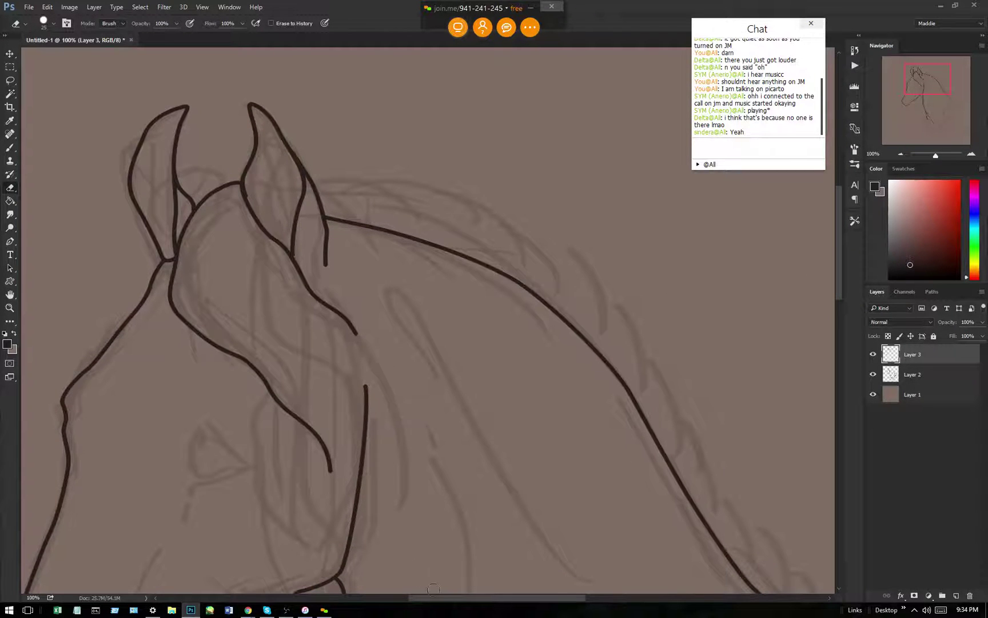
{"action": "left_click_drag", "start_coordinate": [434, 598], "coordinate": [412, 595]}
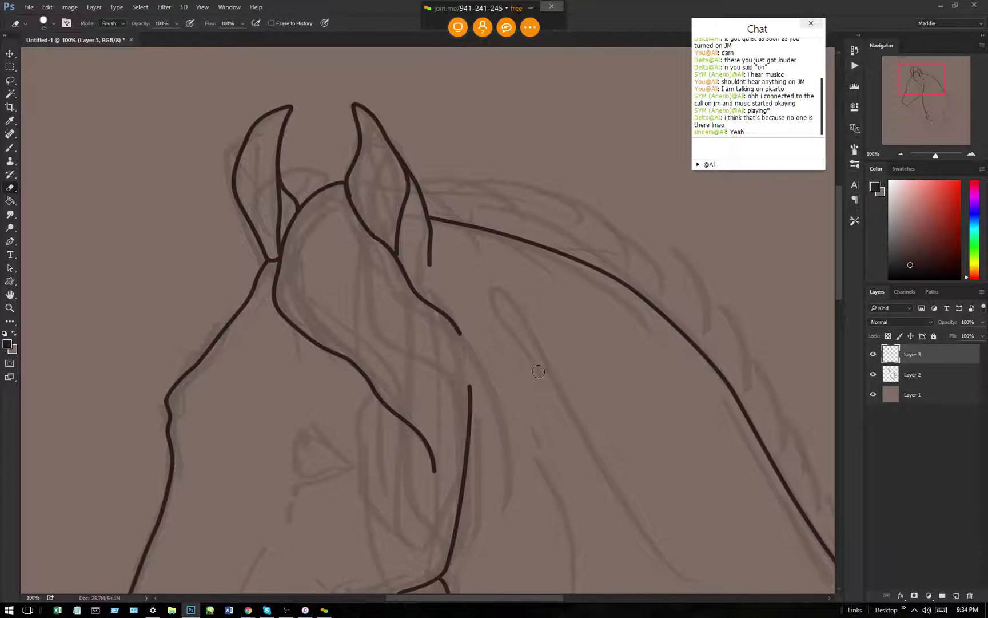
{"action": "key", "text": "ctrl+plus"}
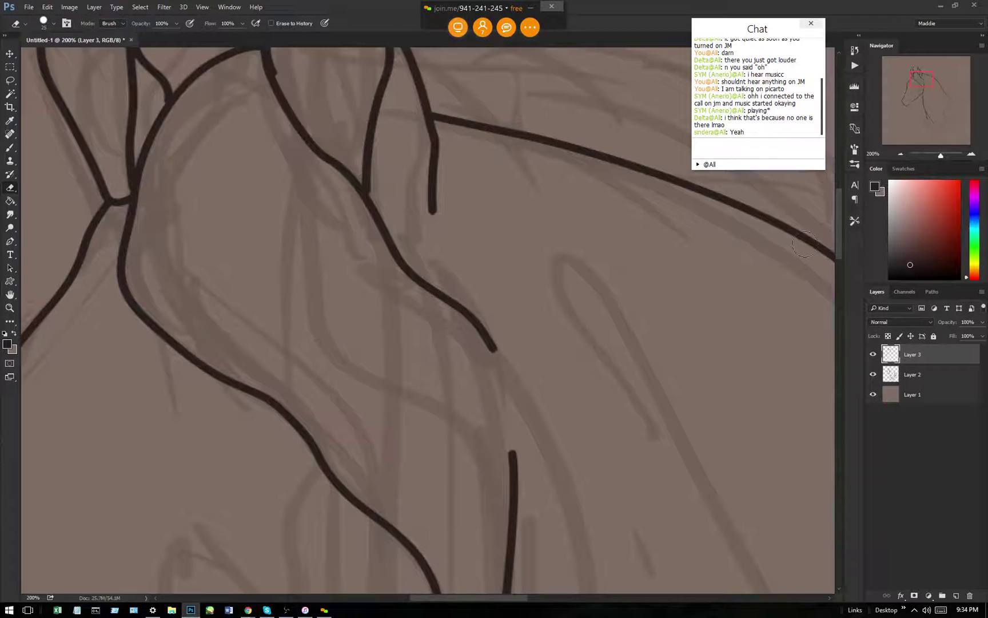
{"action": "left_click_drag", "start_coordinate": [838, 240], "coordinate": [838, 269]}
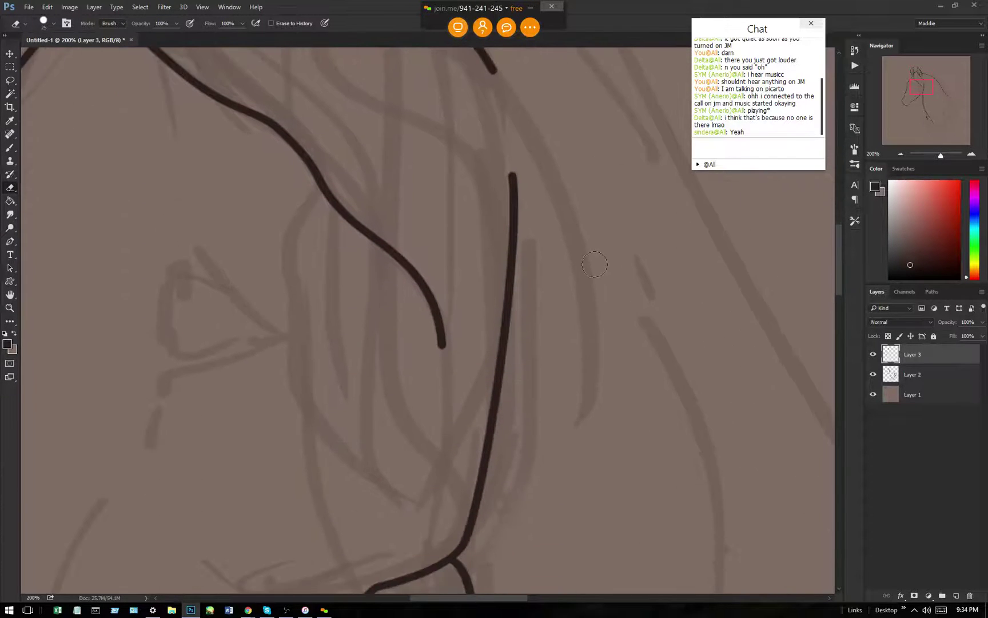
{"action": "mouse_move", "coordinate": [509, 148]}
{"action": "left_mouse_down"}
{"action": "mouse_move", "coordinate": [501, 188]}
{"action": "mouse_move", "coordinate": [515, 205]}
{"action": "mouse_move", "coordinate": [493, 245]}
{"action": "left_mouse_up"}
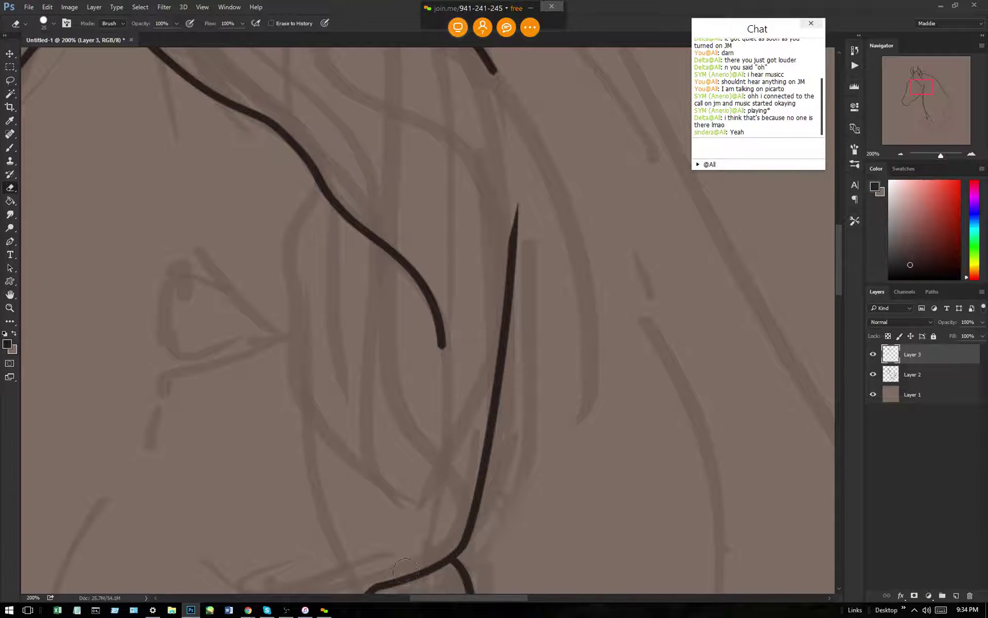
With a 15 px eraser, clean up the left ear's base and the overshoot beside the forelock, and taper the right ear's lower outer end.
{"action": "scroll", "coordinate": [764, 329], "scroll_direction": "left", "scroll_amount": 5}
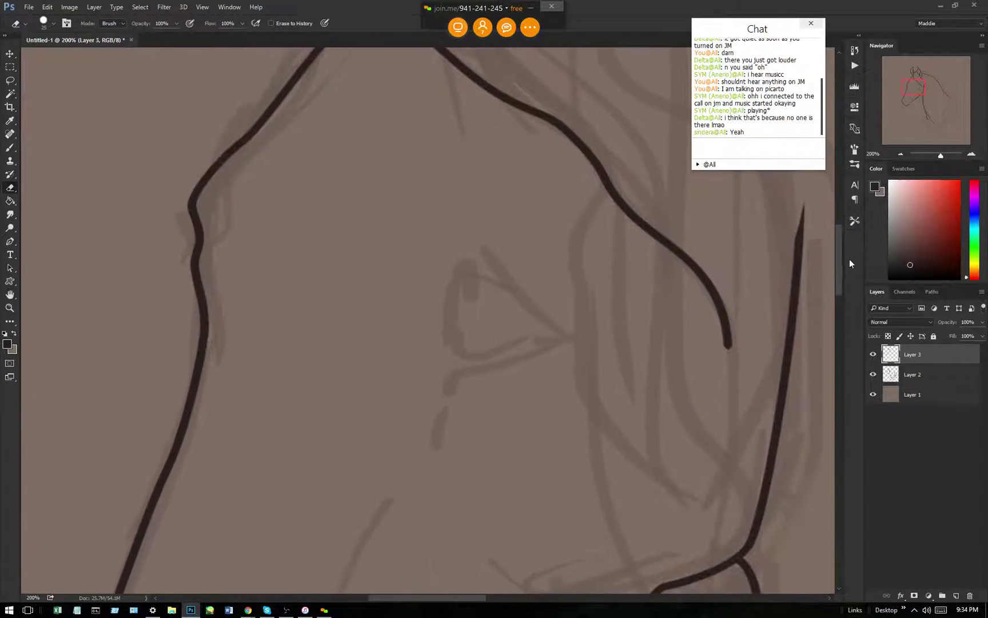
{"action": "scroll", "coordinate": [840, 275], "scroll_direction": "up", "scroll_amount": 8}
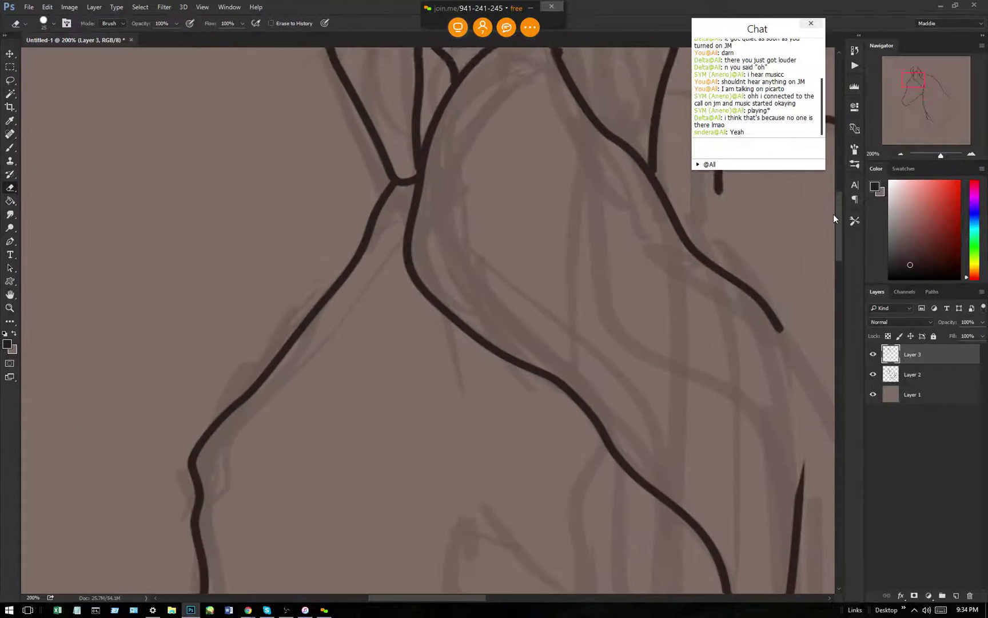
{"action": "scroll", "coordinate": [834, 203], "scroll_direction": "up", "scroll_amount": 2}
{"action": "left_click", "coordinate": [52, 24]}
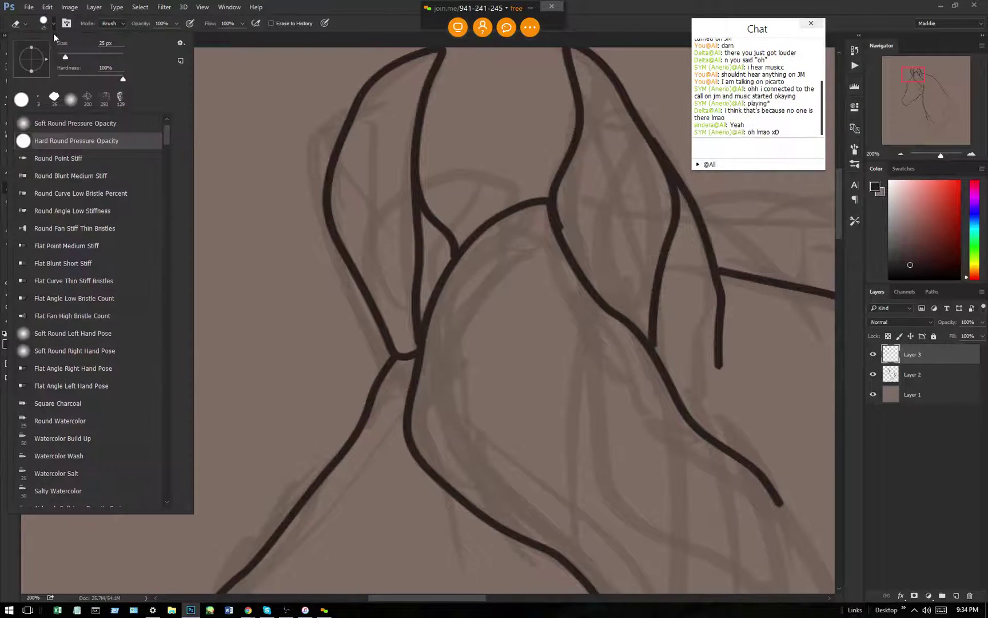
{"action": "left_click_drag", "start_coordinate": [63, 55], "coordinate": [62, 56]}
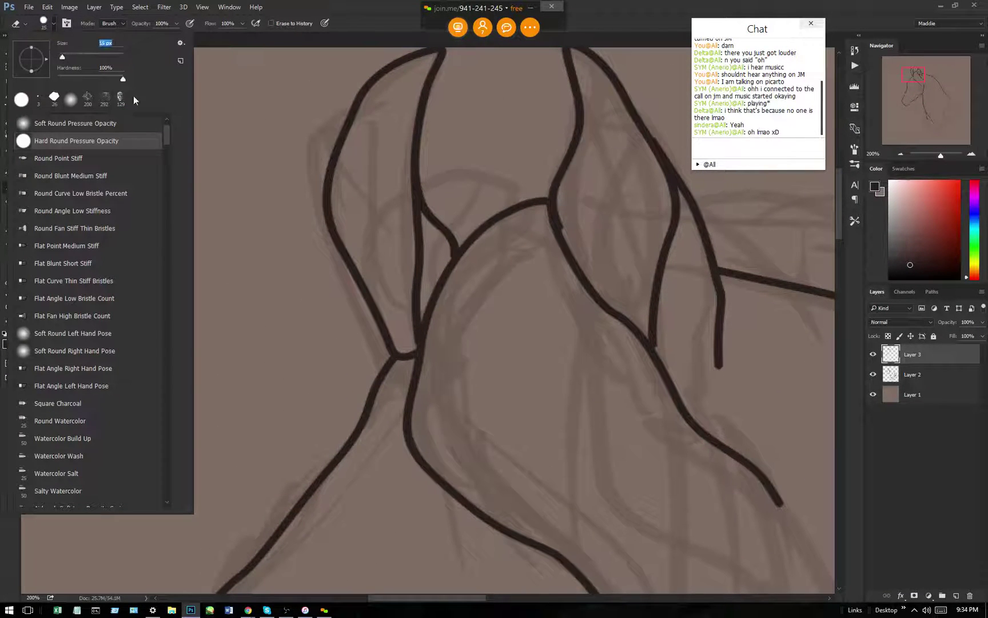
{"action": "left_click", "coordinate": [229, 135]}
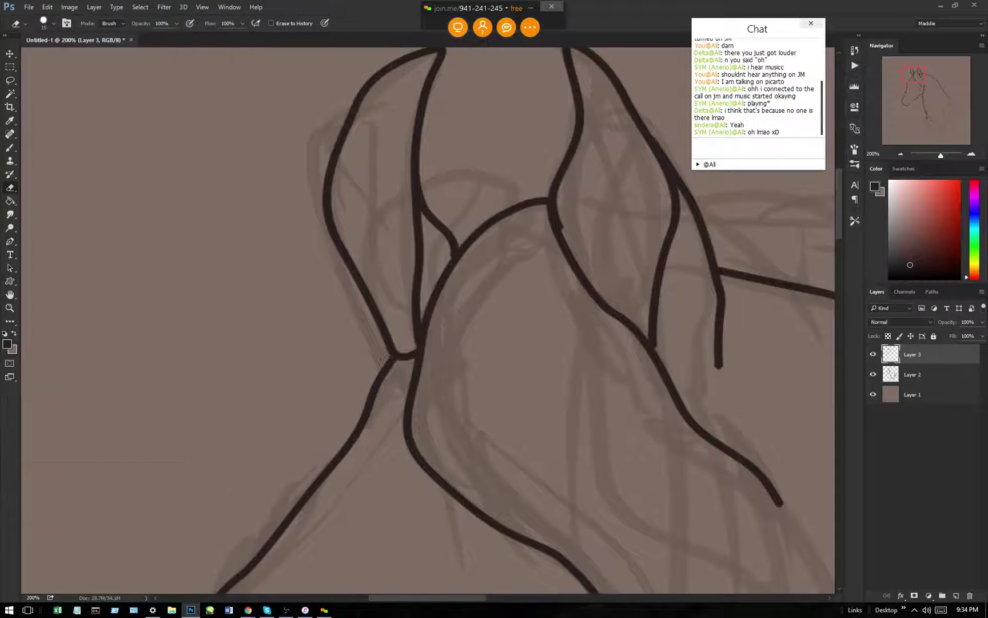
{"action": "mouse_move", "coordinate": [382, 358]}
{"action": "left_mouse_down"}
{"action": "mouse_move", "coordinate": [360, 351]}
{"action": "mouse_move", "coordinate": [390, 313]}
{"action": "mouse_move", "coordinate": [347, 296]}
{"action": "mouse_move", "coordinate": [408, 353]}
{"action": "left_mouse_up"}
{"action": "left_click_drag", "start_coordinate": [565, 215], "coordinate": [571, 232]}
{"action": "left_click_drag", "start_coordinate": [709, 356], "coordinate": [733, 382]}
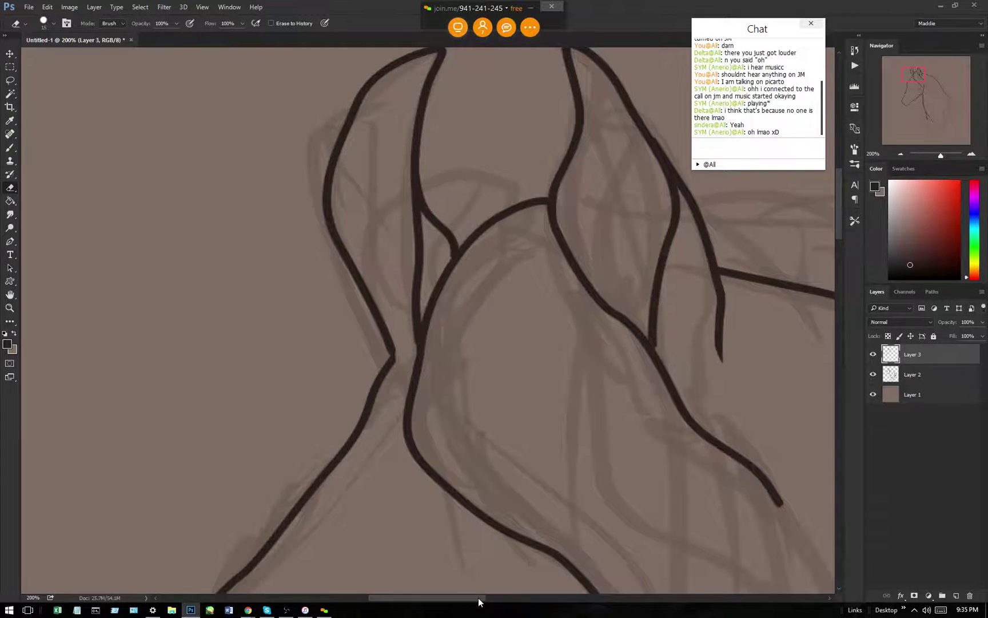
Erase the lower ends of the line below the right ear and of the forelock line so that both taper to points.
{"action": "left_click_drag", "start_coordinate": [478, 598], "coordinate": [508, 597]}
{"action": "scroll", "coordinate": [846, 243], "scroll_direction": "down", "scroll_amount": 7}
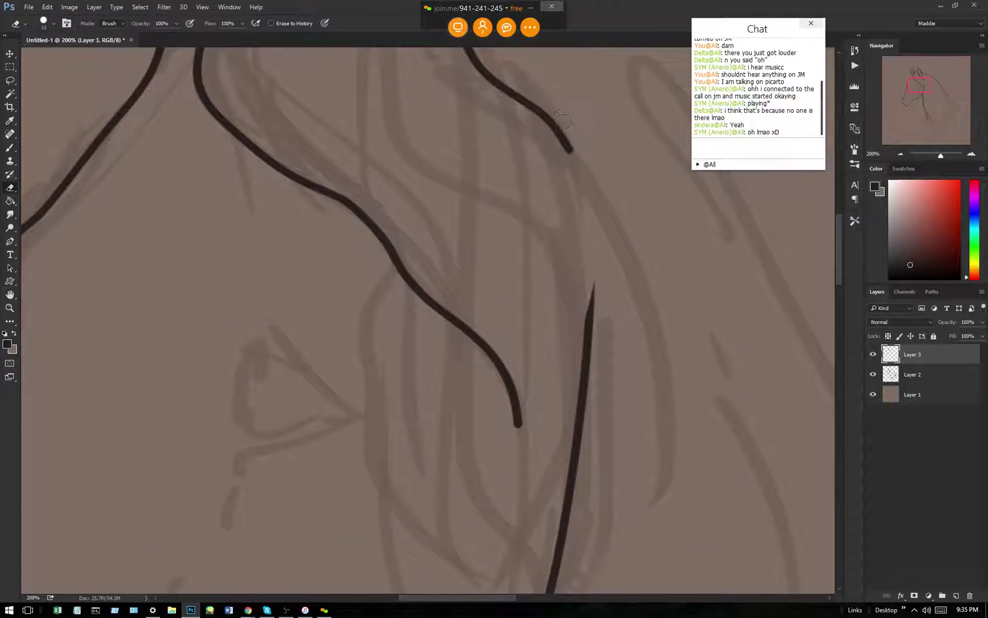
{"action": "left_click_drag", "start_coordinate": [562, 122], "coordinate": [583, 185]}
{"action": "left_click_drag", "start_coordinate": [501, 384], "coordinate": [519, 422]}
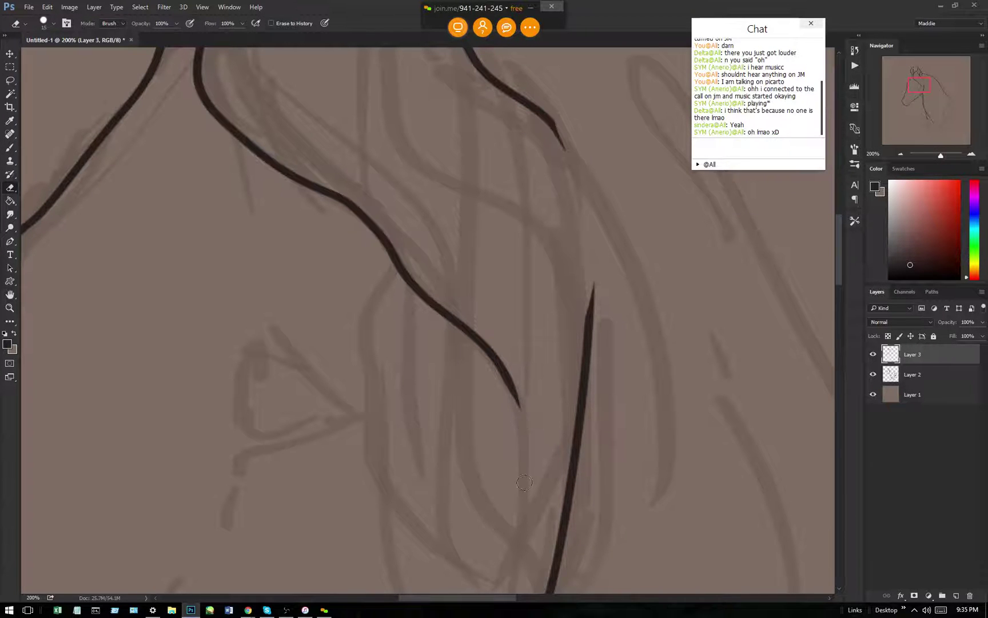
Erase the lower ends of the two branching lines at the base of the neck so that they taper to points.
{"action": "key", "text": "ctrl+minus"}
{"action": "key", "text": "ctrl+minus"}
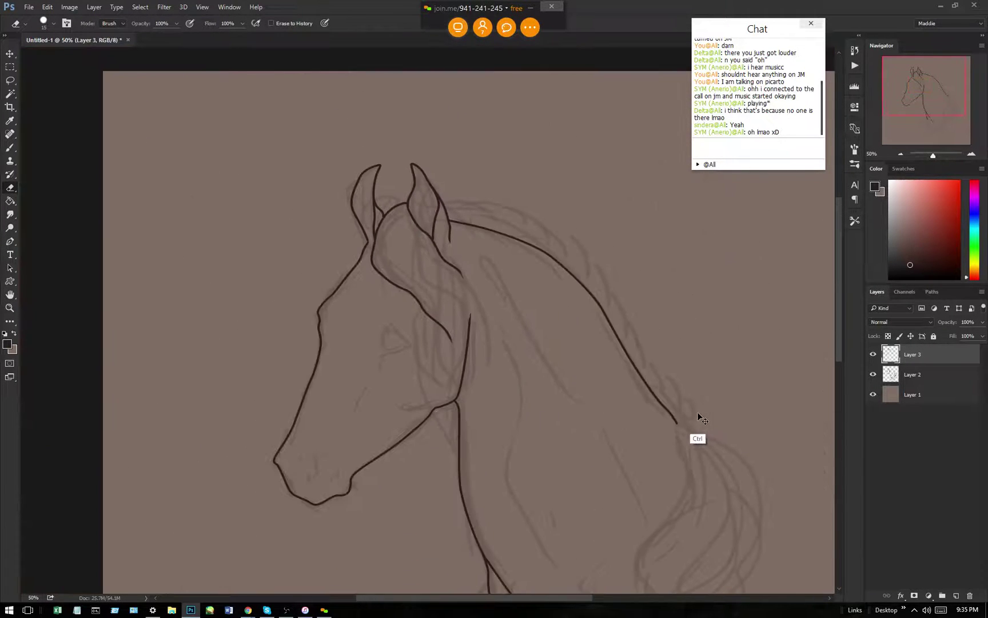
{"action": "key", "text": "ctrl+minus"}
{"action": "key", "text": "ctrl+minus"}
{"action": "key", "text": "ctrl+plus"}
{"action": "key", "text": "ctrl+plus"}
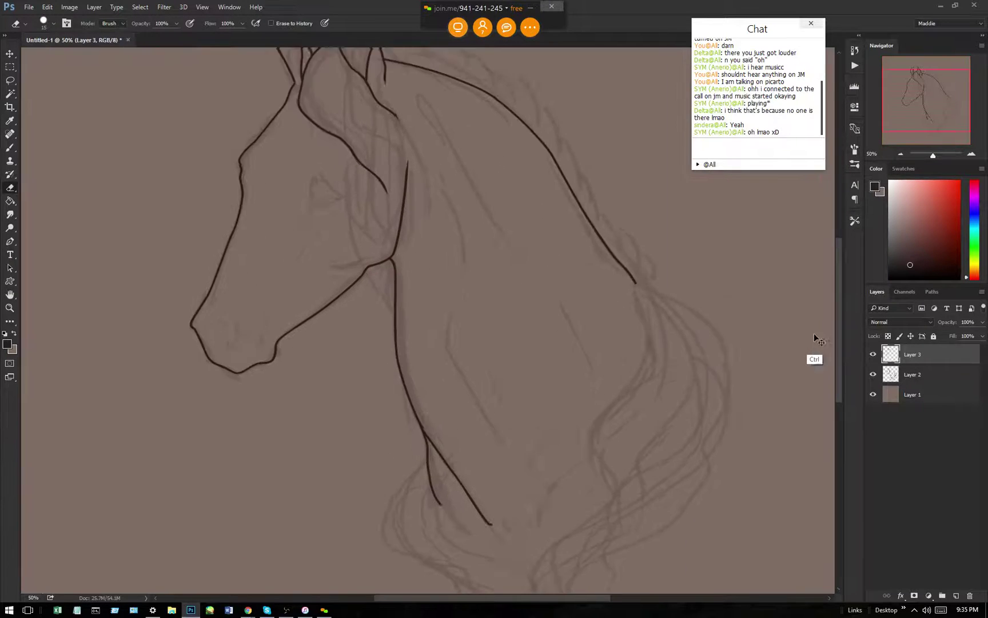
{"action": "scroll", "coordinate": [841, 324], "scroll_direction": "down", "scroll_amount": 3}
{"action": "key", "text": "ctrl+plus"}
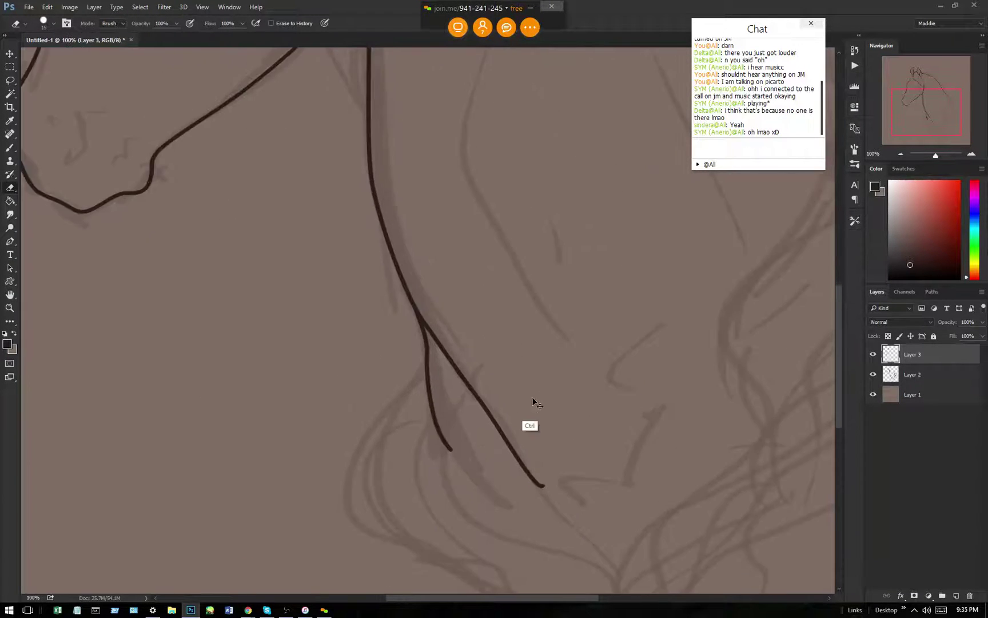
{"action": "key", "text": "ctrl+plus"}
{"action": "scroll", "coordinate": [833, 360], "scroll_direction": "down", "scroll_amount": 6}
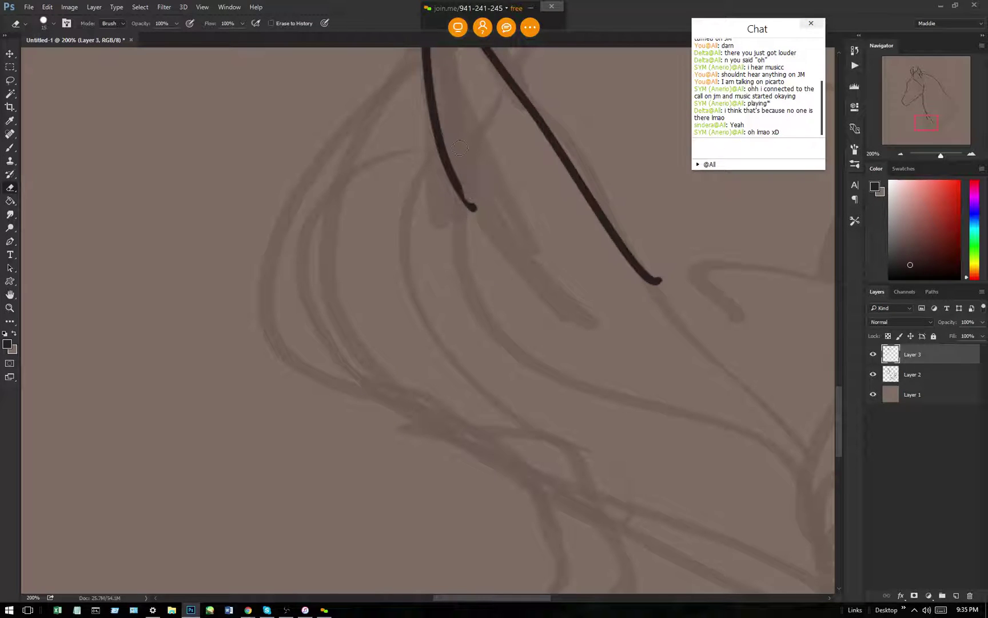
{"action": "left_click_drag", "start_coordinate": [457, 173], "coordinate": [483, 224]}
{"action": "left_click_drag", "start_coordinate": [613, 228], "coordinate": [663, 278]}
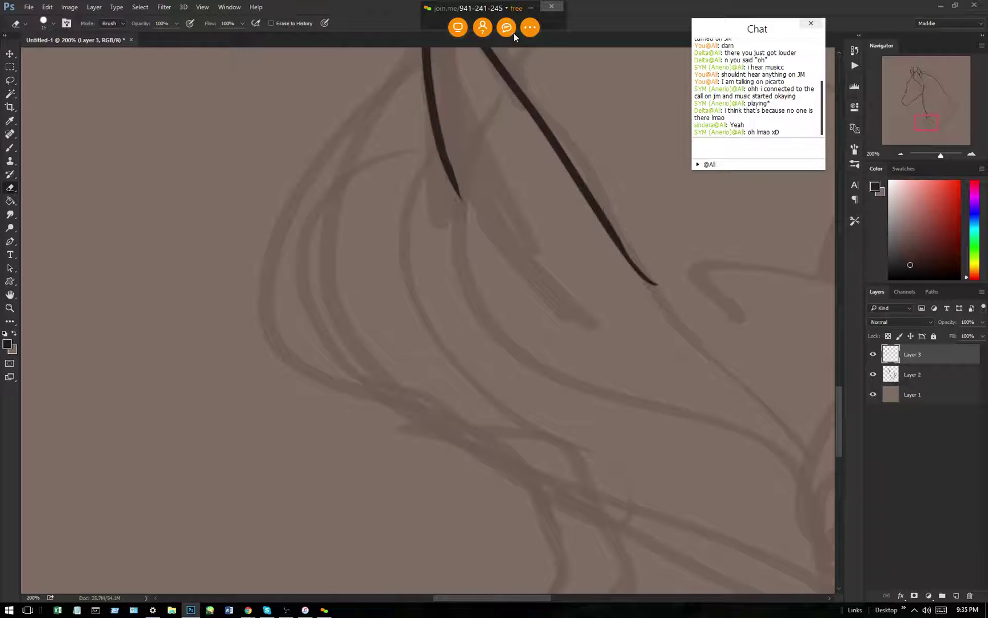
Open the join.me audio connection options and close them.
{"action": "left_click", "coordinate": [529, 28]}
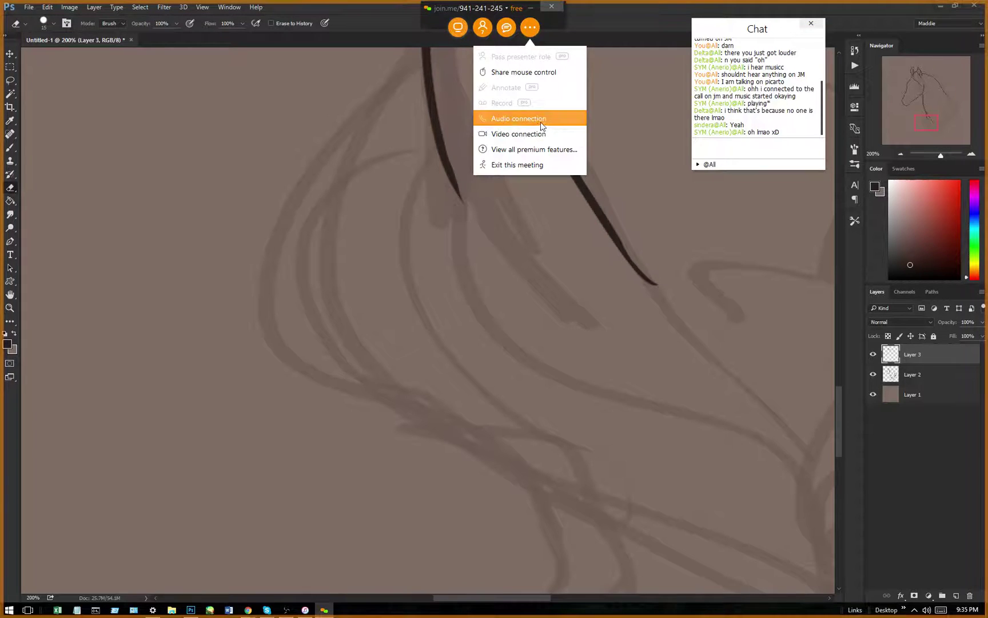
{"action": "left_click", "coordinate": [514, 118]}
{"action": "left_click", "coordinate": [516, 193]}
{"action": "left_click", "coordinate": [557, 53]}
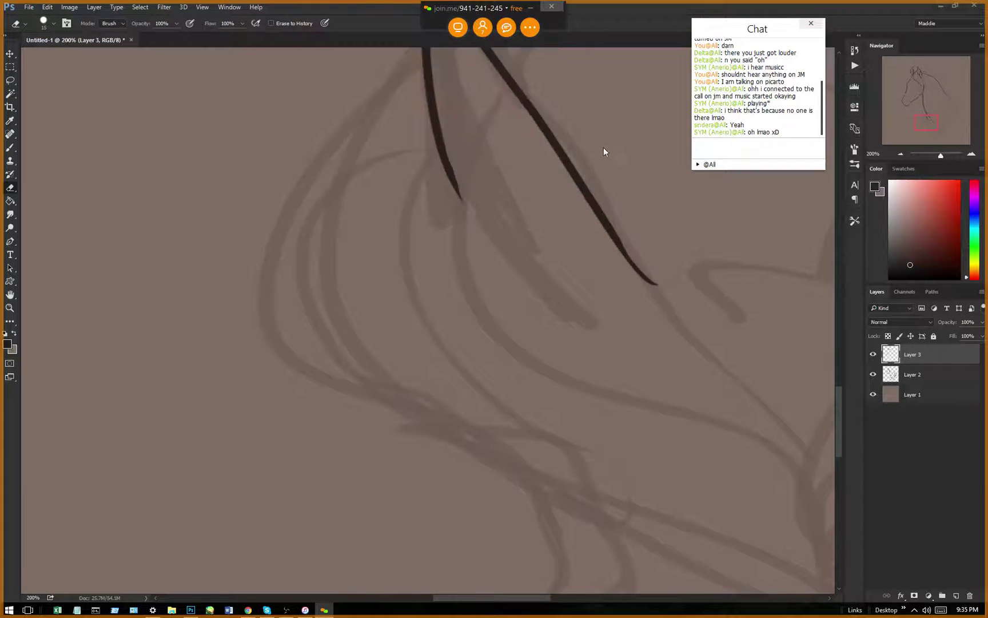
Add a new path and draw a short angled test path with the Pen tool in the empty area below the muzzle.
{"action": "scroll", "coordinate": [839, 398], "scroll_direction": "up", "scroll_amount": 8}
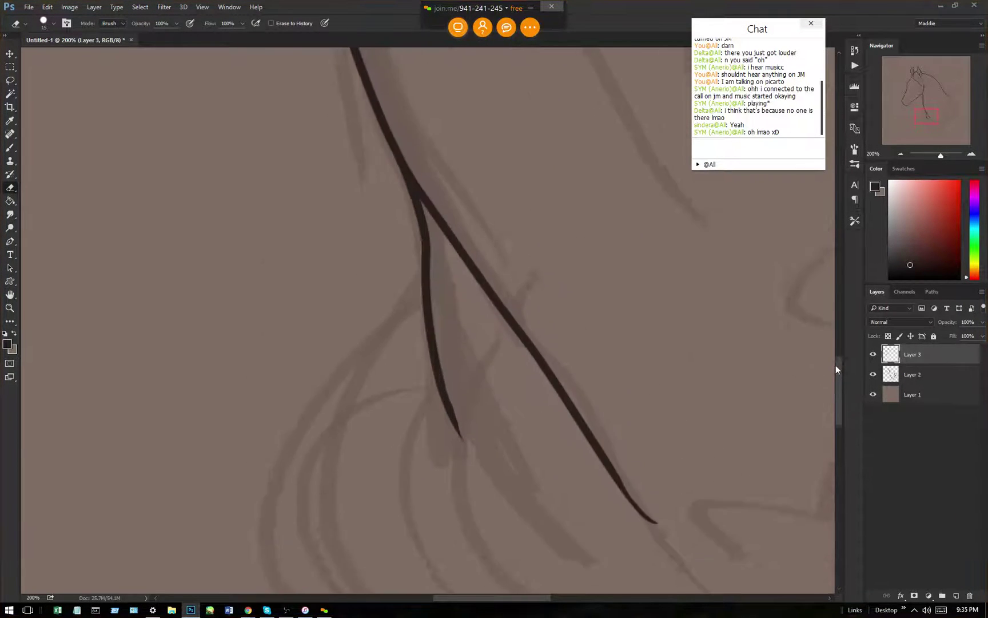
{"action": "scroll", "coordinate": [778, 307], "scroll_direction": "up", "scroll_amount": 5}
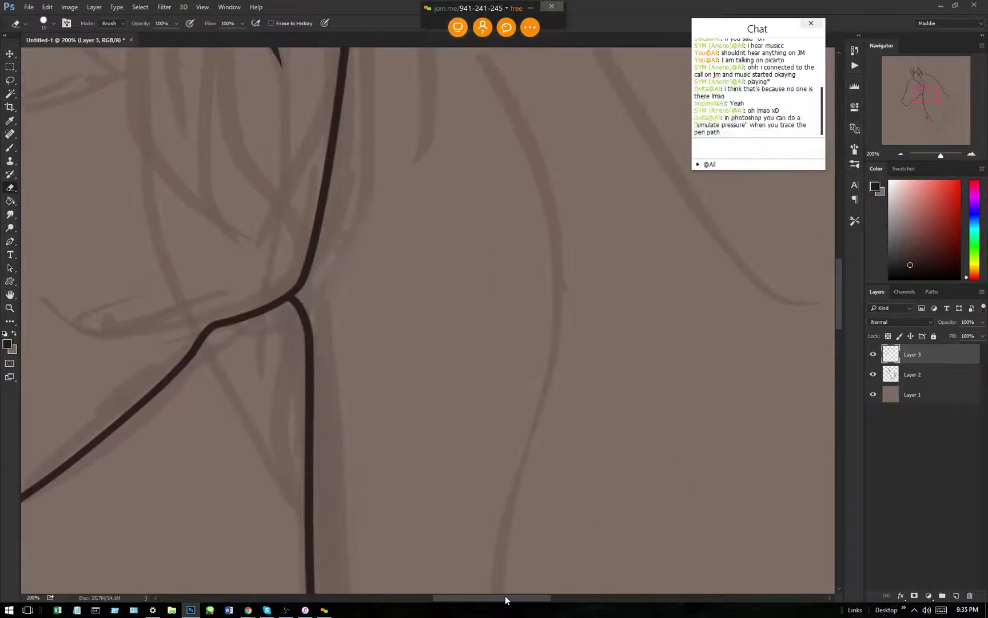
{"action": "mouse_move", "coordinate": [505, 595]}
{"action": "left_mouse_down"}
{"action": "mouse_move", "coordinate": [518, 596]}
{"action": "mouse_move", "coordinate": [491, 595]}
{"action": "left_mouse_up"}
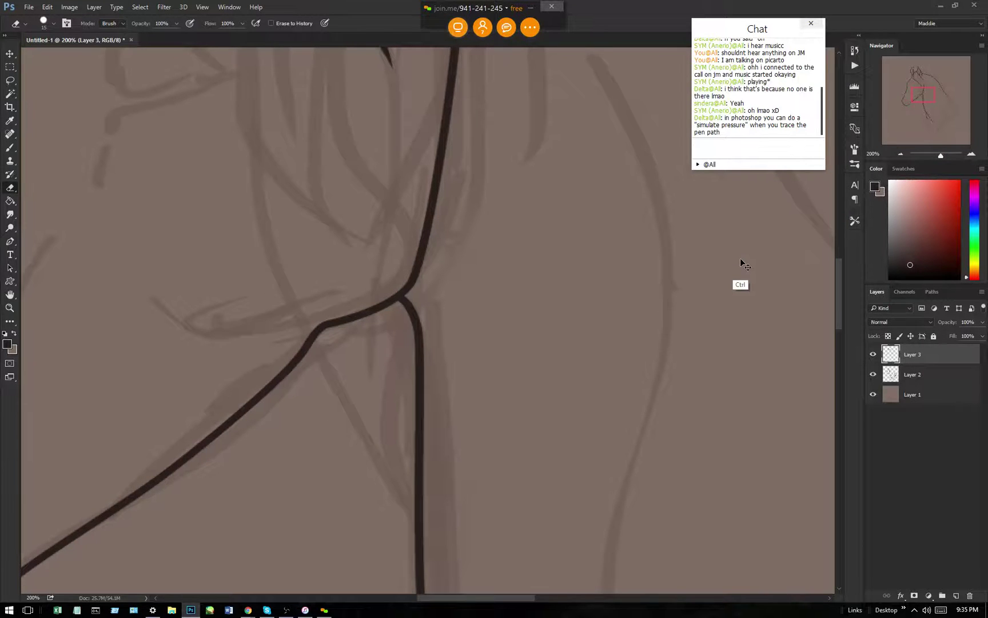
{"action": "scroll", "coordinate": [740, 264], "scroll_direction": "down", "scroll_amount": 4}
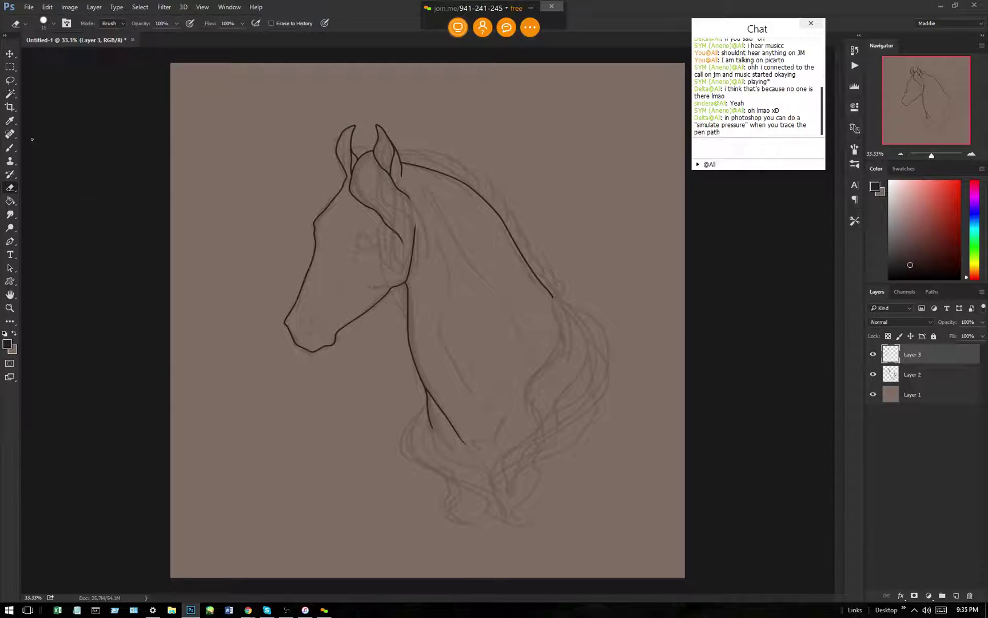
{"action": "left_click", "coordinate": [11, 241]}
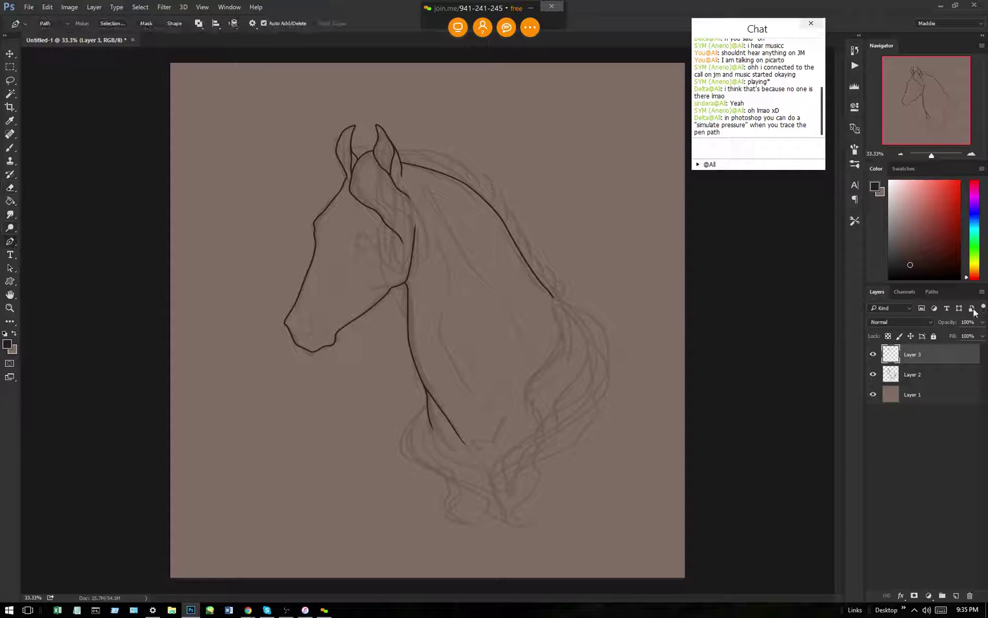
{"action": "left_click", "coordinate": [932, 292]}
{"action": "left_click", "coordinate": [956, 597]}
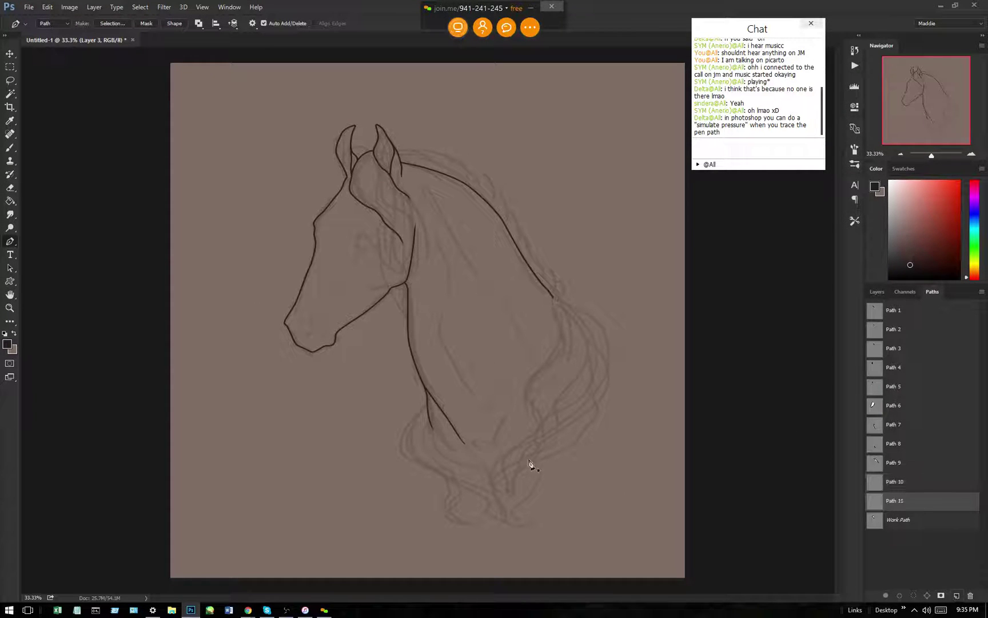
{"action": "left_click", "coordinate": [199, 496]}
{"action": "left_click", "coordinate": [260, 431]}
Stroke the test path with the Brush and Simulate Pressure enabled.
{"action": "right_click", "coordinate": [289, 481]}
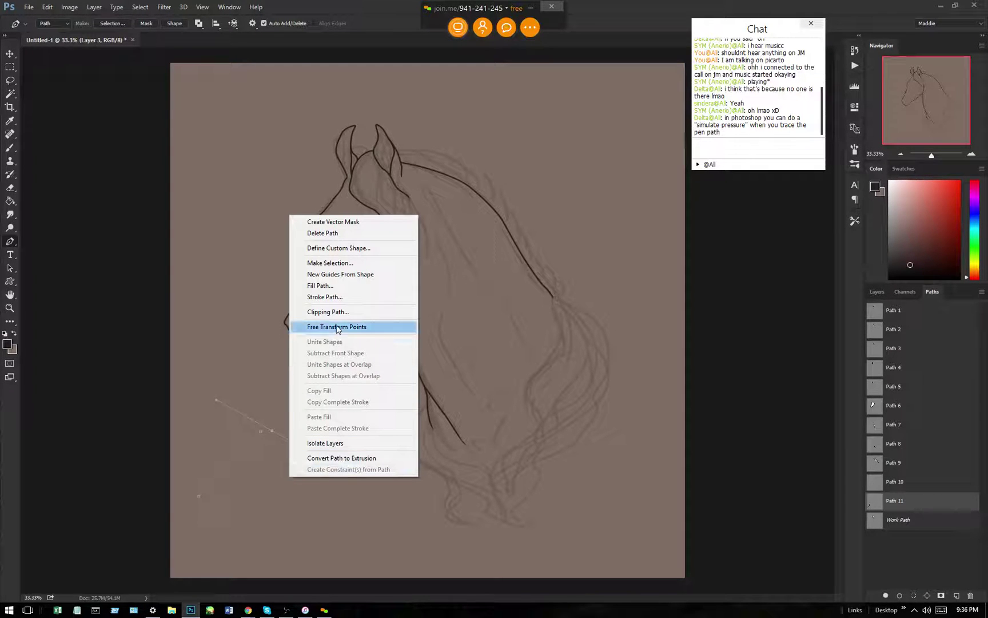
{"action": "left_click", "coordinate": [324, 297]}
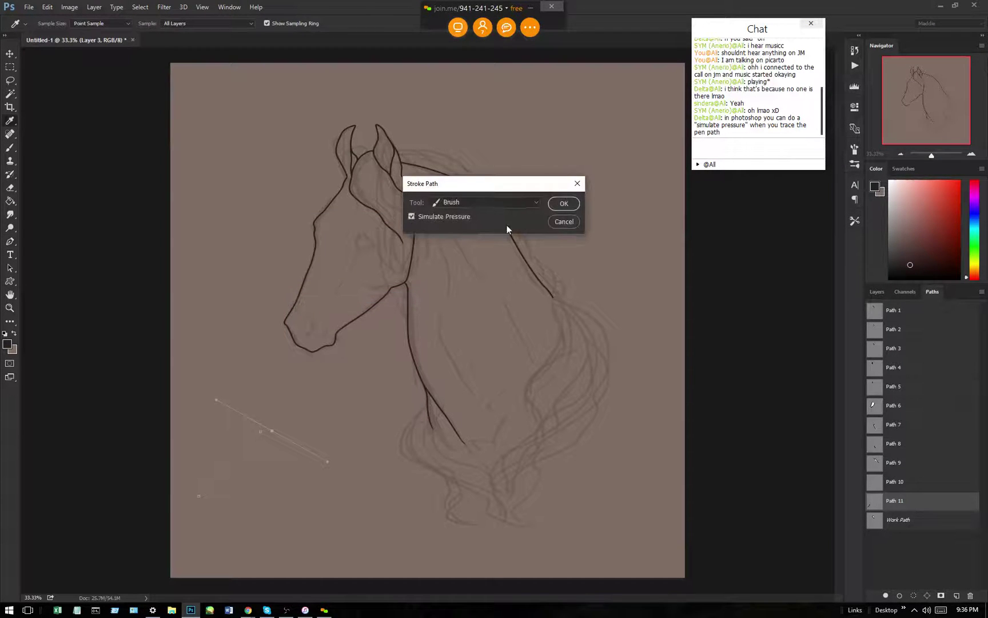
{"action": "left_click", "coordinate": [561, 204]}
{"action": "key", "text": "p"}
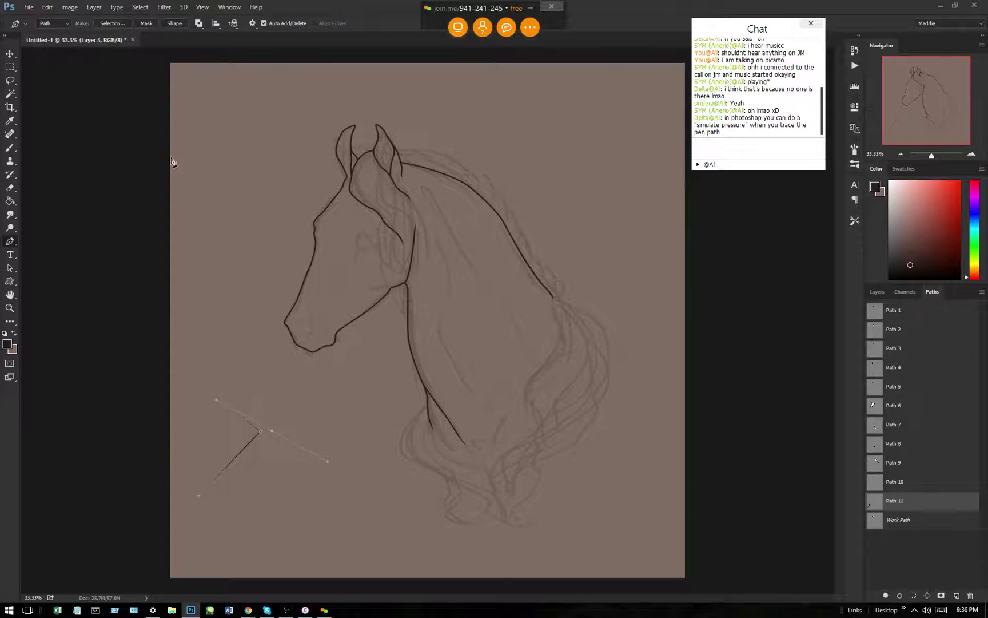
Add another empty path, and undo it together with the test stroke and the test path.
{"action": "left_click", "coordinate": [14, 67]}
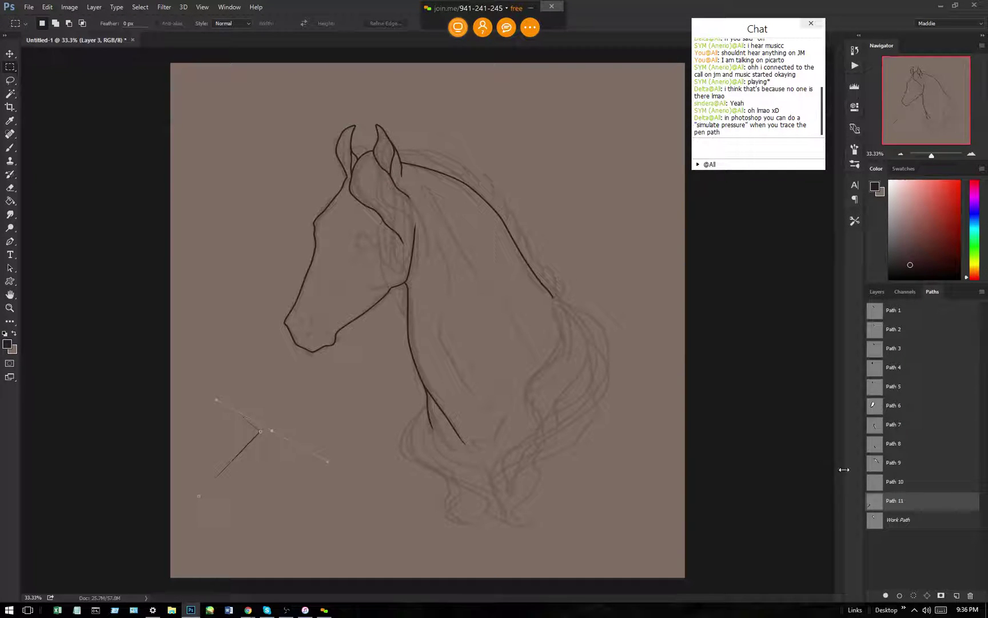
{"action": "left_click", "coordinate": [956, 596]}
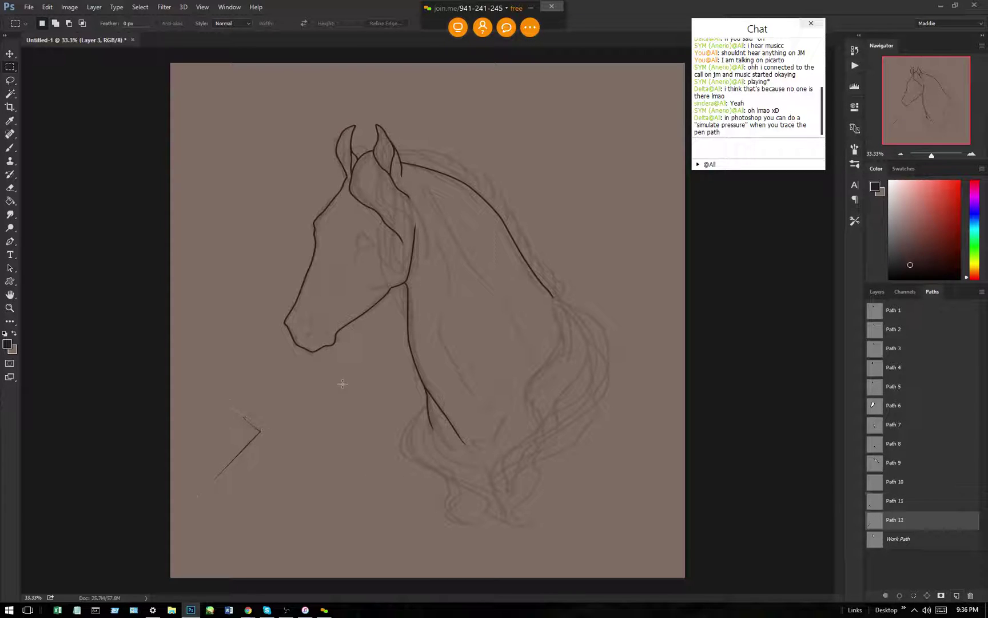
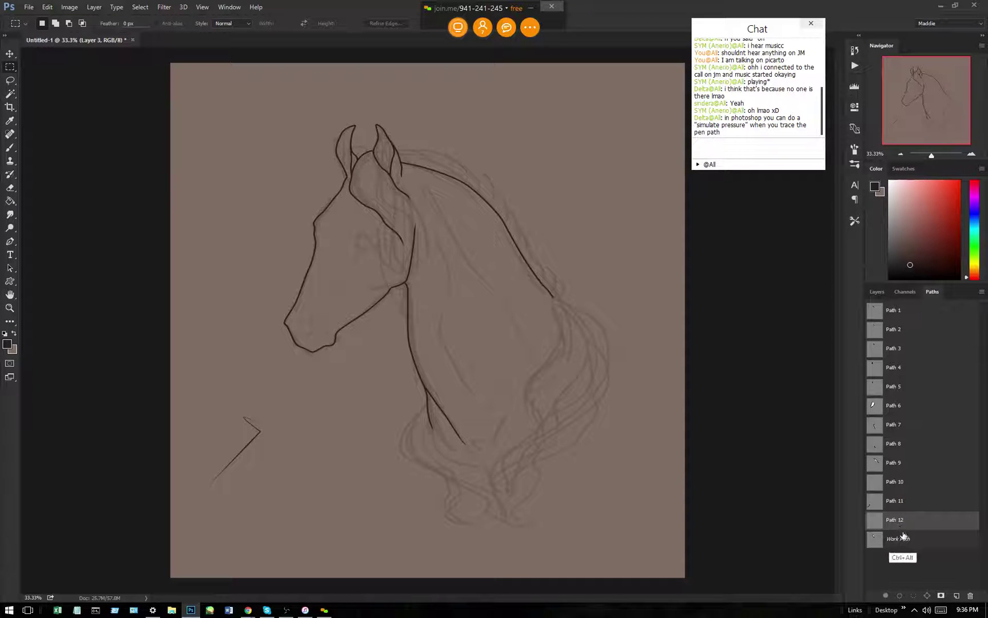
{"action": "key", "text": "ctrl+alt+z"}
{"action": "key", "text": "ctrl+alt+z"}
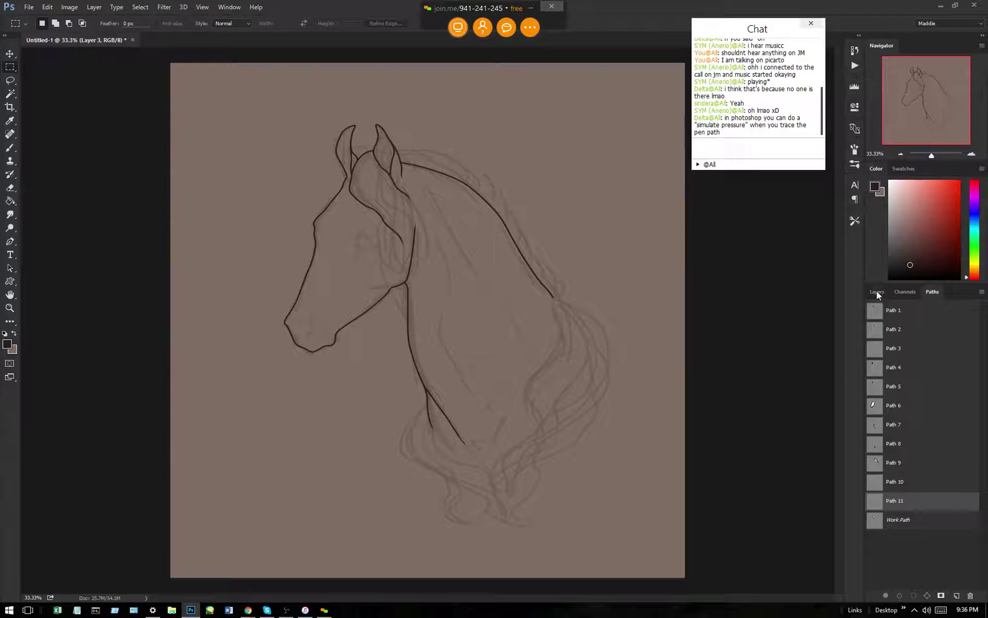
With the Brush, draw a pointed inner contour inside the right ear, open at its lower end.
{"action": "left_click", "coordinate": [11, 147]}
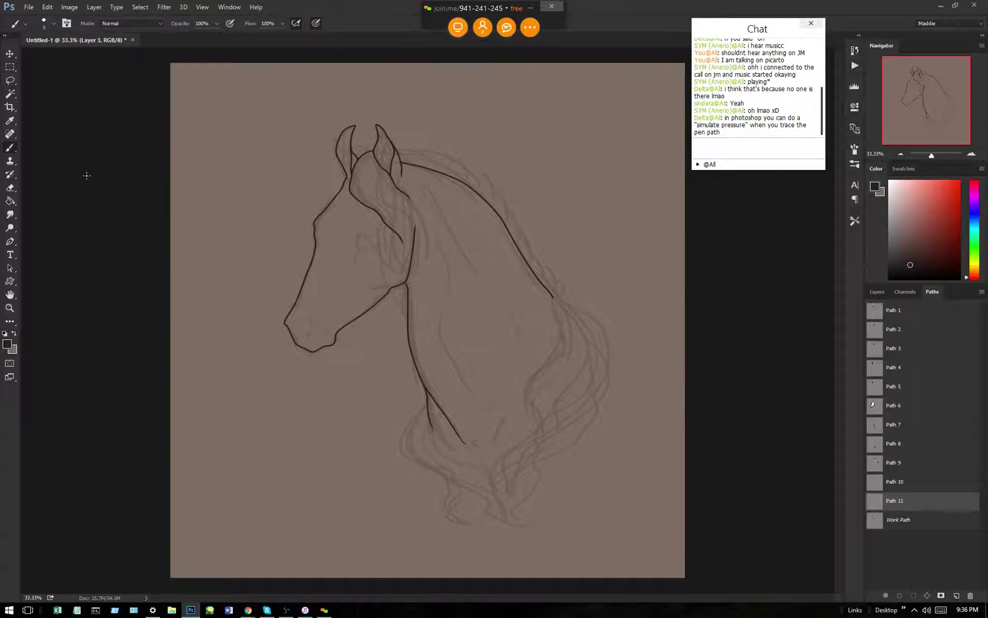
{"action": "key", "text": "ctrl+plus"}
{"action": "key", "text": "ctrl+plus"}
{"action": "key", "text": "ctrl+plus"}
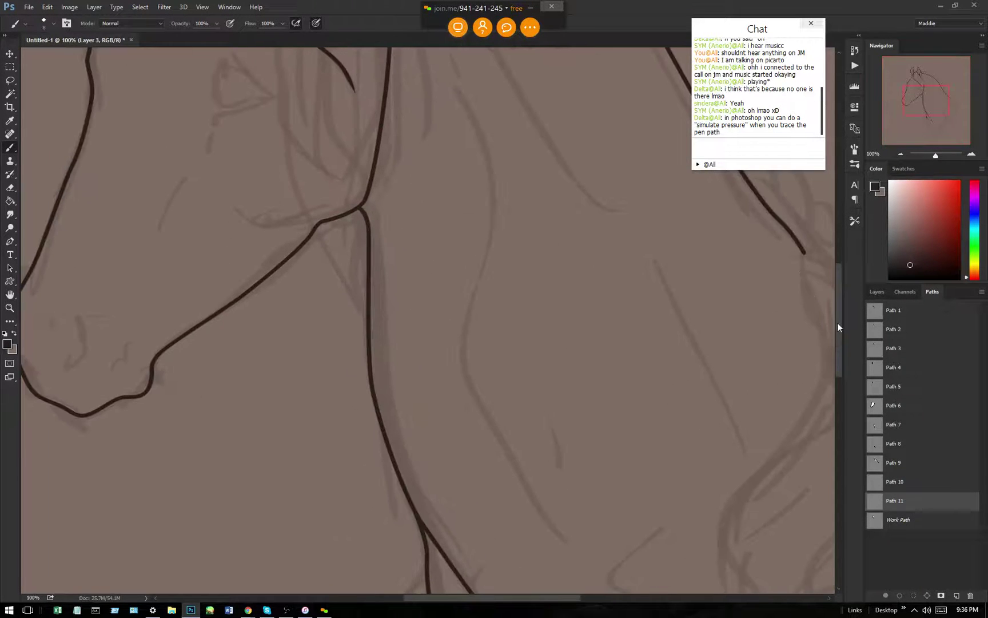
{"action": "left_click_drag", "start_coordinate": [840, 345], "coordinate": [848, 257]}
{"action": "key", "text": "ctrl+plus"}
{"action": "left_click_drag", "start_coordinate": [491, 598], "coordinate": [466, 596]}
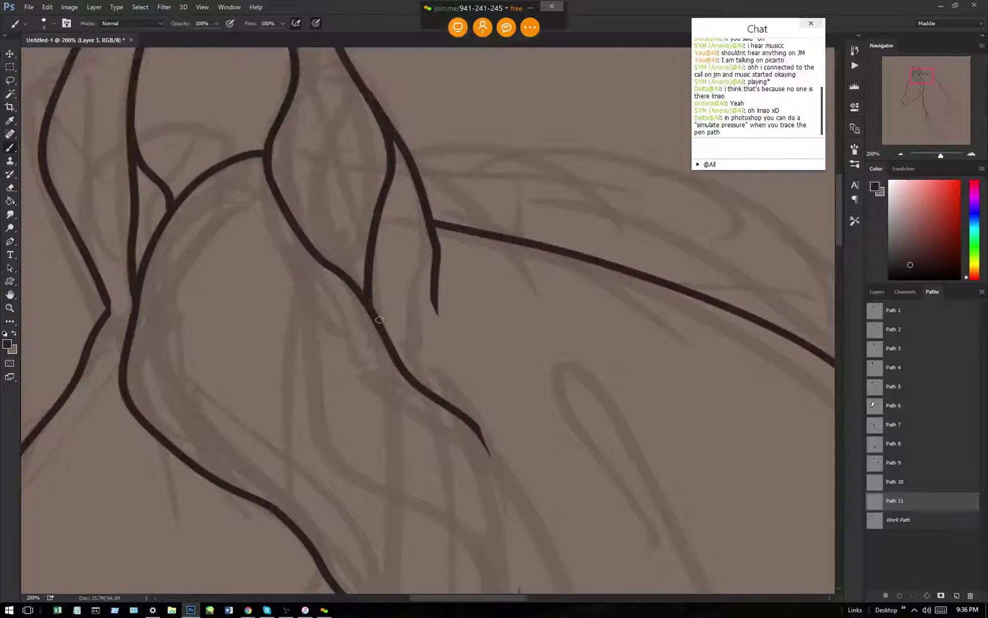
{"action": "left_click_drag", "start_coordinate": [842, 232], "coordinate": [839, 222]}
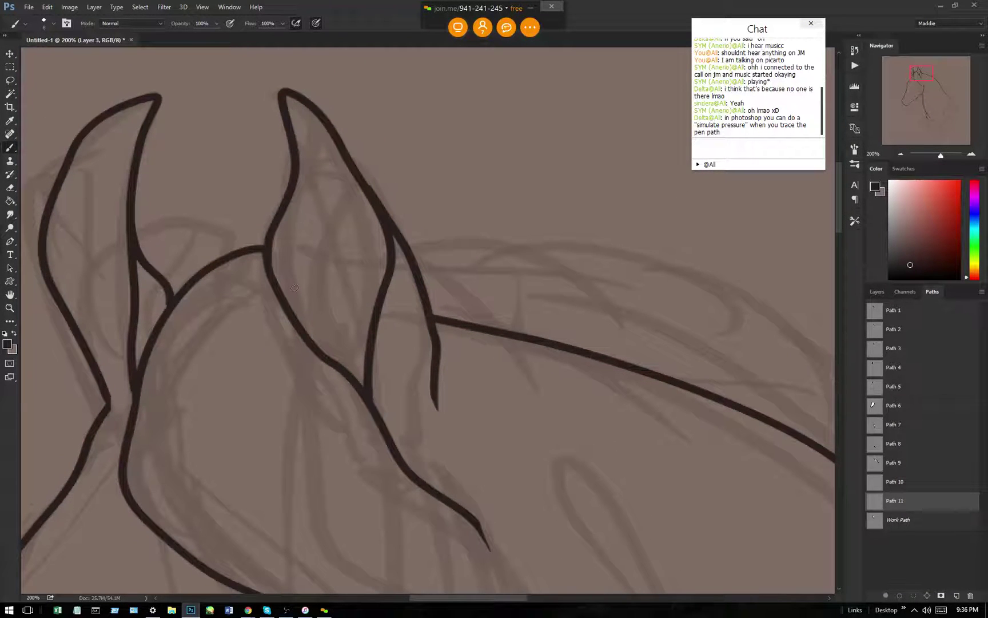
{"action": "mouse_move", "coordinate": [292, 279]}
{"action": "left_mouse_down"}
{"action": "mouse_move", "coordinate": [286, 235]}
{"action": "mouse_move", "coordinate": [312, 161]}
{"action": "mouse_move", "coordinate": [355, 212]}
{"action": "mouse_move", "coordinate": [364, 278]}
{"action": "left_mouse_up"}
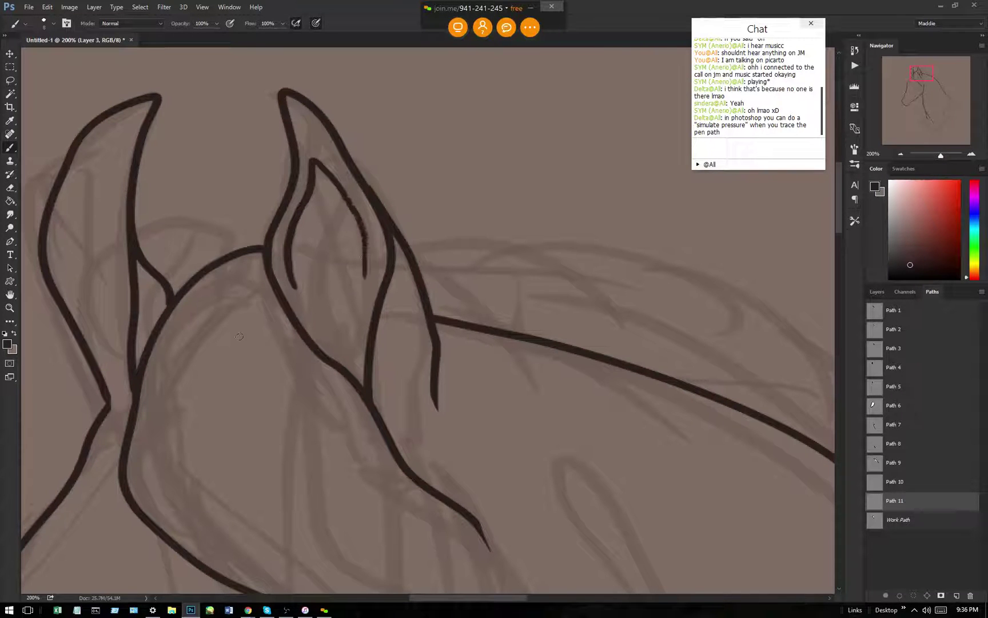
Draw short, jagged fur strokes inside the lower half of the right ear.
{"action": "left_click_drag", "start_coordinate": [351, 353], "coordinate": [321, 317]}
{"action": "mouse_move", "coordinate": [322, 317]}
{"action": "left_mouse_down"}
{"action": "mouse_move", "coordinate": [334, 327]}
{"action": "mouse_move", "coordinate": [331, 298]}
{"action": "left_mouse_up"}
{"action": "left_click_drag", "start_coordinate": [332, 290], "coordinate": [320, 252]}
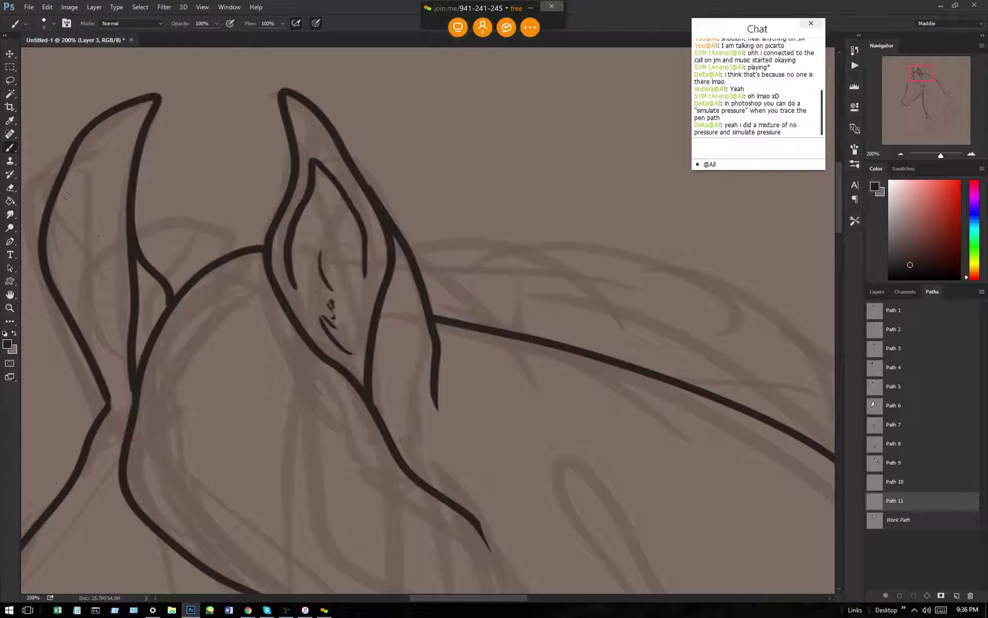
Draw the left ear's inner contour and fur strokes, and close the gap at the ear's base with a jagged fur line.
{"action": "mouse_move", "coordinate": [66, 196]}
{"action": "left_mouse_down"}
{"action": "mouse_move", "coordinate": [97, 140]}
{"action": "mouse_move", "coordinate": [114, 132]}
{"action": "mouse_move", "coordinate": [103, 197]}
{"action": "mouse_move", "coordinate": [108, 283]}
{"action": "left_mouse_up"}
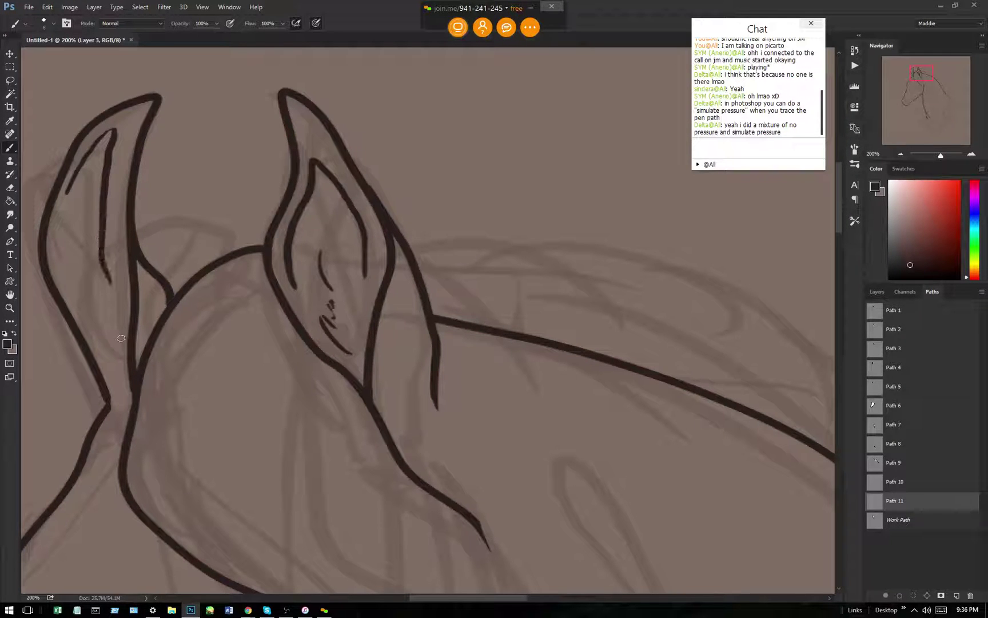
{"action": "mouse_move", "coordinate": [109, 359]}
{"action": "left_mouse_down"}
{"action": "mouse_move", "coordinate": [84, 307]}
{"action": "mouse_move", "coordinate": [79, 258]}
{"action": "left_mouse_up"}
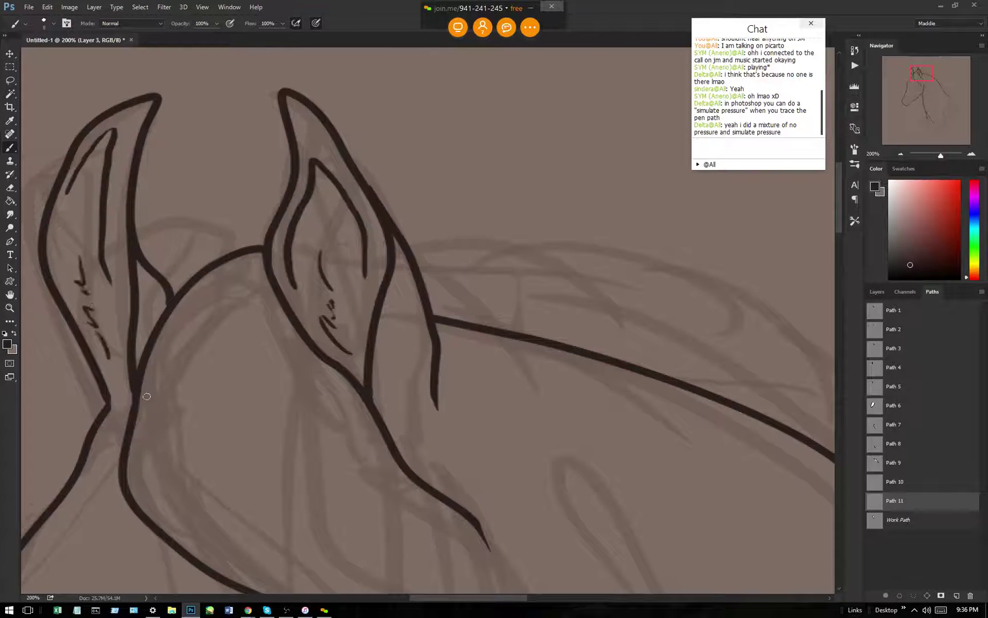
{"action": "left_click_drag", "start_coordinate": [112, 406], "coordinate": [127, 363]}
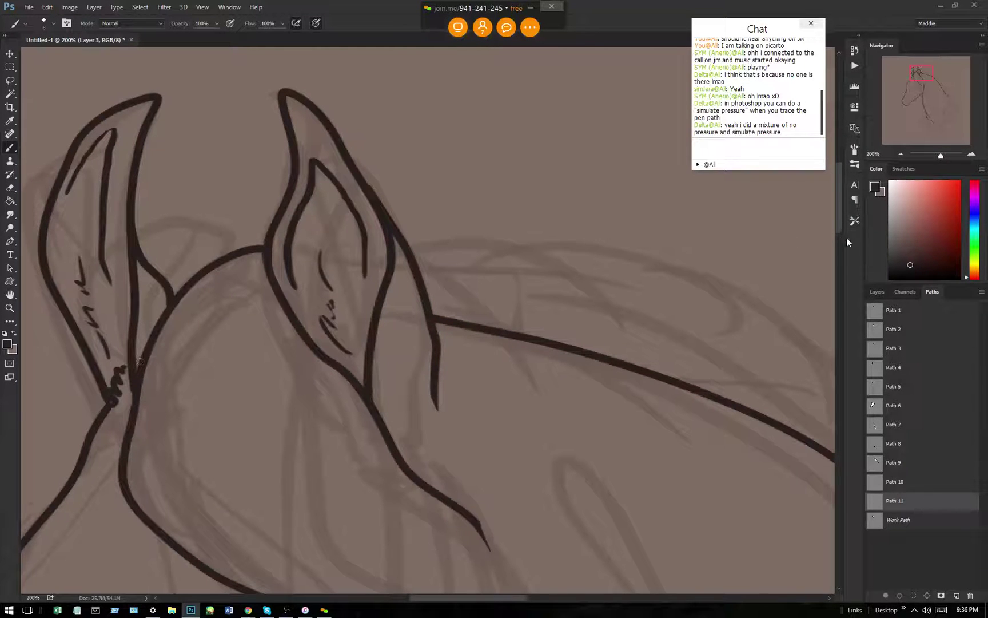
Draw a thinning cheek curve from the jaw corner towards the face, and a short curved line above its tip, below the eye.
{"action": "left_click_drag", "start_coordinate": [840, 195], "coordinate": [846, 303]}
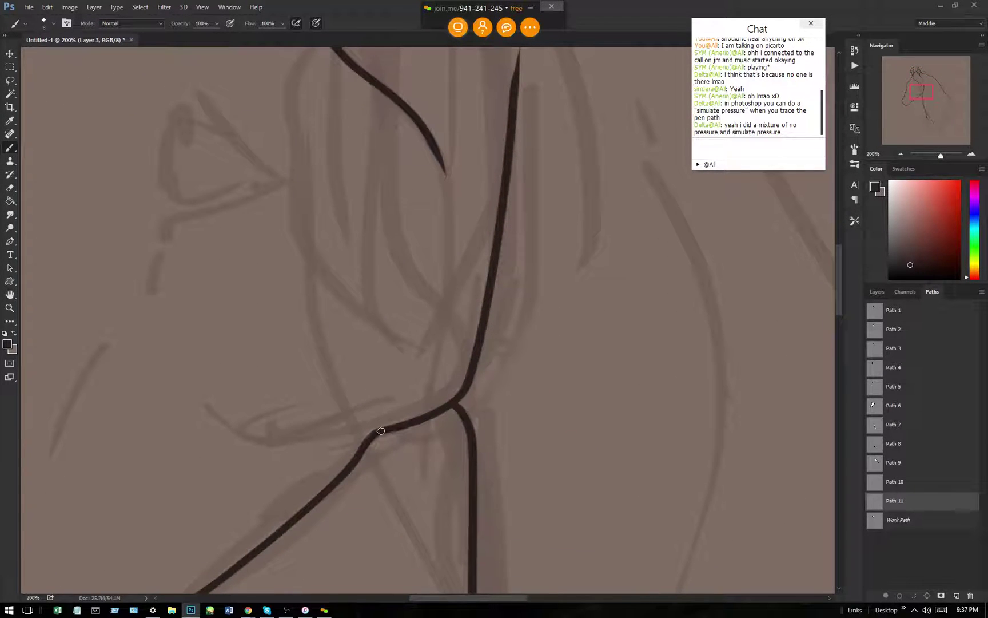
{"action": "left_click_drag", "start_coordinate": [385, 430], "coordinate": [170, 356]}
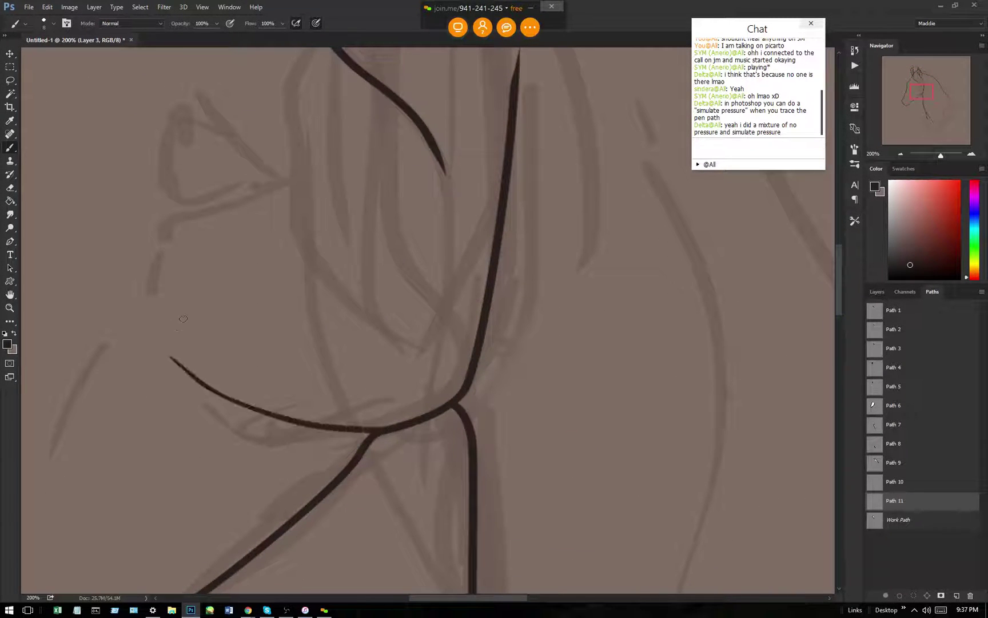
{"action": "left_click_drag", "start_coordinate": [173, 285], "coordinate": [198, 265]}
{"action": "left_click_drag", "start_coordinate": [160, 336], "coordinate": [173, 286]}
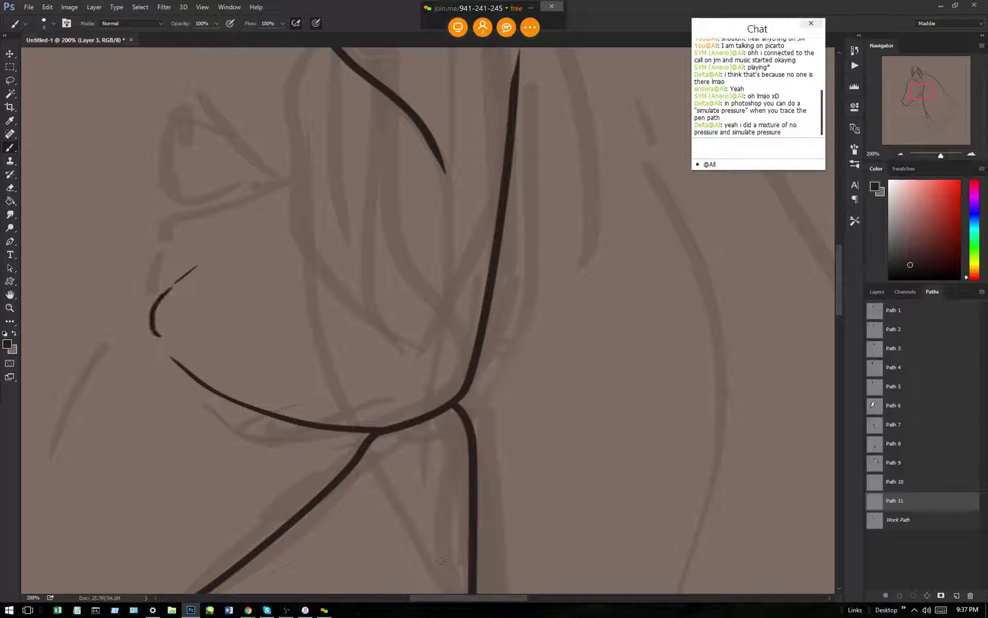
{"action": "left_click_drag", "start_coordinate": [452, 598], "coordinate": [402, 599]}
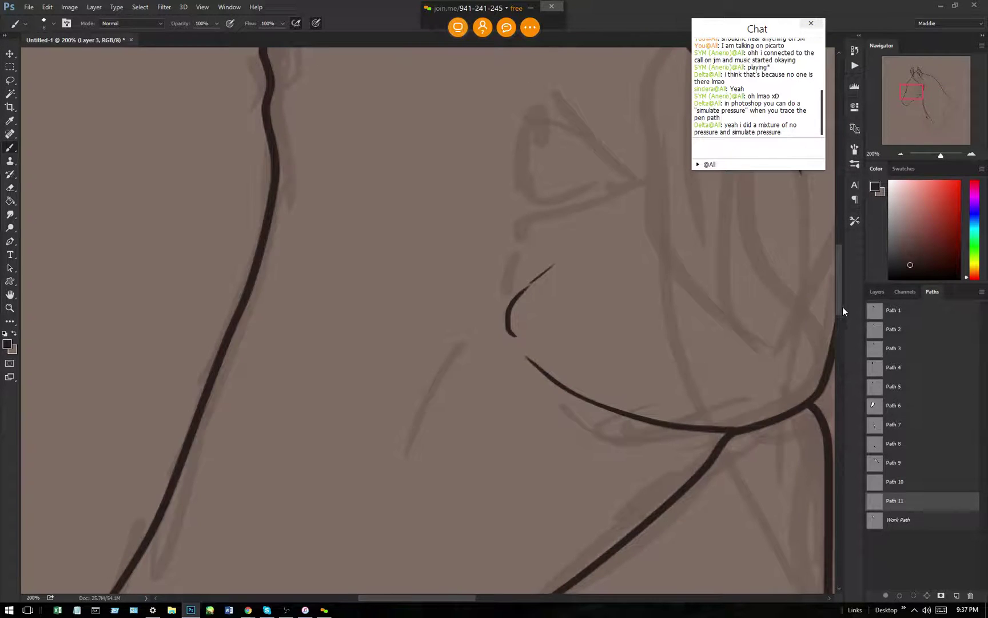
Draw a tapered cheek line running down towards the muzzle, and outline the nostril with small detail strokes inside it.
{"action": "left_click_drag", "start_coordinate": [842, 310], "coordinate": [840, 334]}
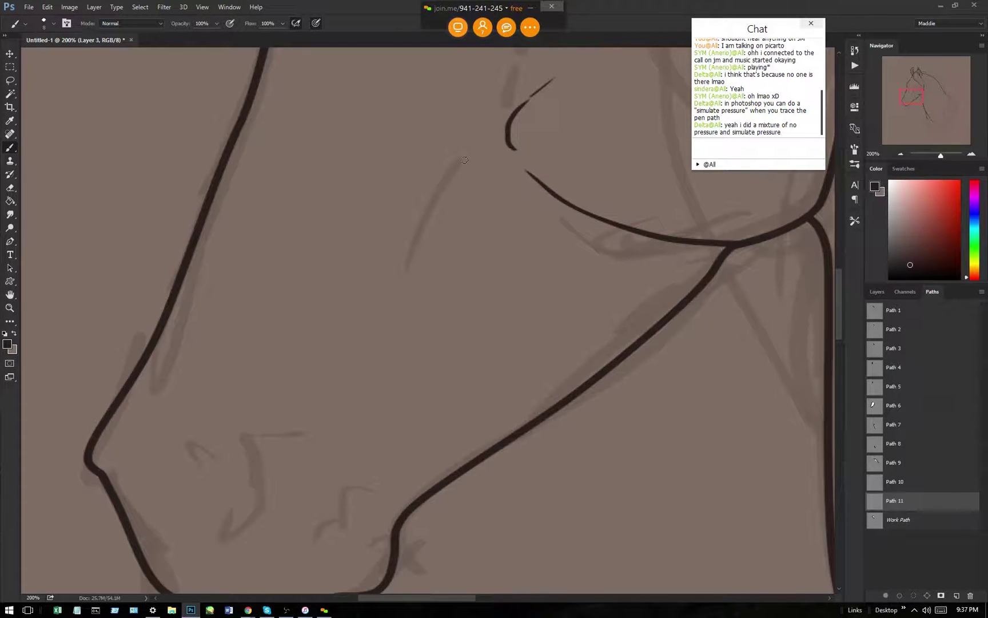
{"action": "mouse_move", "coordinate": [466, 155]}
{"action": "left_mouse_down"}
{"action": "mouse_move", "coordinate": [381, 268]}
{"action": "mouse_move", "coordinate": [298, 344]}
{"action": "left_mouse_up"}
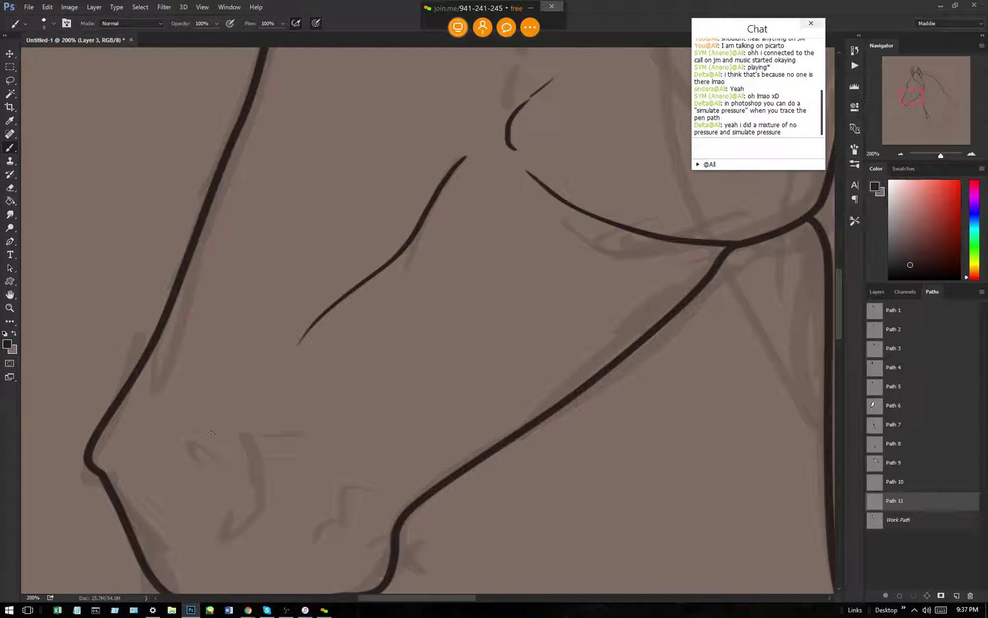
{"action": "mouse_move", "coordinate": [203, 429]}
{"action": "left_mouse_down"}
{"action": "mouse_move", "coordinate": [253, 464]}
{"action": "mouse_move", "coordinate": [255, 522]}
{"action": "mouse_move", "coordinate": [237, 541]}
{"action": "mouse_move", "coordinate": [207, 511]}
{"action": "mouse_move", "coordinate": [196, 448]}
{"action": "left_mouse_up"}
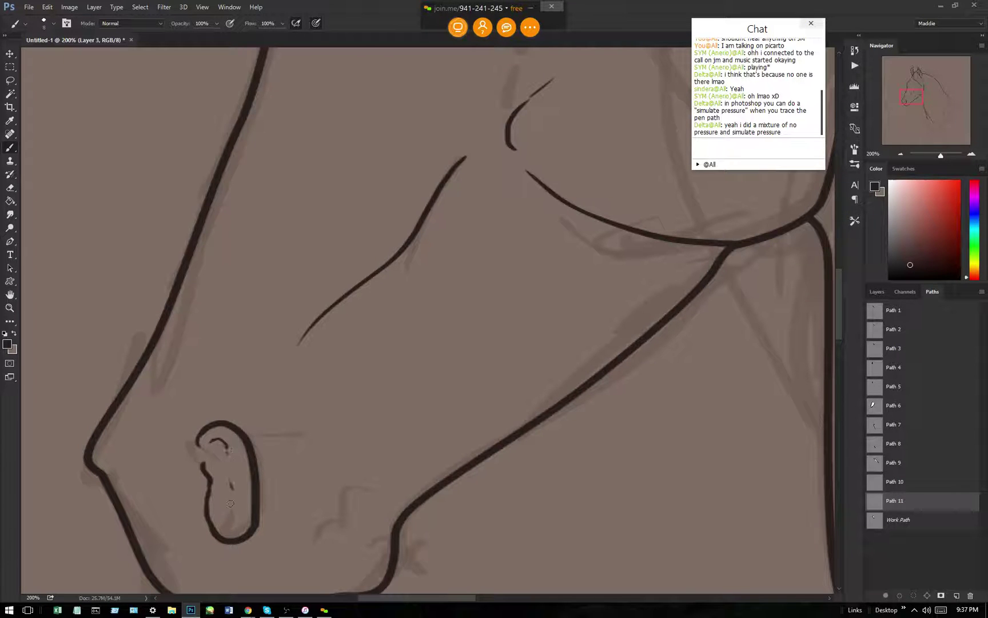
{"action": "left_click_drag", "start_coordinate": [230, 503], "coordinate": [234, 518]}
Draw the mouth line slanting down to the lip, and add thin broken contour strokes around the nostril and along the muzzle's front.
{"action": "scroll", "coordinate": [838, 296], "scroll_direction": "down", "scroll_amount": 5}
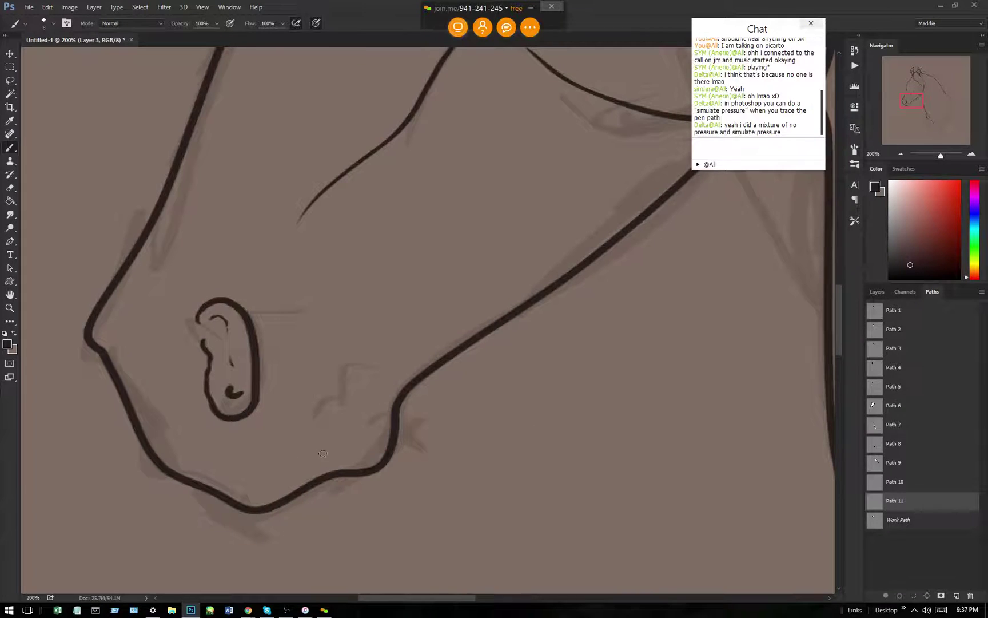
{"action": "mouse_move", "coordinate": [317, 454]}
{"action": "left_mouse_down"}
{"action": "mouse_move", "coordinate": [367, 392]}
{"action": "mouse_move", "coordinate": [287, 488]}
{"action": "left_mouse_up"}
{"action": "key", "text": "ctrl+z"}
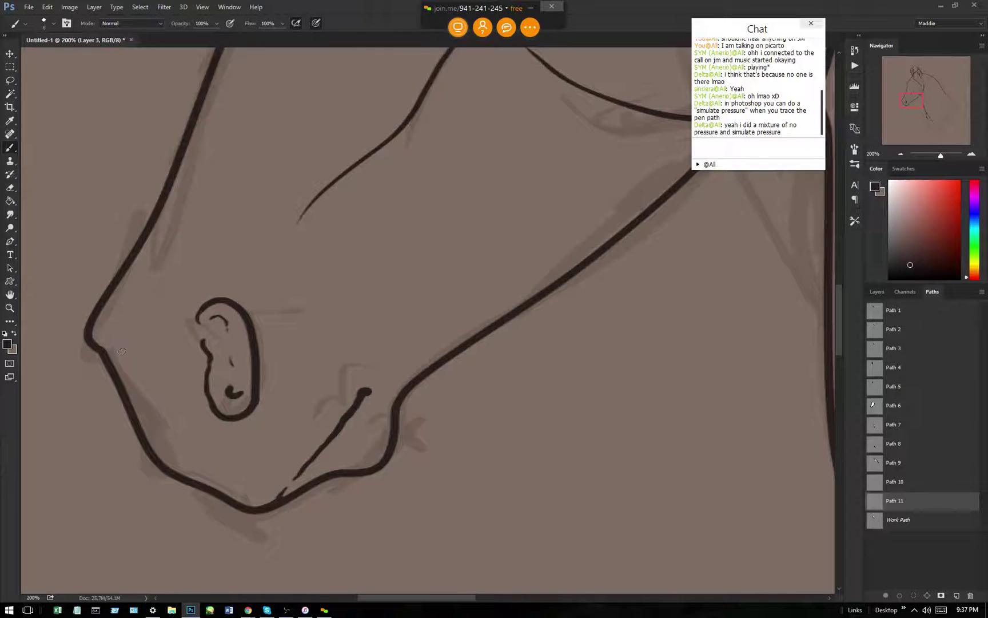
{"action": "mouse_move", "coordinate": [122, 351]}
{"action": "left_mouse_down"}
{"action": "mouse_move", "coordinate": [150, 408]}
{"action": "mouse_move", "coordinate": [177, 423]}
{"action": "left_mouse_up"}
{"action": "mouse_move", "coordinate": [181, 398]}
{"action": "left_mouse_down"}
{"action": "mouse_move", "coordinate": [176, 314]}
{"action": "mouse_move", "coordinate": [122, 307]}
{"action": "left_mouse_up"}
{"action": "left_click_drag", "start_coordinate": [277, 383], "coordinate": [279, 298]}
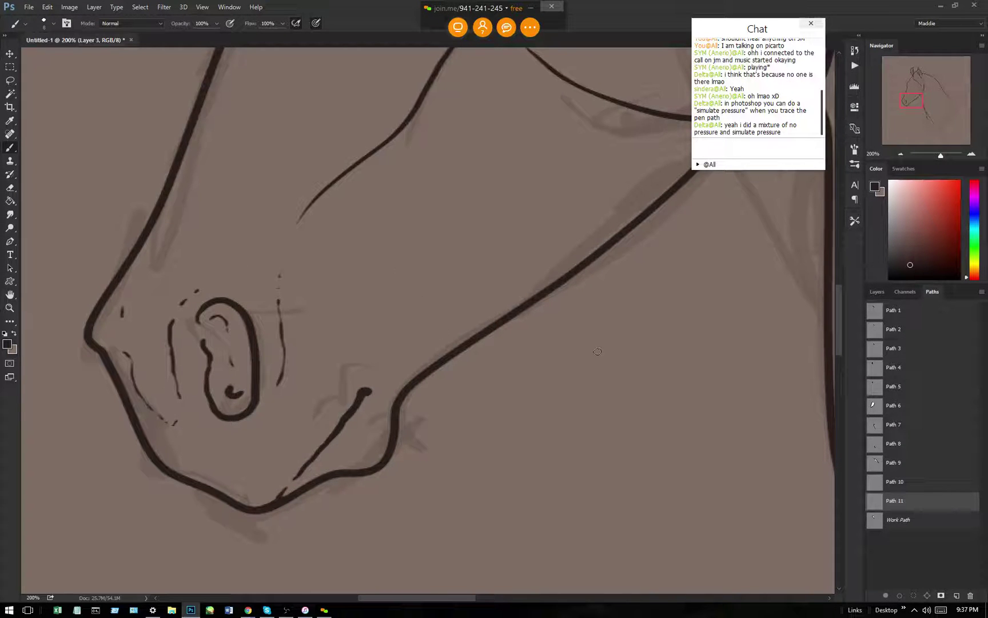
Draw three tapered hair strands inside the forelock: one rising from its lower edge and two fanning out from its top beside the ear.
{"action": "scroll", "coordinate": [598, 351], "scroll_direction": "down", "scroll_amount": 5}
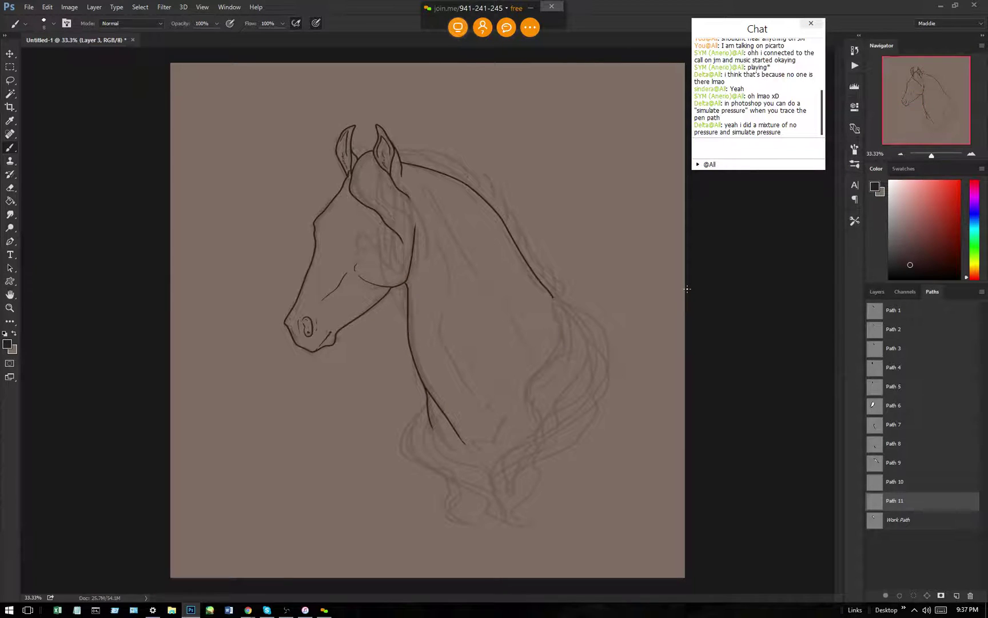
{"action": "scroll", "coordinate": [801, 258], "scroll_direction": "up", "scroll_amount": 1}
{"action": "left_click_drag", "start_coordinate": [840, 306], "coordinate": [836, 270]}
{"action": "scroll", "coordinate": [746, 315], "scroll_direction": "up", "scroll_amount": 1}
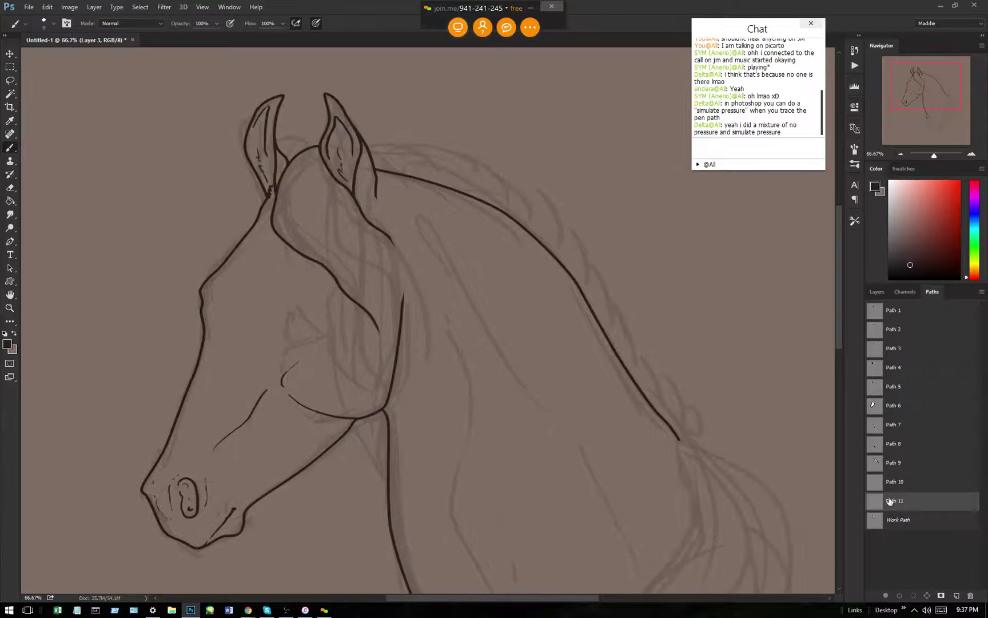
{"action": "scroll", "coordinate": [485, 286], "scroll_direction": "up", "scroll_amount": 1}
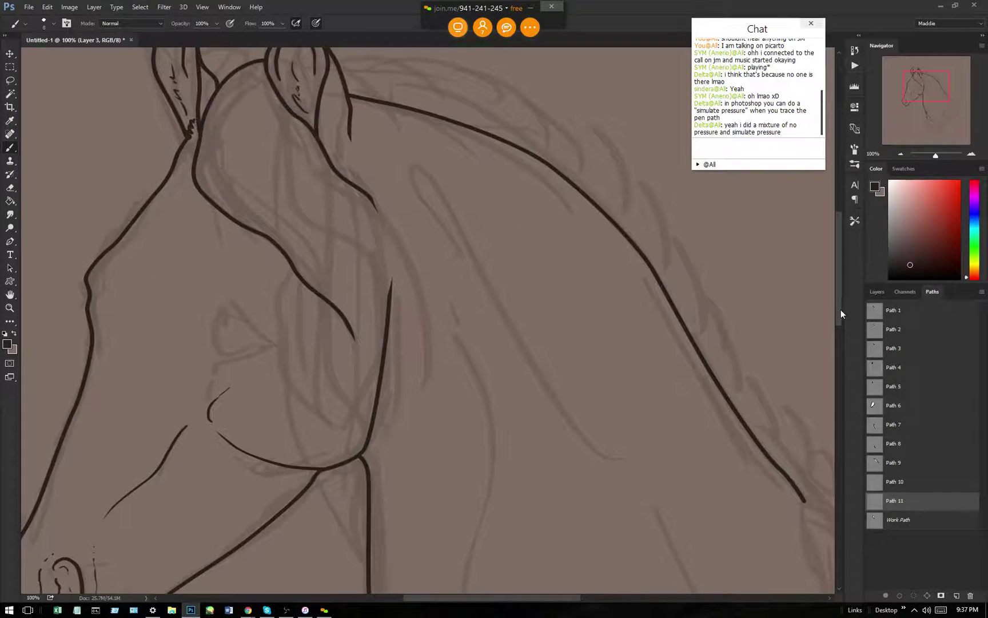
{"action": "left_click_drag", "start_coordinate": [840, 313], "coordinate": [839, 287]}
{"action": "scroll", "coordinate": [287, 303], "scroll_direction": "up", "scroll_amount": 1}
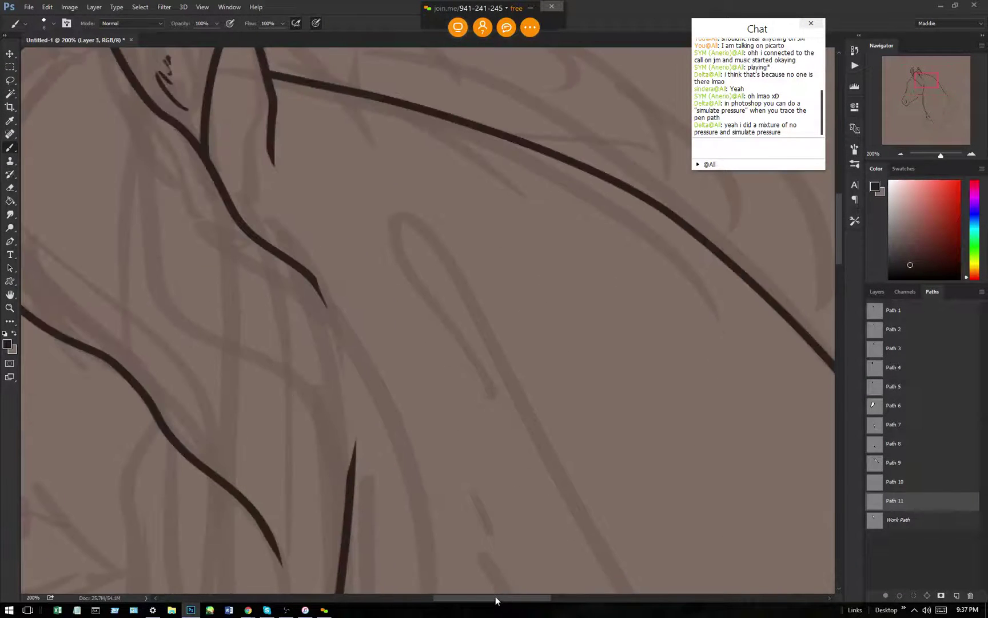
{"action": "left_click_drag", "start_coordinate": [494, 596], "coordinate": [458, 596]}
{"action": "left_click_drag", "start_coordinate": [841, 247], "coordinate": [841, 234]}
{"action": "mouse_move", "coordinate": [358, 460]}
{"action": "left_mouse_down"}
{"action": "mouse_move", "coordinate": [278, 367]}
{"action": "mouse_move", "coordinate": [271, 303]}
{"action": "mouse_move", "coordinate": [307, 193]}
{"action": "left_mouse_up"}
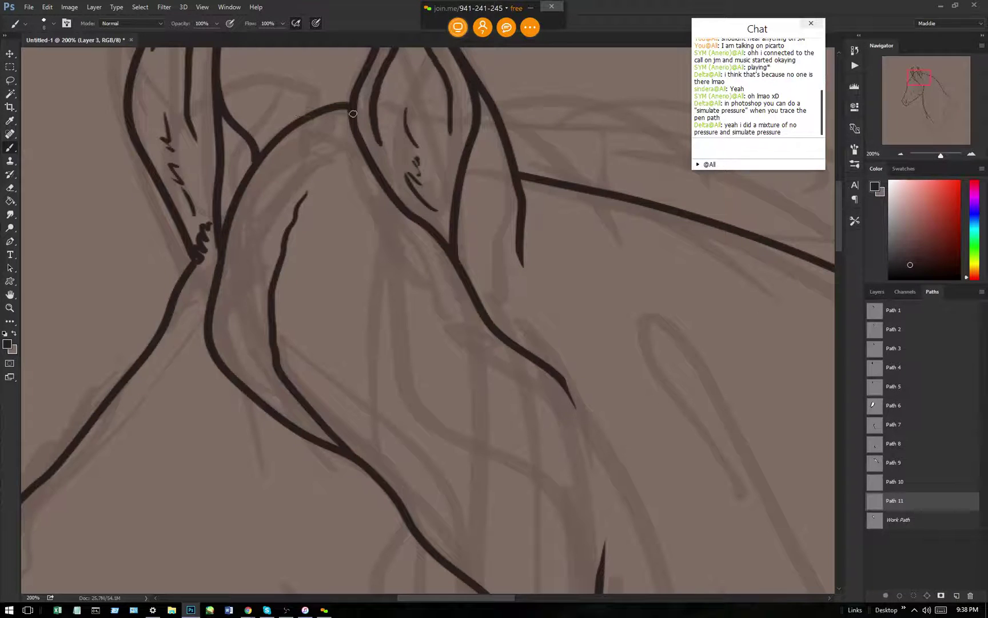
{"action": "mouse_move", "coordinate": [351, 108]}
{"action": "left_mouse_down"}
{"action": "mouse_move", "coordinate": [336, 155]}
{"action": "mouse_move", "coordinate": [399, 295]}
{"action": "mouse_move", "coordinate": [463, 369]}
{"action": "left_mouse_up"}
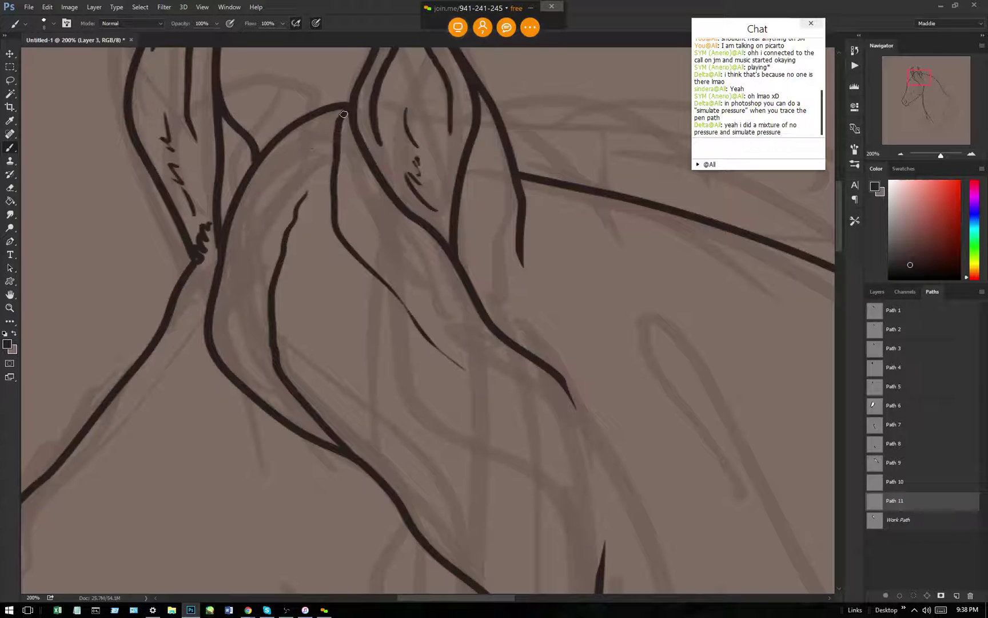
{"action": "mouse_move", "coordinate": [343, 110]}
{"action": "left_mouse_down"}
{"action": "mouse_move", "coordinate": [288, 175]}
{"action": "mouse_move", "coordinate": [259, 243]}
{"action": "left_mouse_up"}
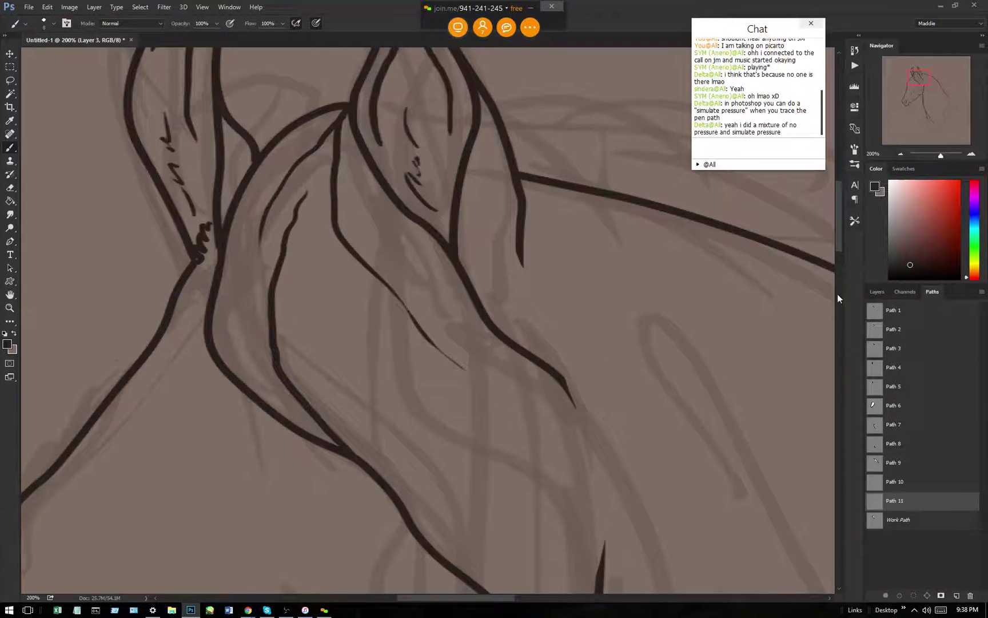
Add a new layer above Layer 3 for sketching the rest of the forelock.
{"action": "scroll", "coordinate": [838, 246], "scroll_direction": "down", "scroll_amount": 3}
{"action": "key", "text": "ctrl+minus"}
{"action": "key", "text": "ctrl+minus"}
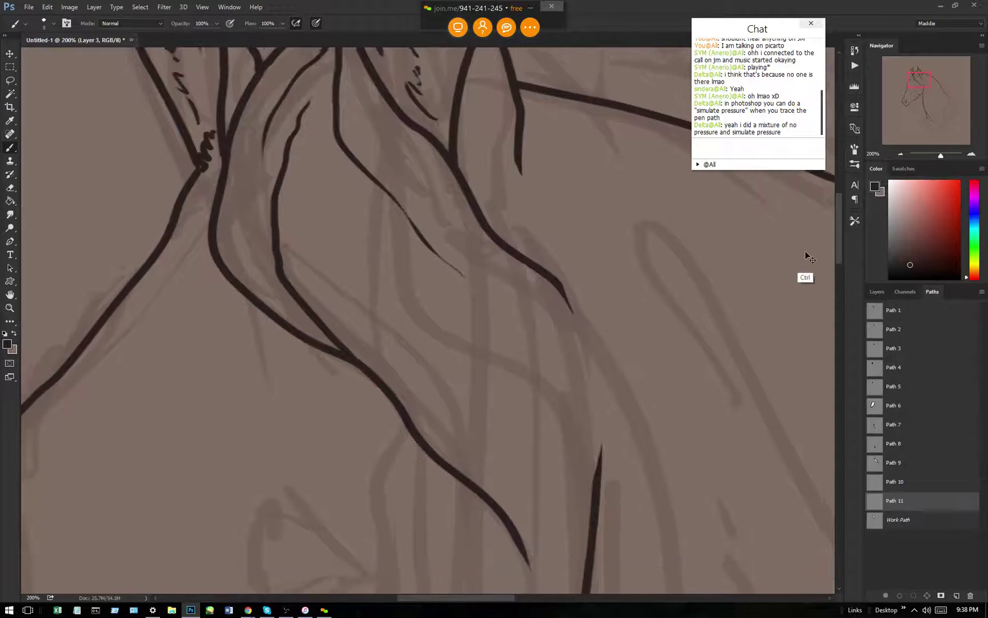
{"action": "key", "text": "ctrl+plus"}
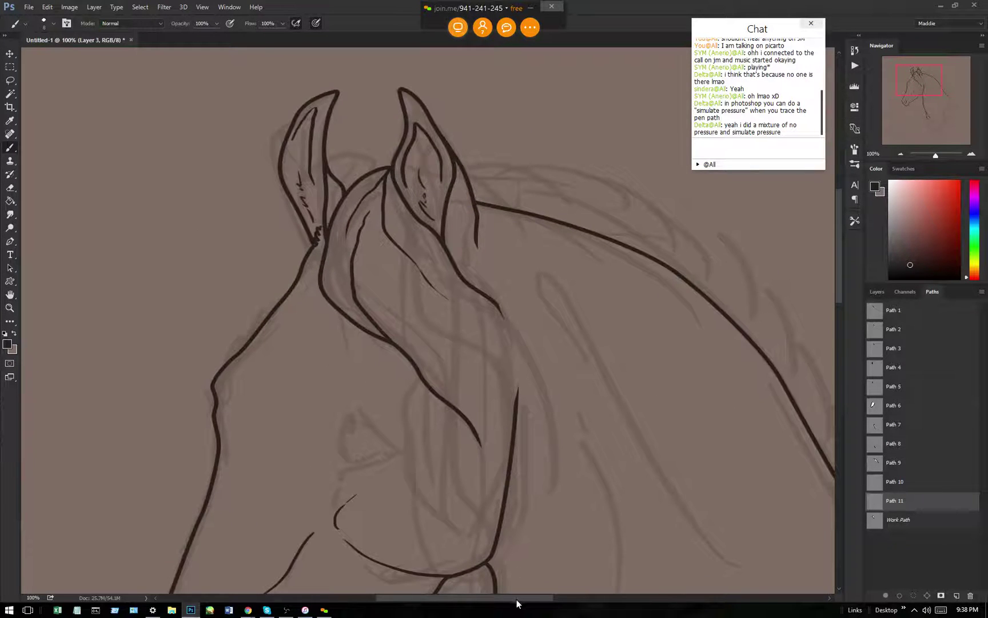
{"action": "left_click_drag", "start_coordinate": [525, 600], "coordinate": [484, 597]}
{"action": "key", "text": "ctrl+plus"}
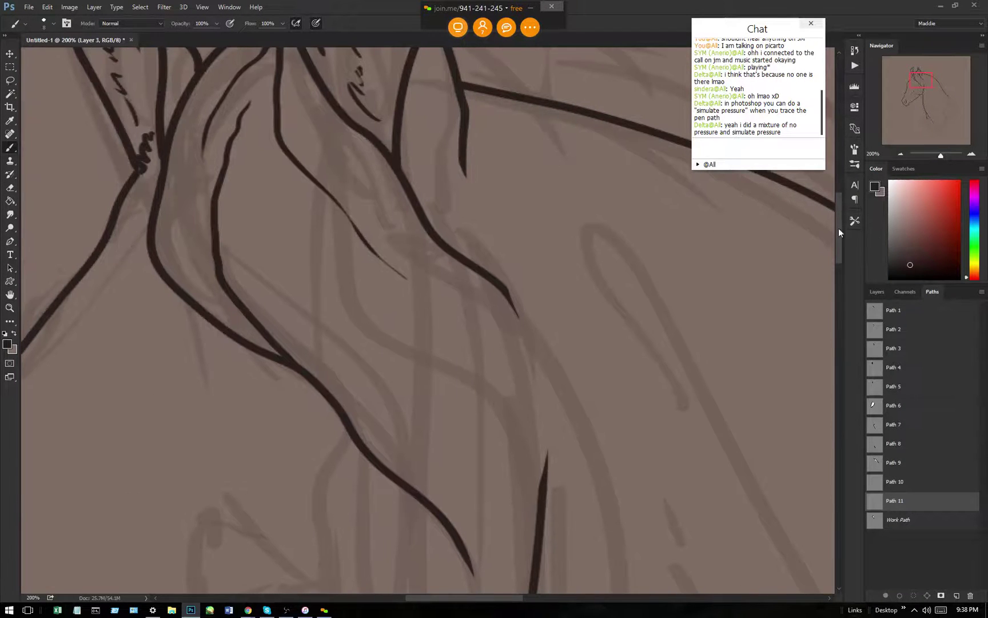
{"action": "left_click_drag", "start_coordinate": [836, 241], "coordinate": [834, 255]}
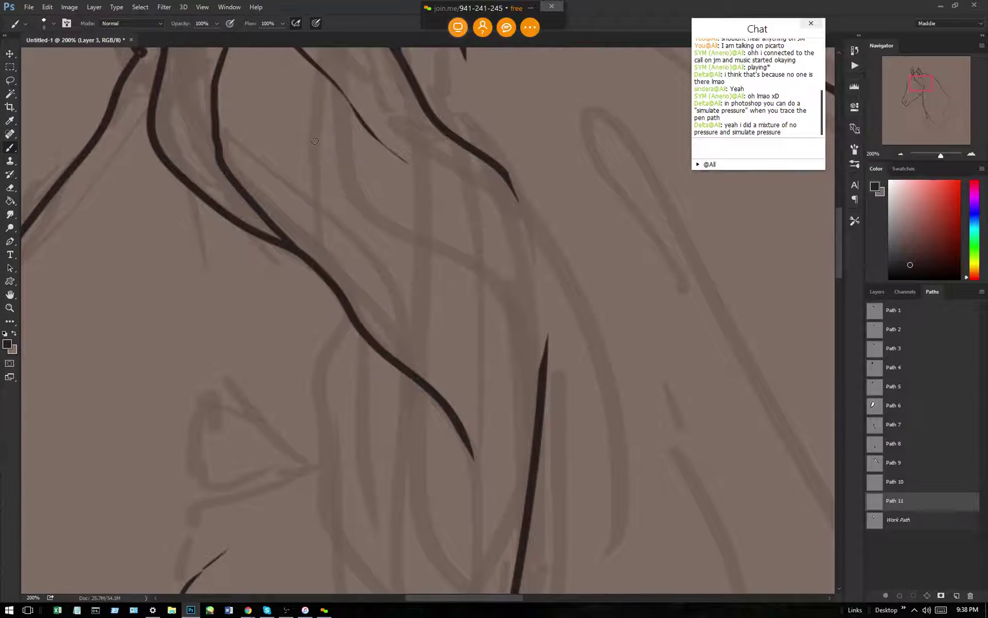
{"action": "left_click", "coordinate": [877, 292]}
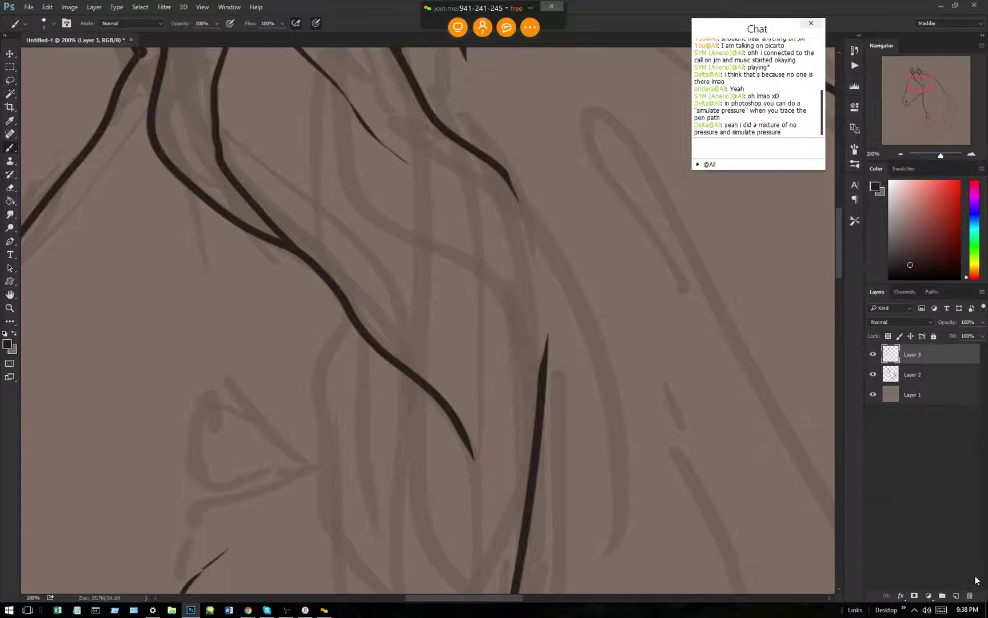
{"action": "left_click", "coordinate": [956, 595]}
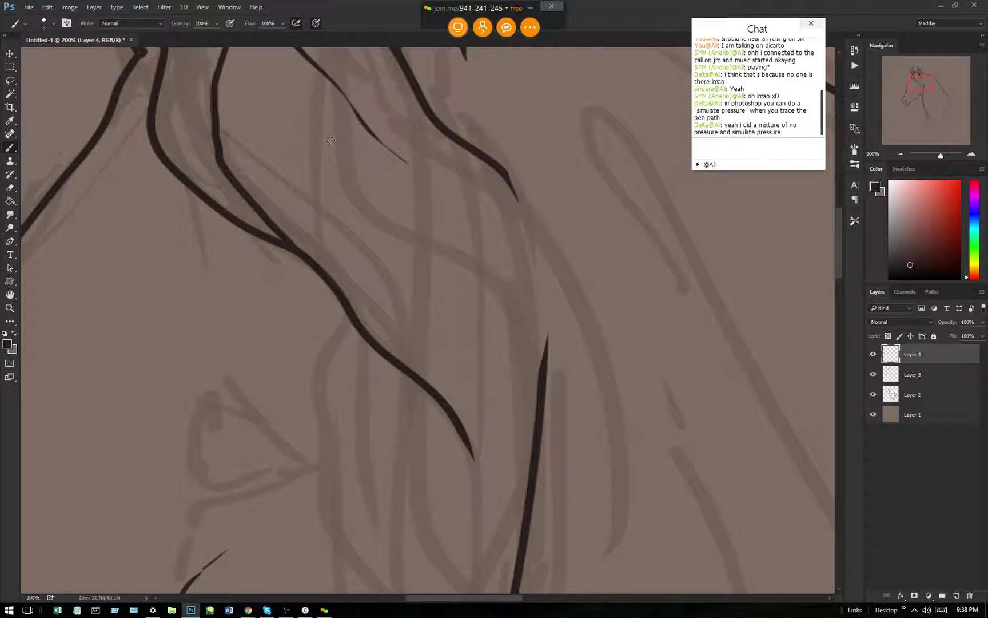
Sketch the lower forelock as overlapping wavy locks with pointed tips, including a short lock that extends the outer hair contour.
{"action": "mouse_move", "coordinate": [306, 122]}
{"action": "left_mouse_down"}
{"action": "mouse_move", "coordinate": [309, 170]}
{"action": "mouse_move", "coordinate": [454, 420]}
{"action": "left_mouse_up"}
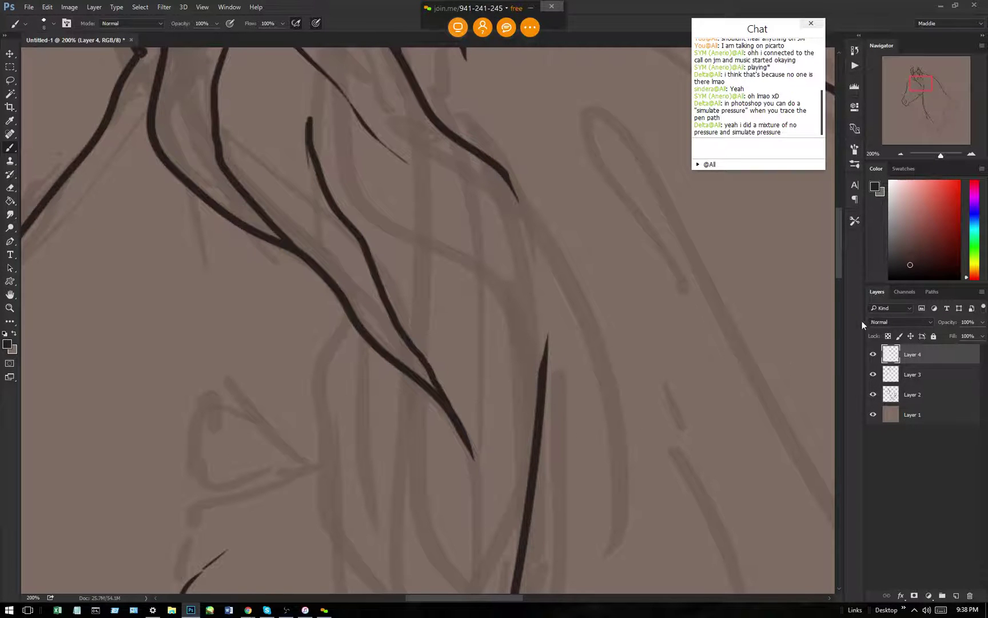
{"action": "left_click_drag", "start_coordinate": [840, 272], "coordinate": [834, 258]}
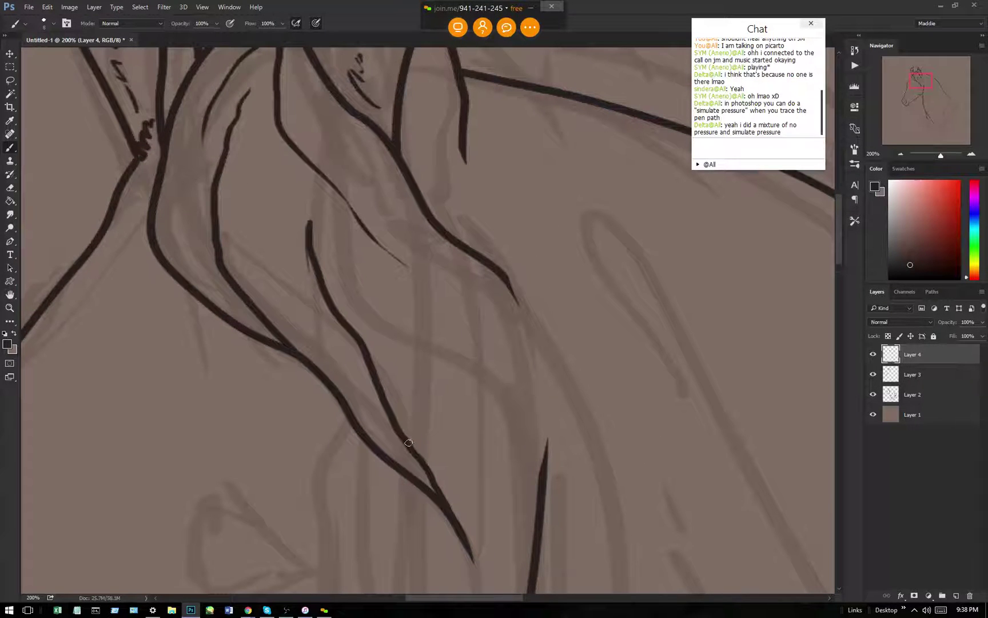
{"action": "mouse_move", "coordinate": [381, 390]}
{"action": "left_mouse_down"}
{"action": "mouse_move", "coordinate": [449, 410]}
{"action": "mouse_move", "coordinate": [515, 482]}
{"action": "mouse_move", "coordinate": [496, 383]}
{"action": "mouse_move", "coordinate": [376, 309]}
{"action": "left_mouse_up"}
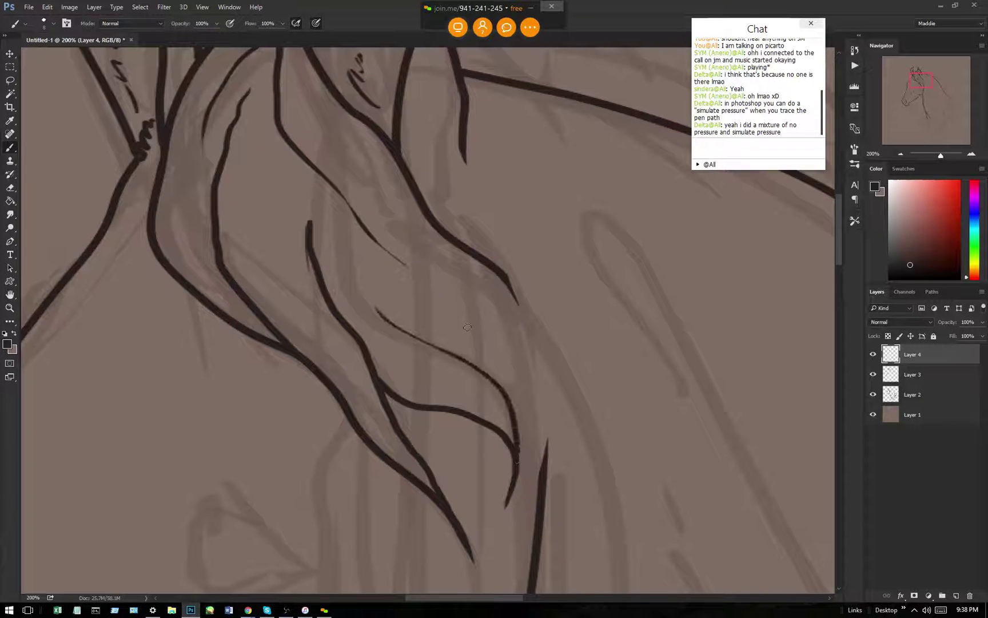
{"action": "left_click_drag", "start_coordinate": [517, 413], "coordinate": [400, 236]}
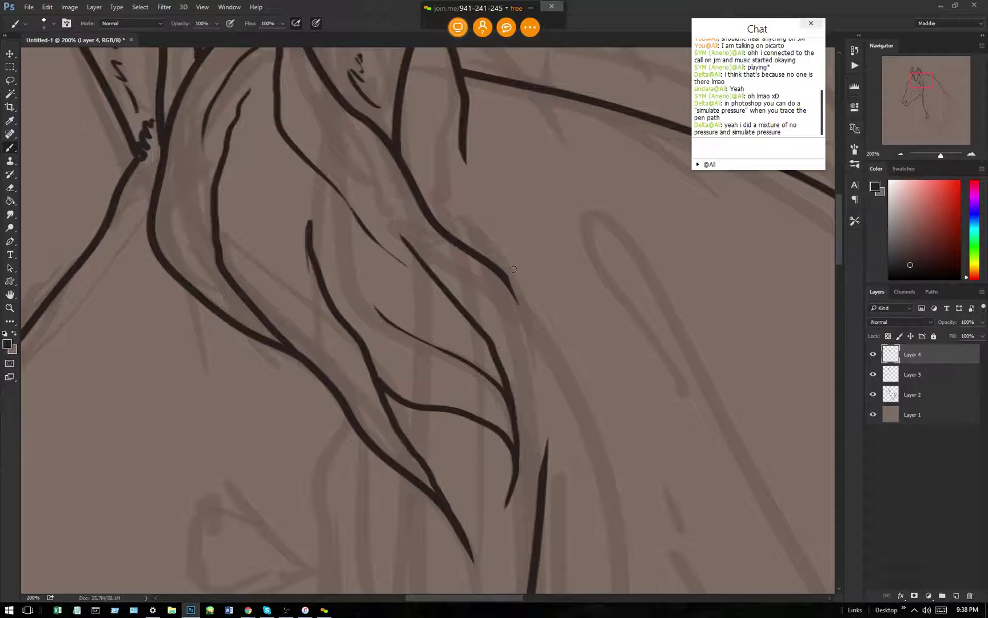
{"action": "mouse_move", "coordinate": [502, 272]}
{"action": "left_mouse_down"}
{"action": "mouse_move", "coordinate": [532, 339]}
{"action": "mouse_move", "coordinate": [530, 383]}
{"action": "mouse_move", "coordinate": [483, 324]}
{"action": "left_mouse_up"}
{"action": "left_click_drag", "start_coordinate": [529, 362], "coordinate": [470, 279]}
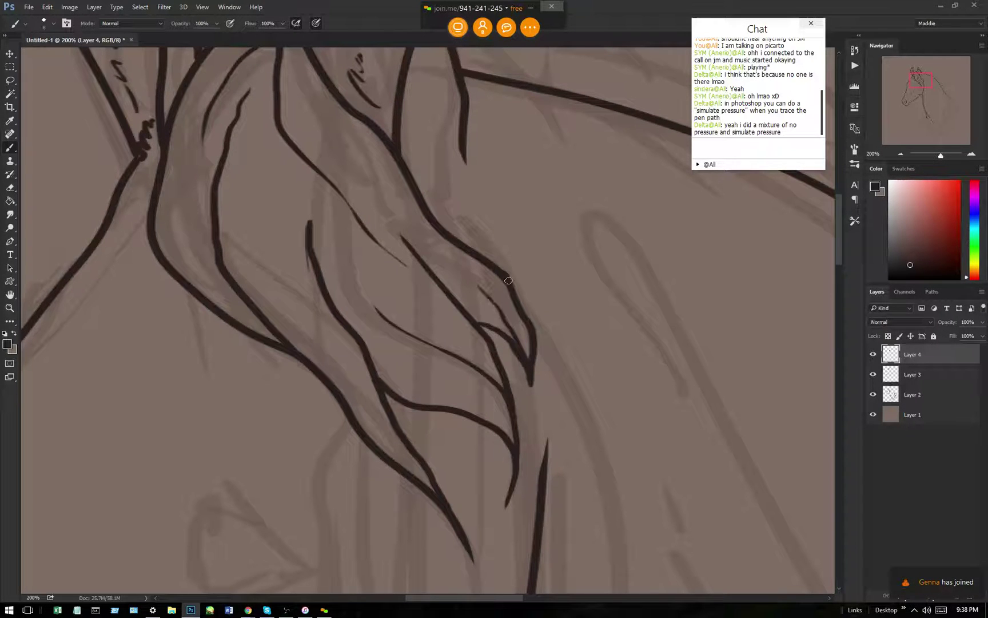
Reduce the opacity of Layer 4 to 37% and make Layer 3 the active layer.
{"action": "left_click", "coordinate": [982, 322]}
{"action": "left_click", "coordinate": [951, 335]}
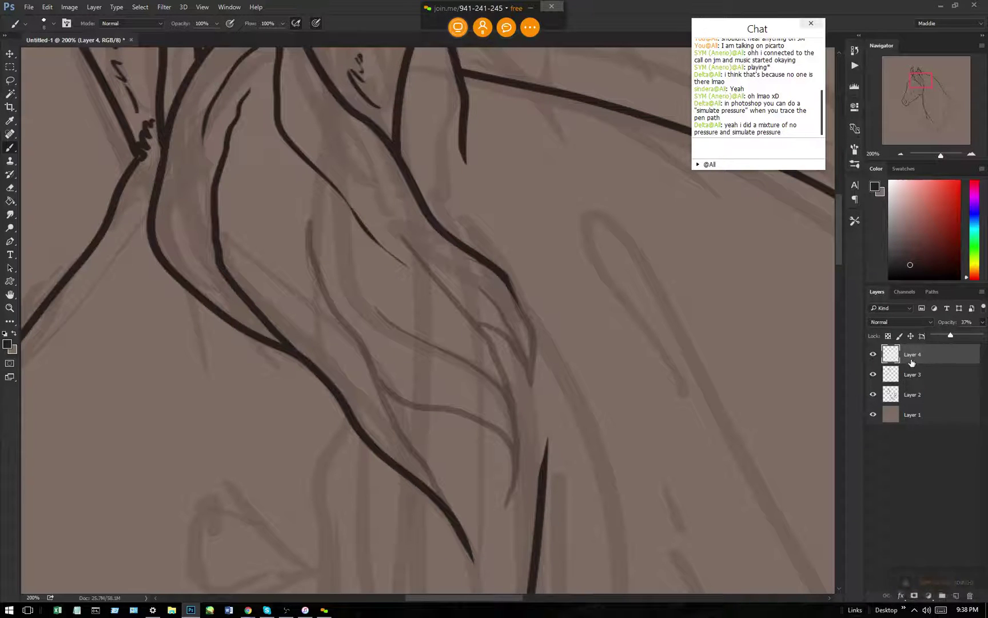
{"action": "left_click", "coordinate": [912, 374]}
With the Pen tool, trace the sketched inner edge of the front lock from its lower tip up to its top end on Path 11.
{"action": "left_click", "coordinate": [932, 292]}
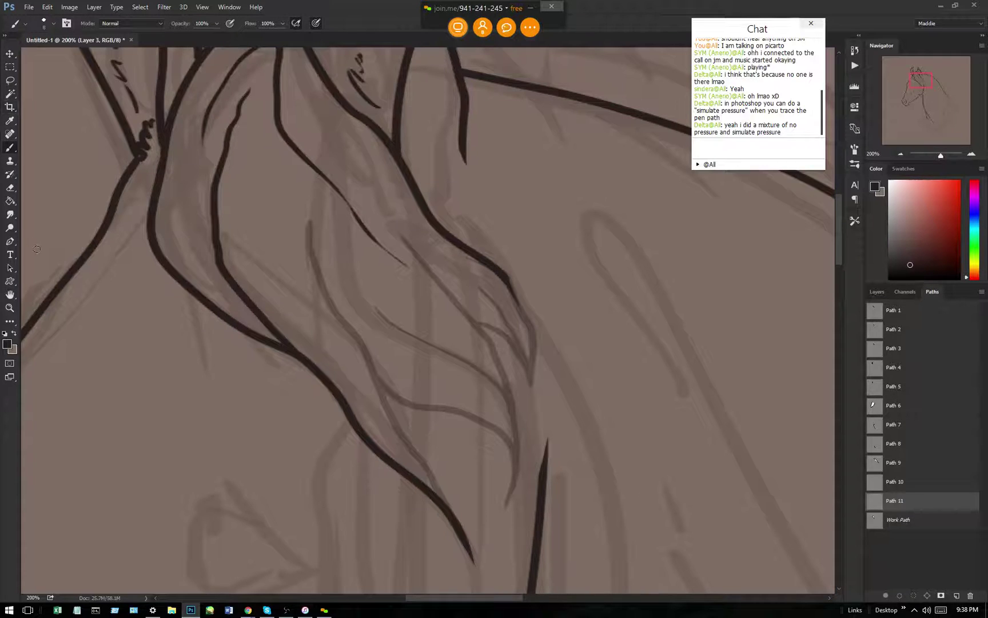
{"action": "left_click", "coordinate": [9, 241]}
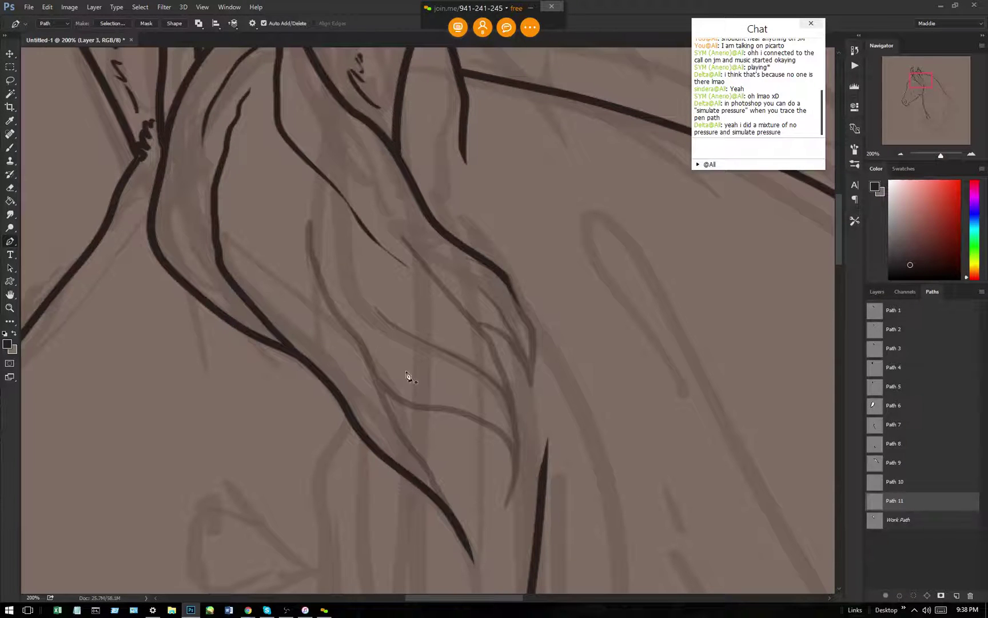
{"action": "left_click", "coordinate": [453, 518]}
{"action": "left_click_drag", "start_coordinate": [415, 444], "coordinate": [414, 442]}
{"action": "left_click_drag", "start_coordinate": [380, 393], "coordinate": [367, 369]}
{"action": "left_click_drag", "start_coordinate": [341, 308], "coordinate": [302, 212]}
{"action": "left_click", "coordinate": [271, 153]}
{"action": "key", "text": "ctrl"}
{"action": "right_click", "coordinate": [326, 176]}
{"action": "left_click", "coordinate": [366, 259]}
{"action": "left_click", "coordinate": [563, 204]}
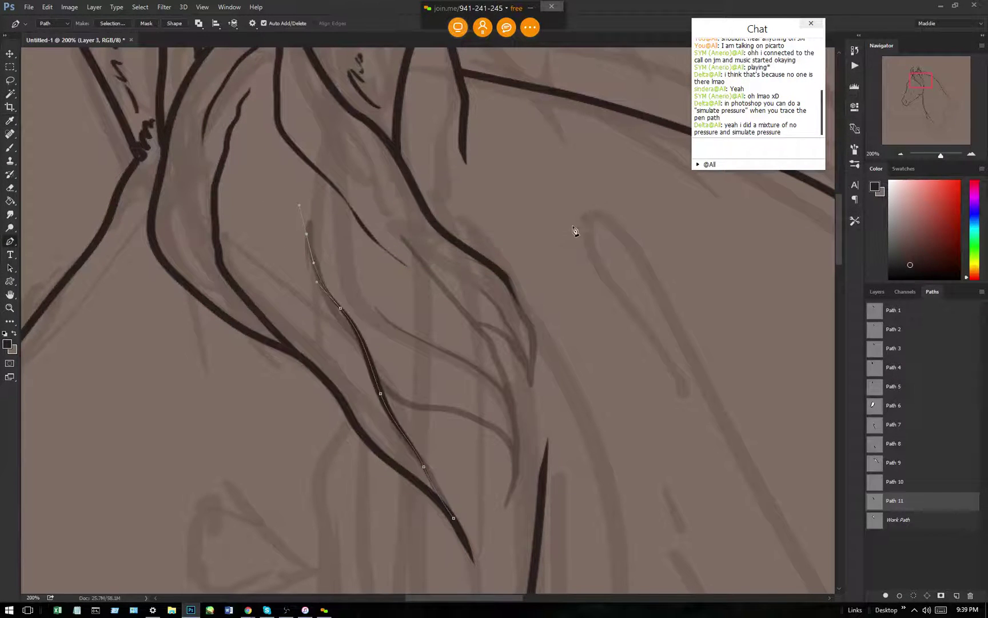
{"action": "key", "text": "ctrl+z"}
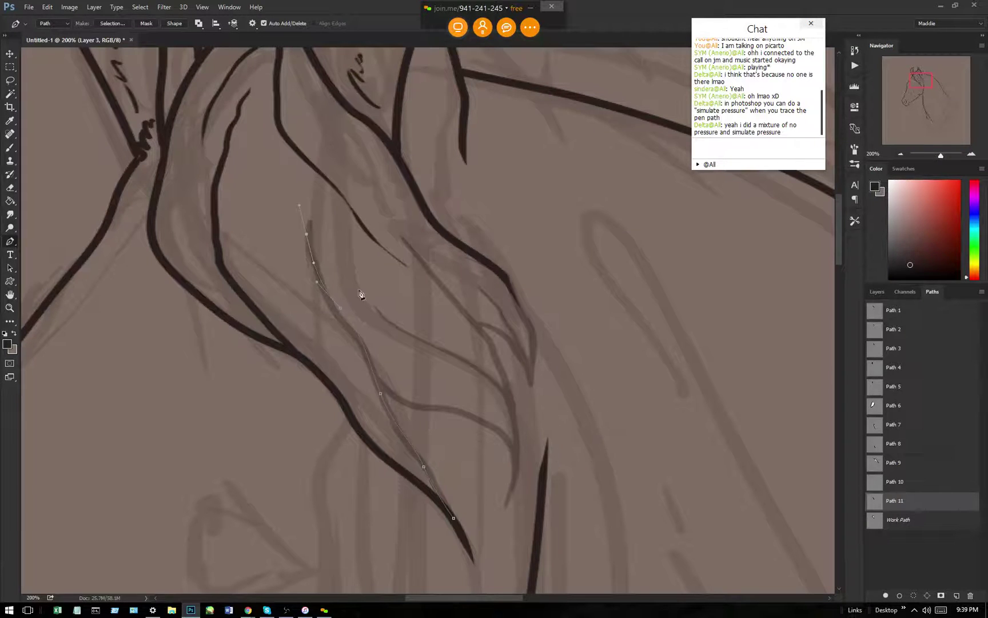
Stroke the traced lock path with the Brush at an even, full width on Layer 3.
{"action": "right_click", "coordinate": [375, 253]}
{"action": "left_click", "coordinate": [440, 332]}
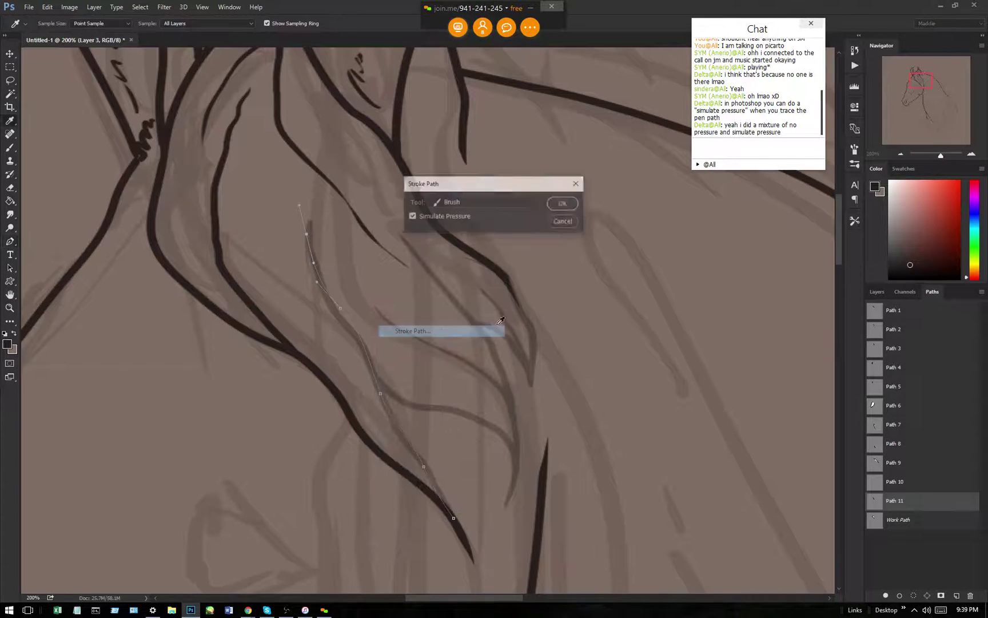
{"action": "left_click", "coordinate": [563, 205]}
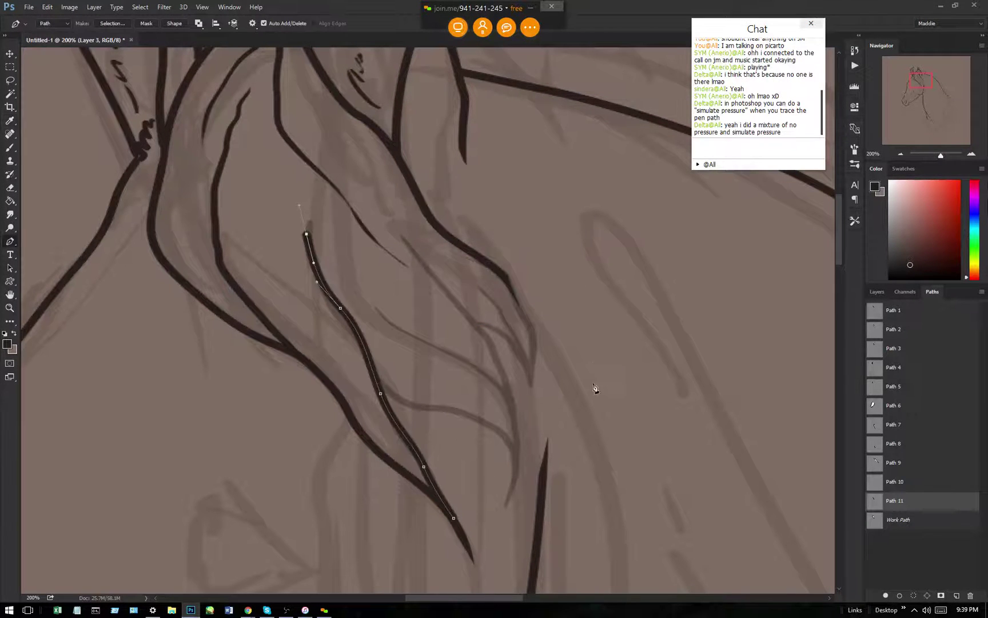
Taper the upper end of the stroked lock line with the Eraser, and add a new path, Path 12.
{"action": "left_click", "coordinate": [877, 291]}
{"action": "left_click", "coordinate": [11, 69]}
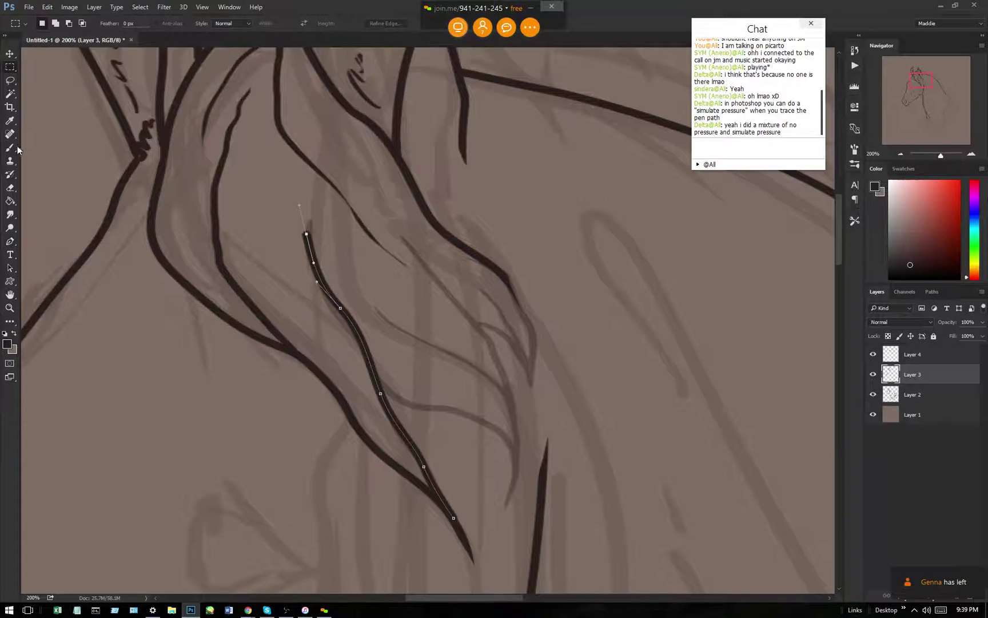
{"action": "left_click", "coordinate": [11, 192]}
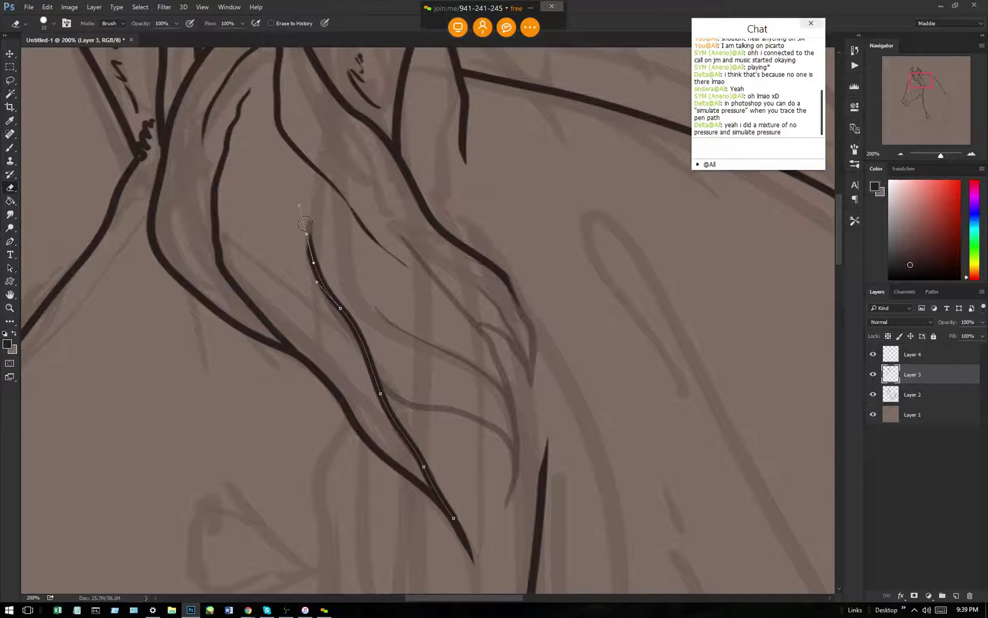
{"action": "left_click_drag", "start_coordinate": [306, 231], "coordinate": [311, 260]}
{"action": "key", "text": "b"}
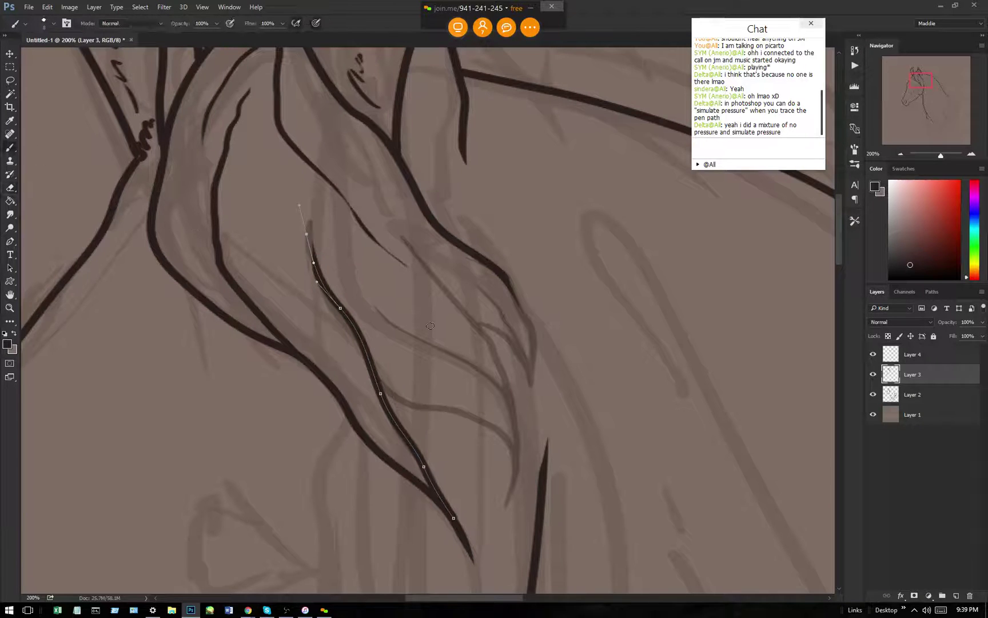
{"action": "left_click", "coordinate": [933, 292]}
{"action": "left_click", "coordinate": [942, 565]}
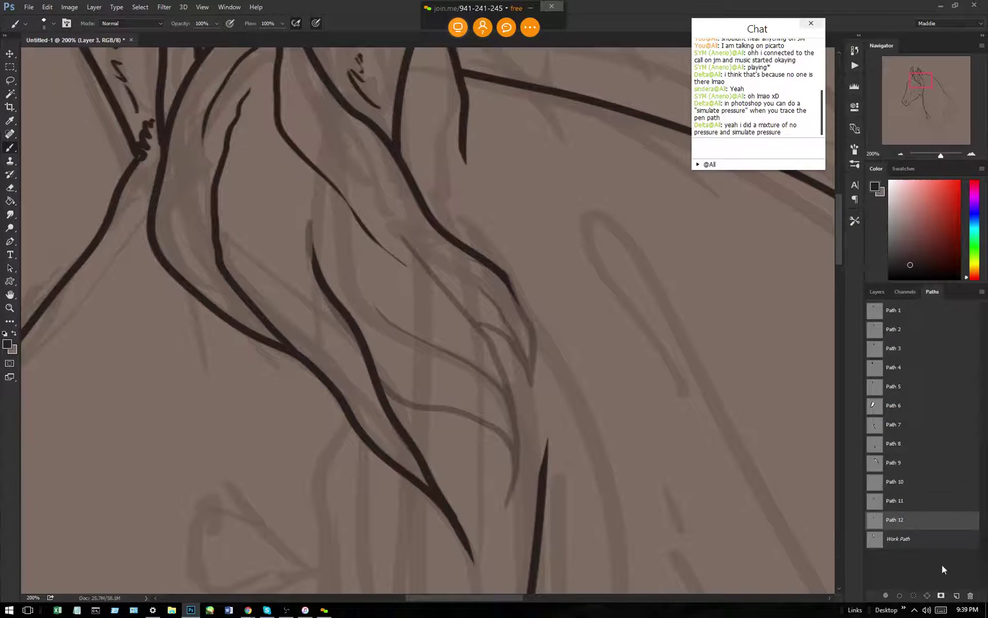
With the Brush on Layer 3, ink the forelock's sketched overlapping strands by its lower right edge and extend the inner lock line upward to a thin tip.
{"action": "left_click", "coordinate": [876, 291]}
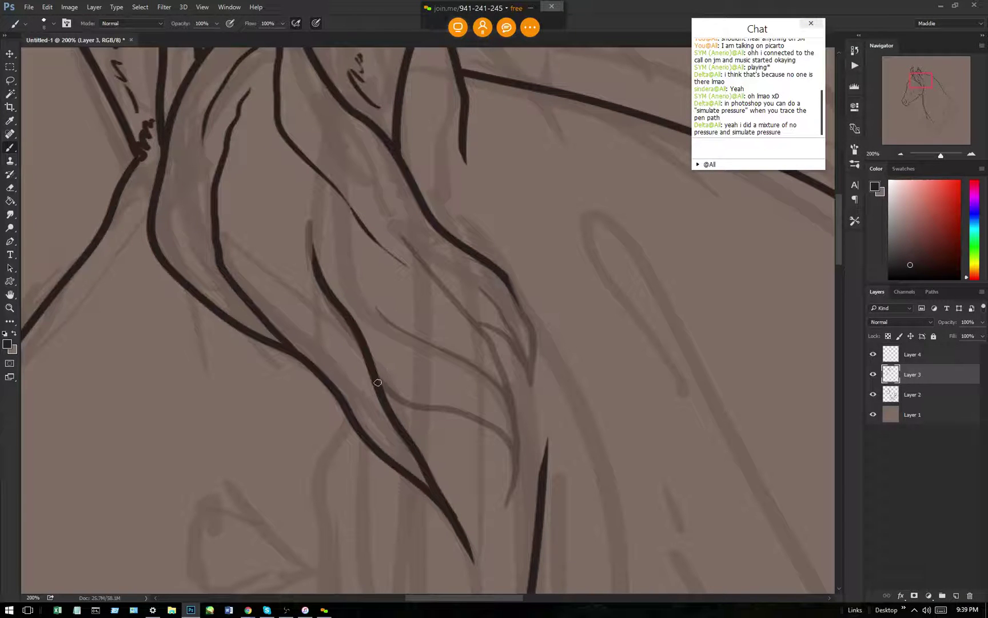
{"action": "mouse_move", "coordinate": [374, 378]}
{"action": "left_mouse_down"}
{"action": "mouse_move", "coordinate": [496, 451]}
{"action": "mouse_move", "coordinate": [488, 504]}
{"action": "mouse_move", "coordinate": [514, 392]}
{"action": "mouse_move", "coordinate": [420, 266]}
{"action": "left_mouse_up"}
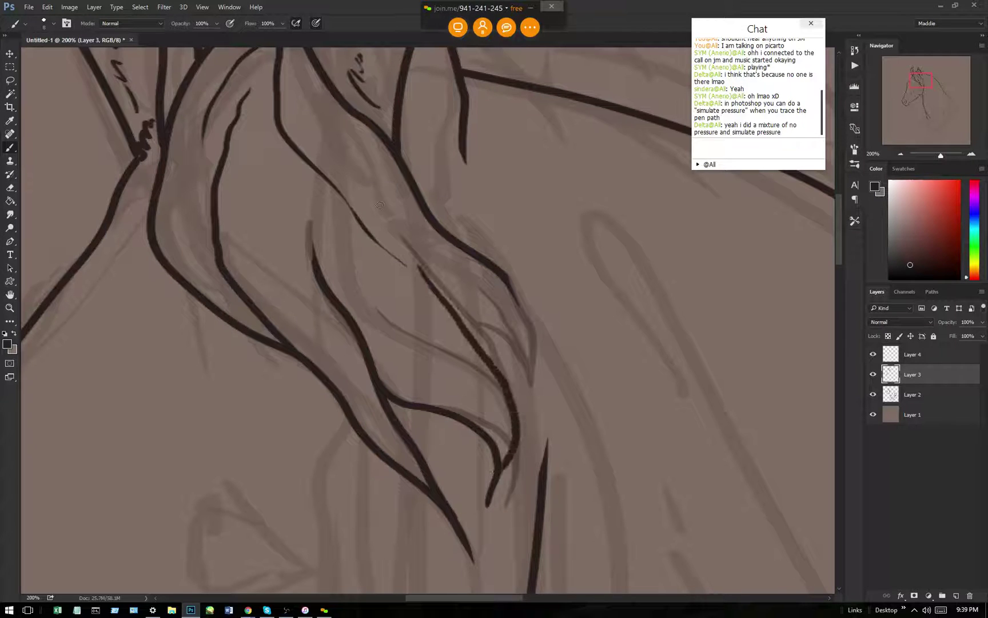
{"action": "left_click_drag", "start_coordinate": [507, 394], "coordinate": [377, 303]}
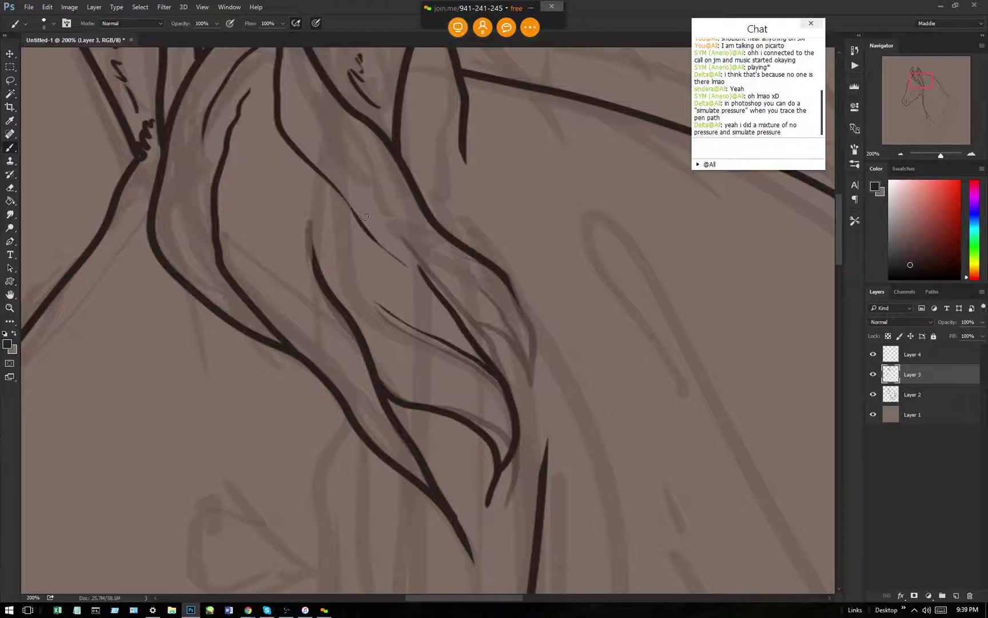
{"action": "mouse_move", "coordinate": [466, 323]}
{"action": "left_mouse_down"}
{"action": "mouse_move", "coordinate": [505, 348]}
{"action": "mouse_move", "coordinate": [522, 409]}
{"action": "left_mouse_up"}
{"action": "mouse_move", "coordinate": [500, 282]}
{"action": "left_mouse_down"}
{"action": "mouse_move", "coordinate": [535, 334]}
{"action": "mouse_move", "coordinate": [526, 384]}
{"action": "mouse_move", "coordinate": [495, 314]}
{"action": "mouse_move", "coordinate": [388, 234]}
{"action": "left_mouse_up"}
{"action": "mouse_move", "coordinate": [529, 341]}
{"action": "left_mouse_down"}
{"action": "mouse_move", "coordinate": [492, 276]}
{"action": "mouse_move", "coordinate": [394, 223]}
{"action": "left_mouse_up"}
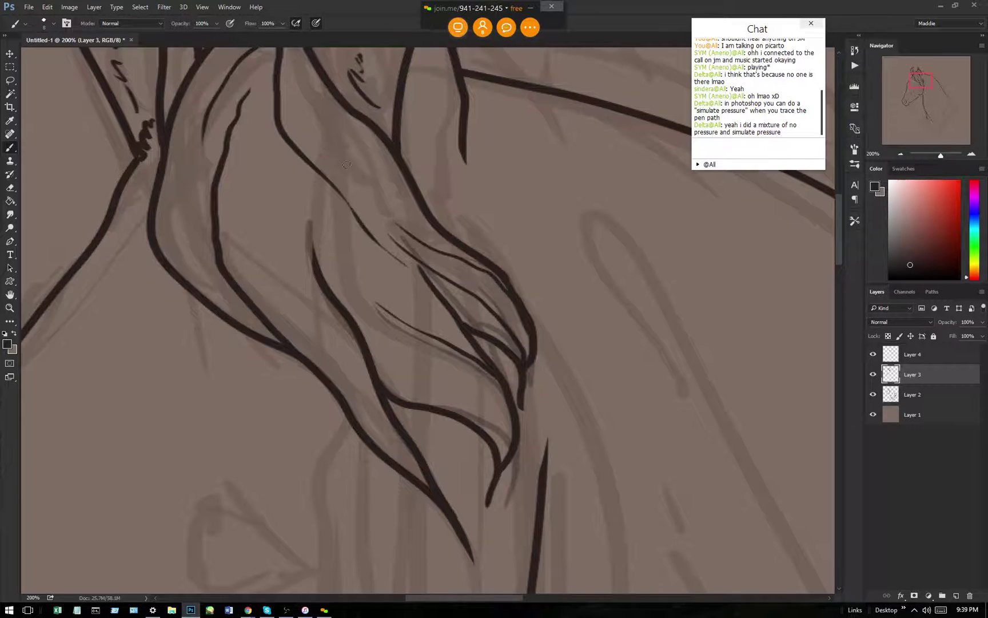
{"action": "left_click_drag", "start_coordinate": [313, 259], "coordinate": [292, 192]}
{"action": "left_click_drag", "start_coordinate": [319, 274], "coordinate": [285, 163]}
{"action": "mouse_move", "coordinate": [270, 110]}
{"action": "left_mouse_down"}
{"action": "mouse_move", "coordinate": [256, 226]}
{"action": "mouse_move", "coordinate": [294, 312]}
{"action": "left_mouse_up"}
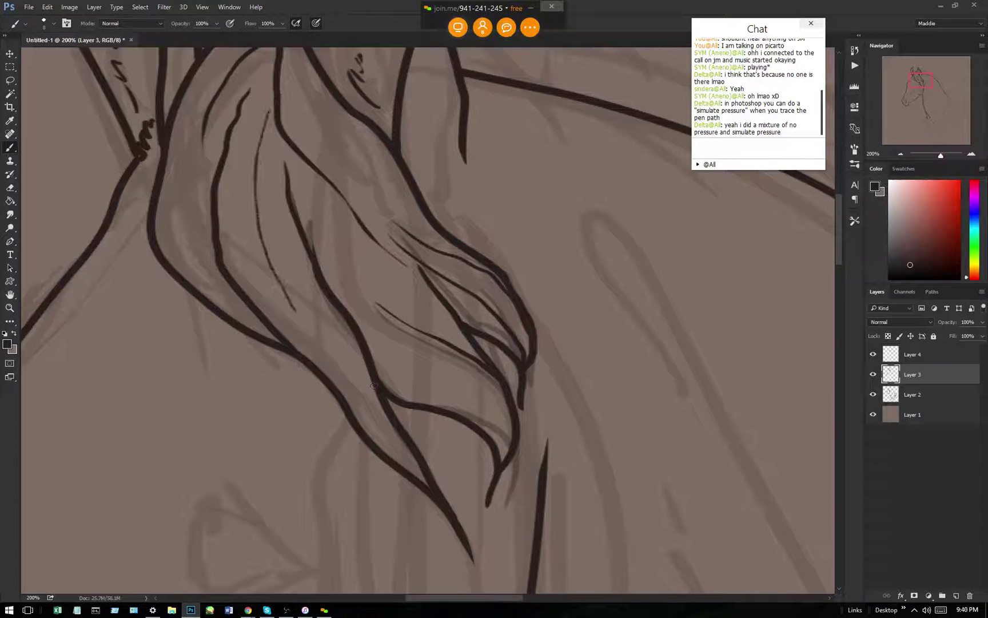
{"action": "key", "text": "ctrl+z"}
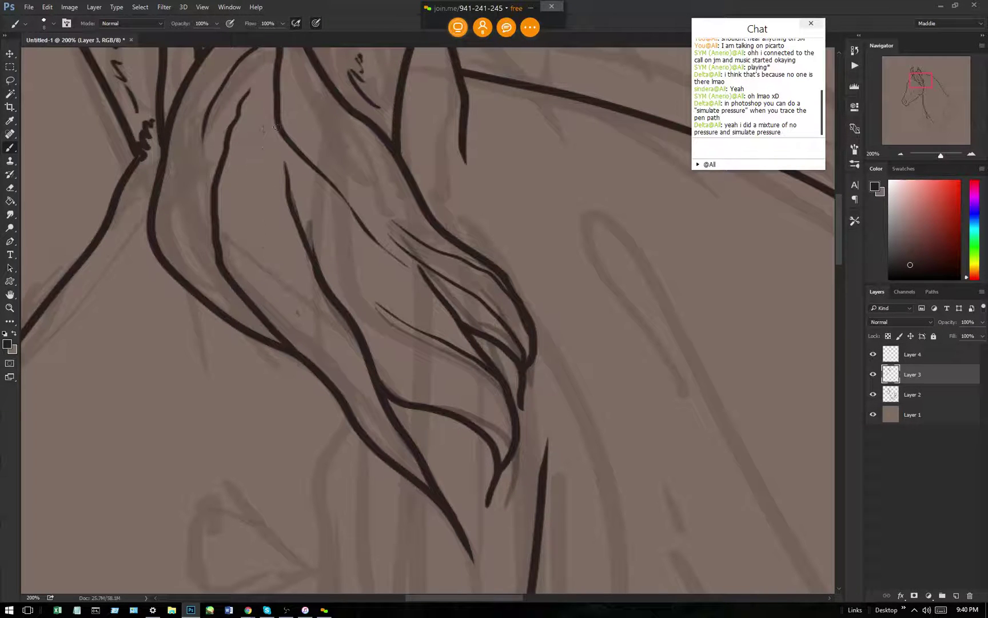
{"action": "left_click_drag", "start_coordinate": [276, 120], "coordinate": [281, 270]}
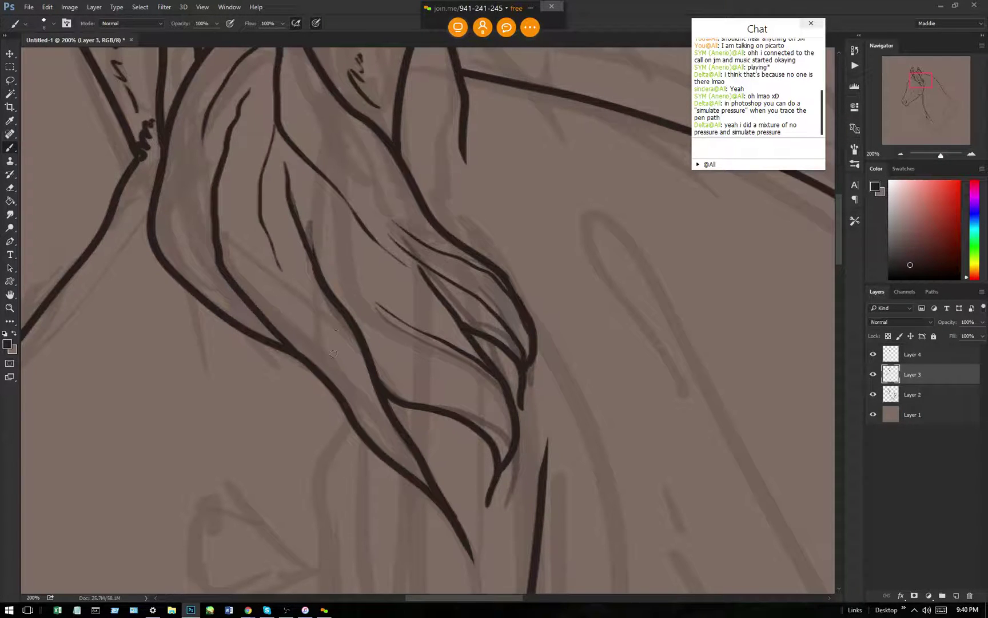
{"action": "key", "text": "ctrl+z"}
{"action": "mouse_move", "coordinate": [277, 114]}
{"action": "left_mouse_down"}
{"action": "mouse_move", "coordinate": [276, 177]}
{"action": "mouse_move", "coordinate": [314, 335]}
{"action": "left_mouse_up"}
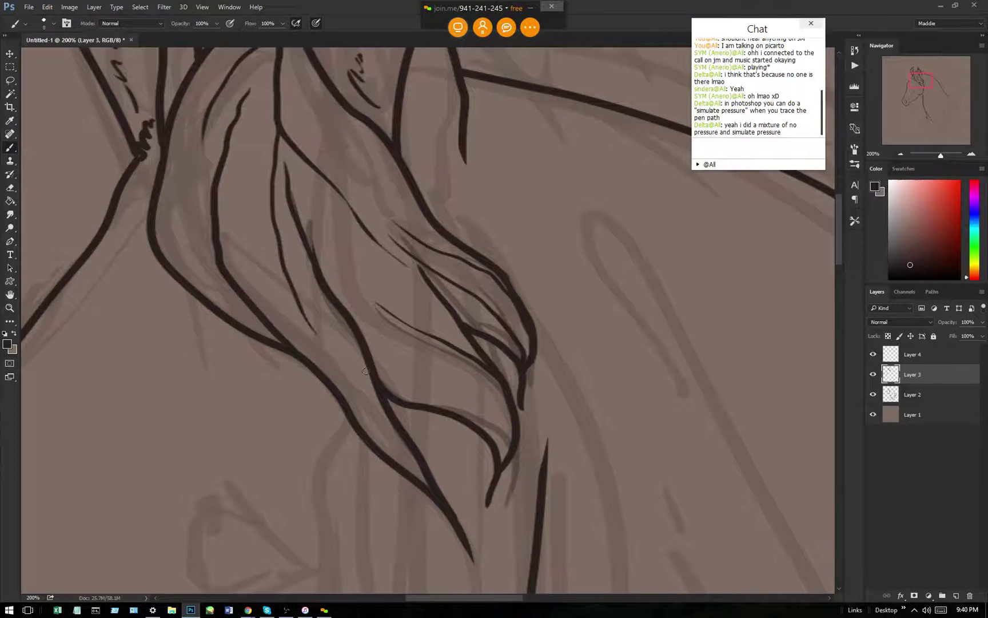
{"action": "key", "text": "ctrl+z"}
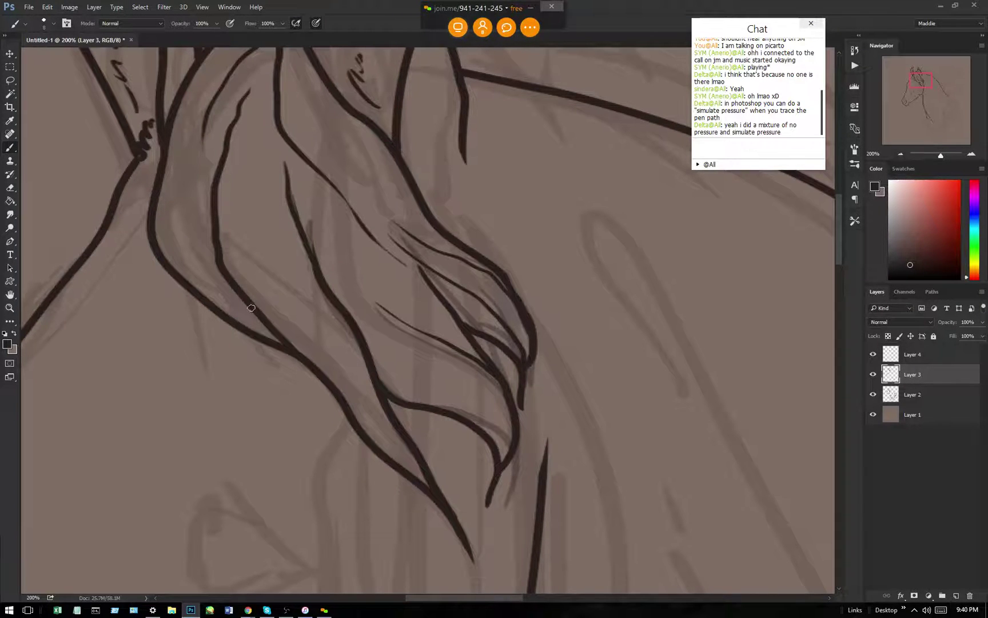
Brush a curved, tapered strand from the forelock's lower left edge upward, beside the upper end of the inner lock line.
{"action": "mouse_move", "coordinate": [326, 379]}
{"action": "left_mouse_down"}
{"action": "mouse_move", "coordinate": [281, 290]}
{"action": "mouse_move", "coordinate": [268, 165]}
{"action": "left_mouse_up"}
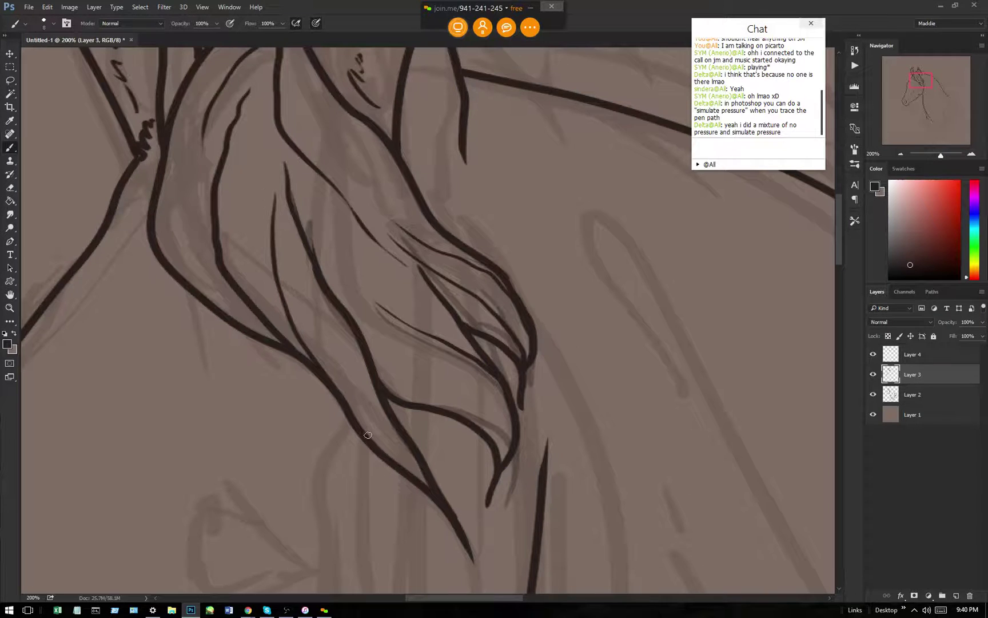
{"action": "left_click_drag", "start_coordinate": [361, 428], "coordinate": [348, 391]}
{"action": "left_click_drag", "start_coordinate": [398, 467], "coordinate": [364, 395]}
{"action": "key", "text": "ctrl+alt+z"}
{"action": "key", "text": "ctrl+alt+z"}
Hide Layer 4 and toggle the Layer 2 sketch off and back on to check the horse's line art.
{"action": "key", "text": "ctrl+minus"}
{"action": "key", "text": "ctrl+minus"}
{"action": "key", "text": "ctrl+minus"}
{"action": "key", "text": "ctrl+minus"}
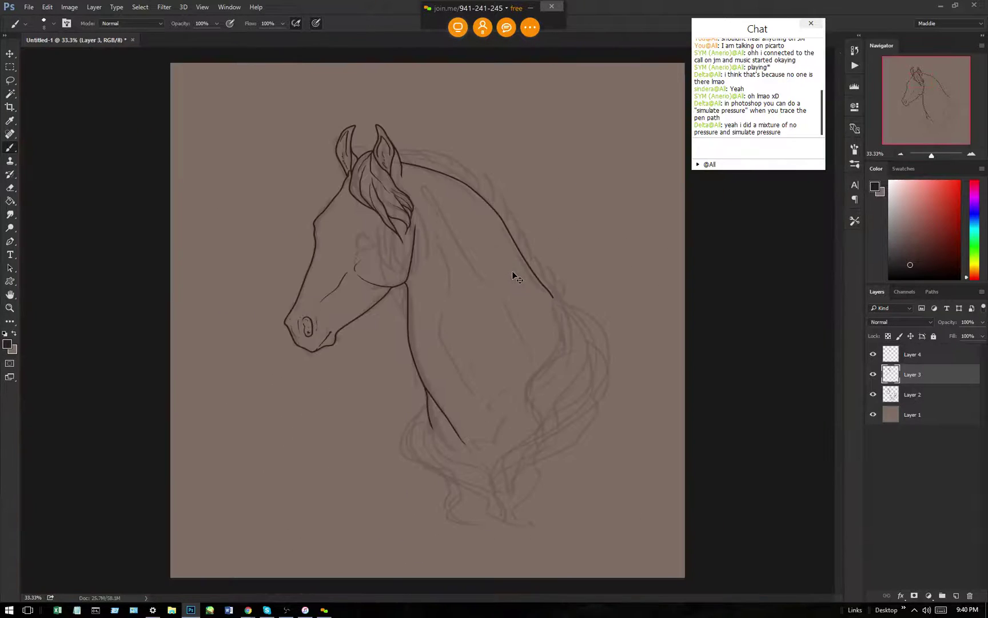
{"action": "left_click", "coordinate": [873, 394]}
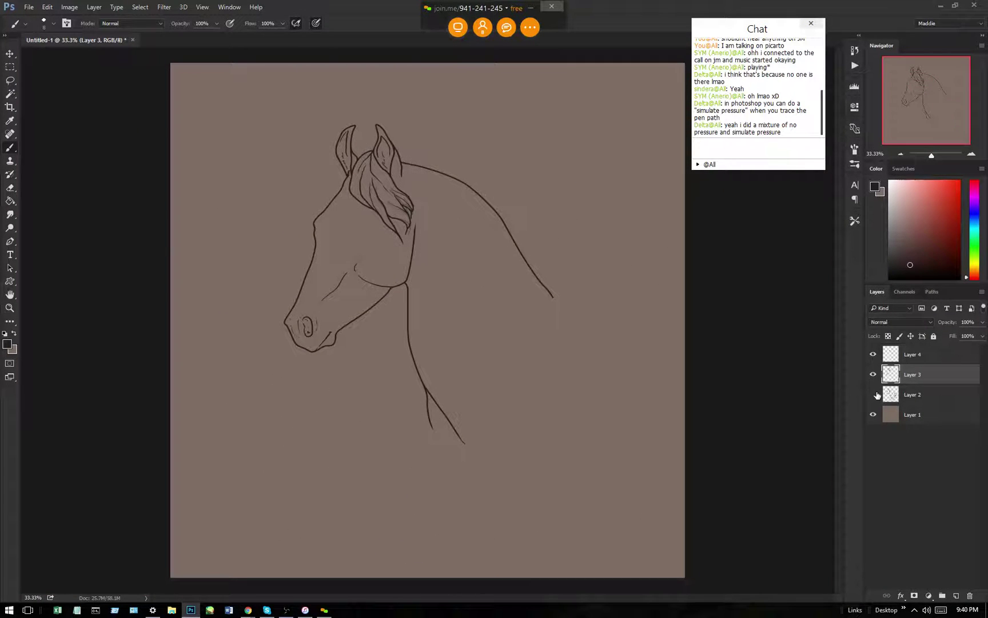
{"action": "left_click", "coordinate": [877, 355]}
{"action": "left_click", "coordinate": [874, 395]}
{"action": "left_click", "coordinate": [875, 395]}
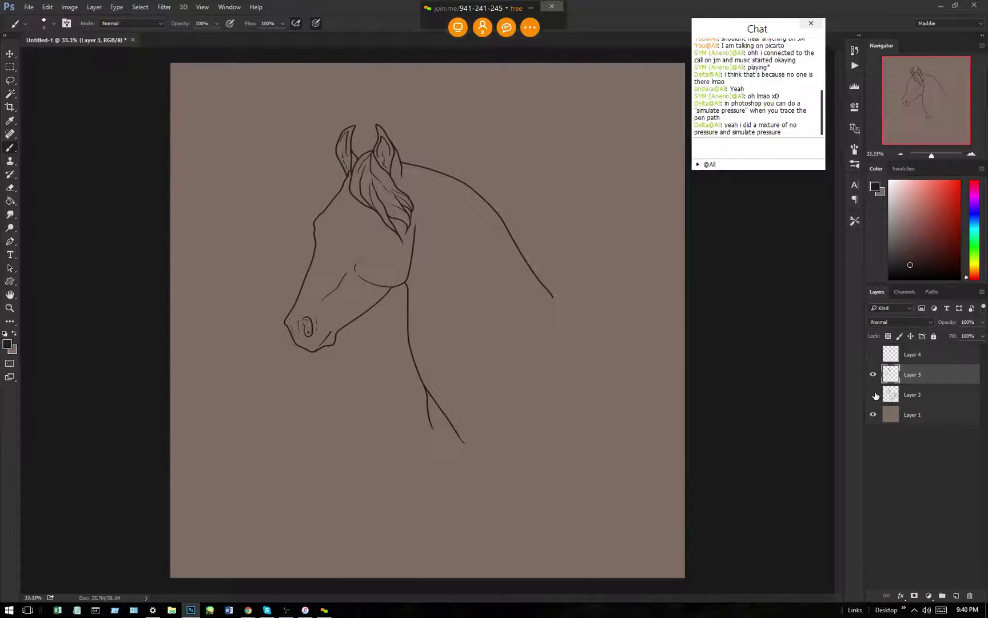
{"action": "key", "text": "ctrl+plus"}
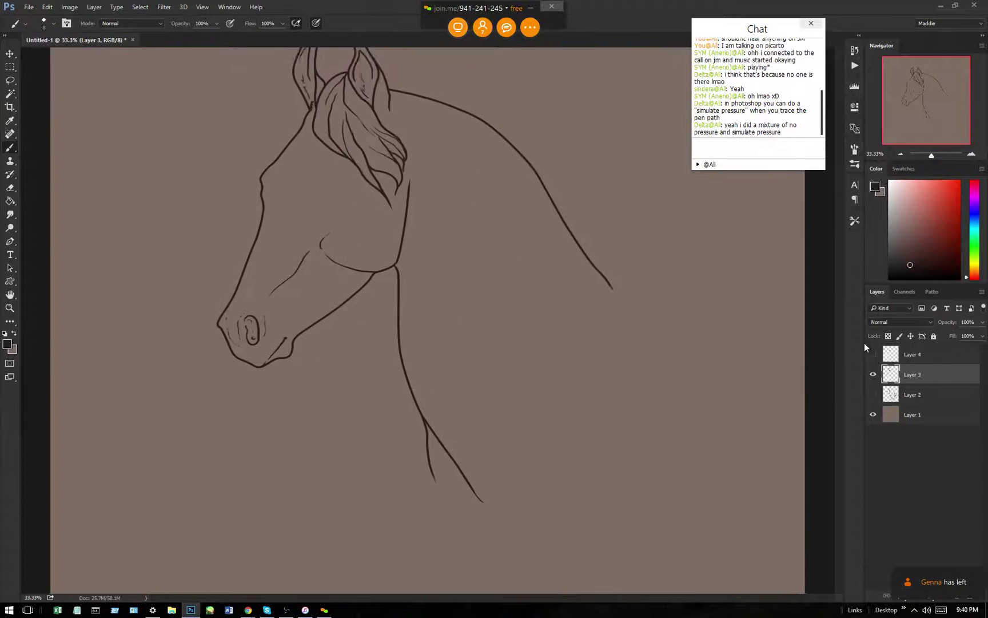
{"action": "key", "text": "ctrl+plus"}
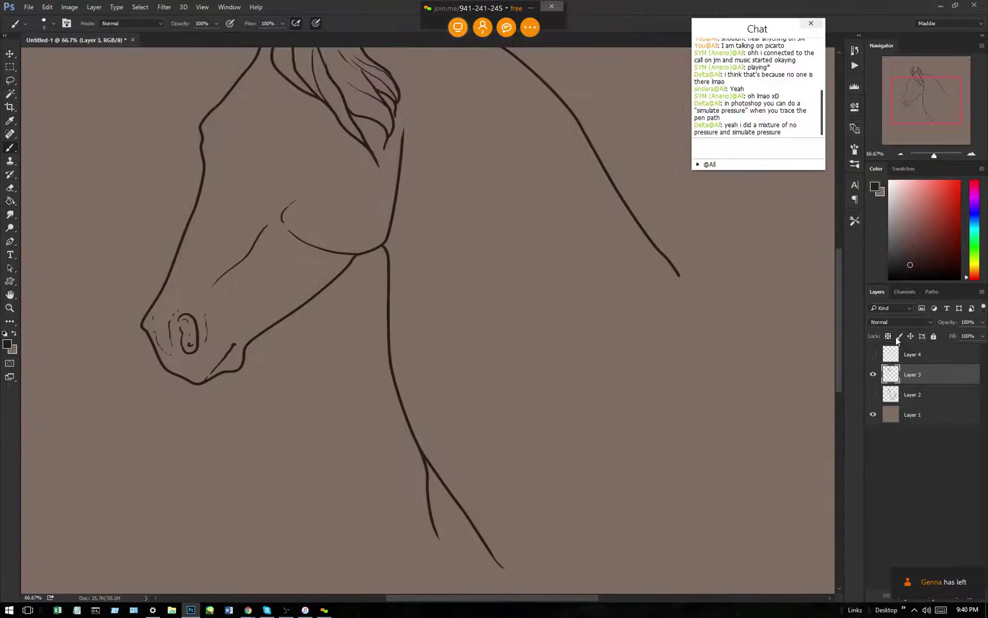
{"action": "left_click", "coordinate": [874, 393]}
Ink the outline of the horse's eye over the sketch on Layer 3, including the pointed front corner and lower lid.
{"action": "key", "text": "ctrl+plus"}
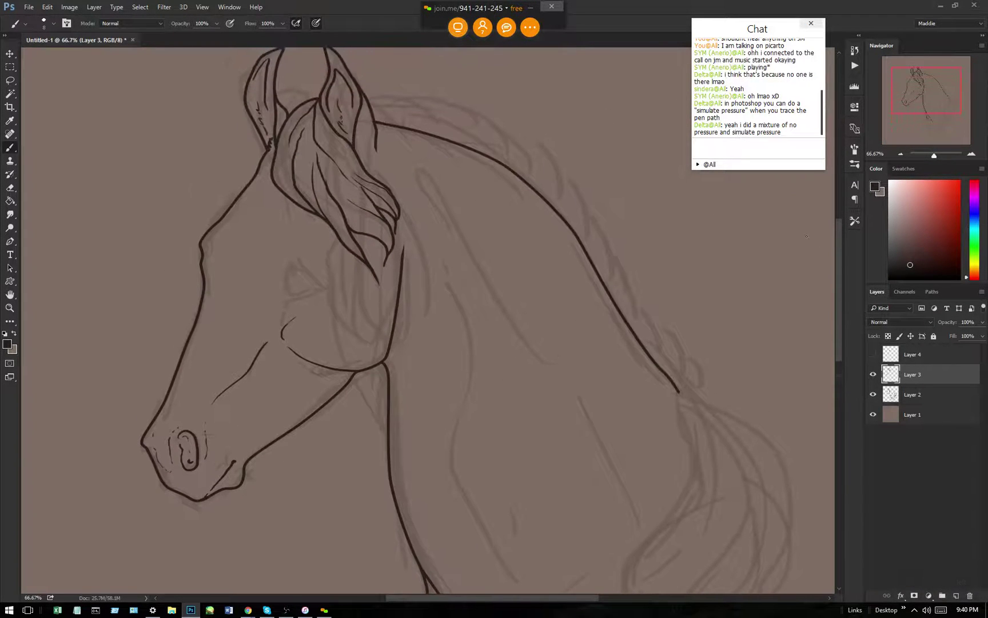
{"action": "key", "text": "ctrl+plus"}
{"action": "key", "text": "ctrl+plus"}
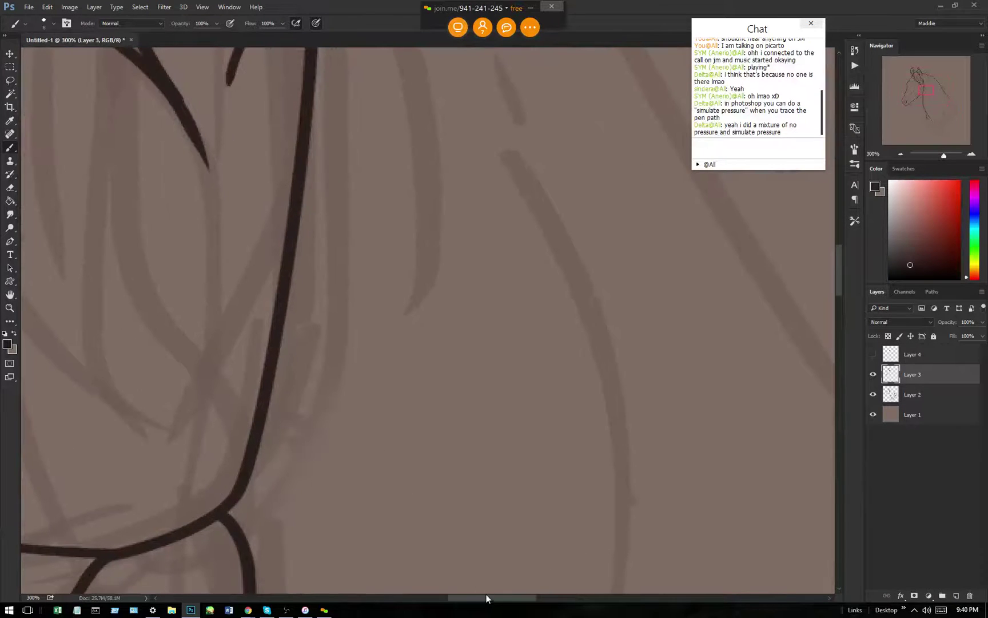
{"action": "left_click_drag", "start_coordinate": [486, 596], "coordinate": [432, 596]}
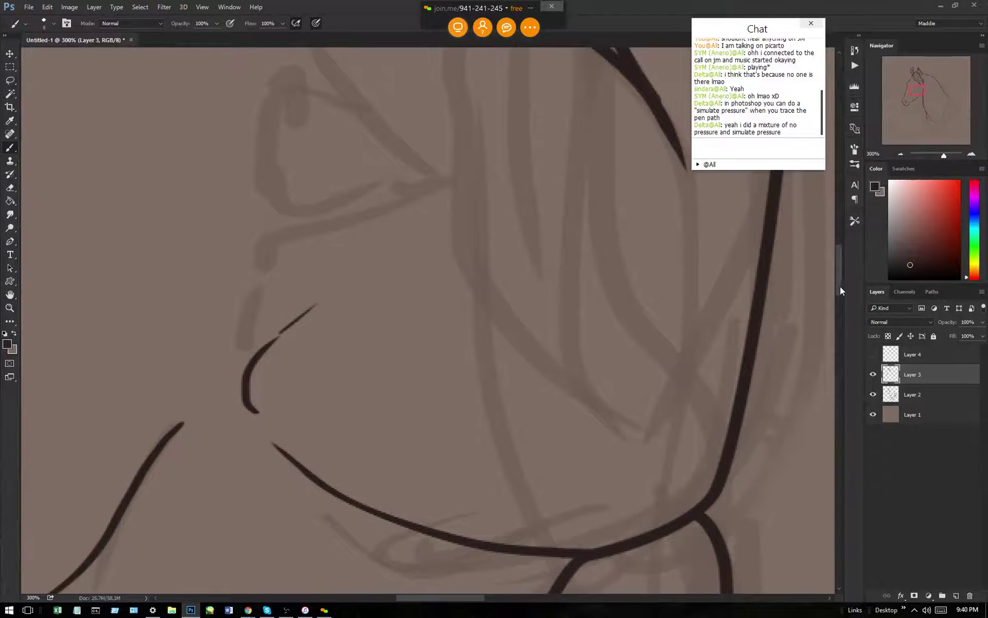
{"action": "scroll", "coordinate": [840, 291], "scroll_direction": "up", "scroll_amount": 3}
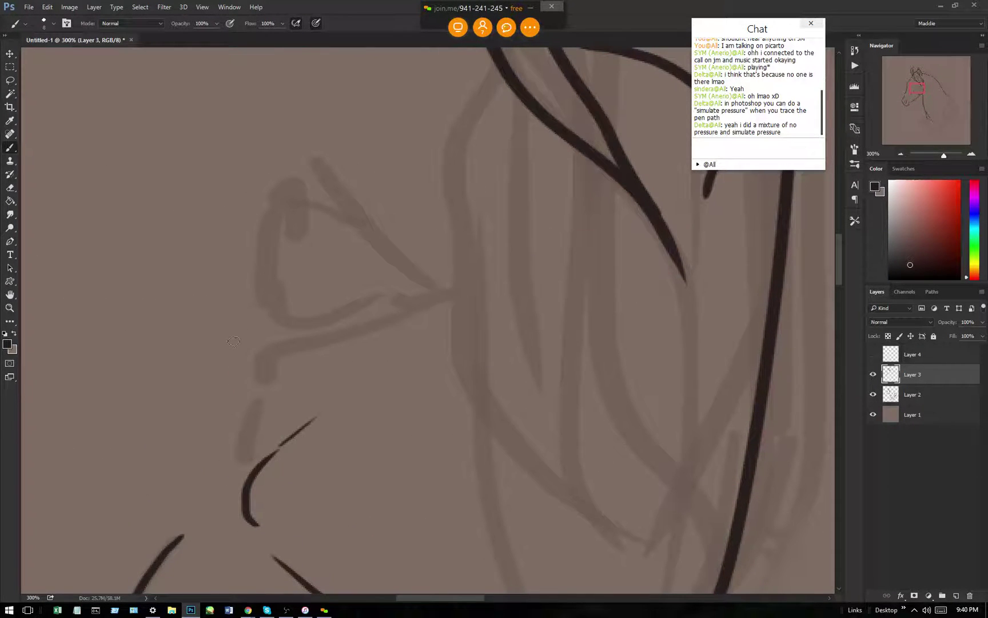
{"action": "mouse_move", "coordinate": [228, 347]}
{"action": "left_mouse_down"}
{"action": "mouse_move", "coordinate": [279, 222]}
{"action": "mouse_move", "coordinate": [299, 209]}
{"action": "mouse_move", "coordinate": [336, 209]}
{"action": "mouse_move", "coordinate": [426, 251]}
{"action": "left_mouse_up"}
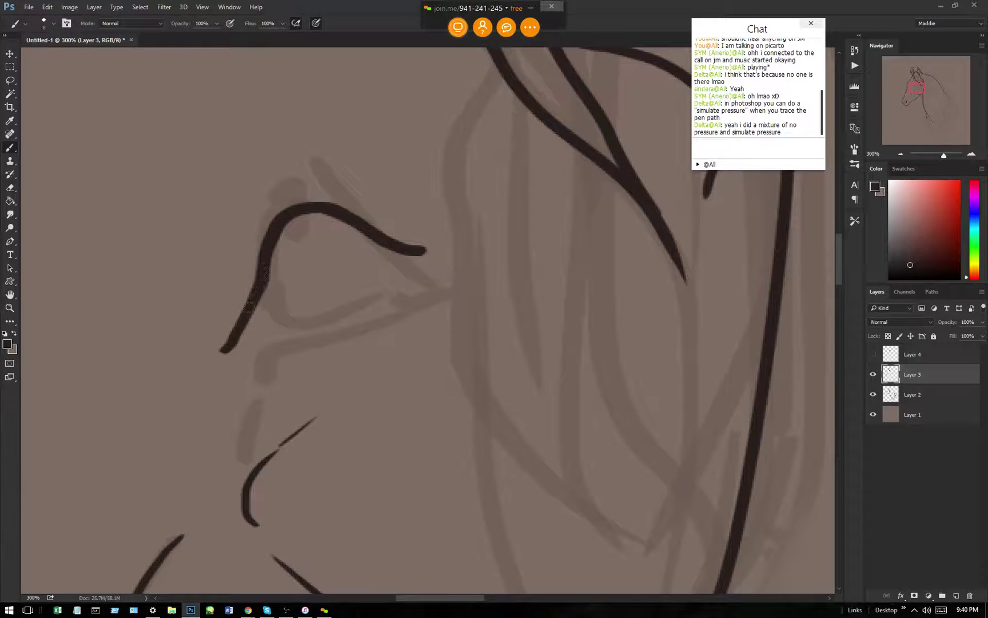
{"action": "left_click_drag", "start_coordinate": [227, 342], "coordinate": [208, 364]}
{"action": "mouse_move", "coordinate": [423, 251]}
{"action": "left_mouse_down"}
{"action": "mouse_move", "coordinate": [389, 296]}
{"action": "mouse_move", "coordinate": [355, 313]}
{"action": "mouse_move", "coordinate": [228, 350]}
{"action": "left_mouse_up"}
{"action": "mouse_move", "coordinate": [262, 268]}
{"action": "left_mouse_down"}
{"action": "mouse_move", "coordinate": [273, 301]}
{"action": "mouse_move", "coordinate": [316, 324]}
{"action": "left_mouse_up"}
{"action": "left_click_drag", "start_coordinate": [404, 251], "coordinate": [408, 269]}
Thicken the upper eyelid and draw eyelashes along its front and top edge.
{"action": "mouse_move", "coordinate": [373, 233]}
{"action": "left_mouse_down"}
{"action": "mouse_move", "coordinate": [404, 254]}
{"action": "mouse_move", "coordinate": [342, 223]}
{"action": "mouse_move", "coordinate": [277, 232]}
{"action": "mouse_move", "coordinate": [322, 217]}
{"action": "mouse_move", "coordinate": [225, 238]}
{"action": "mouse_move", "coordinate": [216, 212]}
{"action": "mouse_move", "coordinate": [241, 197]}
{"action": "left_mouse_up"}
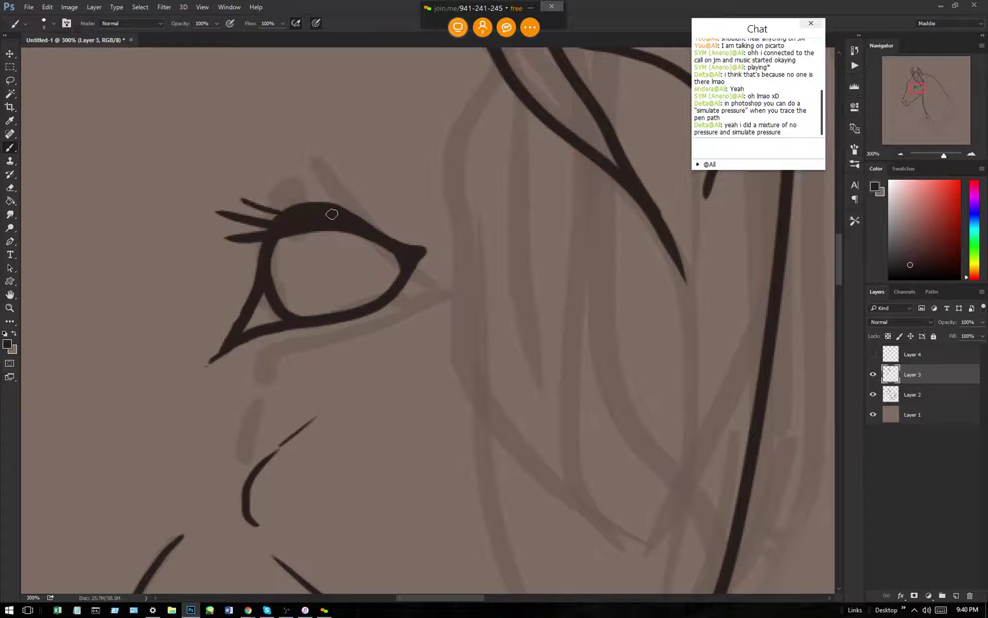
{"action": "left_click_drag", "start_coordinate": [301, 204], "coordinate": [284, 196]}
{"action": "mouse_move", "coordinate": [266, 247]}
{"action": "left_mouse_down"}
{"action": "mouse_move", "coordinate": [233, 244]}
{"action": "mouse_move", "coordinate": [270, 236]}
{"action": "mouse_move", "coordinate": [260, 258]}
{"action": "mouse_move", "coordinate": [214, 264]}
{"action": "left_mouse_up"}
{"action": "mouse_move", "coordinate": [319, 208]}
{"action": "left_mouse_down"}
{"action": "mouse_move", "coordinate": [327, 191]}
{"action": "mouse_move", "coordinate": [361, 218]}
{"action": "mouse_move", "coordinate": [293, 185]}
{"action": "left_mouse_up"}
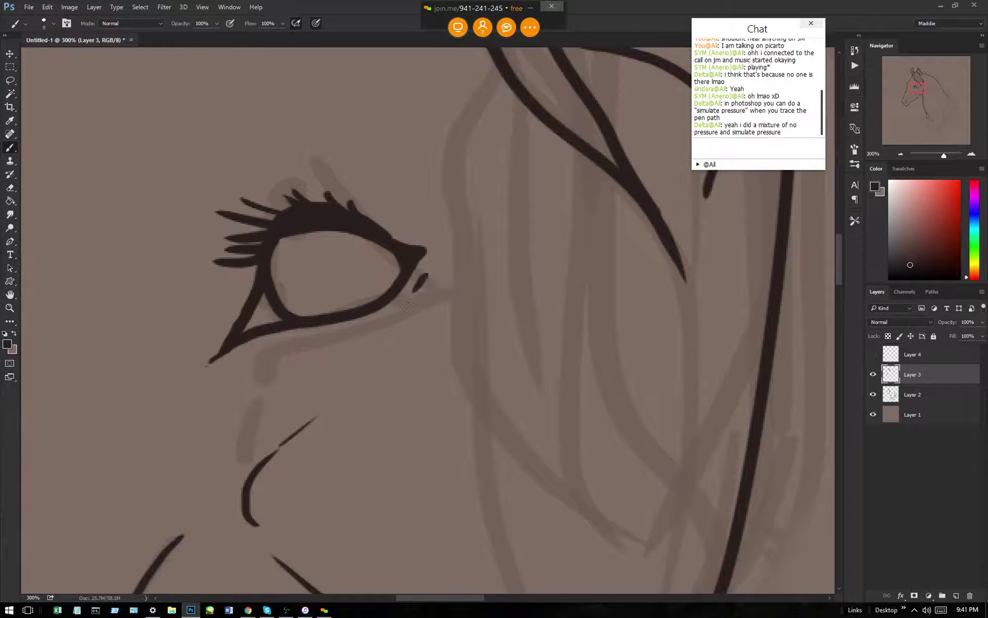
Draw the crease under the lower lid, the brow contour, and the short socket lines around the eye.
{"action": "mouse_move", "coordinate": [426, 275]}
{"action": "left_mouse_down"}
{"action": "mouse_move", "coordinate": [380, 322]}
{"action": "mouse_move", "coordinate": [214, 377]}
{"action": "left_mouse_up"}
{"action": "mouse_move", "coordinate": [194, 264]}
{"action": "left_mouse_down"}
{"action": "mouse_move", "coordinate": [202, 155]}
{"action": "mouse_move", "coordinate": [242, 99]}
{"action": "mouse_move", "coordinate": [420, 178]}
{"action": "left_mouse_up"}
{"action": "left_click_drag", "start_coordinate": [332, 171], "coordinate": [281, 171]}
{"action": "left_click_drag", "start_coordinate": [265, 179], "coordinate": [262, 182]}
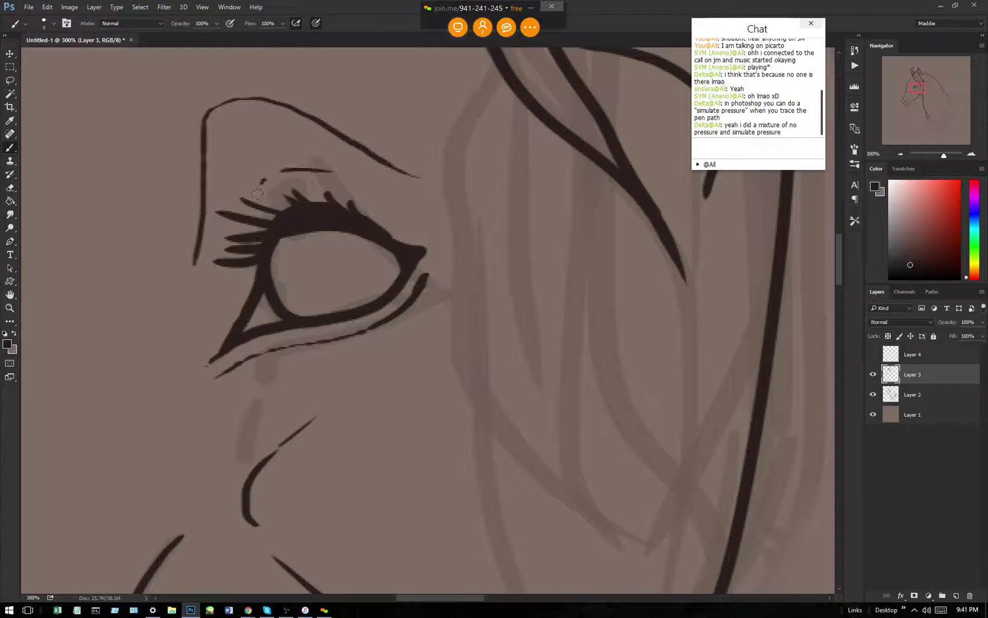
{"action": "left_click_drag", "start_coordinate": [344, 176], "coordinate": [370, 183]}
{"action": "mouse_move", "coordinate": [452, 229]}
{"action": "left_mouse_down"}
{"action": "mouse_move", "coordinate": [468, 183]}
{"action": "mouse_move", "coordinate": [453, 117]}
{"action": "mouse_move", "coordinate": [400, 52]}
{"action": "left_mouse_up"}
{"action": "left_click_drag", "start_coordinate": [205, 368], "coordinate": [184, 396]}
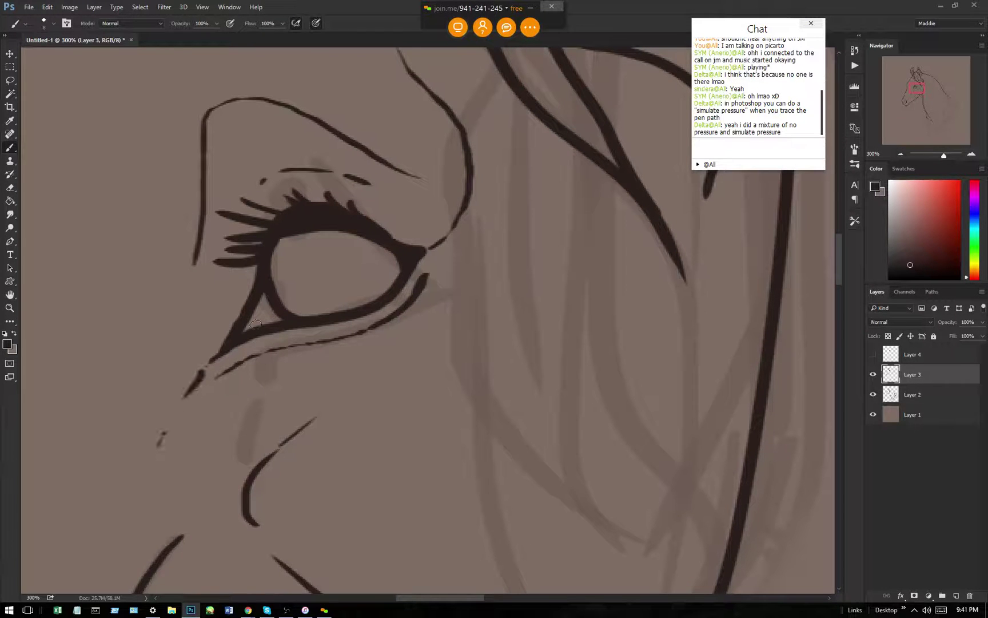
Erase the angular brow contour above the horse's eye.
{"action": "scroll", "coordinate": [420, 157], "scroll_direction": "down", "scroll_amount": 5}
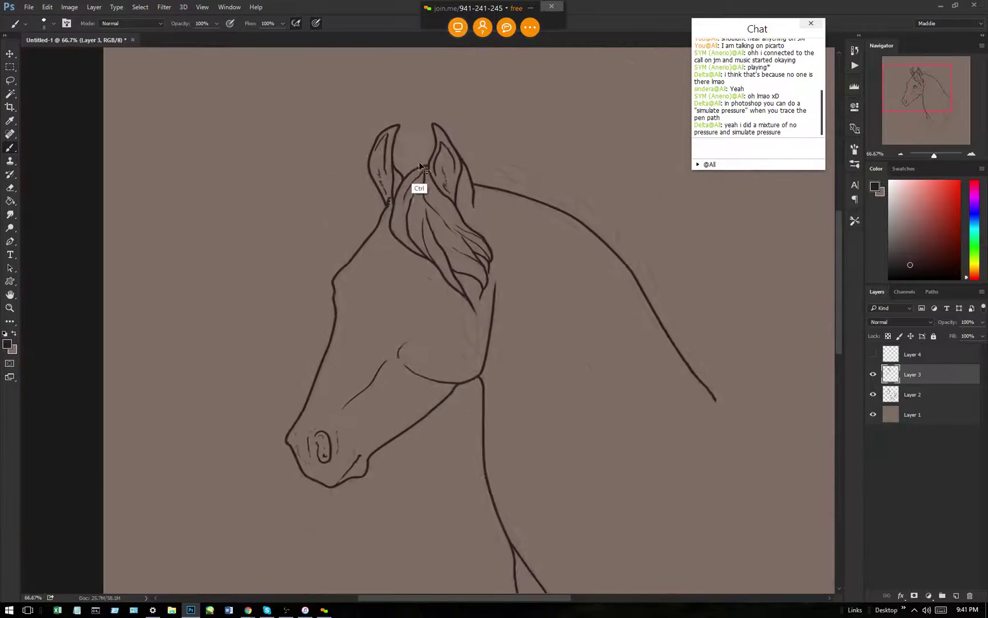
{"action": "scroll", "coordinate": [420, 166], "scroll_direction": "up", "scroll_amount": 4}
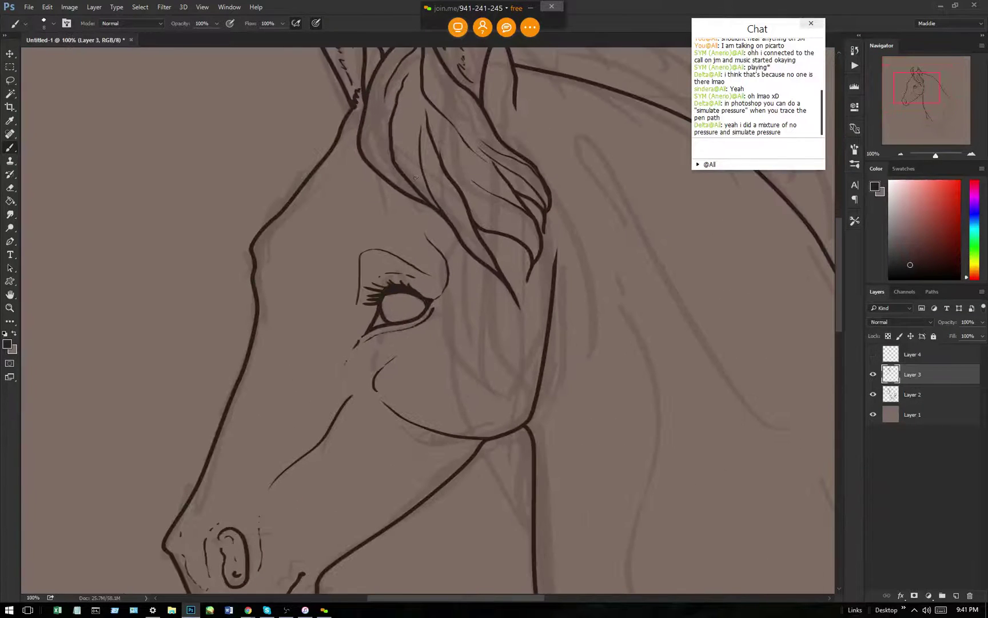
{"action": "left_click", "coordinate": [11, 188]}
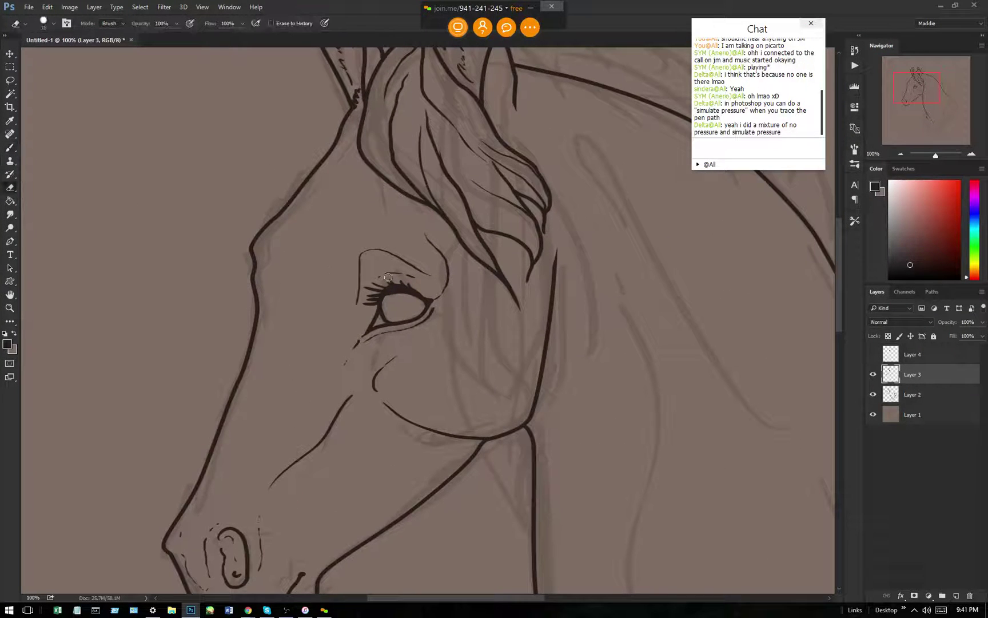
{"action": "left_click_drag", "start_coordinate": [361, 265], "coordinate": [359, 300]}
{"action": "mouse_move", "coordinate": [369, 252]}
{"action": "left_mouse_down"}
{"action": "mouse_move", "coordinate": [394, 250]}
{"action": "mouse_move", "coordinate": [415, 264]}
{"action": "left_mouse_up"}
Redraw a softer brow arch and add light forehead contour lines and the far eye's lashes on the face profile.
{"action": "left_click", "coordinate": [10, 148]}
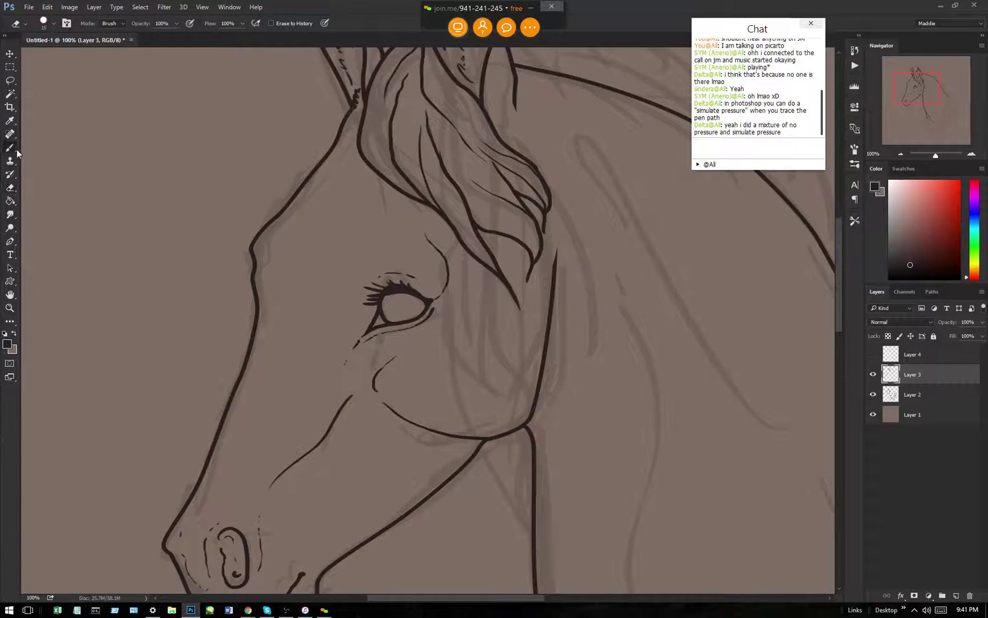
{"action": "left_click_drag", "start_coordinate": [351, 283], "coordinate": [377, 244]}
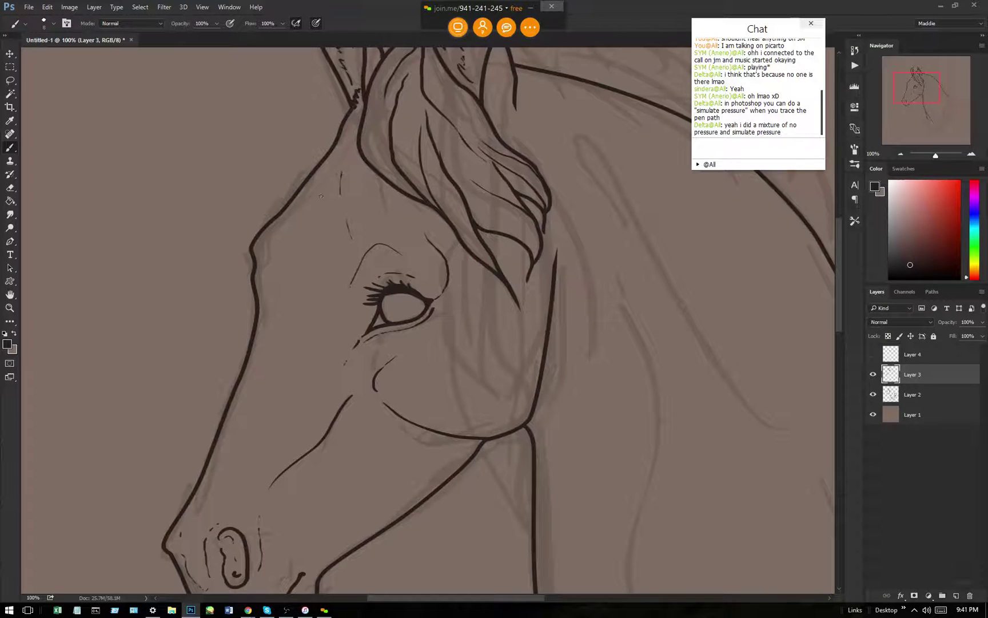
{"action": "left_click_drag", "start_coordinate": [314, 203], "coordinate": [278, 235]}
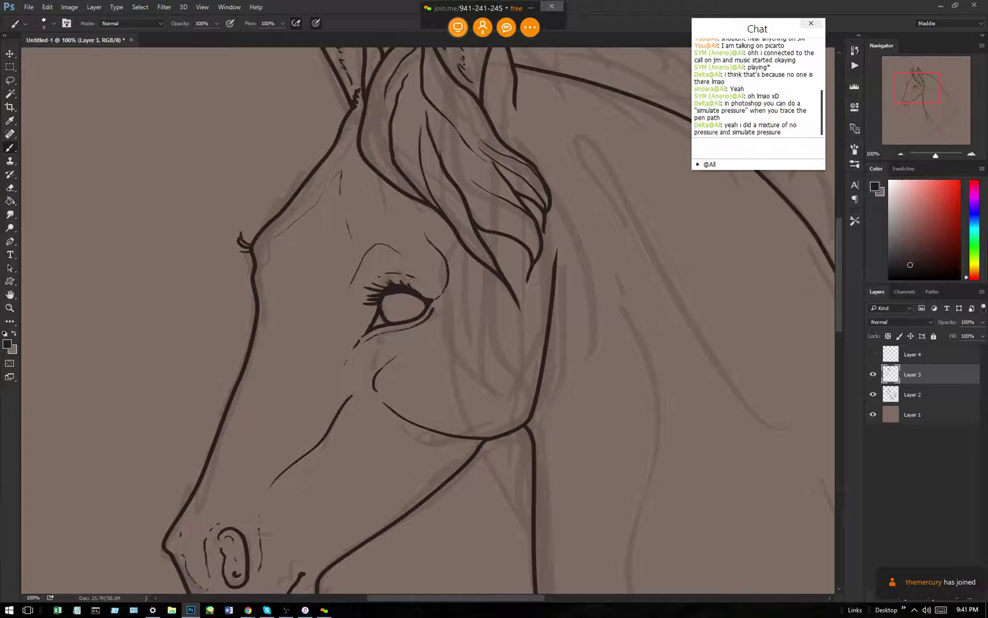
Ink the outer mane locks in overlapping curves from behind the ear along the top of the neck.
{"action": "key", "text": "ctrl+minus"}
{"action": "key", "text": "ctrl+minus"}
{"action": "key", "text": "ctrl+minus"}
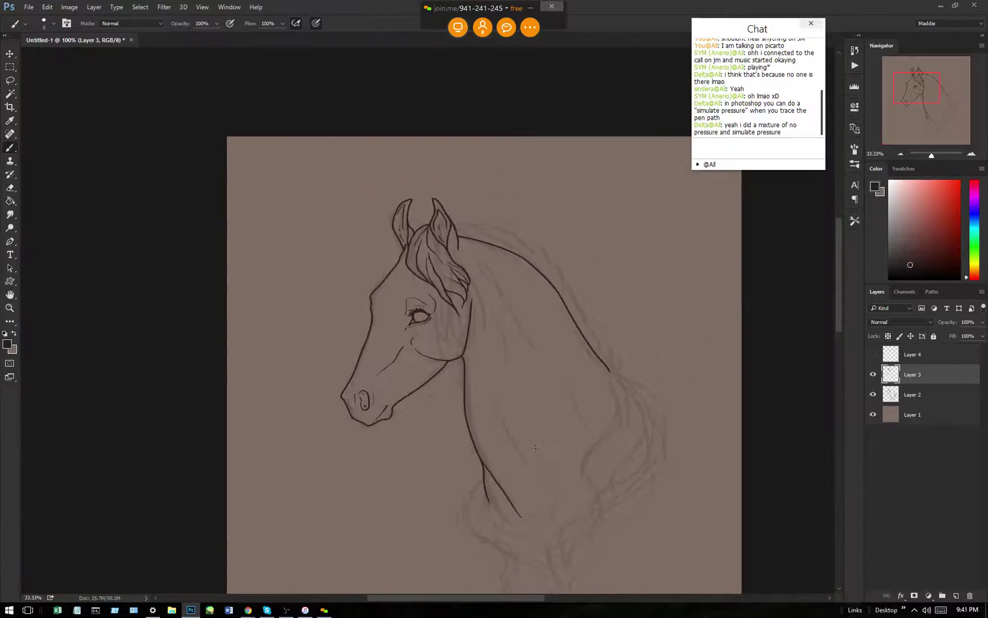
{"action": "key", "text": "ctrl+plus"}
{"action": "key", "text": "ctrl+plus"}
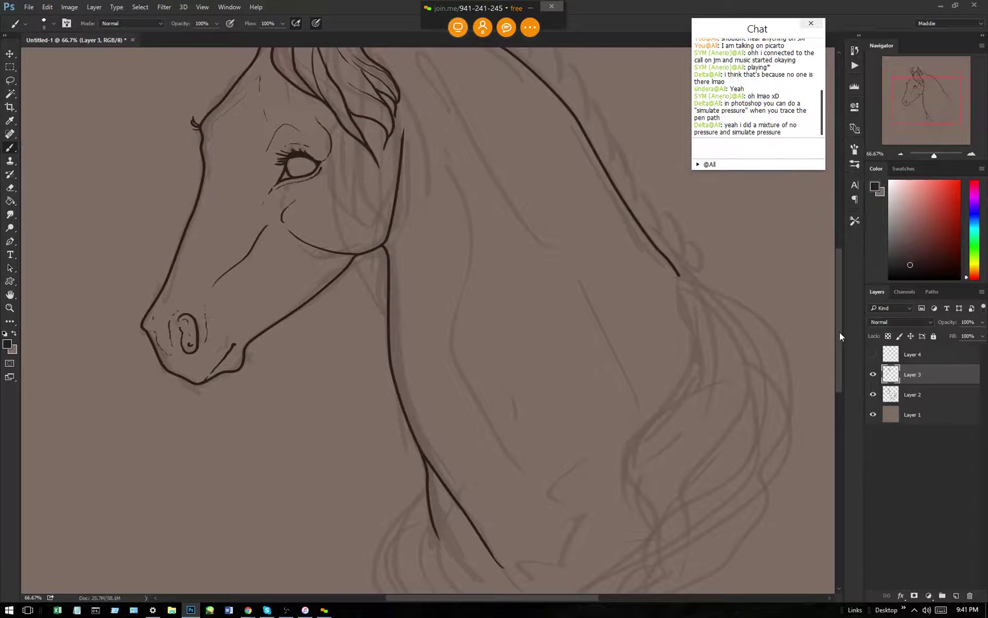
{"action": "left_click_drag", "start_coordinate": [839, 334], "coordinate": [838, 244]}
{"action": "key", "text": "ctrl+plus"}
{"action": "key", "text": "ctrl+plus"}
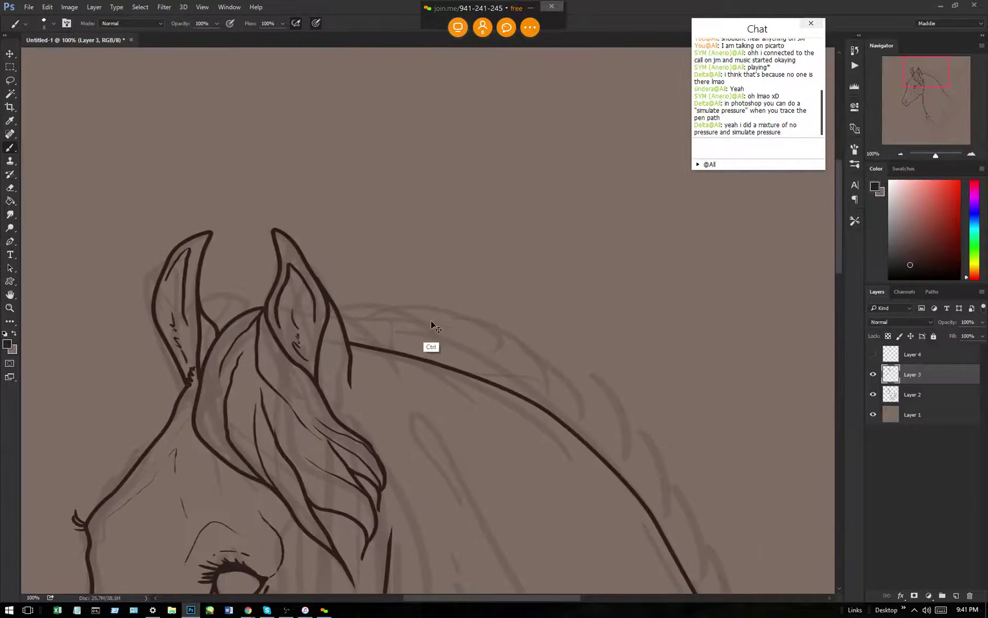
{"action": "left_click_drag", "start_coordinate": [244, 293], "coordinate": [354, 345]}
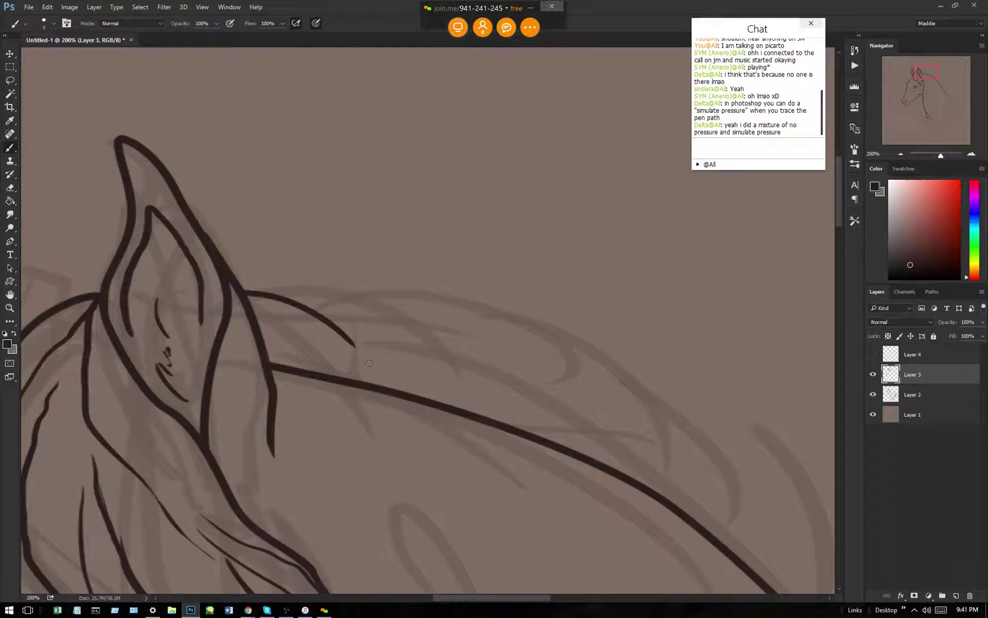
{"action": "mouse_move", "coordinate": [280, 296]}
{"action": "left_mouse_down"}
{"action": "mouse_move", "coordinate": [386, 301]}
{"action": "mouse_move", "coordinate": [490, 387]}
{"action": "left_mouse_up"}
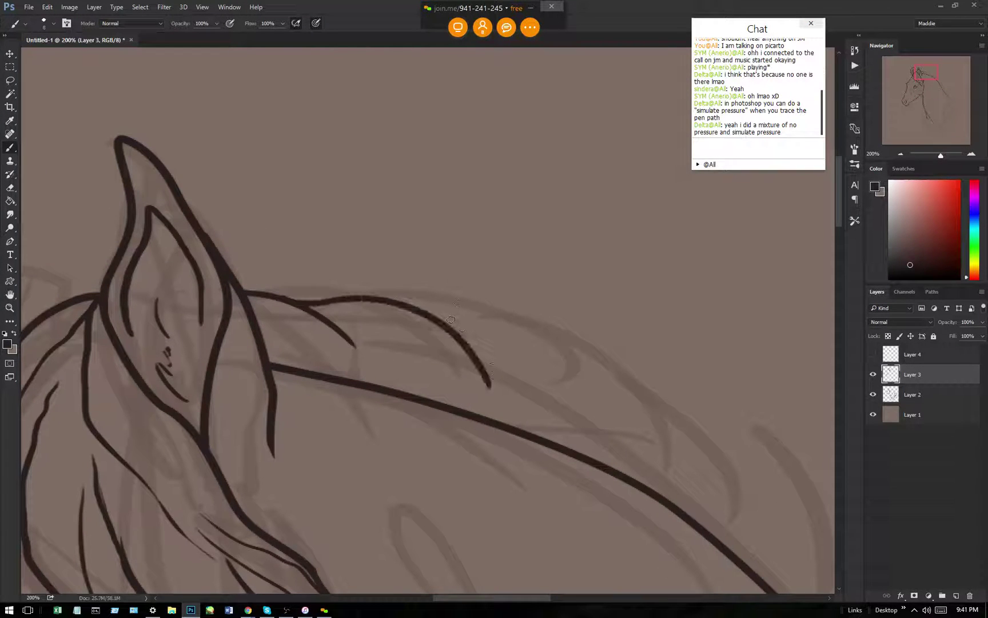
{"action": "mouse_move", "coordinate": [440, 318]}
{"action": "left_mouse_down"}
{"action": "mouse_move", "coordinate": [472, 322]}
{"action": "mouse_move", "coordinate": [594, 413]}
{"action": "left_mouse_up"}
{"action": "mouse_move", "coordinate": [568, 356]}
{"action": "left_mouse_down"}
{"action": "mouse_move", "coordinate": [675, 400]}
{"action": "mouse_move", "coordinate": [708, 466]}
{"action": "left_mouse_up"}
Add thinner inner hair strands within the mane locks behind the ear.
{"action": "left_click_drag", "start_coordinate": [309, 306], "coordinate": [448, 361]}
{"action": "left_click_drag", "start_coordinate": [252, 294], "coordinate": [339, 377]}
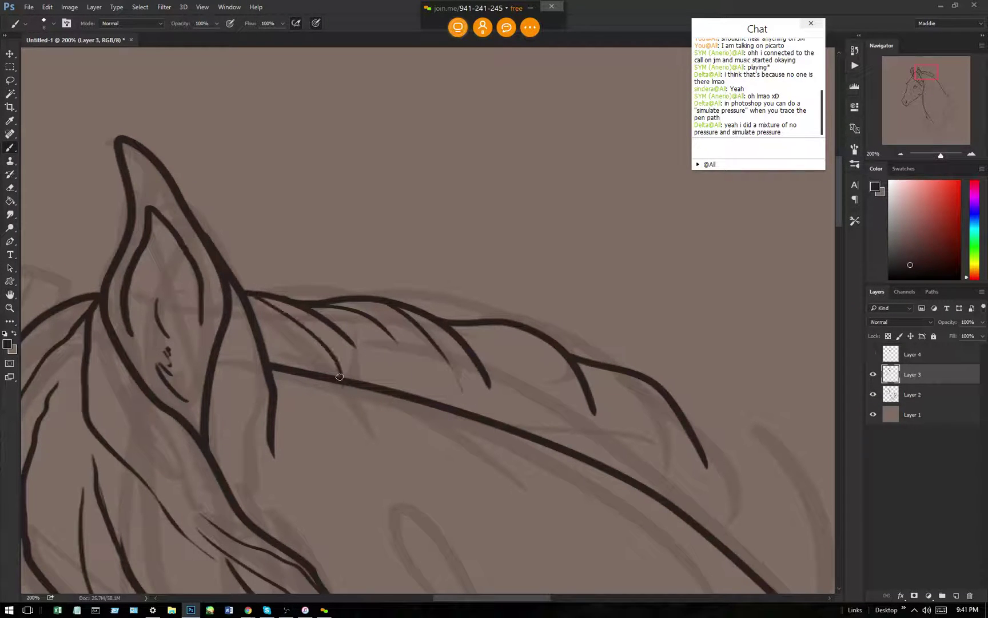
{"action": "left_click_drag", "start_coordinate": [495, 324], "coordinate": [553, 427]}
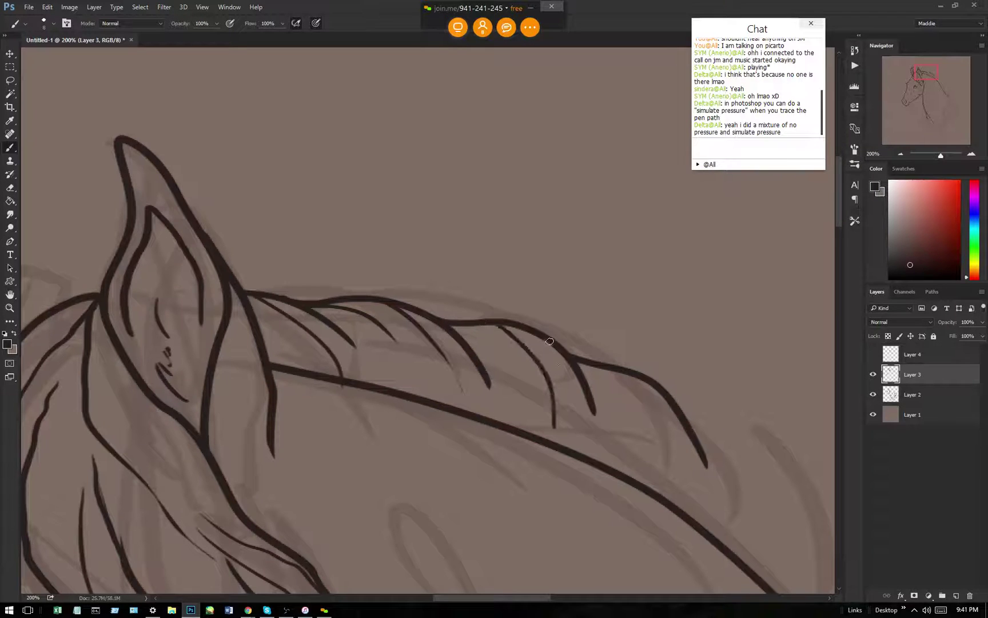
{"action": "left_click_drag", "start_coordinate": [546, 339], "coordinate": [588, 413]}
{"action": "key", "text": "e"}
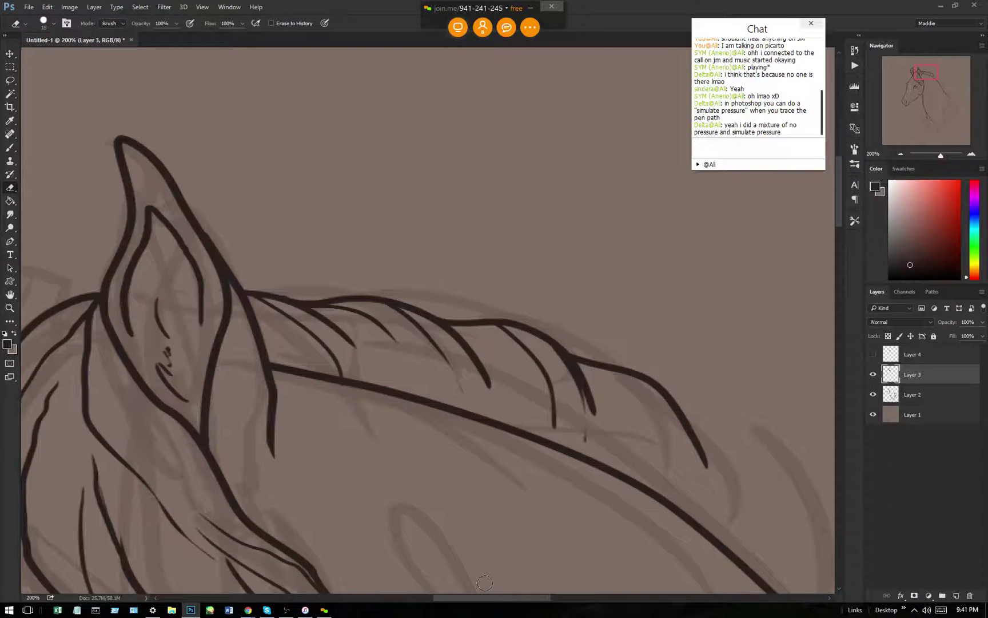
Continue the mane outline down the upper neck with one long lock and three short curved ones.
{"action": "left_click_drag", "start_coordinate": [498, 597], "coordinate": [544, 598]}
{"action": "left_click_drag", "start_coordinate": [839, 225], "coordinate": [849, 255]}
{"action": "key", "text": "b"}
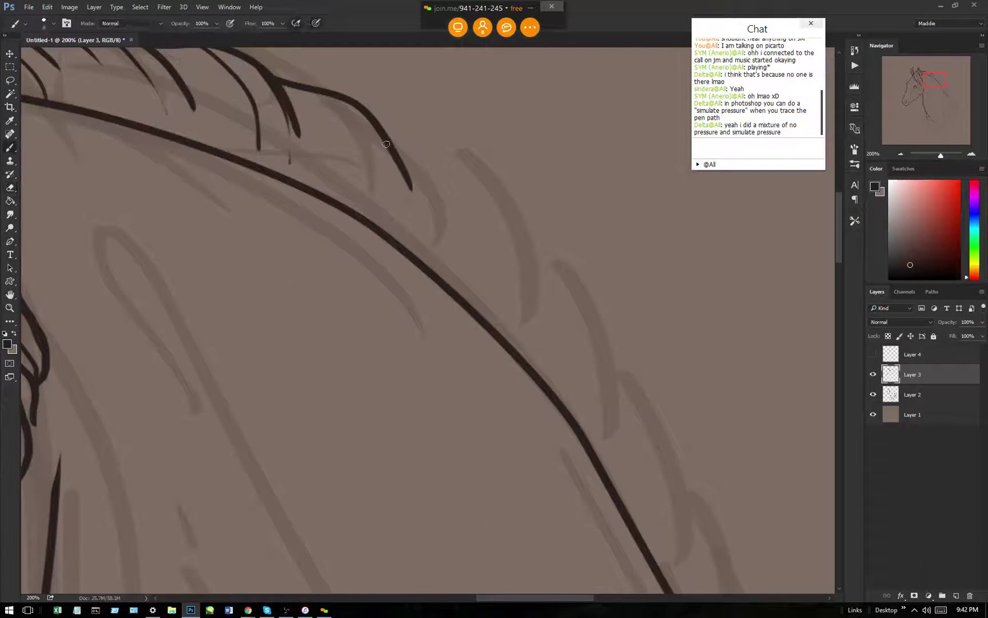
{"action": "mouse_move", "coordinate": [387, 140]}
{"action": "left_mouse_down"}
{"action": "mouse_move", "coordinate": [540, 302]}
{"action": "mouse_move", "coordinate": [549, 338]}
{"action": "left_mouse_up"}
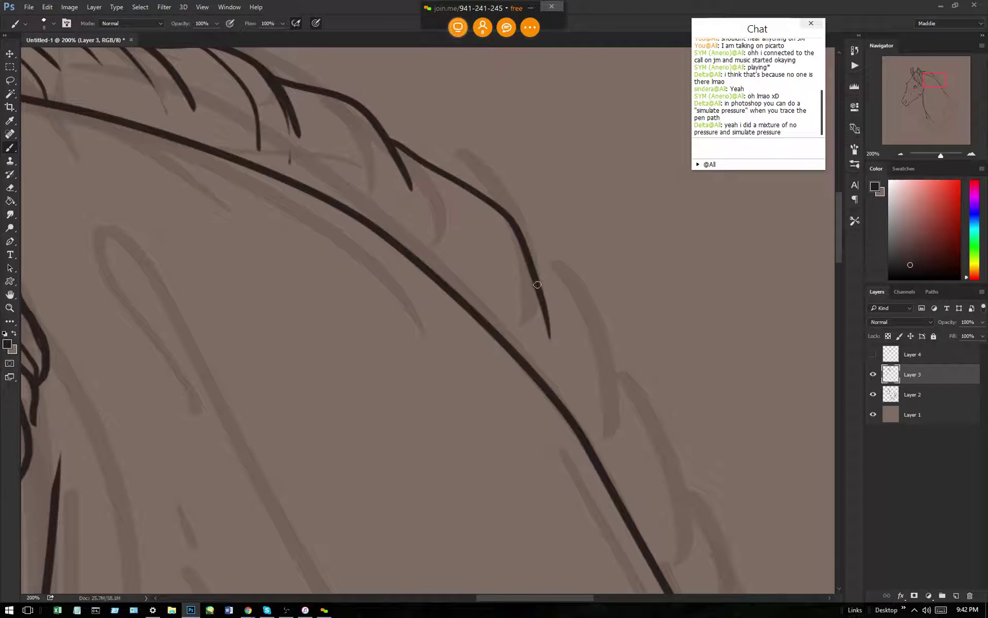
{"action": "left_click_drag", "start_coordinate": [538, 286], "coordinate": [569, 386]}
{"action": "left_click_drag", "start_coordinate": [589, 332], "coordinate": [594, 409]}
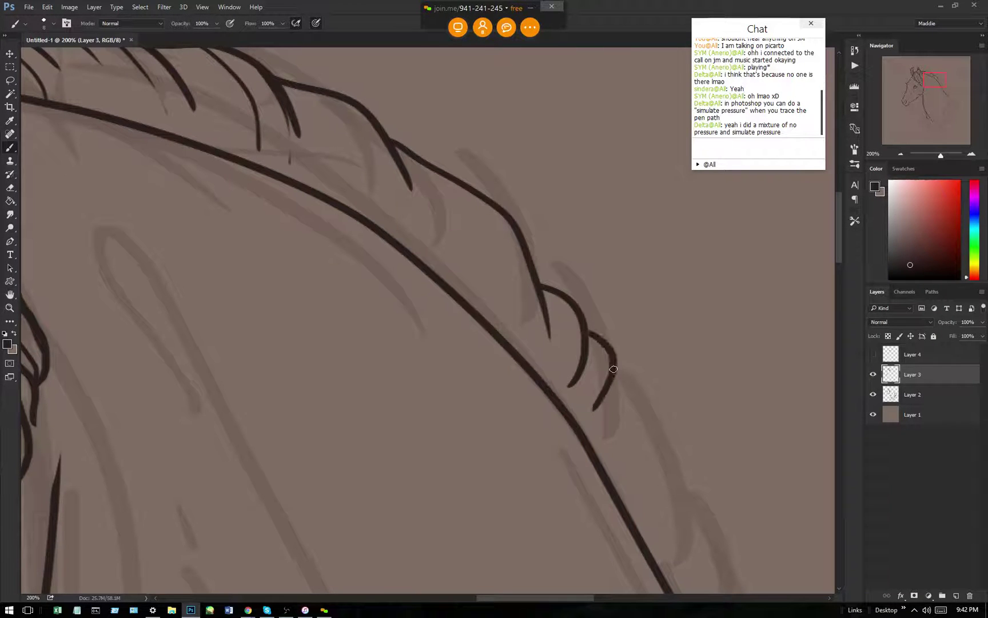
{"action": "left_click_drag", "start_coordinate": [615, 367], "coordinate": [616, 442]}
Continue the mane outline down the middle of the neck with five long overlapping curved locks.
{"action": "left_click_drag", "start_coordinate": [559, 599], "coordinate": [598, 599]}
{"action": "left_click_drag", "start_coordinate": [840, 259], "coordinate": [839, 287]}
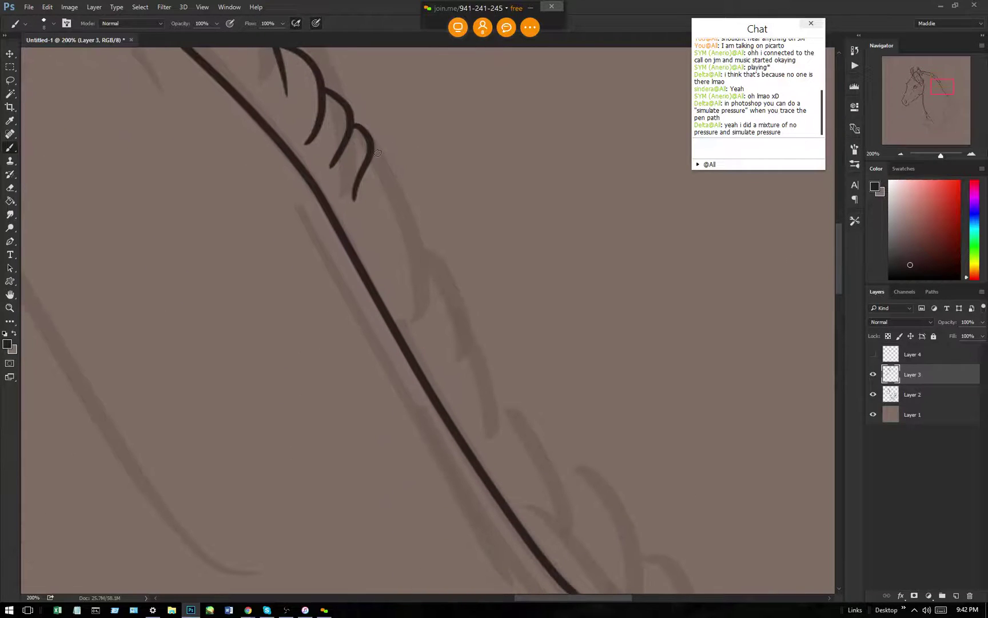
{"action": "left_click_drag", "start_coordinate": [373, 148], "coordinate": [425, 263]}
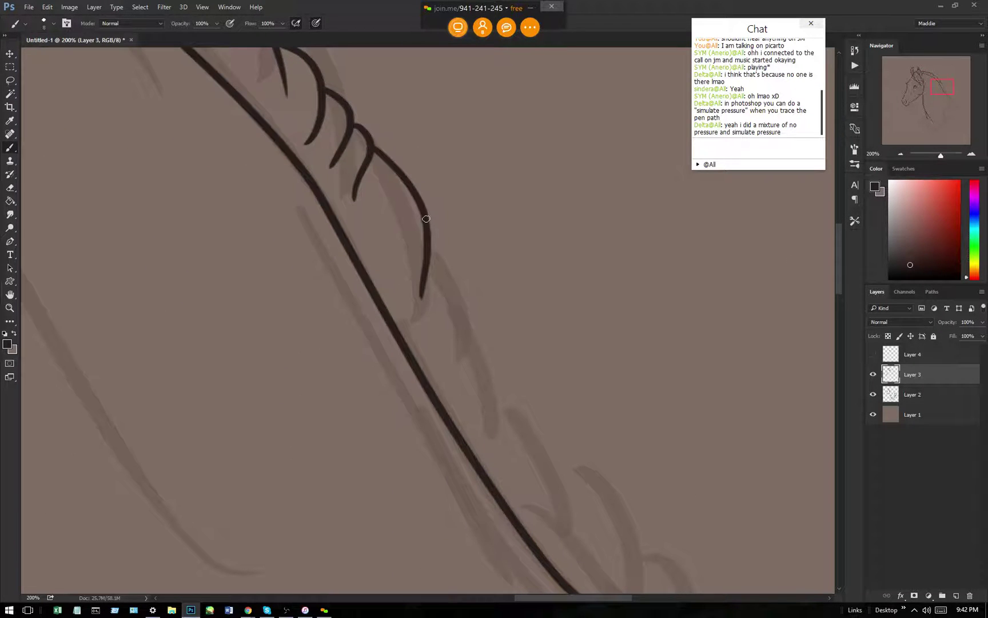
{"action": "left_click_drag", "start_coordinate": [425, 219], "coordinate": [450, 393]}
{"action": "mouse_move", "coordinate": [455, 289]}
{"action": "left_mouse_down"}
{"action": "mouse_move", "coordinate": [507, 352]}
{"action": "mouse_move", "coordinate": [513, 473]}
{"action": "left_mouse_up"}
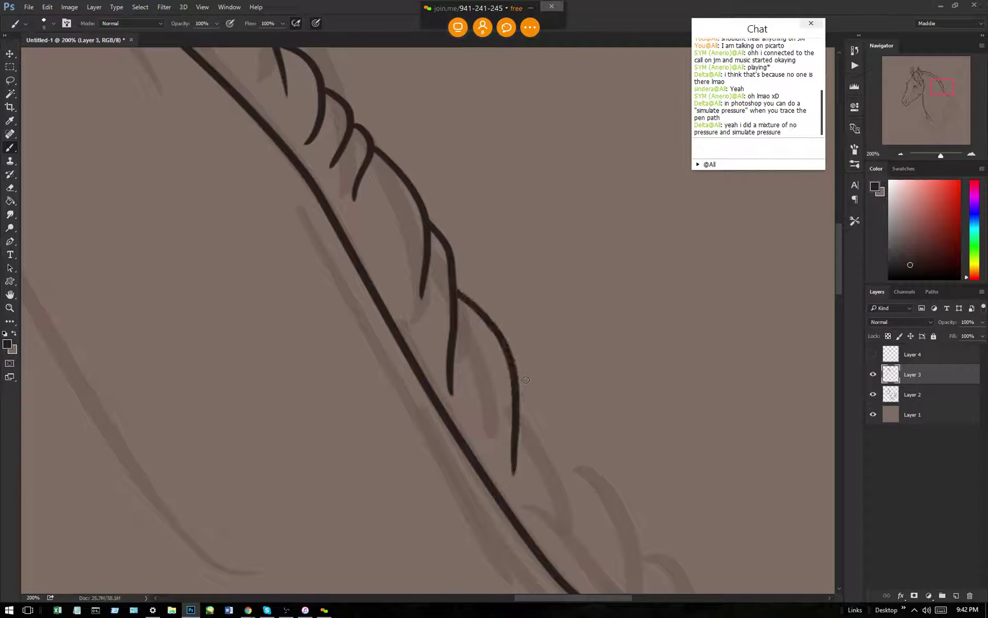
{"action": "mouse_move", "coordinate": [517, 382]}
{"action": "left_mouse_down"}
{"action": "mouse_move", "coordinate": [544, 436]}
{"action": "mouse_move", "coordinate": [558, 556]}
{"action": "left_mouse_up"}
{"action": "mouse_move", "coordinate": [548, 450]}
{"action": "left_mouse_down"}
{"action": "mouse_move", "coordinate": [581, 504]}
{"action": "mouse_move", "coordinate": [579, 574]}
{"action": "left_mouse_up"}
Ink the last short mane locks at the base of the neck and extend the neck line past them.
{"action": "mouse_move", "coordinate": [835, 279]}
{"action": "left_mouse_down"}
{"action": "mouse_move", "coordinate": [849, 306]}
{"action": "mouse_move", "coordinate": [844, 326]}
{"action": "left_mouse_up"}
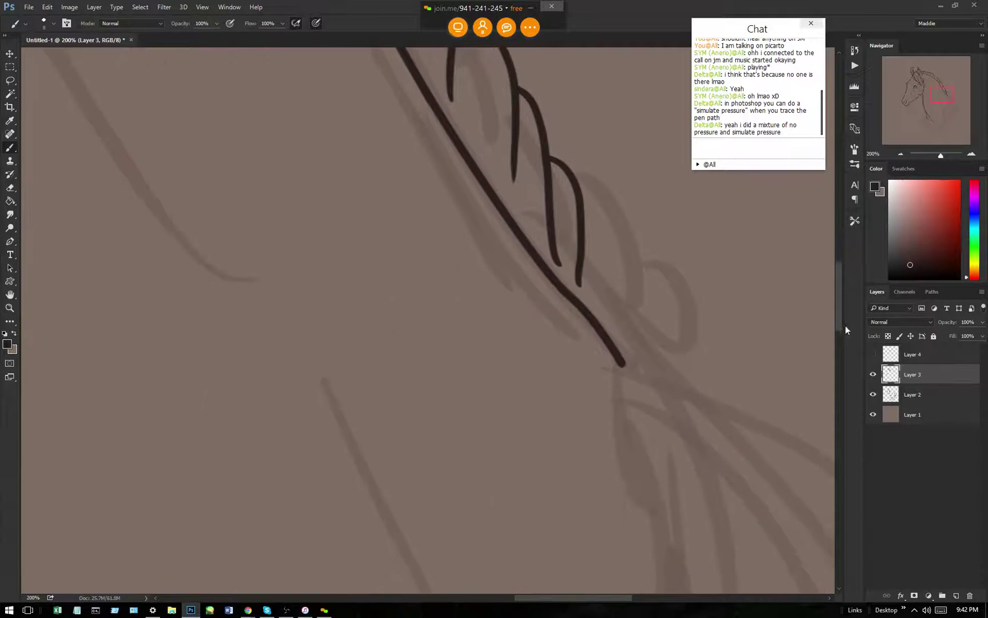
{"action": "left_click_drag", "start_coordinate": [561, 597], "coordinate": [595, 598]}
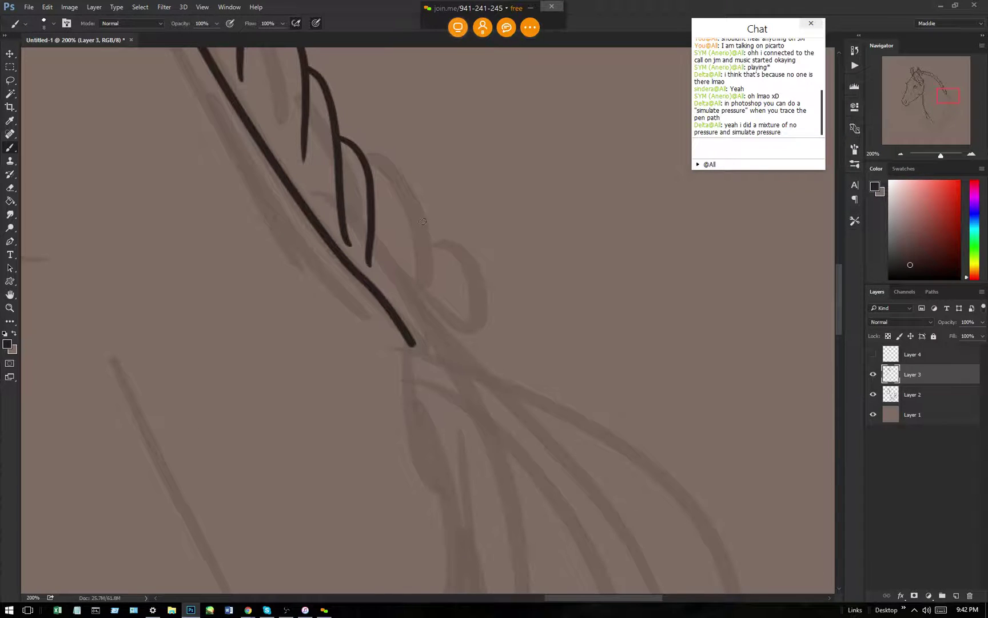
{"action": "left_click_drag", "start_coordinate": [375, 193], "coordinate": [404, 304]}
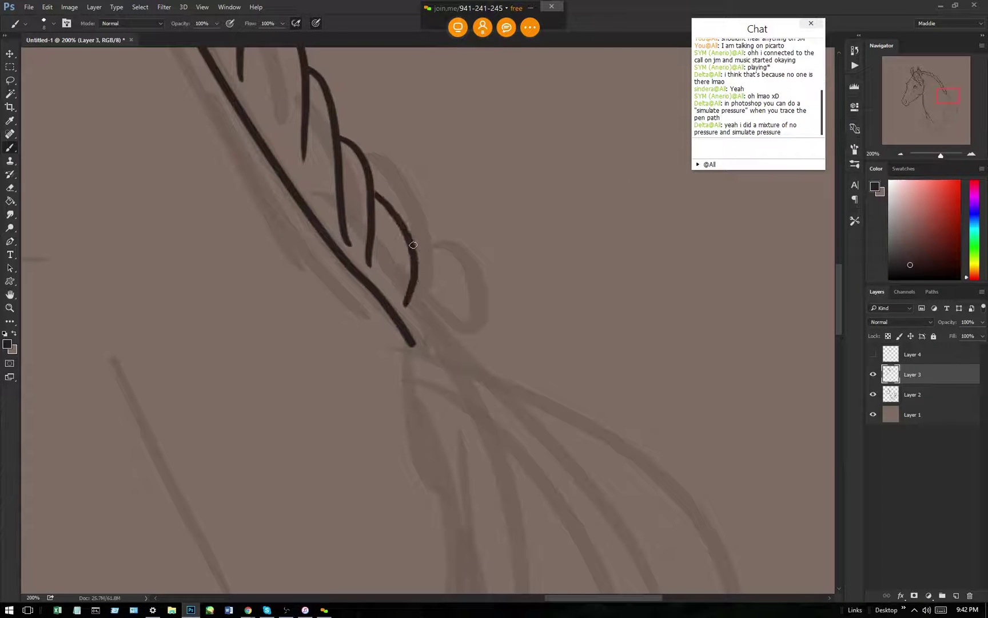
{"action": "mouse_move", "coordinate": [417, 258]}
{"action": "left_mouse_down"}
{"action": "mouse_move", "coordinate": [435, 278]}
{"action": "mouse_move", "coordinate": [449, 338]}
{"action": "mouse_move", "coordinate": [469, 361]}
{"action": "left_mouse_up"}
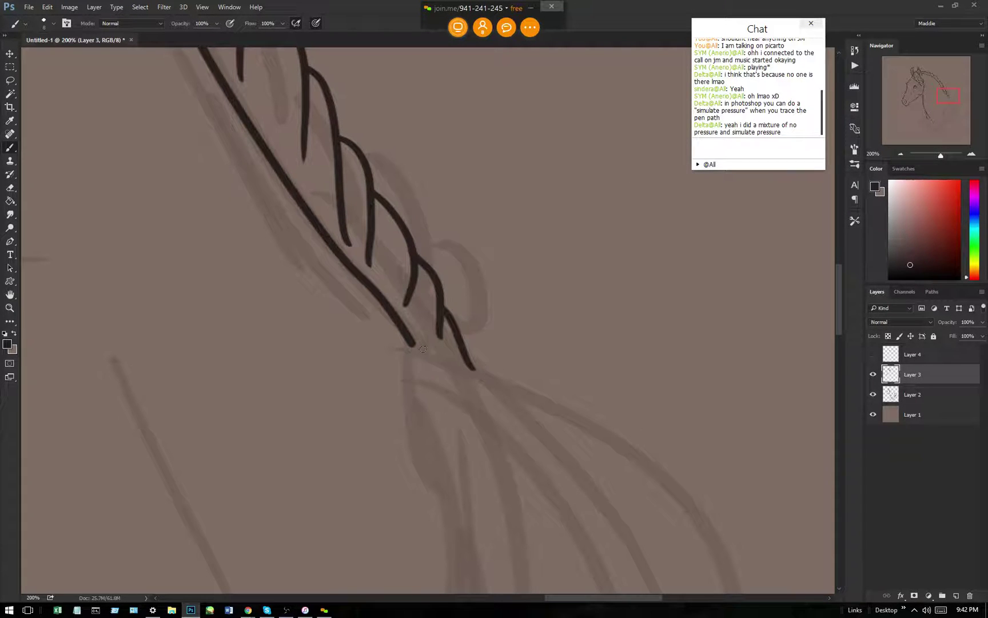
{"action": "left_click_drag", "start_coordinate": [410, 344], "coordinate": [537, 412]}
Add thin inner hair strands inside the lowest mane locks near the base of the neck.
{"action": "mouse_move", "coordinate": [468, 366]}
{"action": "left_mouse_down"}
{"action": "mouse_move", "coordinate": [422, 306]}
{"action": "mouse_move", "coordinate": [430, 276]}
{"action": "left_mouse_up"}
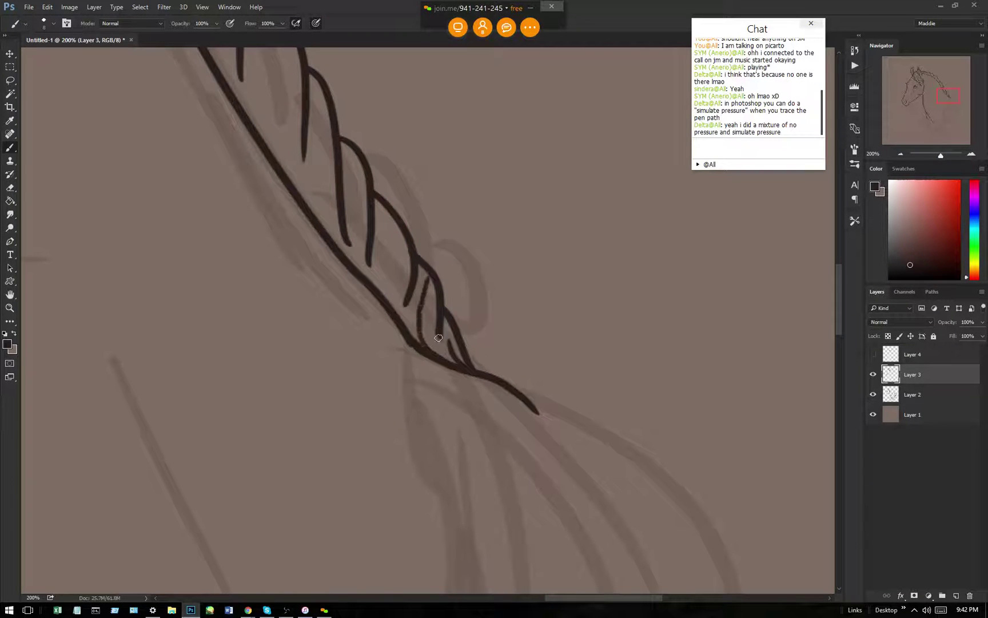
{"action": "left_click_drag", "start_coordinate": [439, 337], "coordinate": [458, 367]}
{"action": "mouse_move", "coordinate": [400, 318]}
{"action": "left_mouse_down"}
{"action": "mouse_move", "coordinate": [413, 283]}
{"action": "mouse_move", "coordinate": [397, 317]}
{"action": "mouse_move", "coordinate": [381, 218]}
{"action": "left_mouse_up"}
{"action": "mouse_move", "coordinate": [355, 268]}
{"action": "left_mouse_down"}
{"action": "mouse_move", "coordinate": [365, 224]}
{"action": "mouse_move", "coordinate": [316, 189]}
{"action": "mouse_move", "coordinate": [309, 129]}
{"action": "left_mouse_up"}
{"action": "key", "text": "ctrl+minus"}
{"action": "key", "text": "ctrl+minus"}
{"action": "key", "text": "ctrl+minus"}
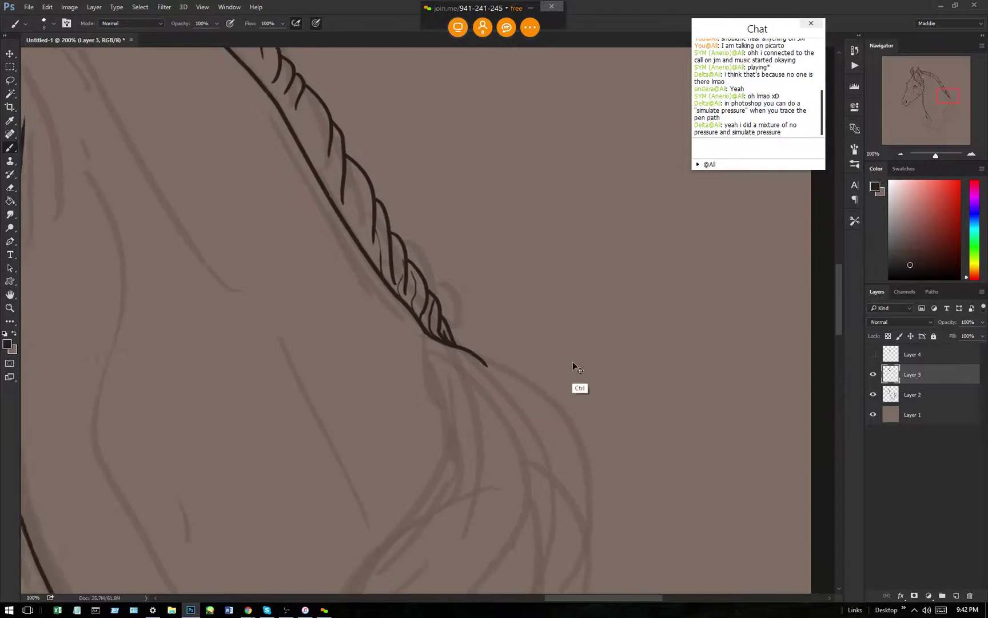
{"action": "key", "text": "ctrl+minus"}
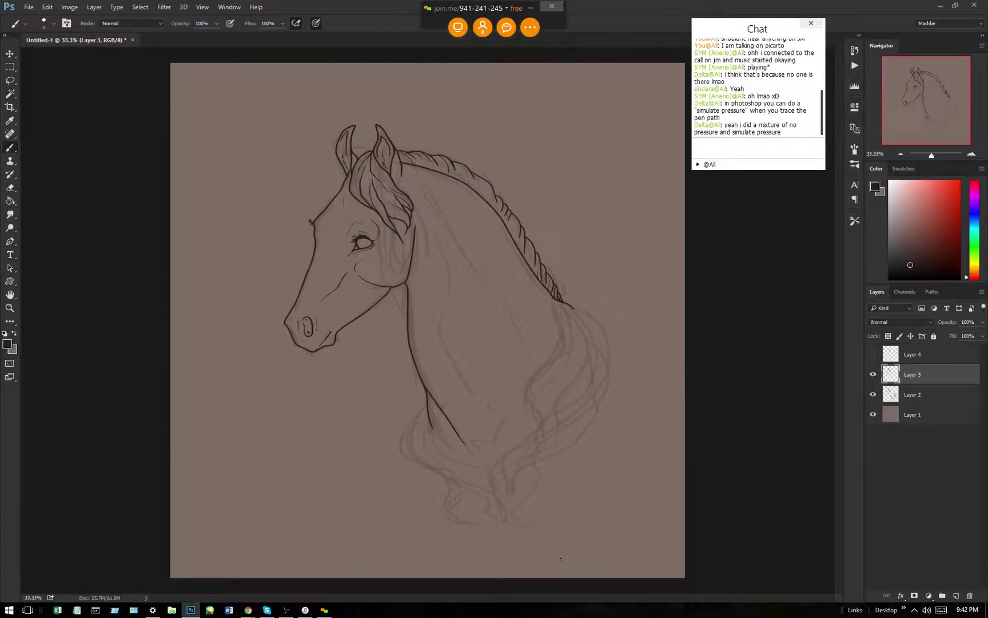
Trace the outer edge of the loose hair below the mane with a Pen path and stroke it with the Brush, without simulated pressure.
{"action": "key", "text": "ctrl+plus"}
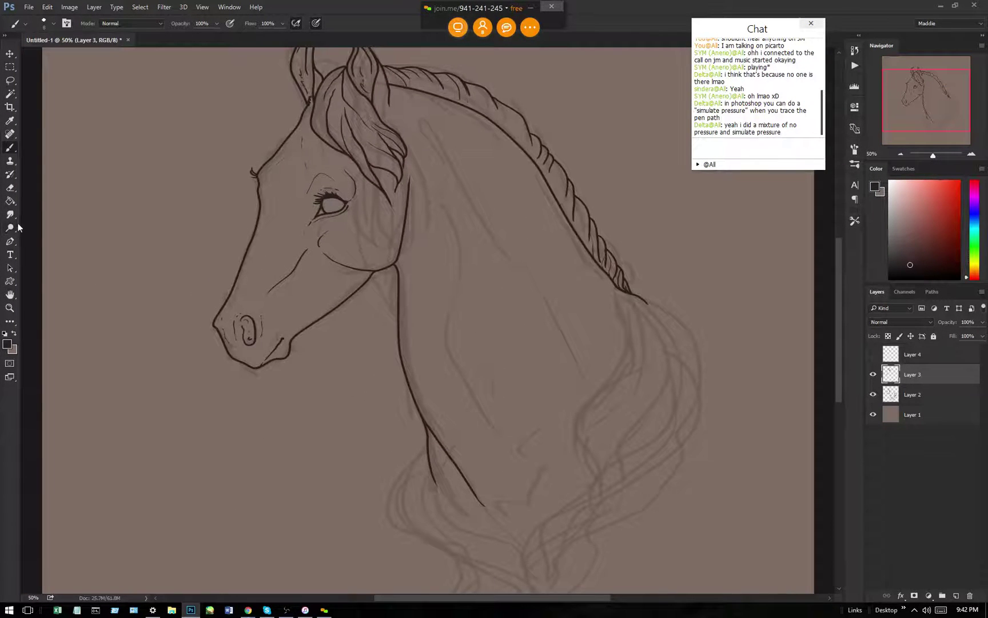
{"action": "left_click", "coordinate": [9, 240]}
{"action": "key", "text": "ctrl+plus"}
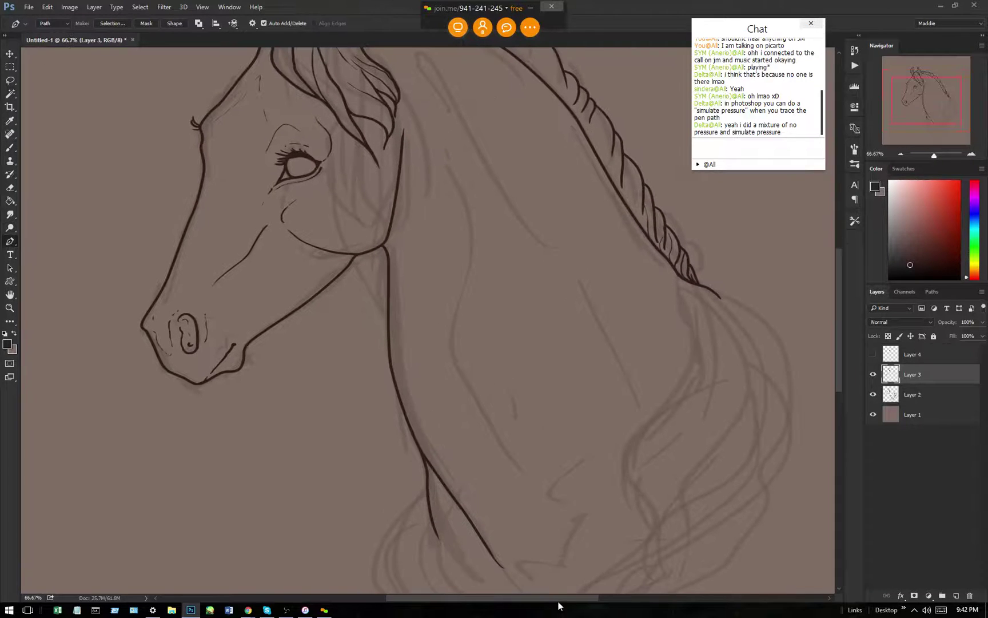
{"action": "left_click_drag", "start_coordinate": [587, 595], "coordinate": [655, 601]}
{"action": "key", "text": "ctrl+plus"}
{"action": "left_click", "coordinate": [484, 270]}
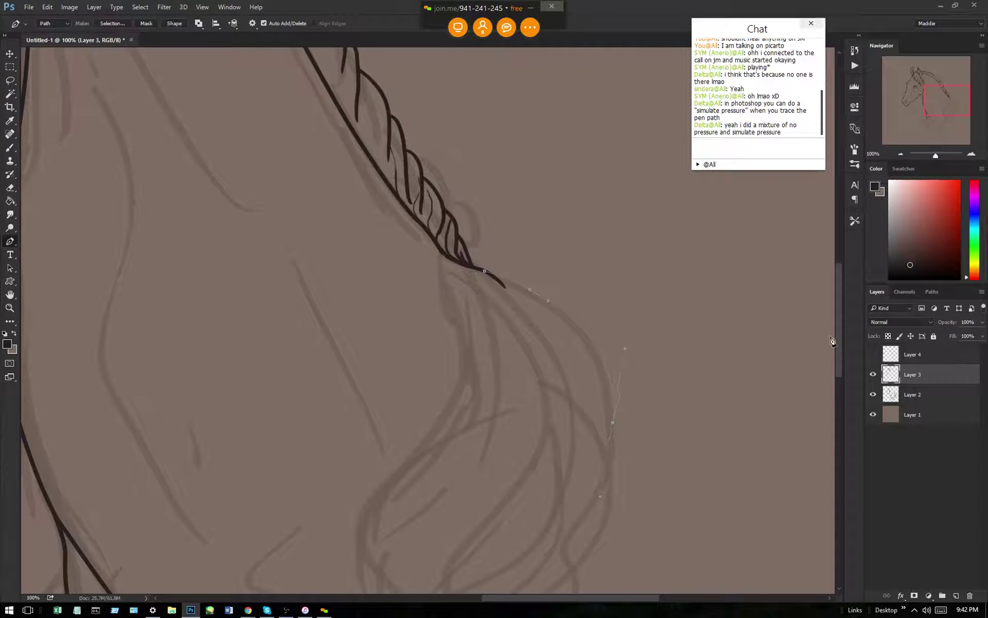
{"action": "left_click_drag", "start_coordinate": [838, 340], "coordinate": [813, 386]}
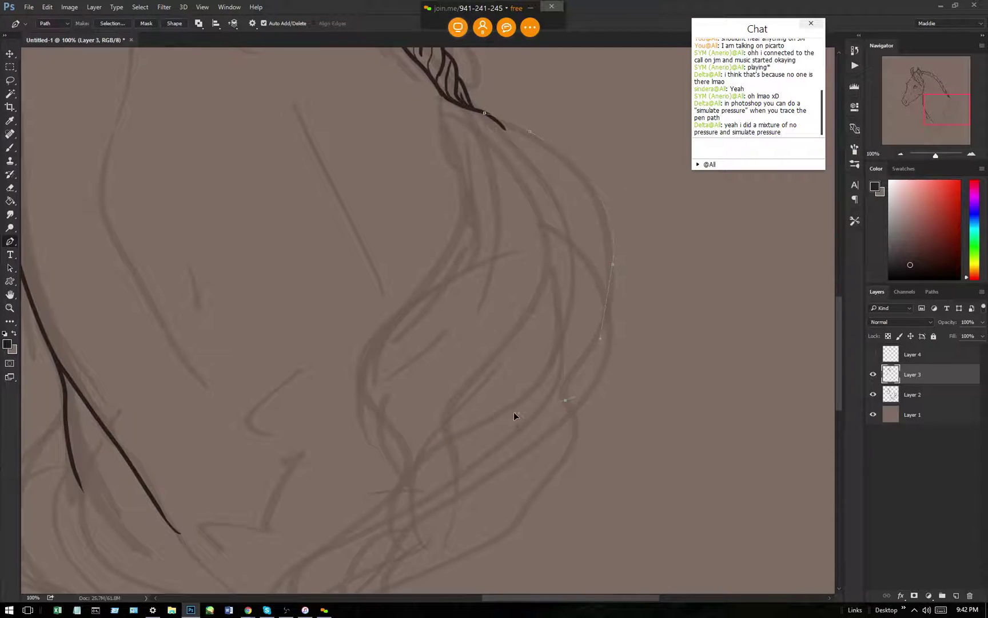
{"action": "left_click_drag", "start_coordinate": [507, 419], "coordinate": [505, 422]}
{"action": "left_click_drag", "start_coordinate": [456, 464], "coordinate": [419, 501]}
{"action": "left_click", "coordinate": [410, 527]}
{"action": "right_click", "coordinate": [540, 312]}
{"action": "left_click", "coordinate": [614, 394]}
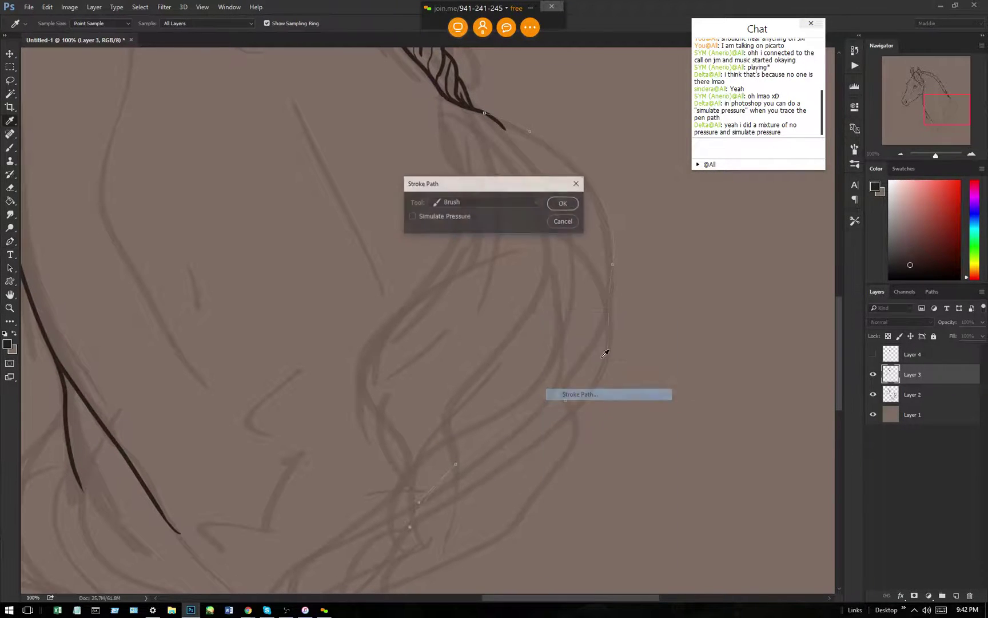
{"action": "left_click", "coordinate": [563, 205]}
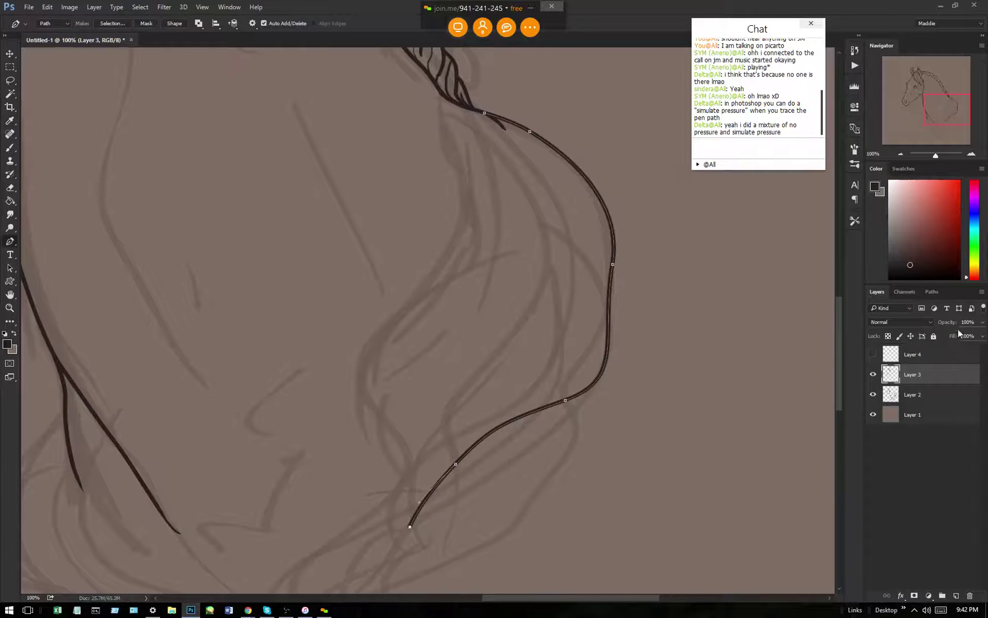
Create a new path along the inner, neck-side edge of the loose hair and stroke it with the Brush.
{"action": "left_click", "coordinate": [932, 291]}
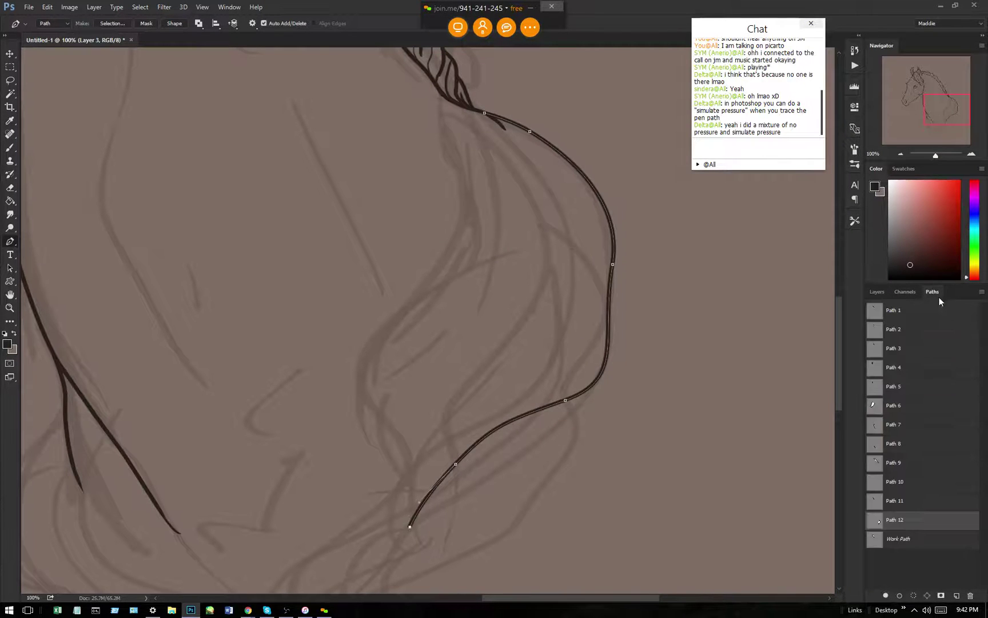
{"action": "left_click", "coordinate": [957, 595]}
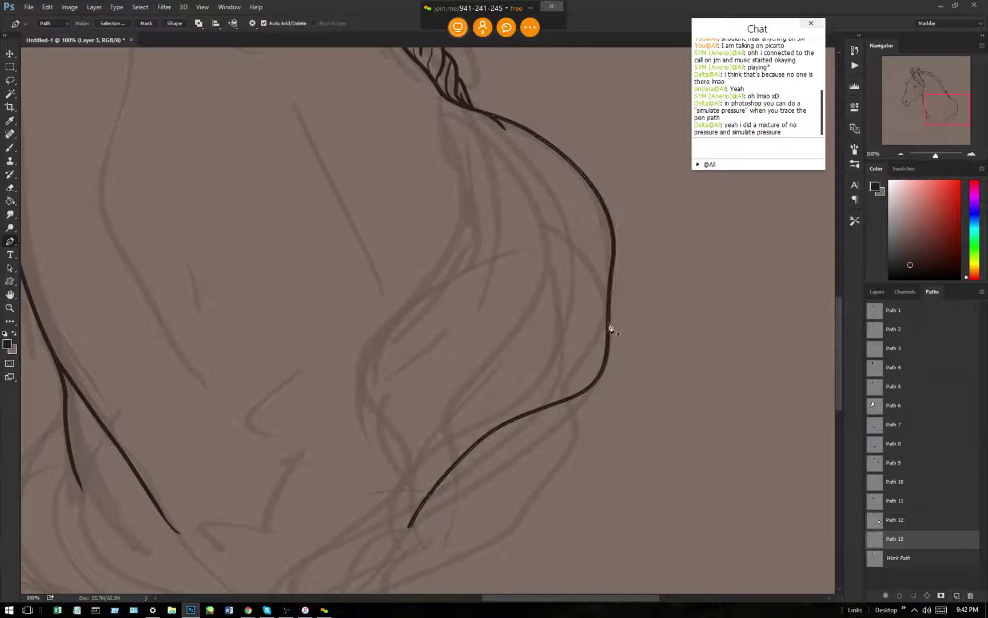
{"action": "left_click", "coordinate": [439, 93]}
{"action": "left_click_drag", "start_coordinate": [456, 226], "coordinate": [431, 272]}
{"action": "left_click_drag", "start_coordinate": [358, 386], "coordinate": [389, 430]}
{"action": "key", "text": "ctrl+alt+z"}
{"action": "key", "text": "ctrl+alt+z"}
{"action": "left_click_drag", "start_coordinate": [374, 345], "coordinate": [372, 415]}
{"action": "right_click", "coordinate": [492, 283]}
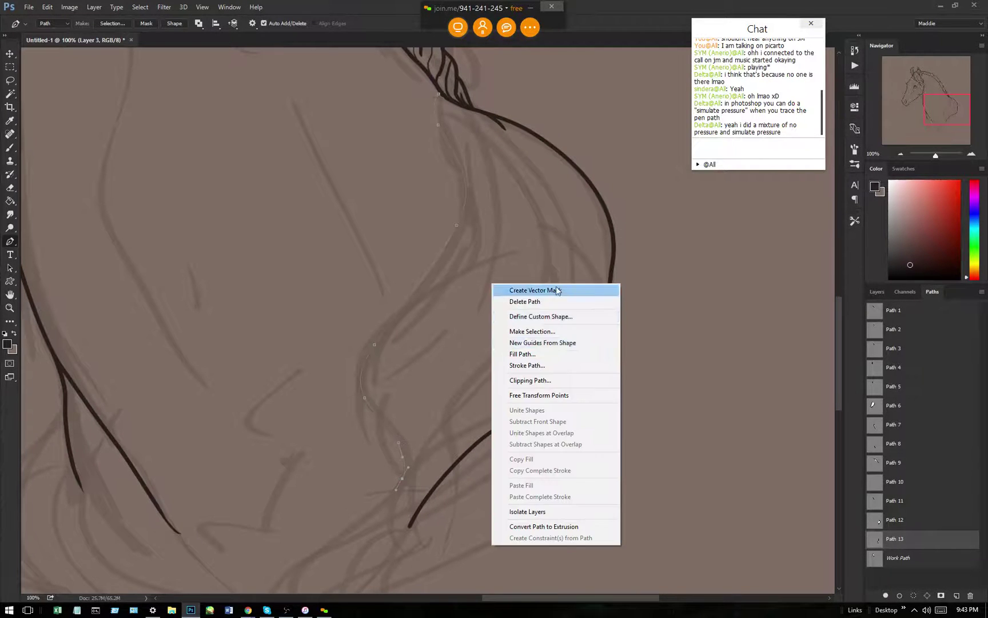
{"action": "left_click", "coordinate": [555, 369]}
{"action": "left_click", "coordinate": [564, 204]}
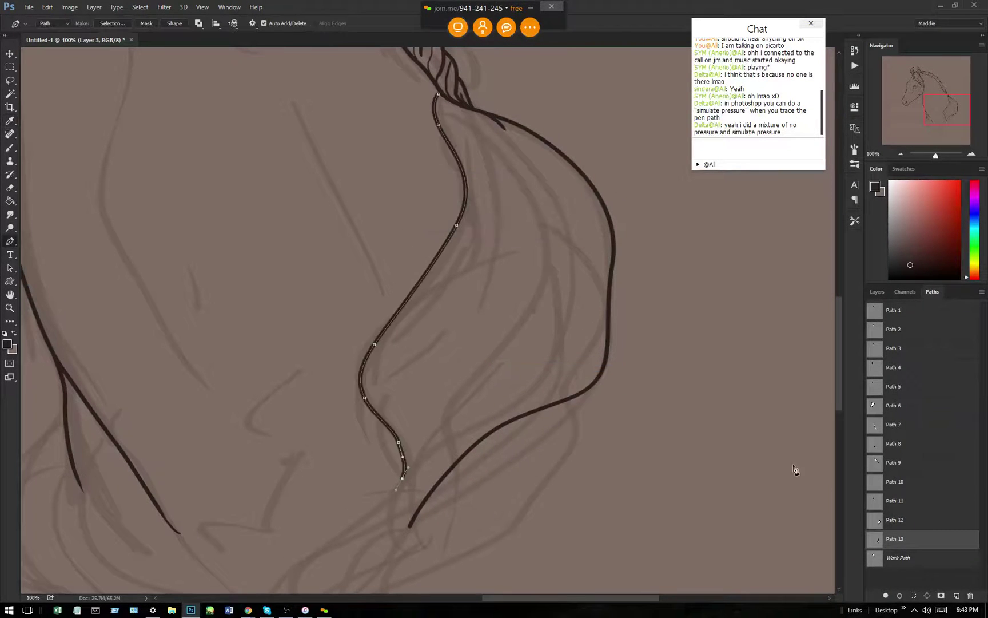
On a new path, trace a strand from the outer edge up to the hair's root and stroke it with the Brush.
{"action": "left_click", "coordinate": [957, 595]}
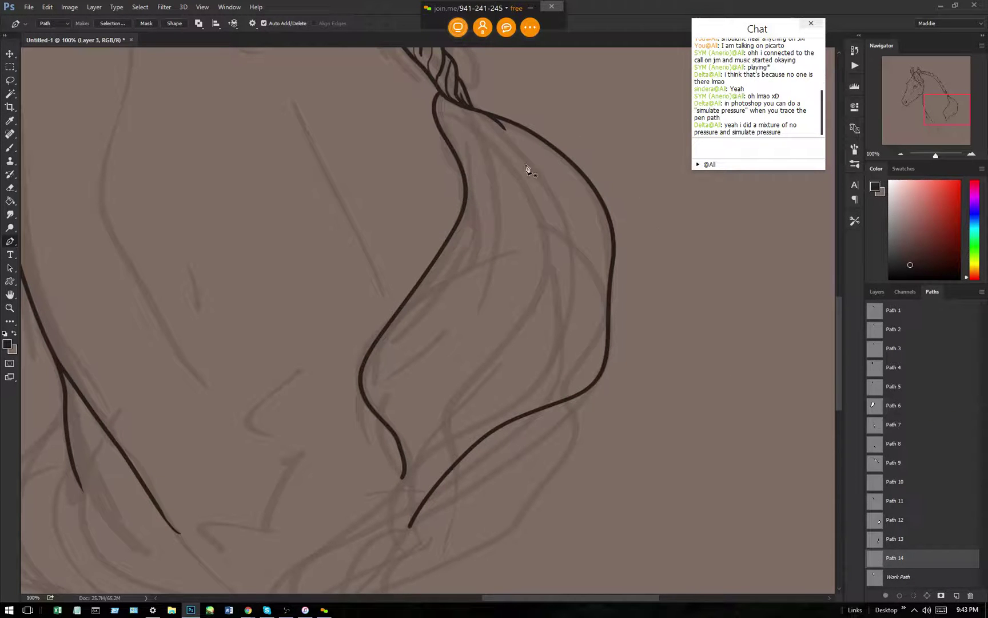
{"action": "left_click", "coordinate": [609, 312]}
{"action": "left_click_drag", "start_coordinate": [581, 242], "coordinate": [577, 238]}
{"action": "left_click_drag", "start_coordinate": [521, 162], "coordinate": [481, 138]}
{"action": "left_click", "coordinate": [451, 110]}
{"action": "right_click", "coordinate": [492, 140]}
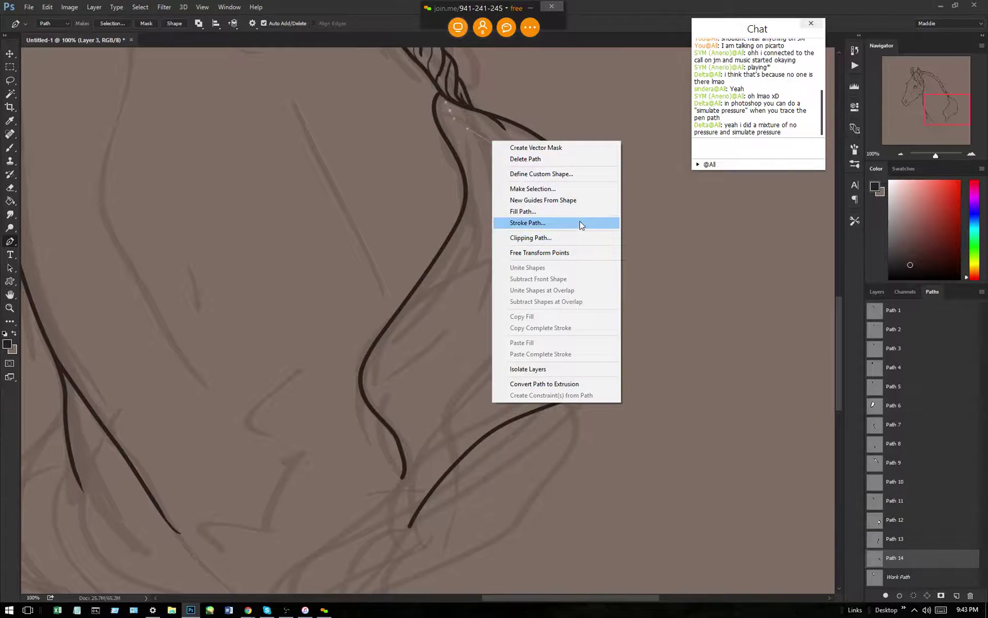
{"action": "left_click", "coordinate": [580, 224]}
{"action": "left_click", "coordinate": [563, 201]}
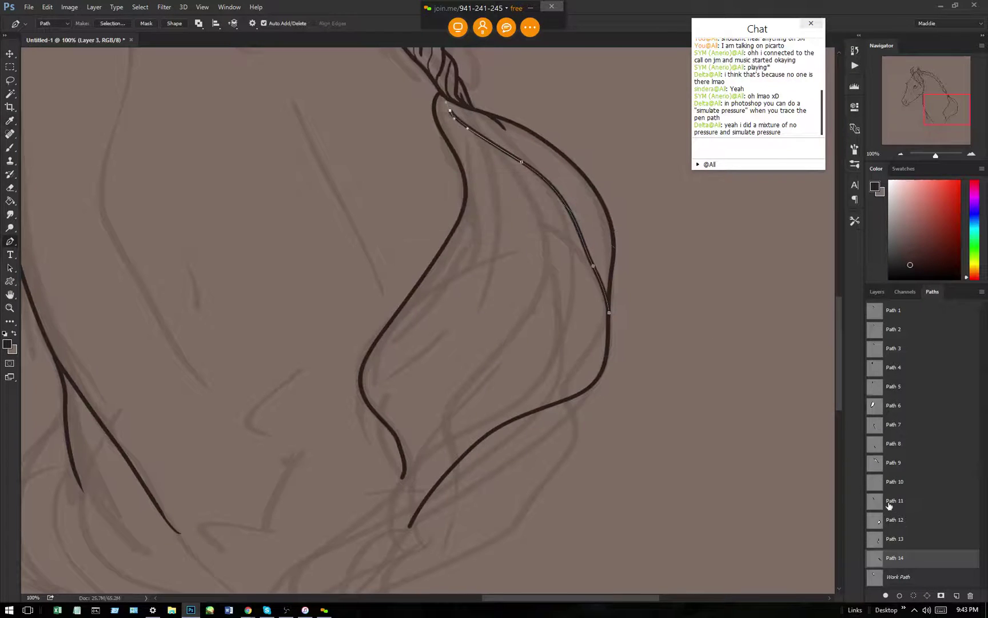
On another new path, trace a long S-shaped strand through the middle of the loose hair to its lower tip and stroke it with the Brush.
{"action": "left_click_drag", "start_coordinate": [950, 573], "coordinate": [956, 595]}
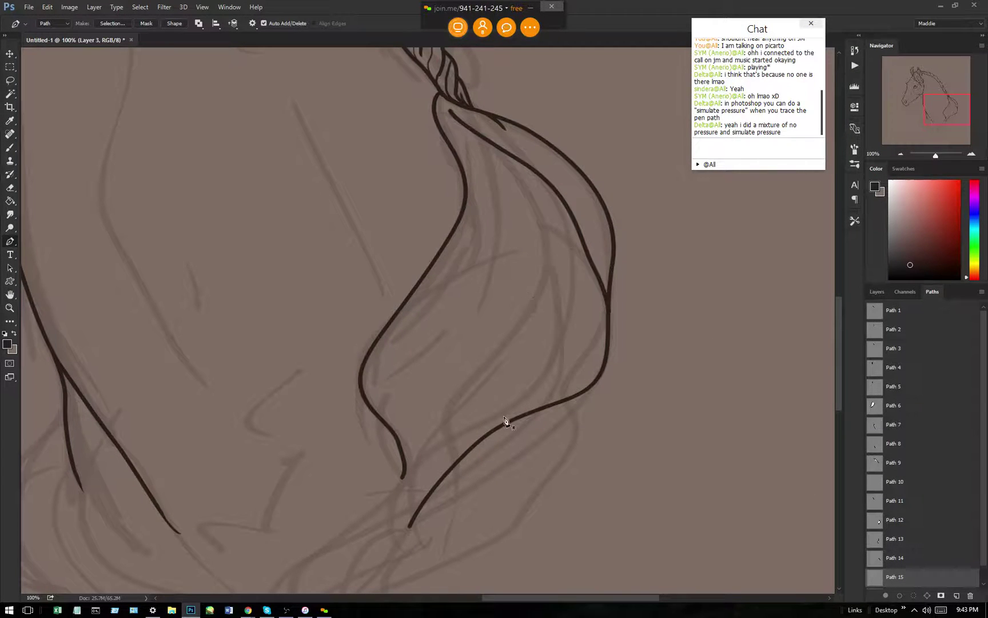
{"action": "left_click", "coordinate": [501, 147]}
{"action": "left_click", "coordinate": [430, 438]}
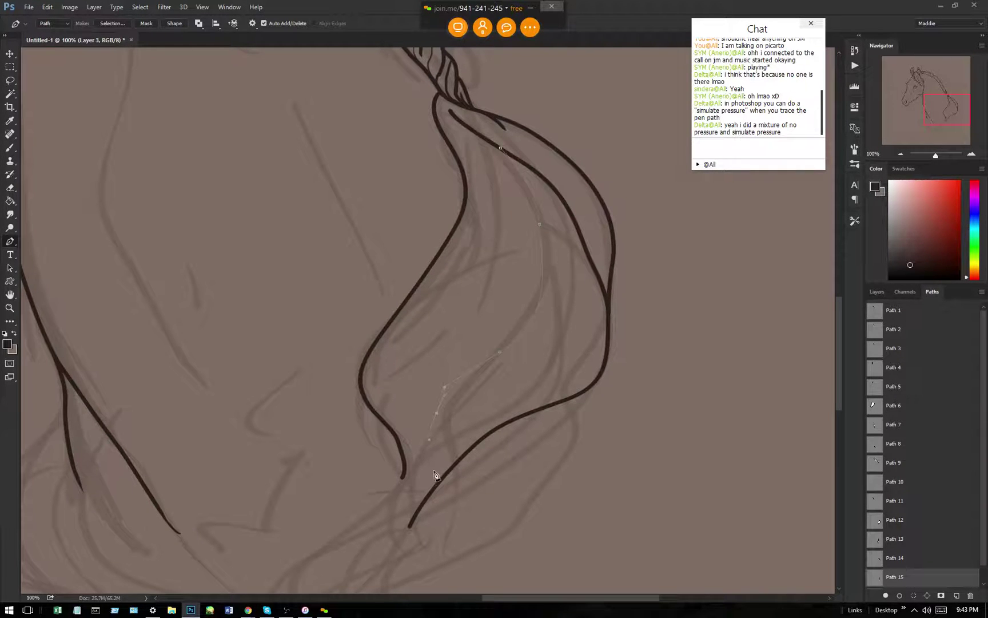
{"action": "left_click", "coordinate": [421, 505]}
{"action": "right_click", "coordinate": [536, 281]}
{"action": "left_click", "coordinate": [579, 365]}
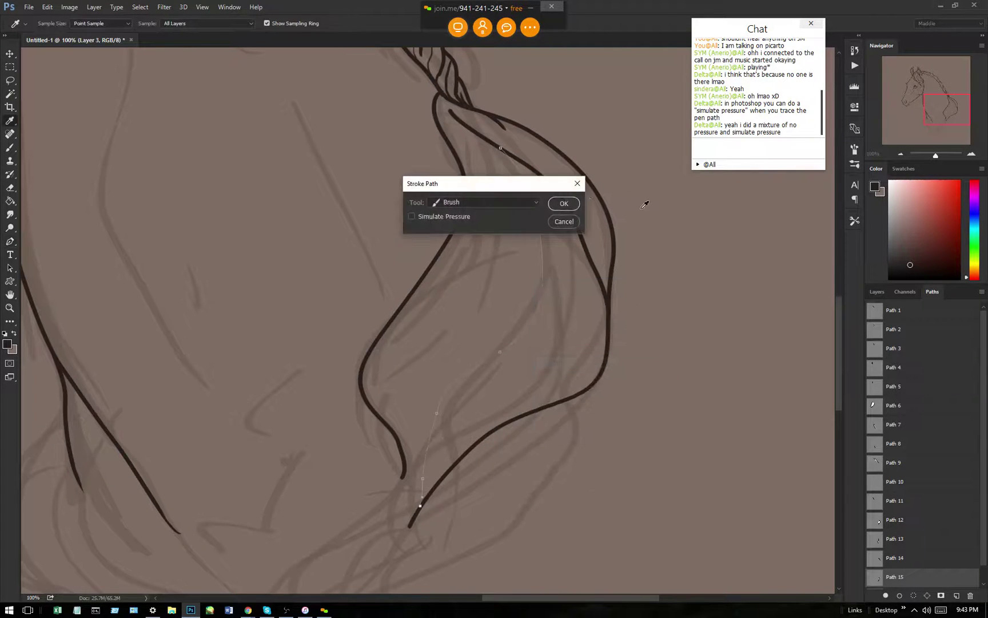
{"action": "left_click", "coordinate": [564, 204]}
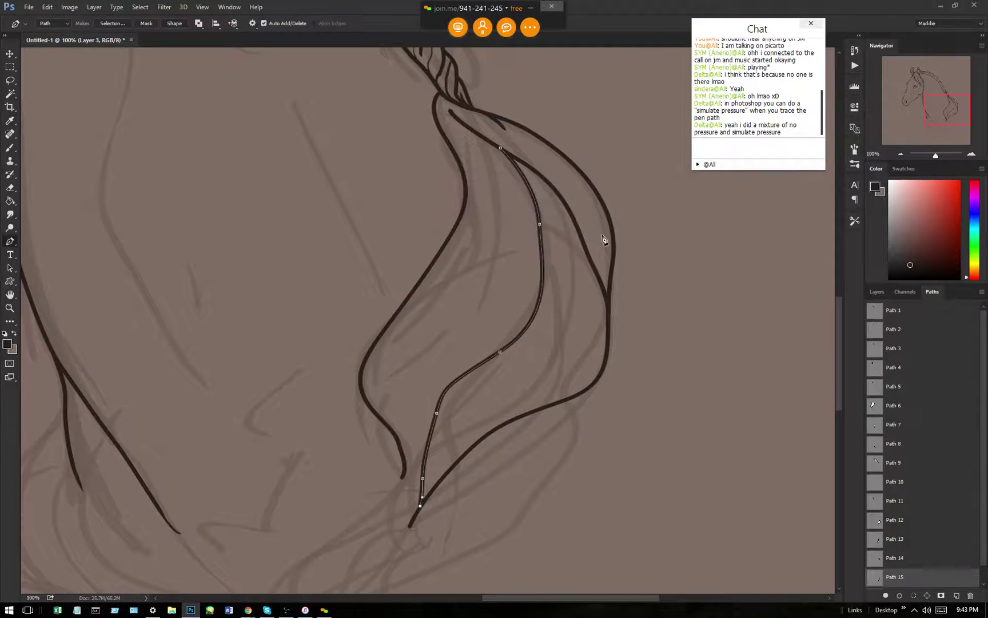
Add a shorter curved strand beside the inner edge of the loose hair on a new path and stroke it with the Brush.
{"action": "left_click", "coordinate": [954, 589]}
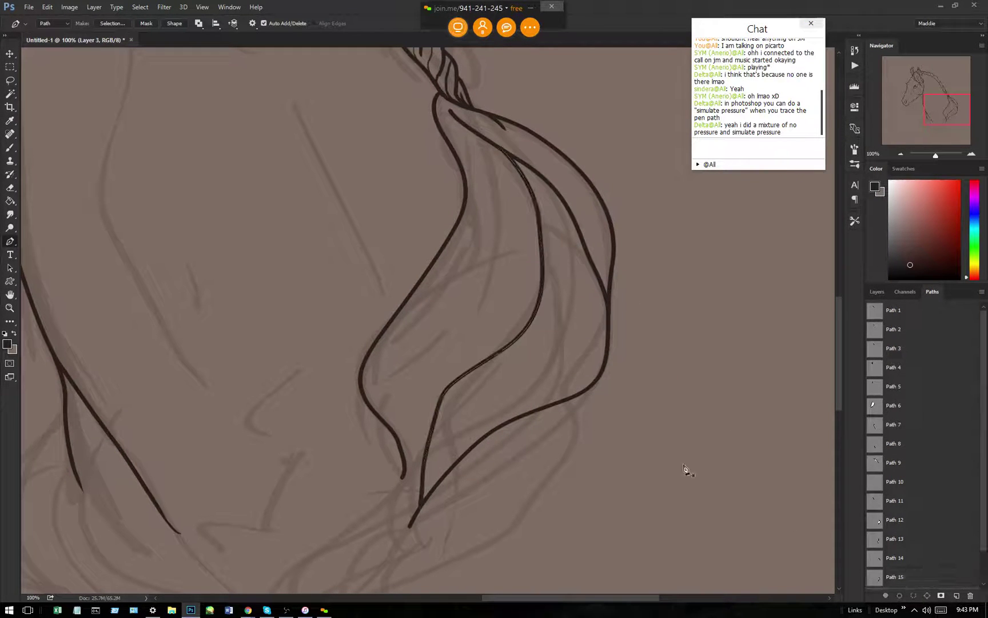
{"action": "left_click", "coordinate": [400, 449]}
{"action": "left_click_drag", "start_coordinate": [418, 365], "coordinate": [418, 361]}
{"action": "right_click", "coordinate": [461, 268]}
{"action": "left_click", "coordinate": [529, 347]}
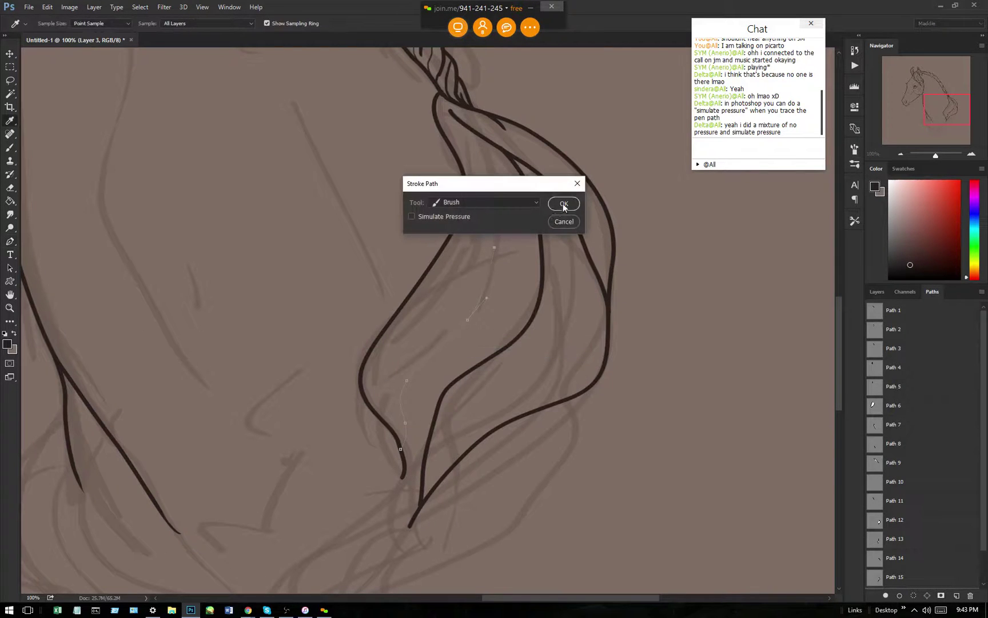
{"action": "left_click", "coordinate": [563, 204]}
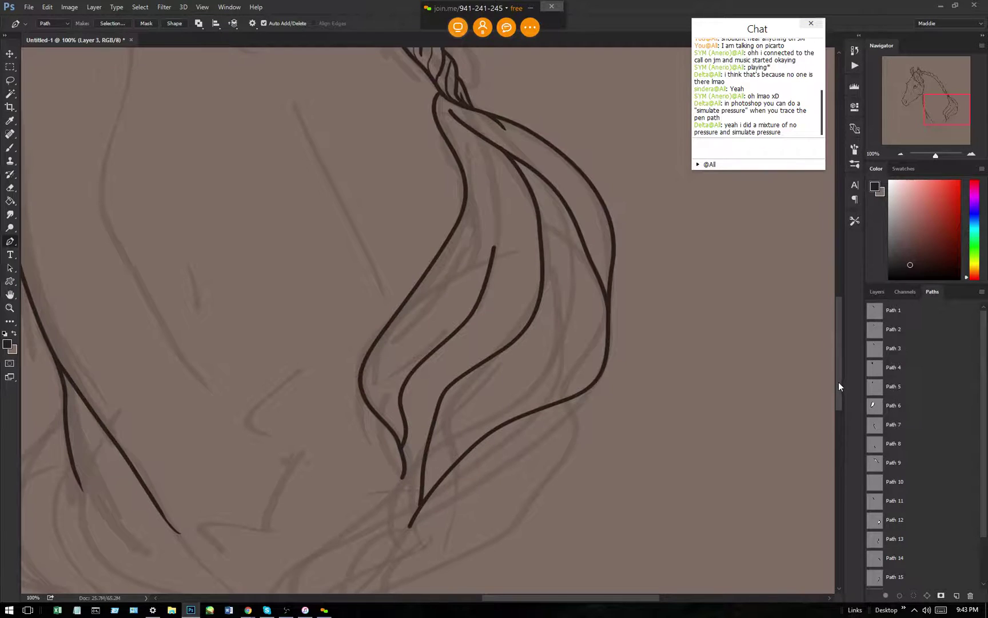
Taper the blunt upper ends of the short middle strand and the root strand with the Eraser.
{"action": "left_click_drag", "start_coordinate": [838, 381], "coordinate": [840, 416]}
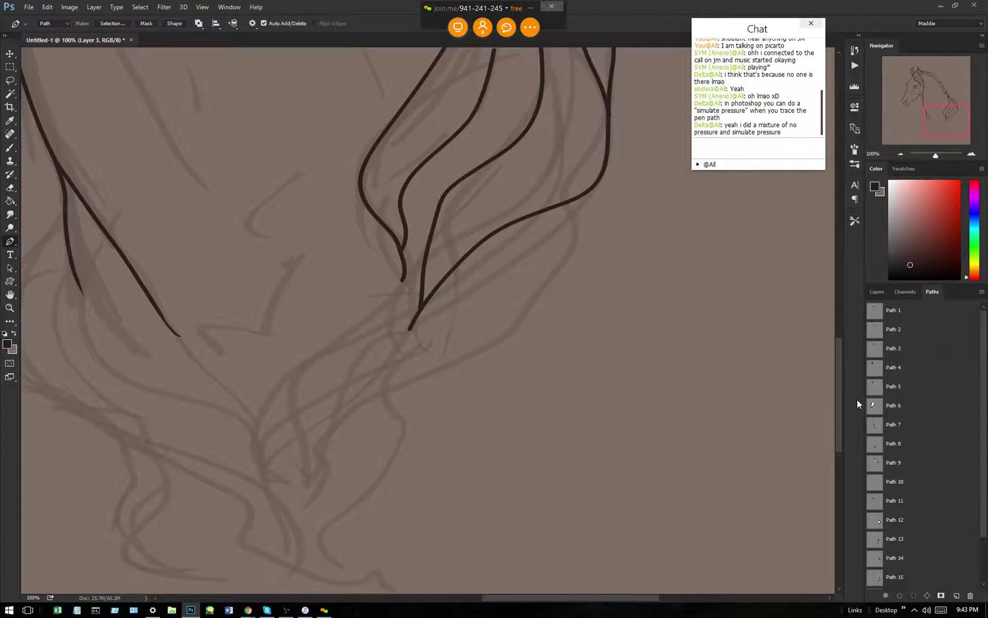
{"action": "left_click_drag", "start_coordinate": [838, 406], "coordinate": [836, 372]}
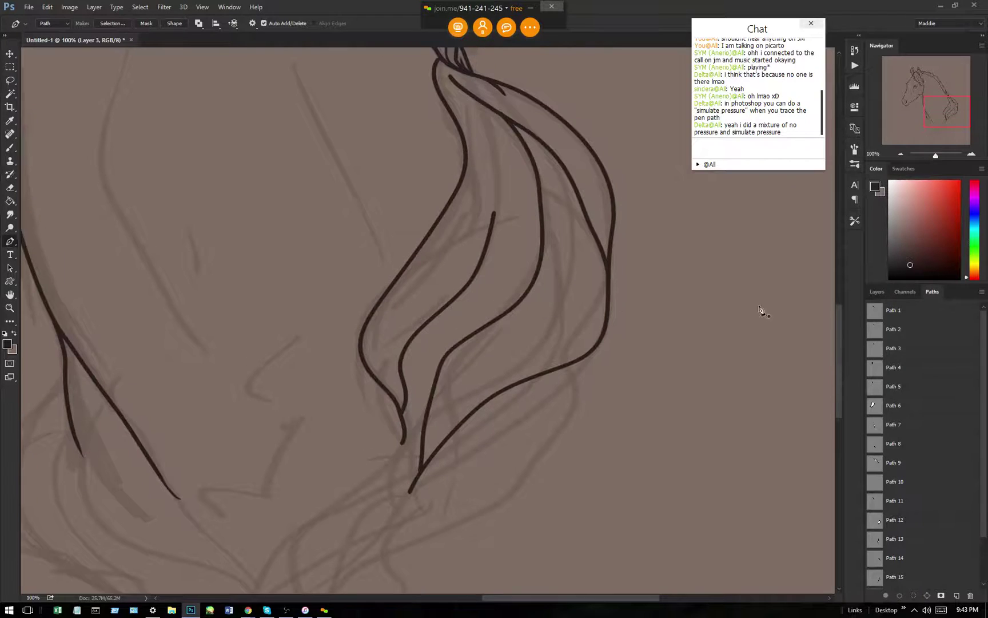
{"action": "left_click", "coordinate": [10, 187]}
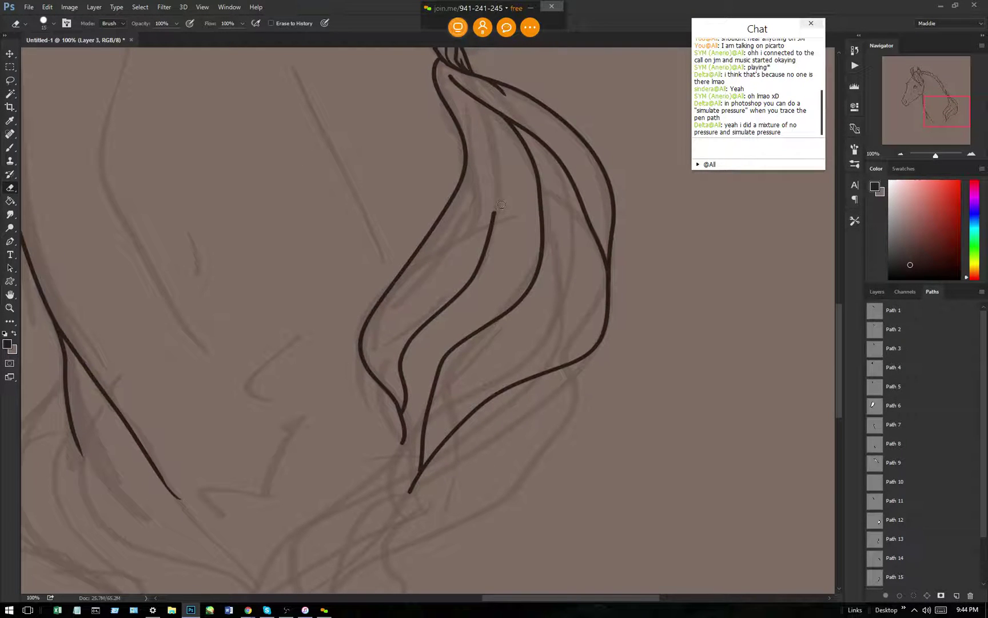
{"action": "left_click_drag", "start_coordinate": [501, 204], "coordinate": [476, 234]}
{"action": "left_click_drag", "start_coordinate": [840, 334], "coordinate": [780, 316]}
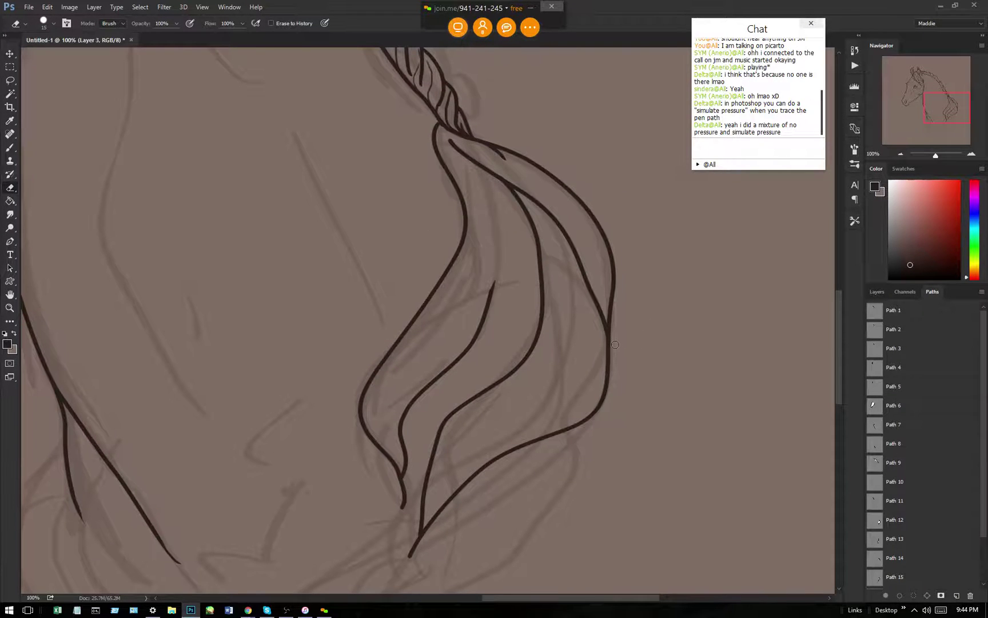
{"action": "left_click_drag", "start_coordinate": [839, 320], "coordinate": [582, 254]}
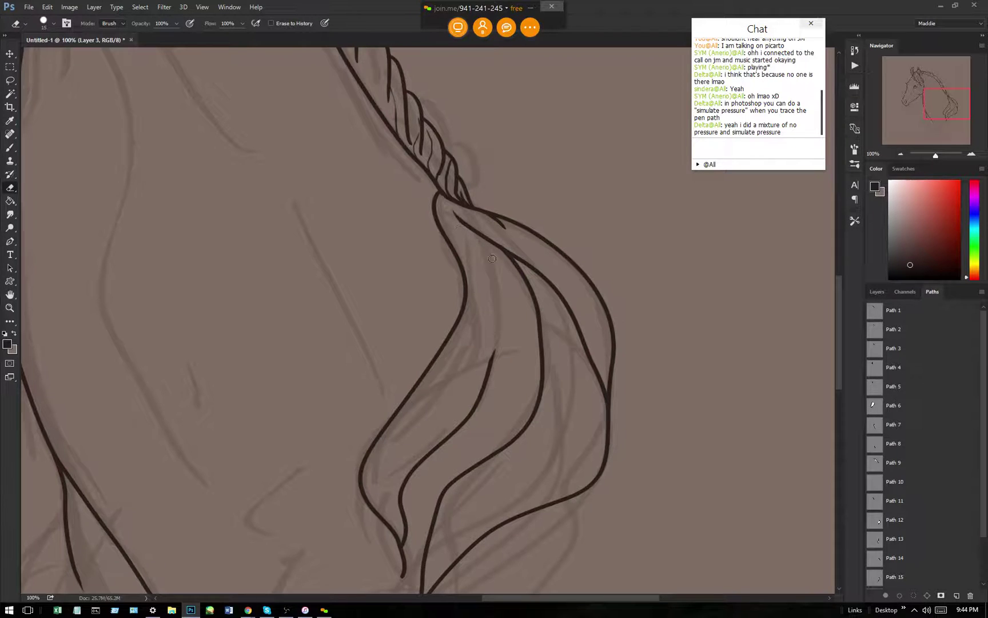
With the Brush, extend the short root strand and add fine tapered strands just below the end of the braid.
{"action": "left_click", "coordinate": [15, 149]}
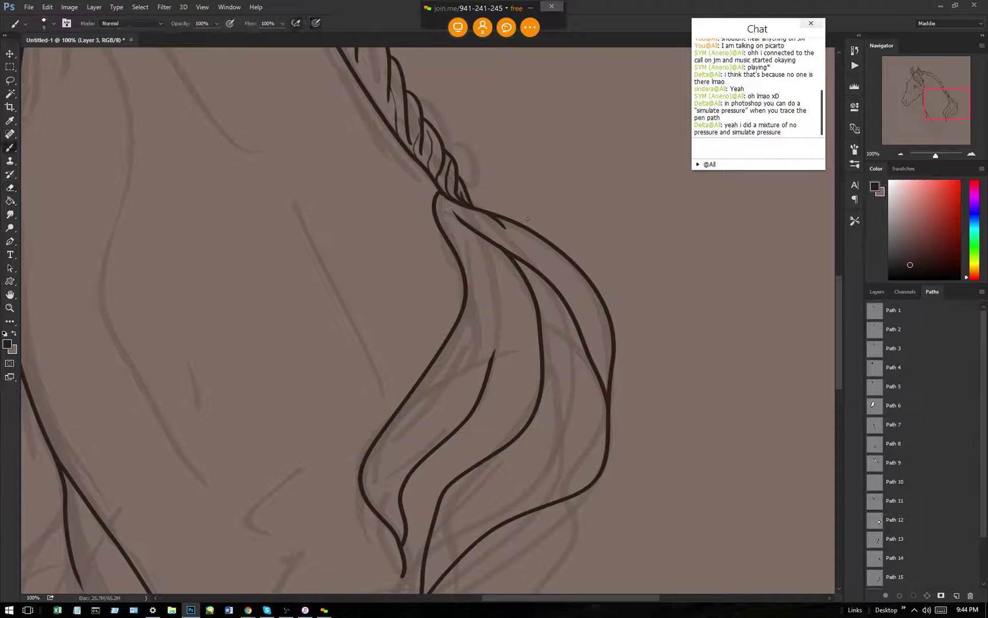
{"action": "left_click_drag", "start_coordinate": [839, 325], "coordinate": [837, 318]}
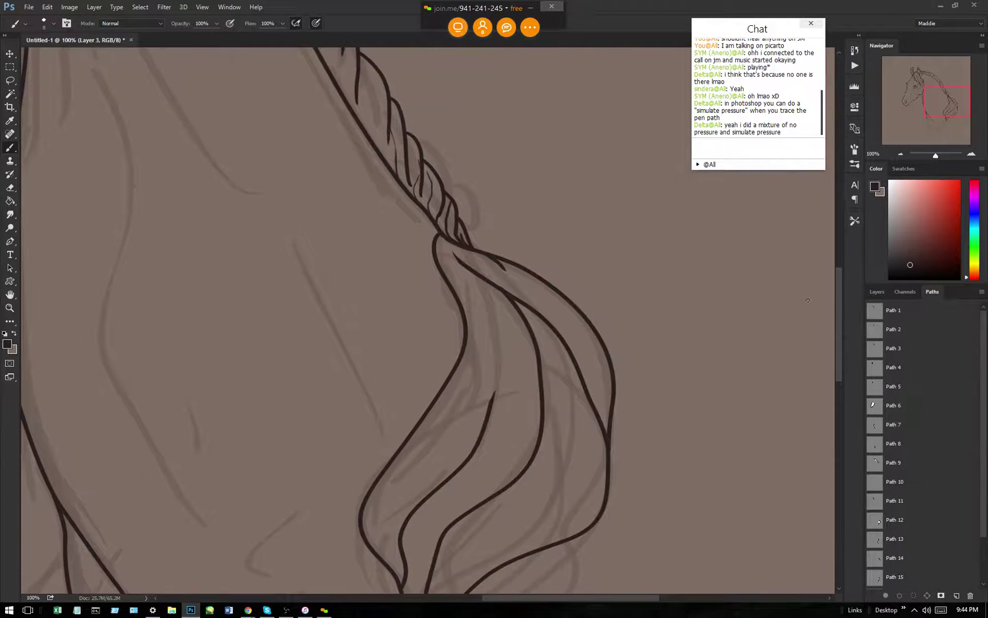
{"action": "key", "text": "ctrl+plus"}
{"action": "key", "text": "ctrl+plus"}
{"action": "key", "text": "ctrl+minus"}
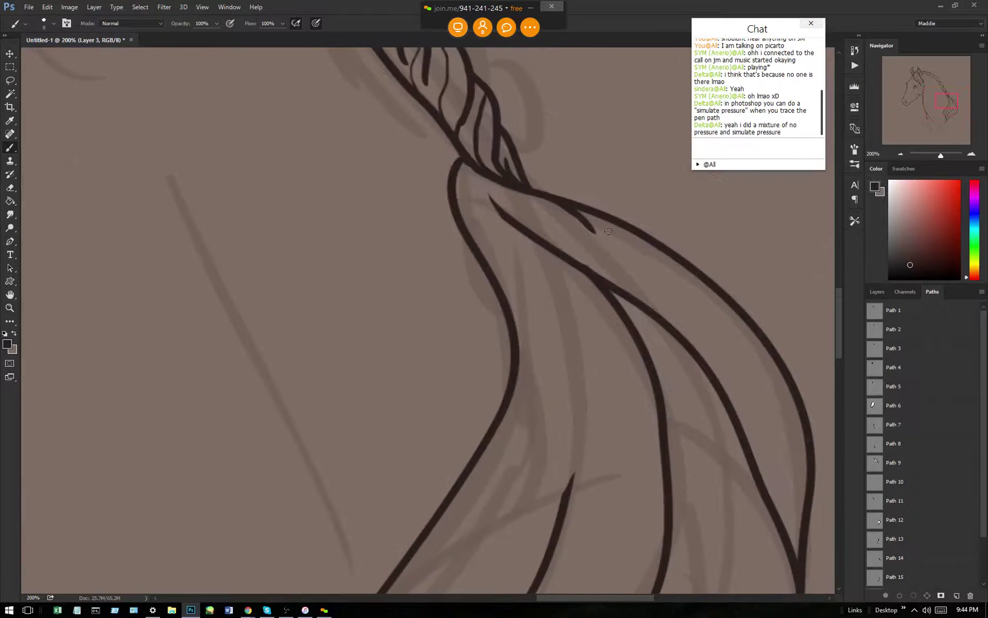
{"action": "left_click_drag", "start_coordinate": [588, 224], "coordinate": [664, 293]}
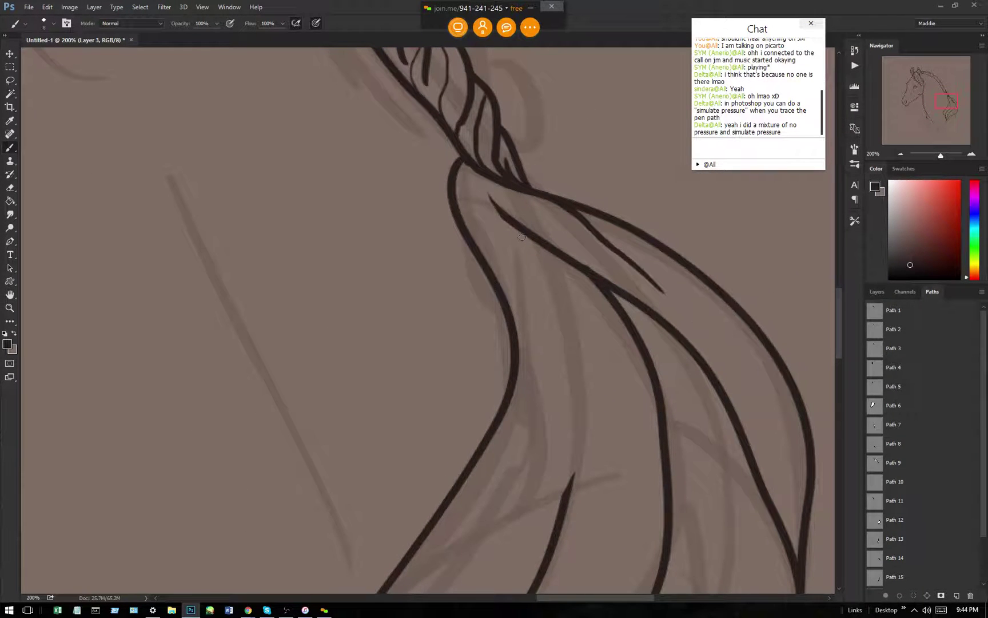
{"action": "left_click_drag", "start_coordinate": [596, 275], "coordinate": [552, 238]}
{"action": "mouse_move", "coordinate": [466, 165]}
{"action": "left_mouse_down"}
{"action": "mouse_move", "coordinate": [470, 190]}
{"action": "mouse_move", "coordinate": [578, 326]}
{"action": "left_mouse_up"}
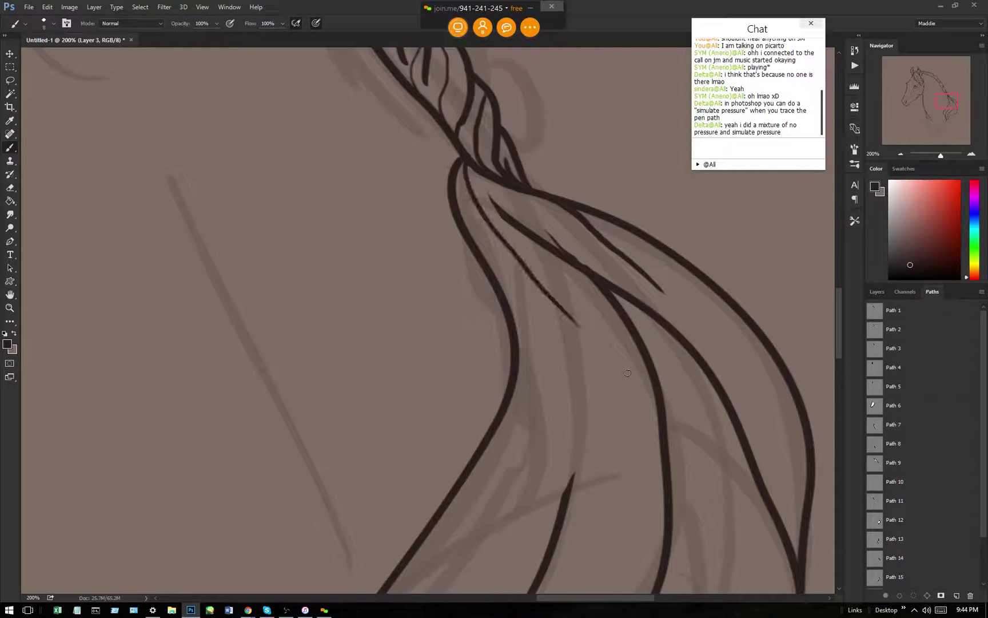
Add two short curved detail strands inside the outer lock, just above where its two outlines meet.
{"action": "scroll", "coordinate": [842, 336], "scroll_direction": "down", "scroll_amount": 3}
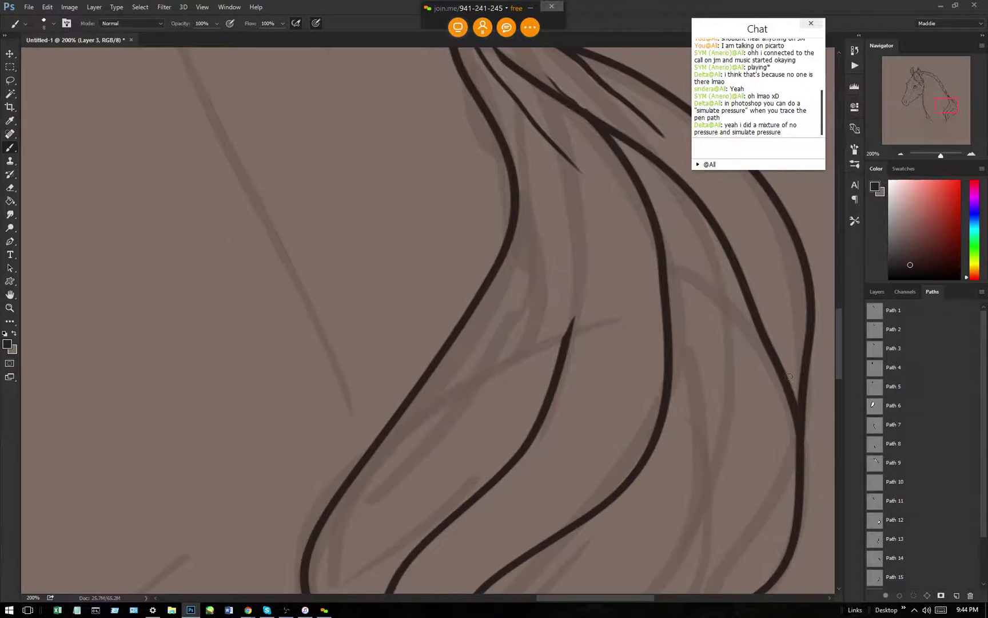
{"action": "left_click_drag", "start_coordinate": [781, 367], "coordinate": [795, 268]}
{"action": "left_click_drag", "start_coordinate": [748, 297], "coordinate": [743, 202]}
Branch three thin curved strands off the long middle strand in the lower part of the loose hair.
{"action": "left_click_drag", "start_coordinate": [839, 340], "coordinate": [841, 381]}
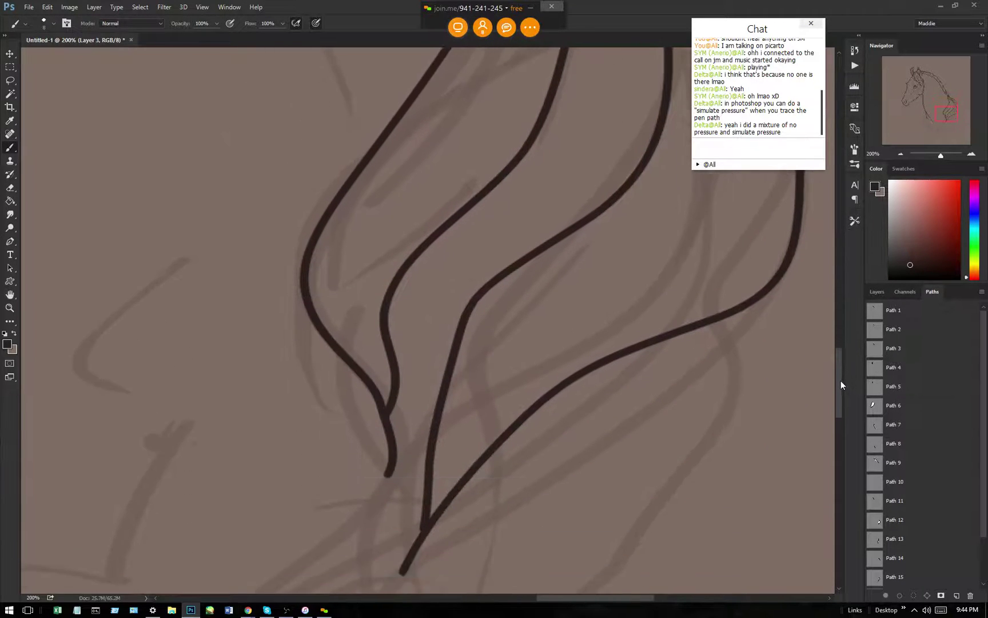
{"action": "mouse_move", "coordinate": [470, 306]}
{"action": "left_mouse_down"}
{"action": "mouse_move", "coordinate": [468, 280]}
{"action": "mouse_move", "coordinate": [612, 130]}
{"action": "left_mouse_up"}
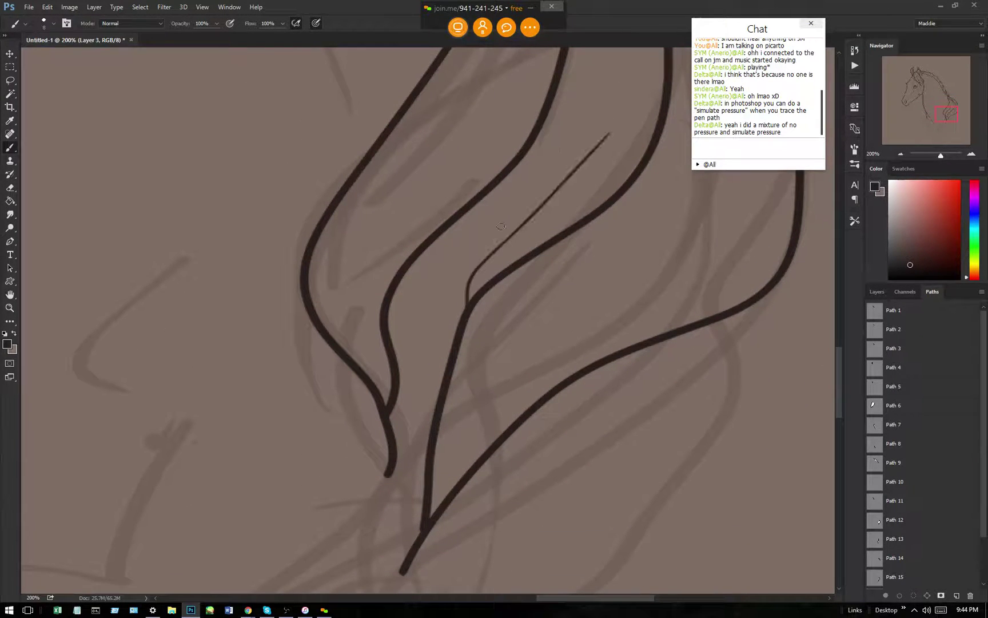
{"action": "left_click_drag", "start_coordinate": [452, 345], "coordinate": [464, 218]}
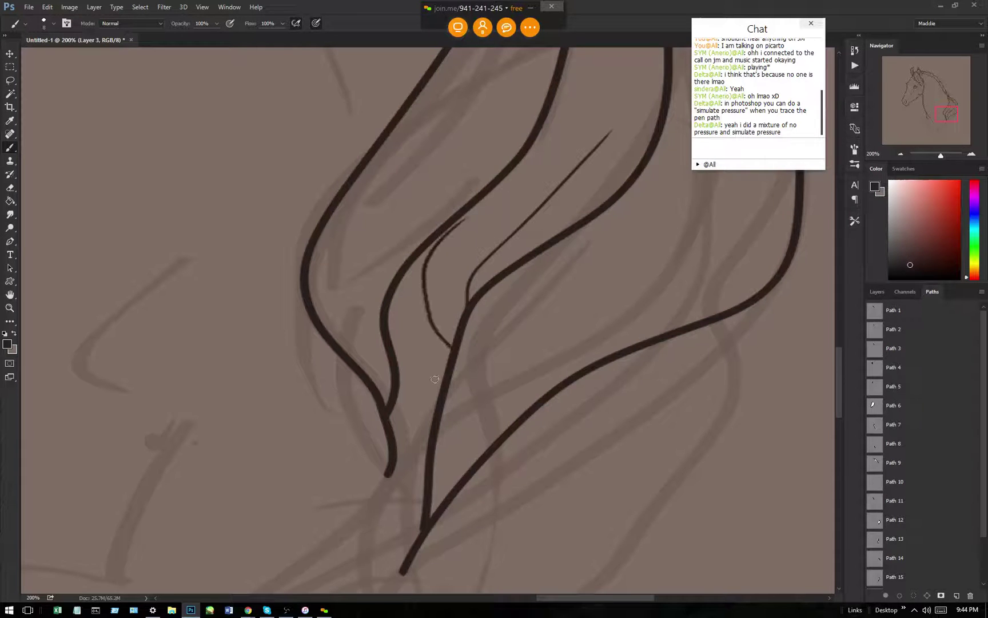
{"action": "left_click_drag", "start_coordinate": [440, 396], "coordinate": [405, 342]}
{"action": "key", "text": "ctrl+minus"}
{"action": "key", "text": "ctrl+minus"}
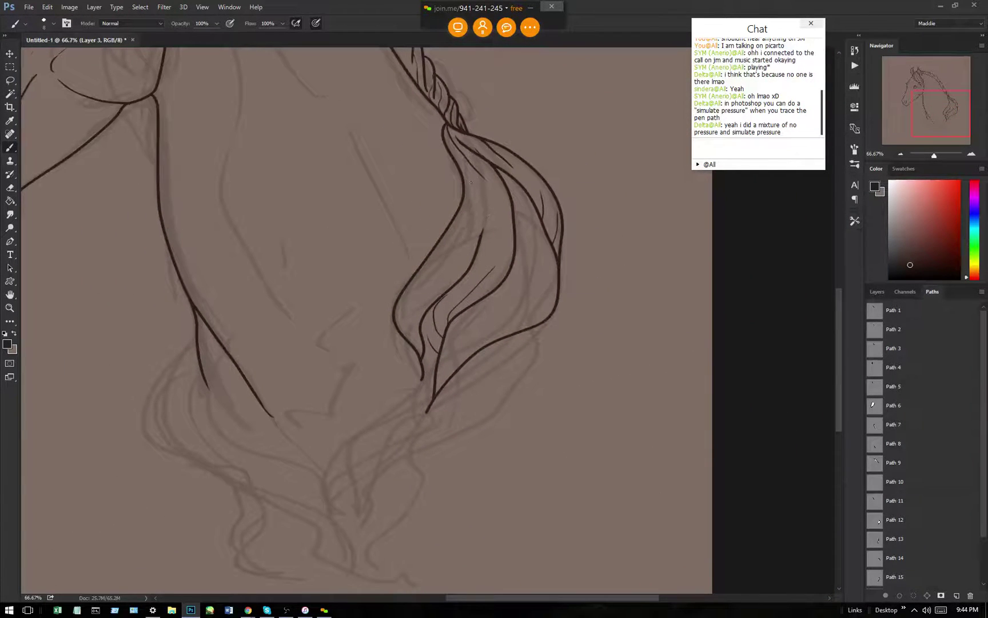
Fill the inner and outer locks of the loose hair with thin flow lines that follow their curves.
{"action": "left_click_drag", "start_coordinate": [458, 243], "coordinate": [426, 291]}
{"action": "left_click_drag", "start_coordinate": [482, 231], "coordinate": [427, 297]}
{"action": "mouse_move", "coordinate": [534, 248]}
{"action": "left_mouse_down"}
{"action": "mouse_move", "coordinate": [552, 228]}
{"action": "mouse_move", "coordinate": [497, 316]}
{"action": "left_mouse_up"}
{"action": "left_click_drag", "start_coordinate": [557, 288], "coordinate": [444, 362]}
{"action": "key", "text": "ctrl+minus"}
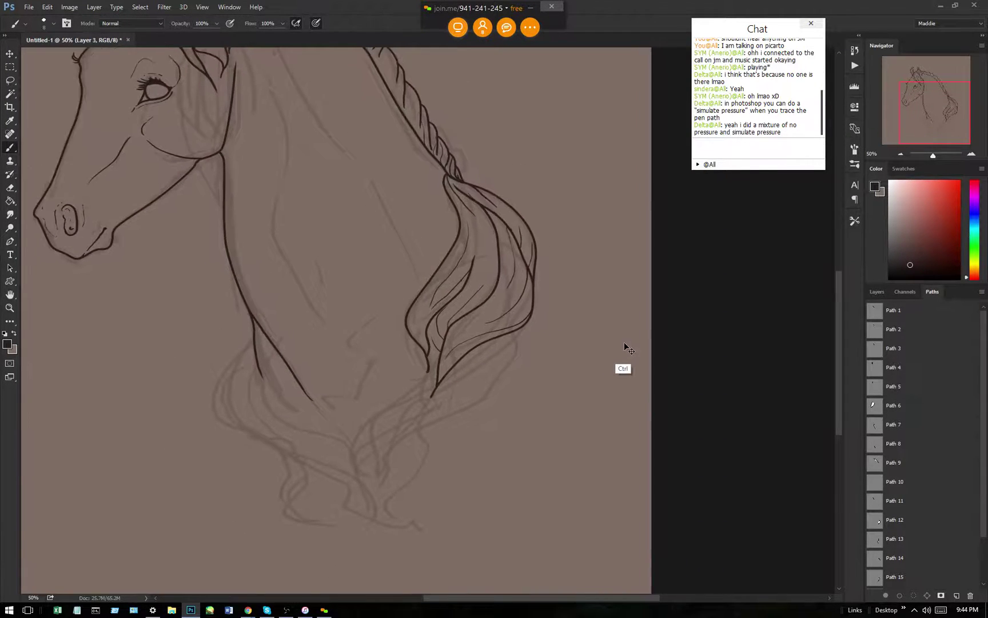
Draw a short strand and a long sweeping strand from the loose hair's lower outer edge down toward the sketched tip.
{"action": "key", "text": "ctrl+plus"}
{"action": "key", "text": "ctrl+plus"}
{"action": "scroll", "coordinate": [840, 374], "scroll_direction": "down", "scroll_amount": 3}
{"action": "scroll", "coordinate": [843, 413], "scroll_direction": "down", "scroll_amount": 1}
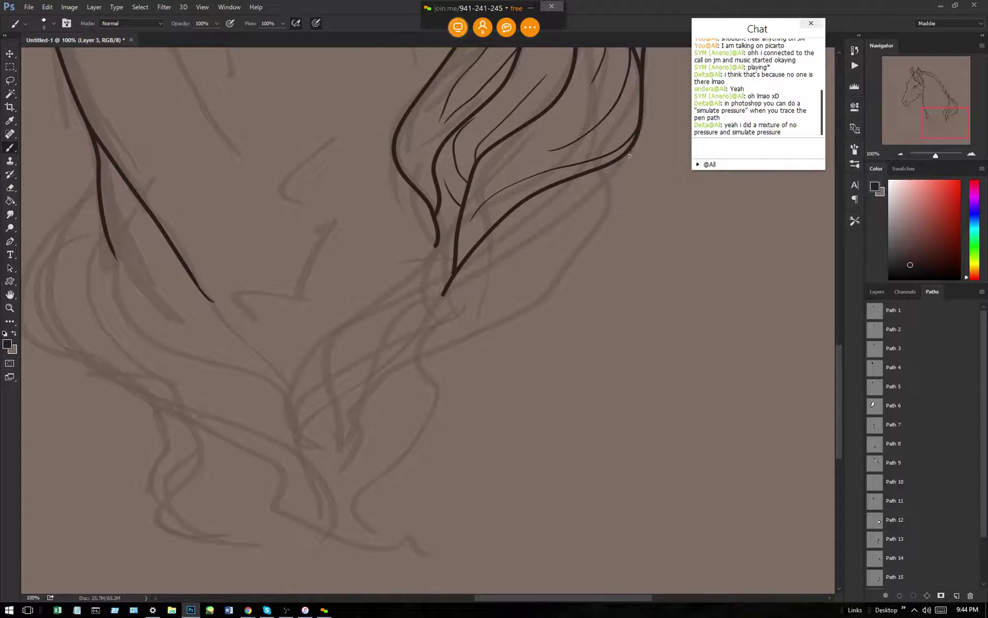
{"action": "left_click_drag", "start_coordinate": [630, 155], "coordinate": [486, 285]}
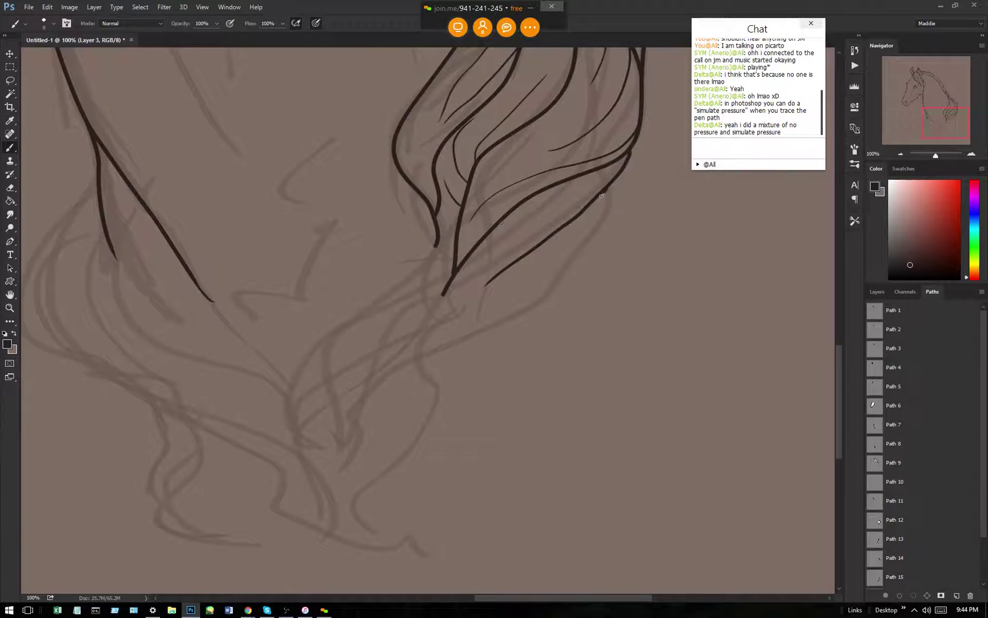
{"action": "mouse_move", "coordinate": [601, 197]}
{"action": "left_mouse_down"}
{"action": "mouse_move", "coordinate": [503, 312]}
{"action": "mouse_move", "coordinate": [358, 409]}
{"action": "left_mouse_up"}
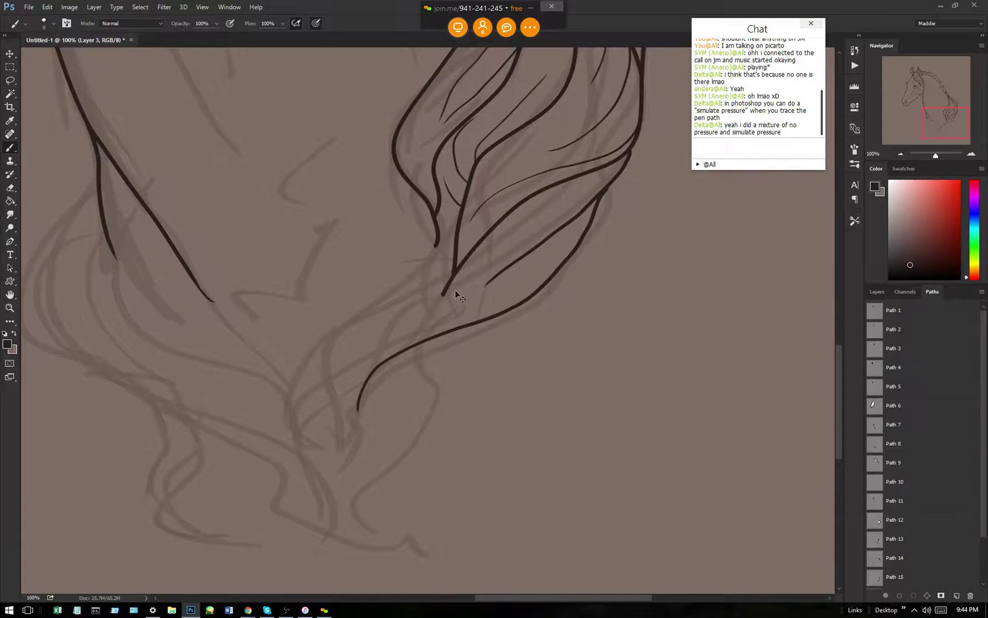
Continue the two central strand tips downward until they meet and add fine strands between them.
{"action": "key", "text": "ctrl+plus"}
{"action": "mouse_move", "coordinate": [462, 266]}
{"action": "left_mouse_down"}
{"action": "mouse_move", "coordinate": [341, 367]}
{"action": "mouse_move", "coordinate": [320, 394]}
{"action": "left_mouse_up"}
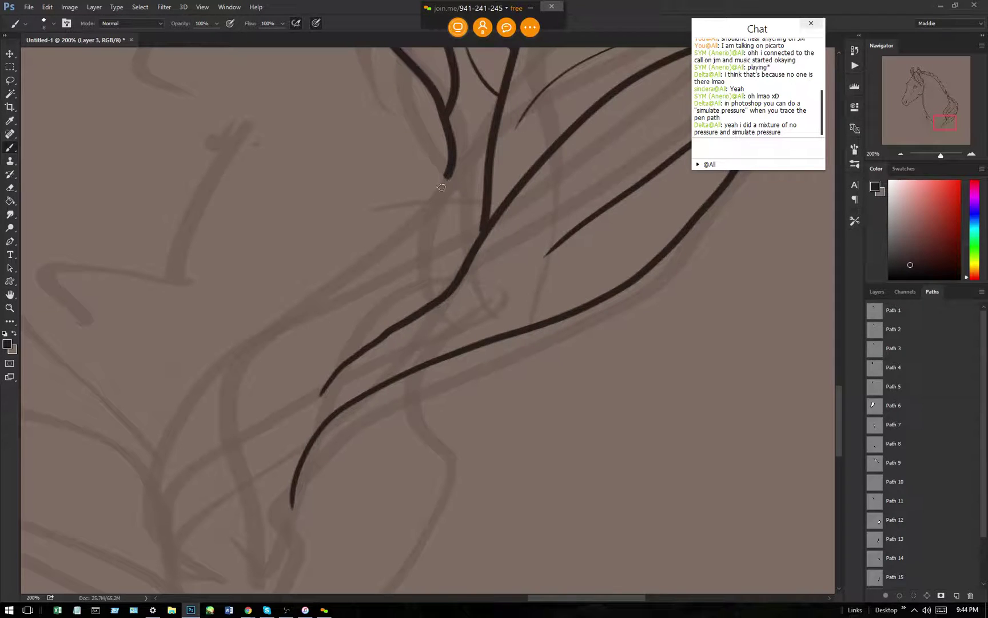
{"action": "mouse_move", "coordinate": [442, 187]}
{"action": "left_mouse_down"}
{"action": "mouse_move", "coordinate": [367, 280]}
{"action": "mouse_move", "coordinate": [336, 369]}
{"action": "left_mouse_up"}
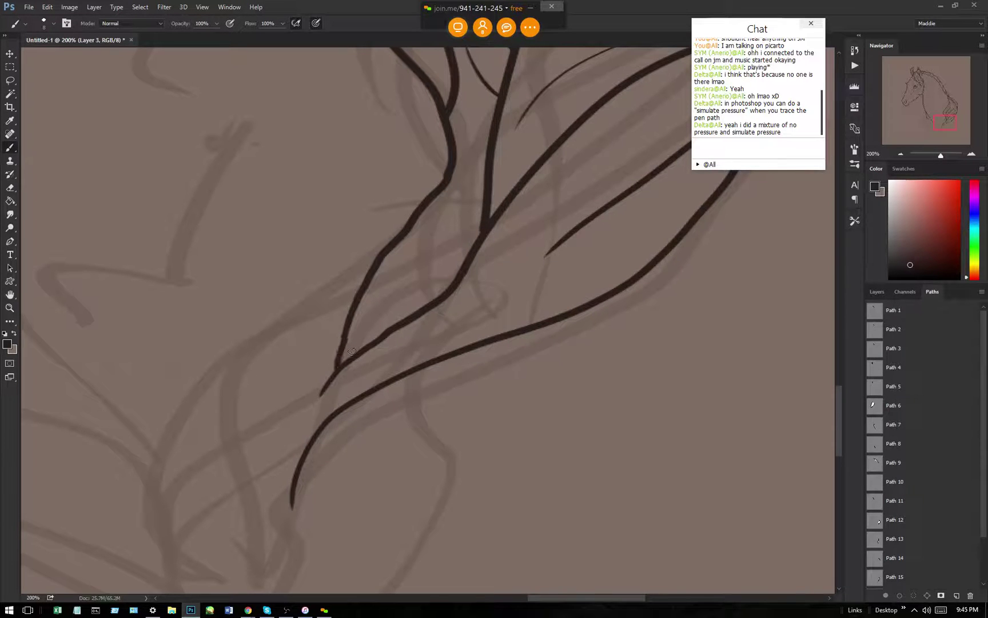
{"action": "mouse_move", "coordinate": [447, 171]}
{"action": "left_mouse_down"}
{"action": "mouse_move", "coordinate": [372, 339]}
{"action": "mouse_move", "coordinate": [424, 267]}
{"action": "mouse_move", "coordinate": [470, 167]}
{"action": "left_mouse_up"}
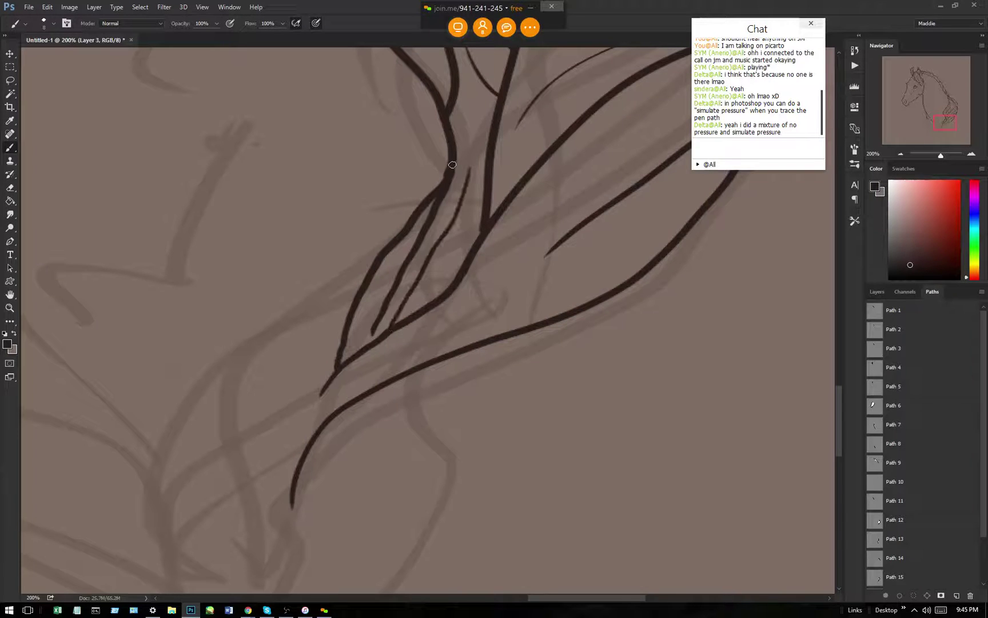
{"action": "left_click_drag", "start_coordinate": [483, 228], "coordinate": [442, 279]}
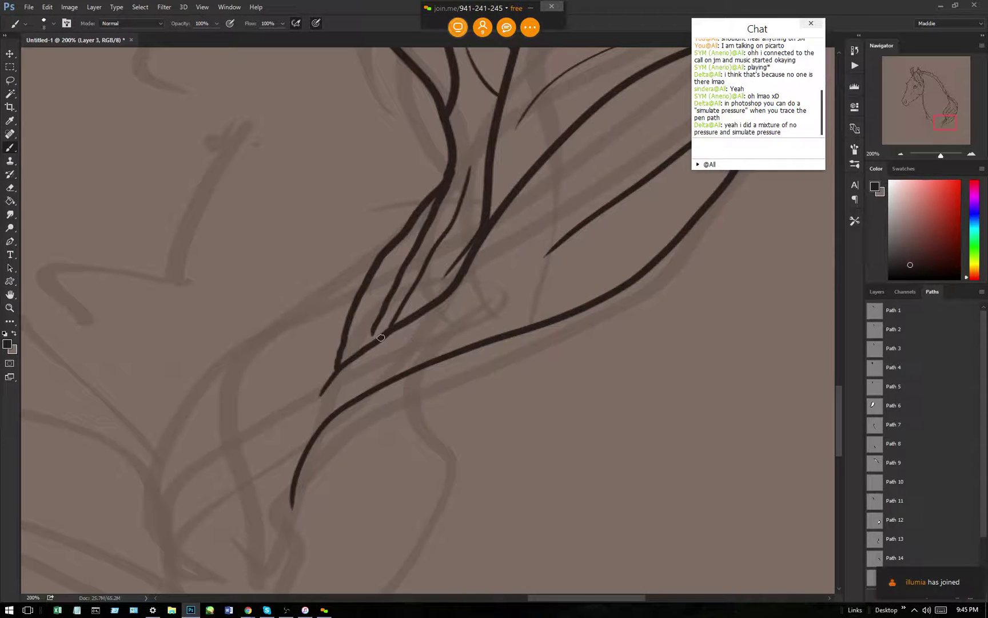
Draw the hair's lower inner outline as a long curve and branch a second curved strand off it.
{"action": "left_click_drag", "start_coordinate": [838, 396], "coordinate": [840, 420]}
{"action": "mouse_move", "coordinate": [382, 117]}
{"action": "left_mouse_down"}
{"action": "mouse_move", "coordinate": [332, 158]}
{"action": "mouse_move", "coordinate": [174, 348]}
{"action": "left_mouse_up"}
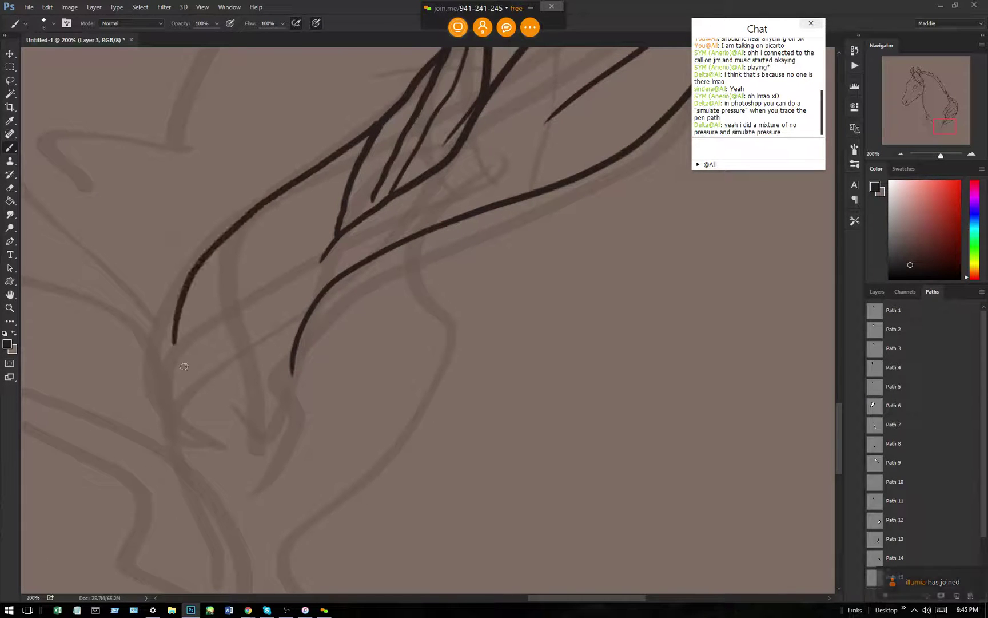
{"action": "mouse_move", "coordinate": [233, 234]}
{"action": "left_mouse_down"}
{"action": "mouse_move", "coordinate": [209, 325]}
{"action": "mouse_move", "coordinate": [256, 417]}
{"action": "left_mouse_up"}
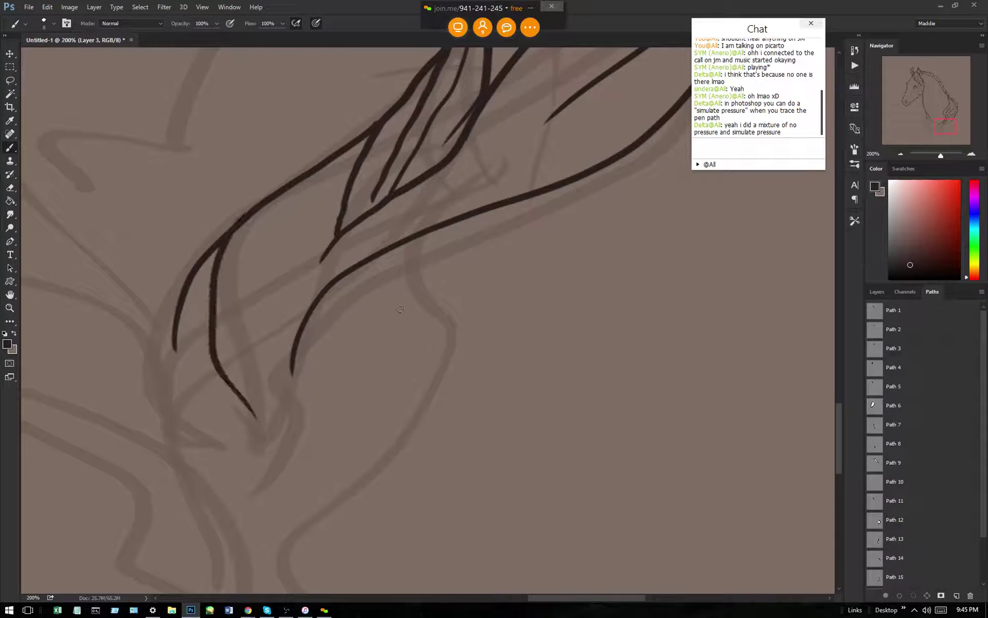
Draw an outer lock splitting off the long sweeping strand into an S-curved tip, and fill it with short fine strands.
{"action": "left_click_drag", "start_coordinate": [621, 156], "coordinate": [344, 357]}
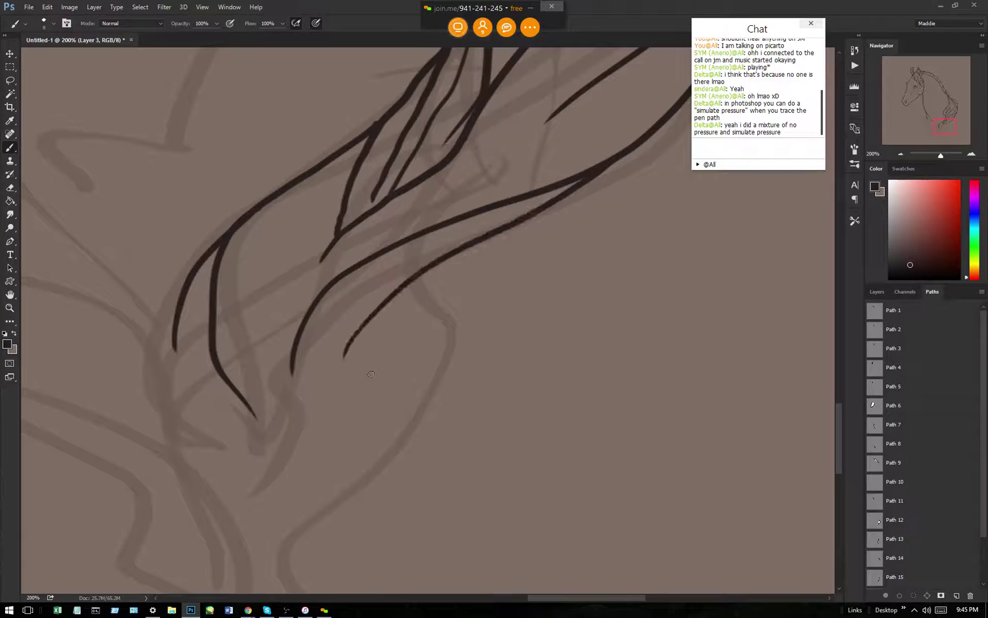
{"action": "left_click_drag", "start_coordinate": [424, 274], "coordinate": [279, 535]}
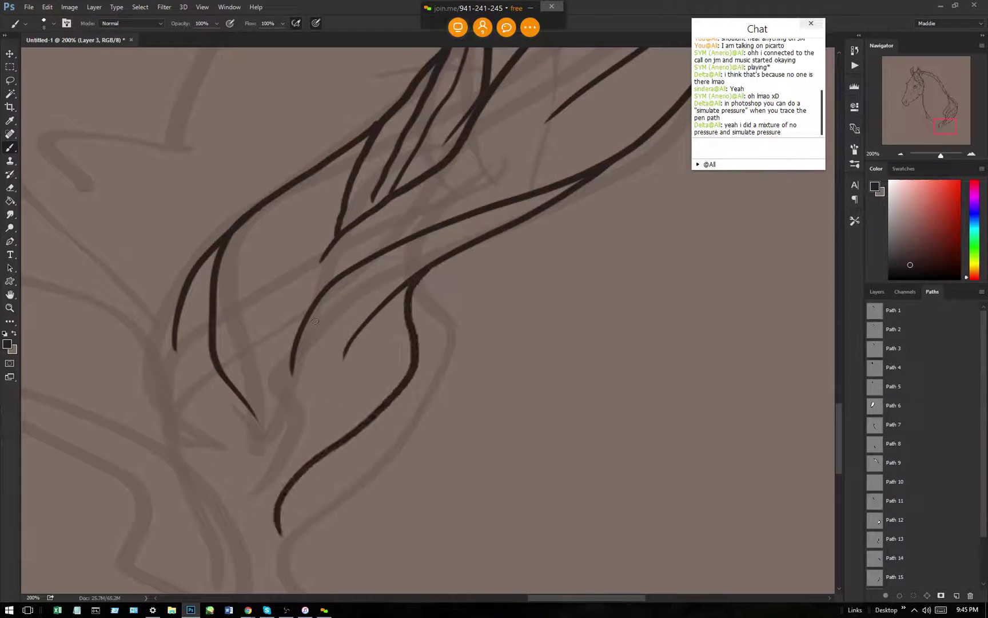
{"action": "left_click_drag", "start_coordinate": [347, 348], "coordinate": [294, 476]}
{"action": "left_click_drag", "start_coordinate": [393, 297], "coordinate": [364, 392]}
{"action": "left_click_drag", "start_coordinate": [352, 339], "coordinate": [317, 436]}
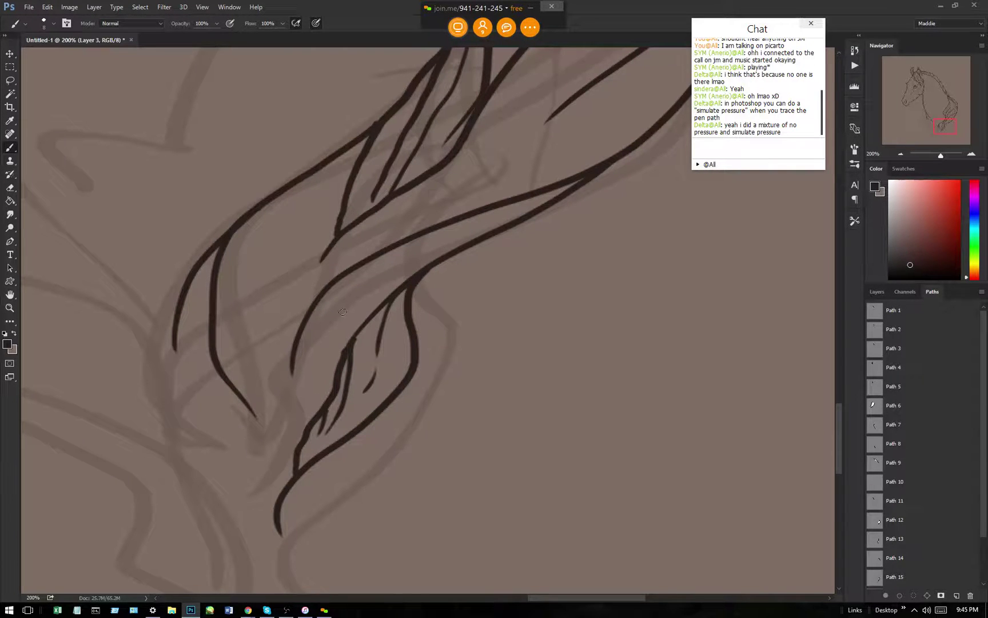
Extend the inner outline and the sweeping middle strand down toward the tip and add thin curved strands between them.
{"action": "left_click_drag", "start_coordinate": [255, 416], "coordinate": [288, 250]}
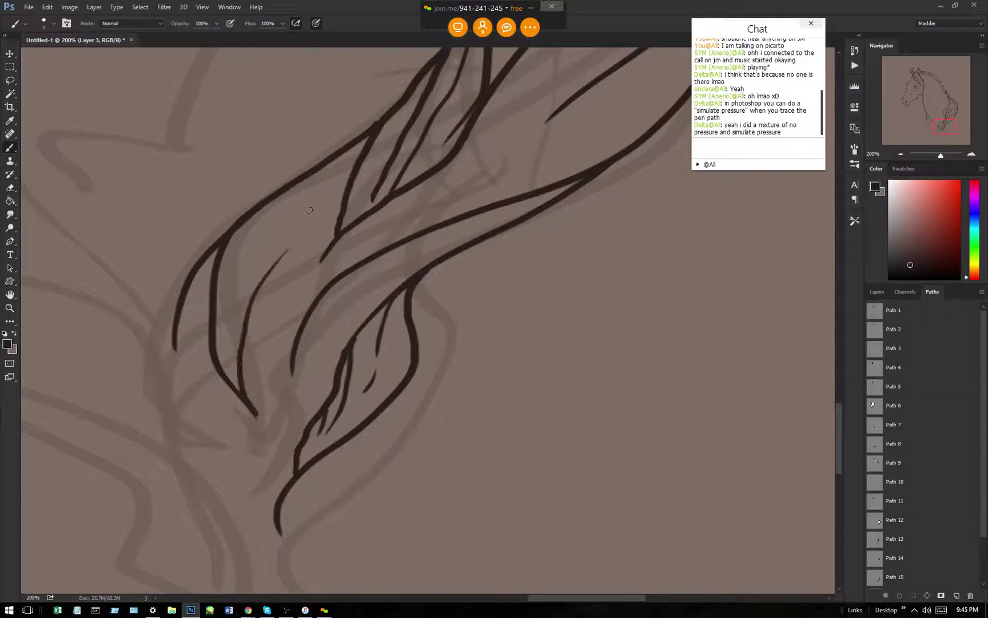
{"action": "left_click_drag", "start_coordinate": [294, 367], "coordinate": [232, 534]}
{"action": "mouse_move", "coordinate": [175, 336]}
{"action": "left_mouse_down"}
{"action": "mouse_move", "coordinate": [165, 397]}
{"action": "mouse_move", "coordinate": [208, 519]}
{"action": "left_mouse_up"}
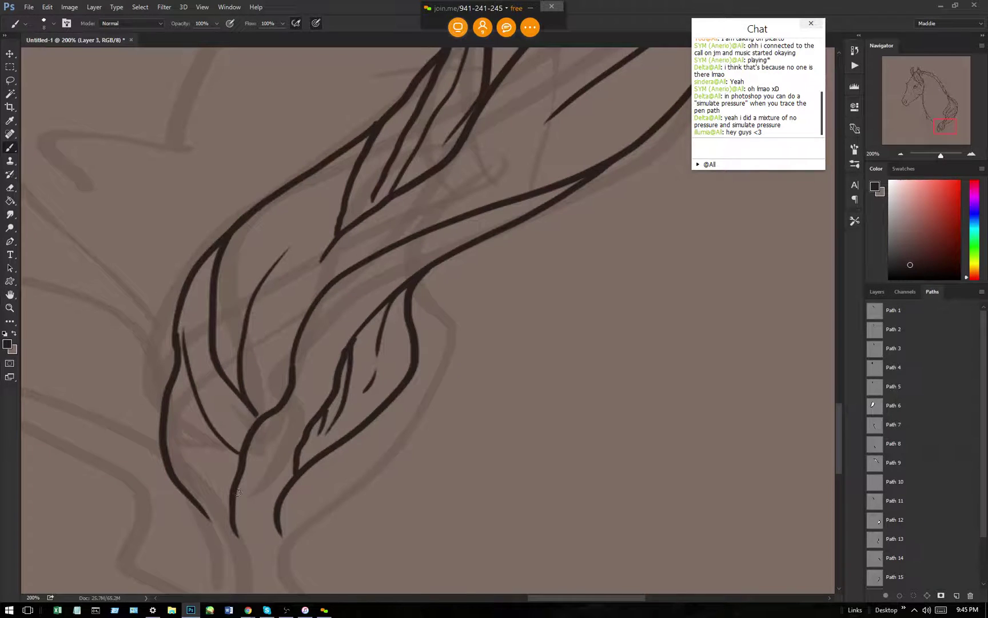
{"action": "mouse_move", "coordinate": [231, 493]}
{"action": "left_mouse_down"}
{"action": "mouse_move", "coordinate": [192, 461]}
{"action": "mouse_move", "coordinate": [173, 414]}
{"action": "left_mouse_up"}
Add a second outer strand running down to a pointed tip and join the middle strand to it, with a fine inner line.
{"action": "left_click_drag", "start_coordinate": [839, 416], "coordinate": [841, 434]}
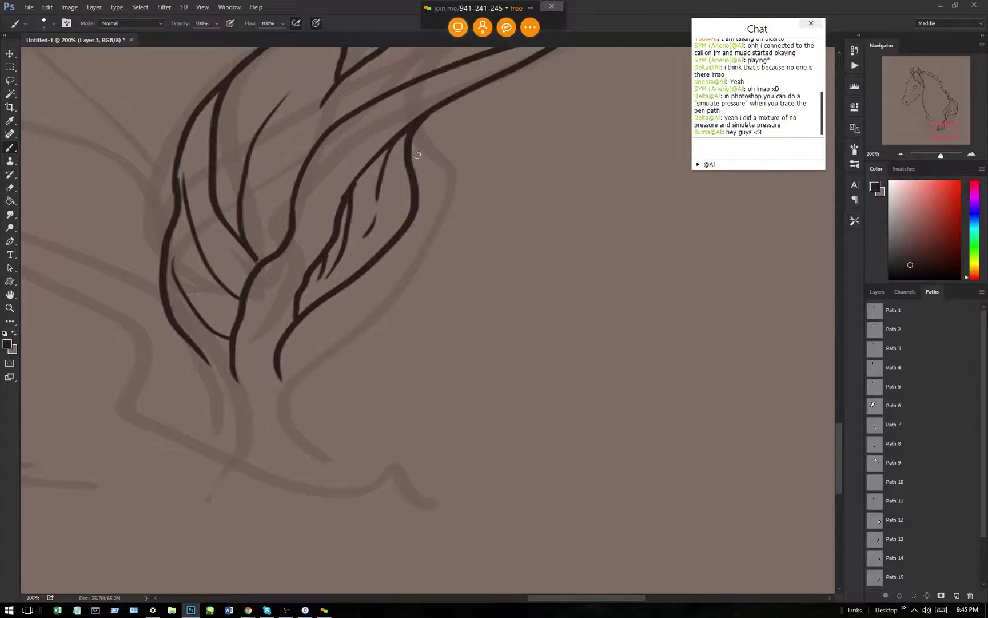
{"action": "mouse_move", "coordinate": [427, 116]}
{"action": "left_mouse_down"}
{"action": "mouse_move", "coordinate": [358, 318]}
{"action": "mouse_move", "coordinate": [297, 378]}
{"action": "mouse_move", "coordinate": [283, 423]}
{"action": "mouse_move", "coordinate": [308, 470]}
{"action": "left_mouse_up"}
{"action": "left_click_drag", "start_coordinate": [276, 371], "coordinate": [283, 379]}
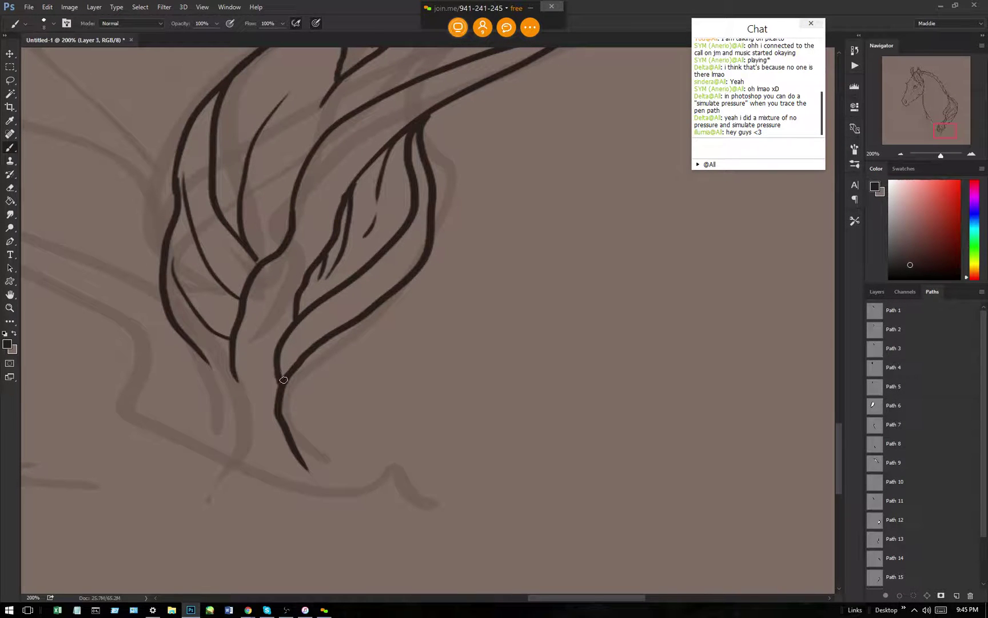
{"action": "mouse_move", "coordinate": [231, 357]}
{"action": "left_mouse_down"}
{"action": "mouse_move", "coordinate": [242, 390]}
{"action": "mouse_move", "coordinate": [284, 424]}
{"action": "mouse_move", "coordinate": [243, 373]}
{"action": "mouse_move", "coordinate": [241, 339]}
{"action": "mouse_move", "coordinate": [279, 250]}
{"action": "left_mouse_up"}
Reduce the Eraser's tip size.
{"action": "left_click", "coordinate": [10, 188]}
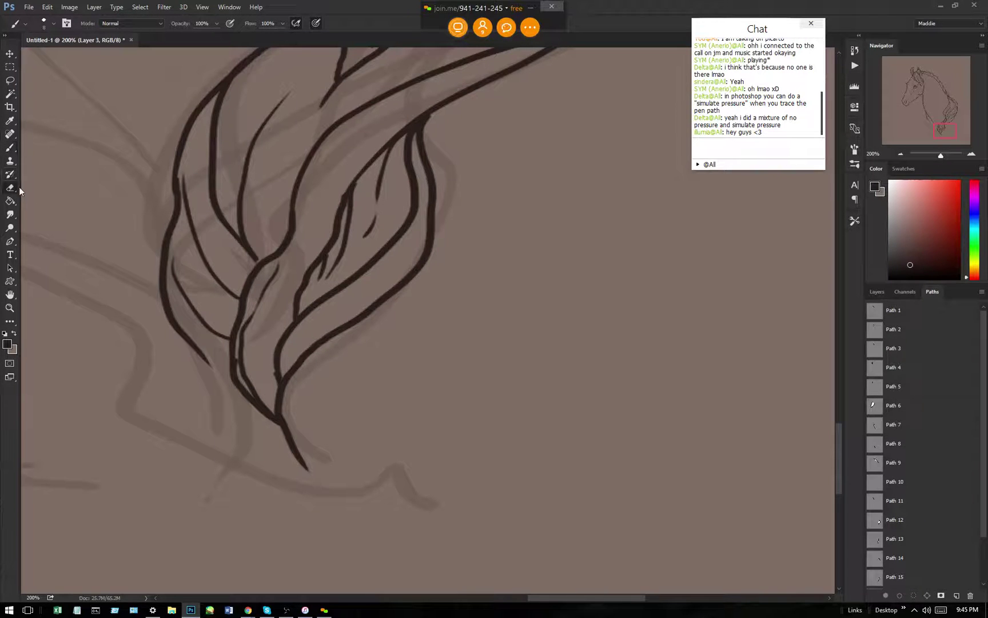
{"action": "left_click", "coordinate": [53, 24]}
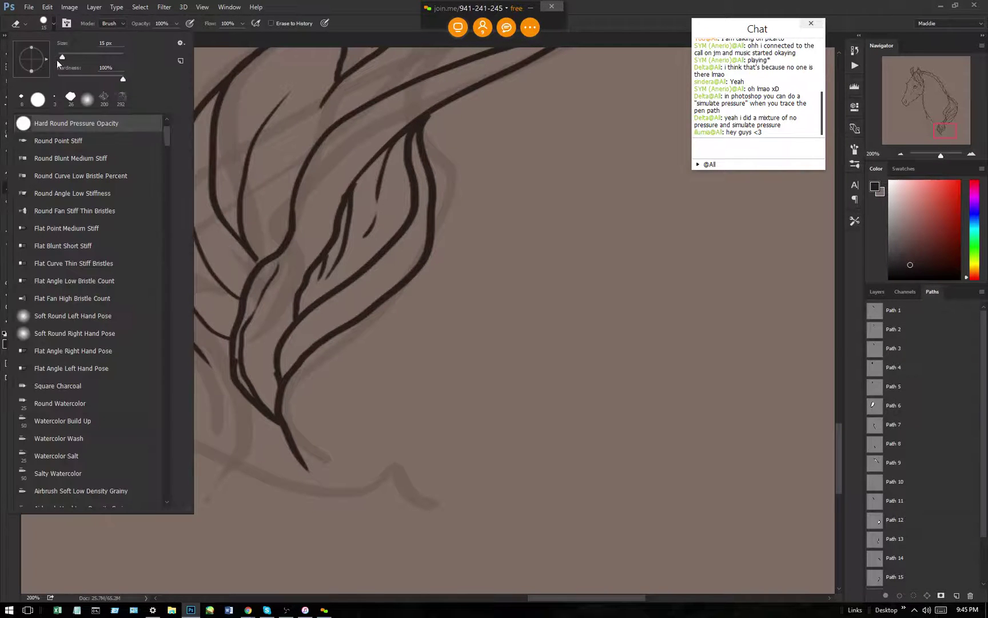
{"action": "left_click_drag", "start_coordinate": [58, 59], "coordinate": [56, 60]}
{"action": "left_click", "coordinate": [321, 10]}
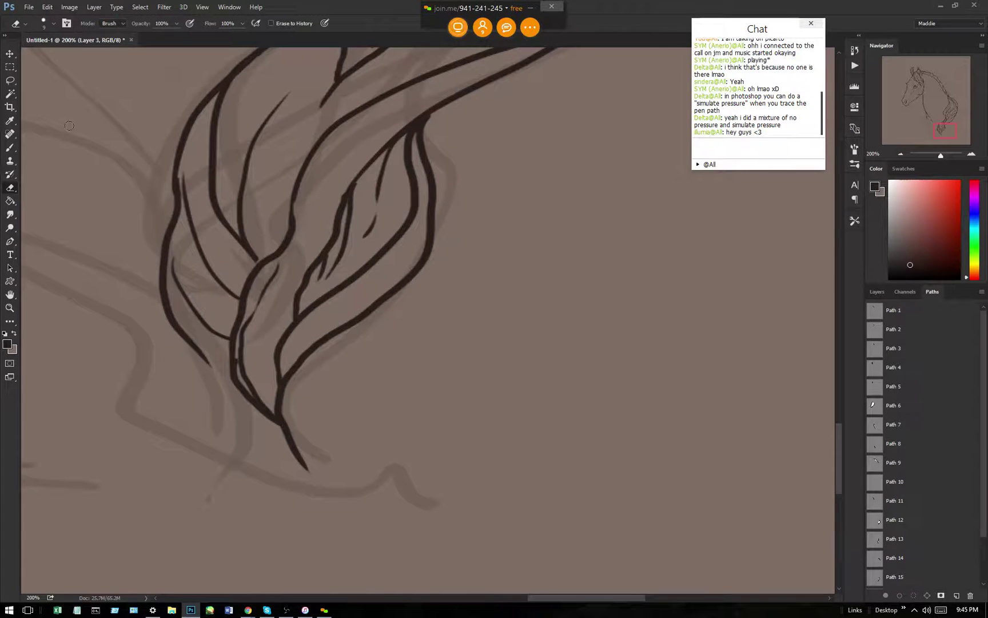
With the Brush, extend the lower inner outline until it meets the middle strand near the hair's tip.
{"action": "left_click", "coordinate": [12, 148]}
{"action": "key", "text": "ctrl+plus"}
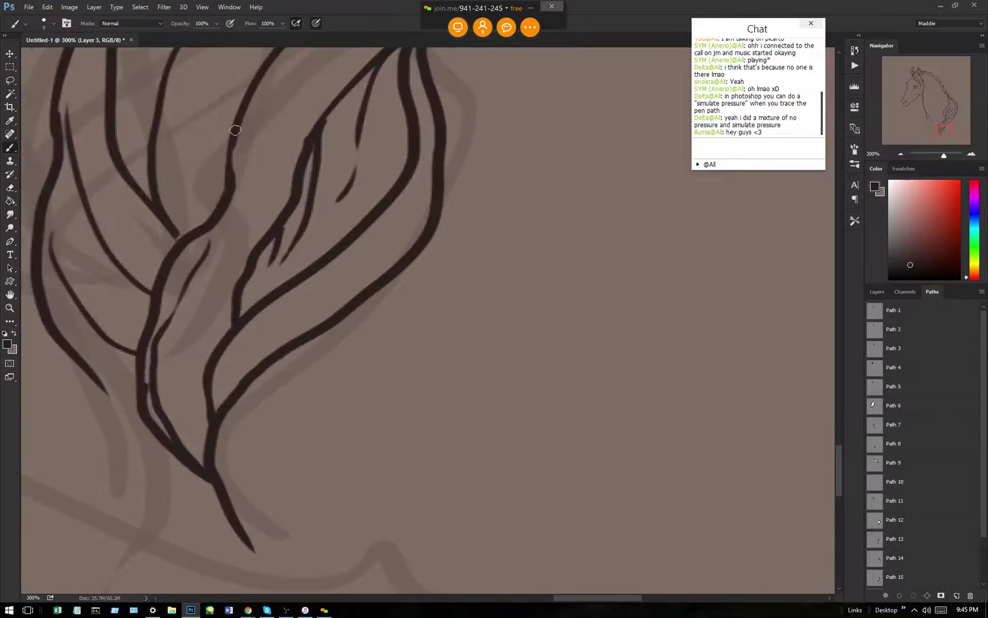
{"action": "key", "text": "ctrl+minus"}
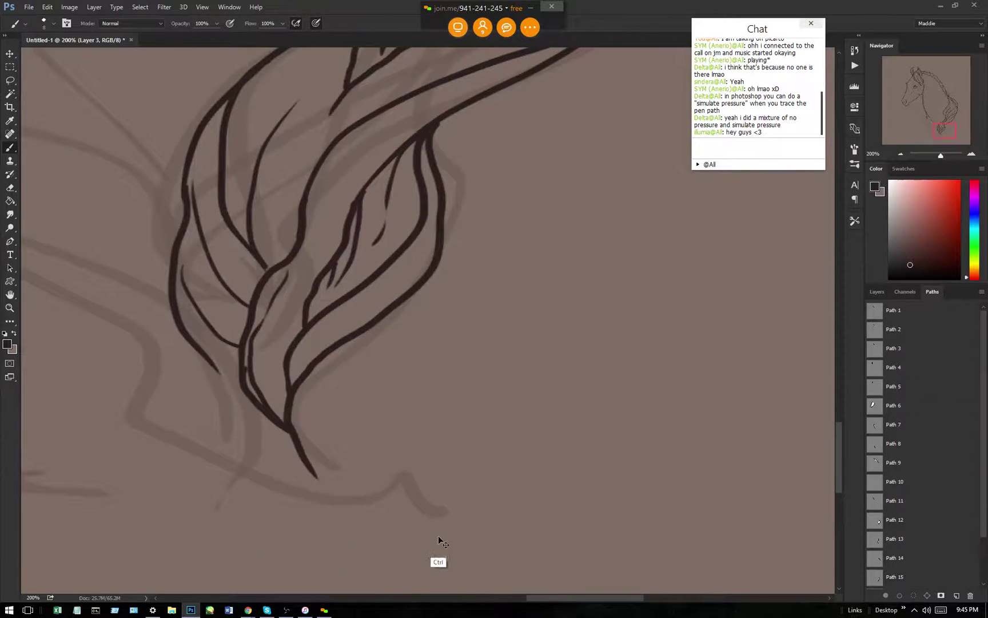
{"action": "key", "text": "ctrl+minus"}
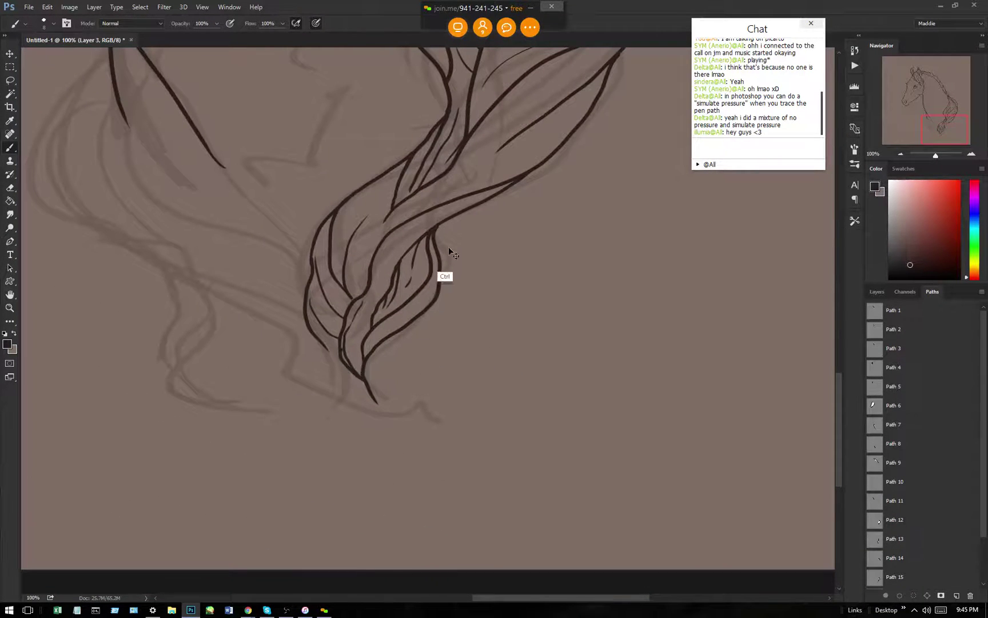
{"action": "key", "text": "ctrl+plus"}
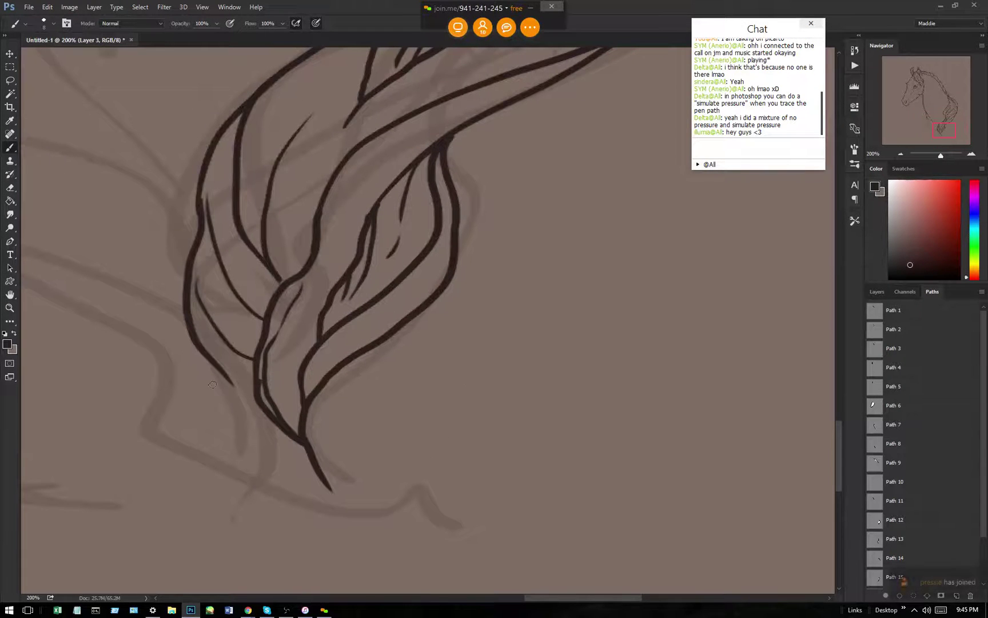
{"action": "left_click_drag", "start_coordinate": [228, 379], "coordinate": [268, 414]}
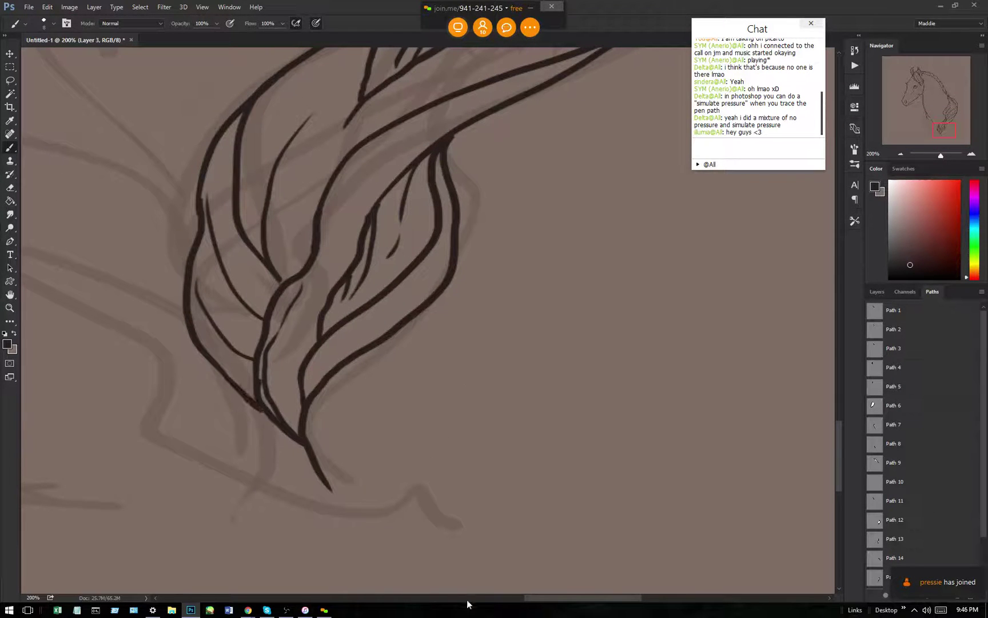
With the Pen, trace a curved path from the front hair line's lower end to the braid's edge and stroke it with the Brush.
{"action": "left_click_drag", "start_coordinate": [551, 599], "coordinate": [491, 582]}
{"action": "key", "text": "ctrl+minus"}
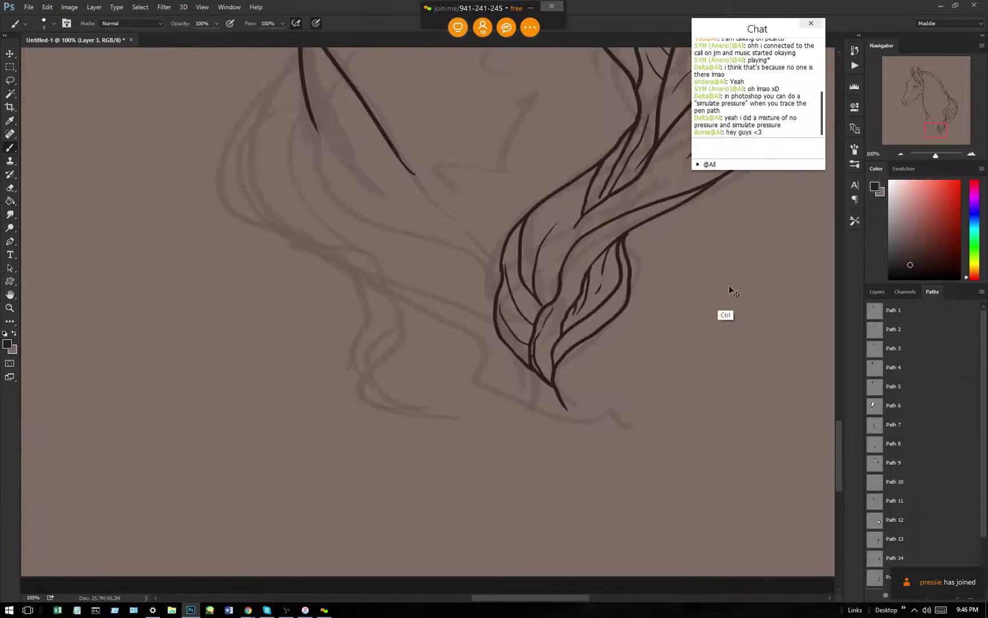
{"action": "key", "text": "ctrl+minus"}
{"action": "key", "text": "ctrl+plus"}
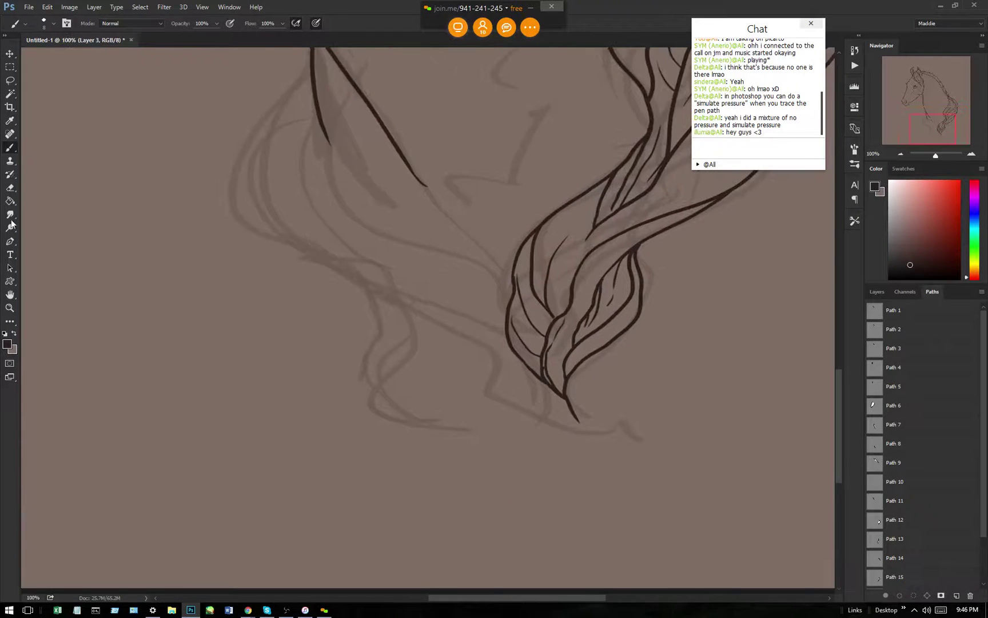
{"action": "left_click", "coordinate": [10, 241]}
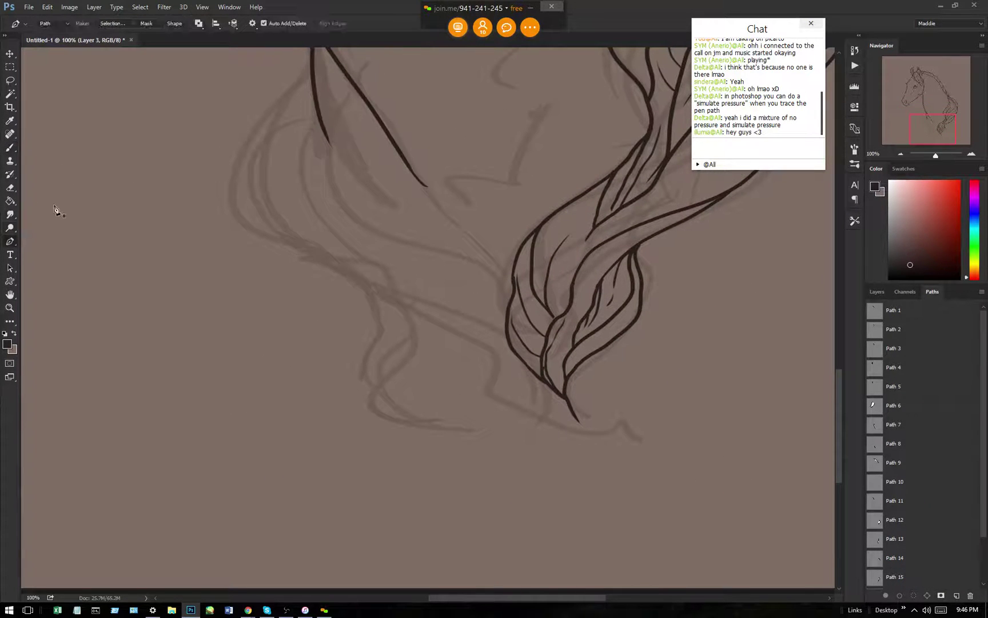
{"action": "left_click", "coordinate": [326, 135]}
{"action": "left_click_drag", "start_coordinate": [393, 234], "coordinate": [402, 239]}
{"action": "left_click", "coordinate": [509, 300]}
{"action": "right_click", "coordinate": [459, 153]}
{"action": "left_click", "coordinate": [526, 240]}
{"action": "left_click", "coordinate": [564, 203]}
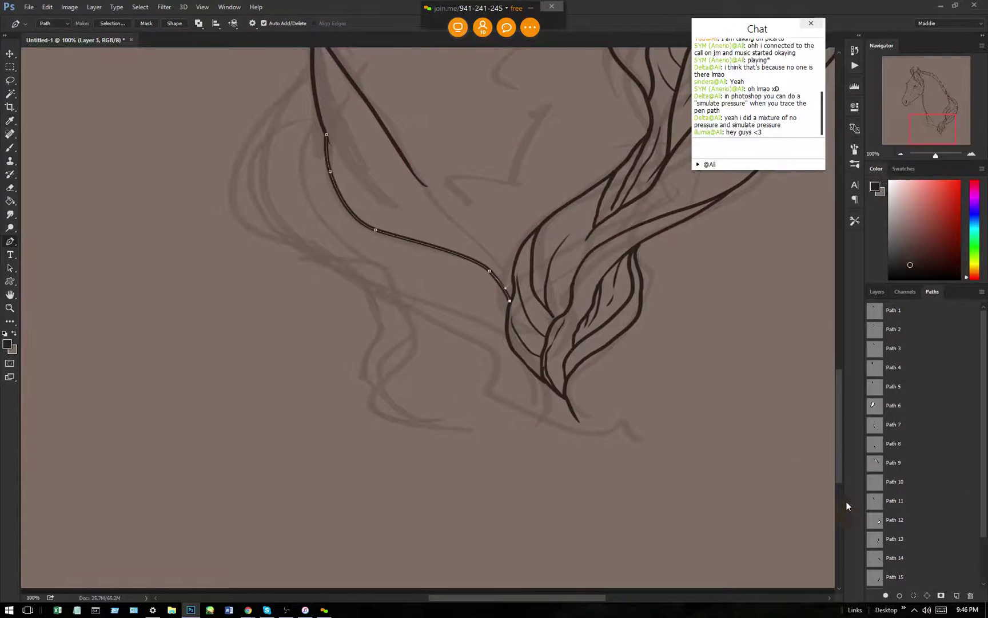
Start a new path at the top of the loose front lock, heading outward along its sketched outer edge.
{"action": "left_click", "coordinate": [950, 599]}
{"action": "left_click", "coordinate": [311, 62]}
{"action": "left_click_drag", "start_coordinate": [295, 84], "coordinate": [283, 93]}
{"action": "left_click_drag", "start_coordinate": [233, 177], "coordinate": [273, 241]}
{"action": "key", "text": "ctrl+alt+z"}
{"action": "key", "text": "ctrl+alt+z"}
{"action": "left_click_drag", "start_coordinate": [245, 223], "coordinate": [252, 231]}
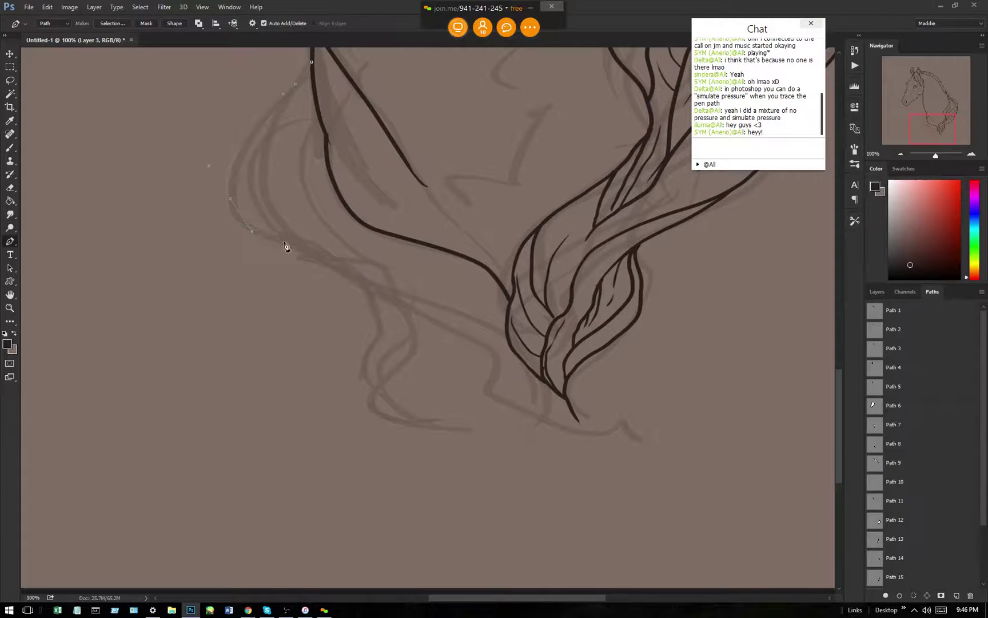
{"action": "key", "text": "ctrl+alt+z"}
{"action": "key", "text": "ctrl+alt+z"}
Continue the path around the lock's outer bulge and down past its lower edge, and stroke it with the Brush.
{"action": "left_click_drag", "start_coordinate": [239, 223], "coordinate": [287, 251]}
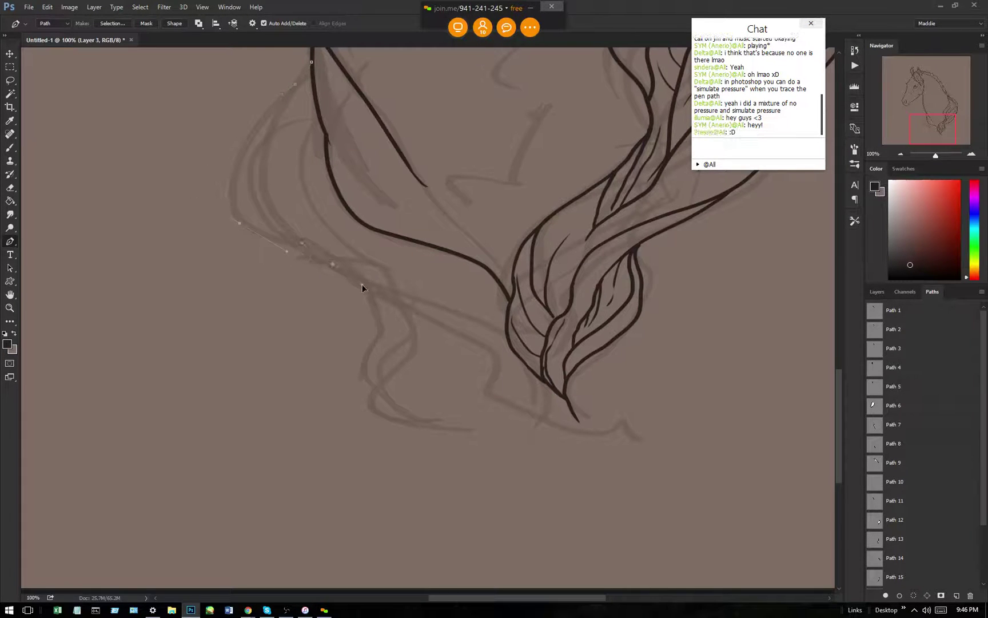
{"action": "left_click_drag", "start_coordinate": [362, 285], "coordinate": [378, 324]}
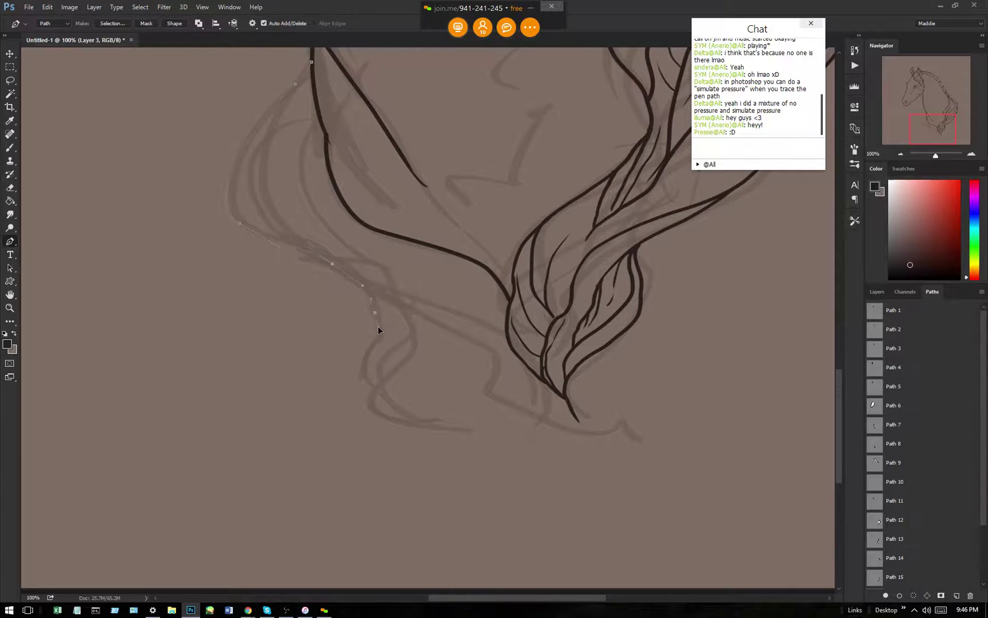
{"action": "right_click", "coordinate": [395, 191]}
{"action": "left_click", "coordinate": [450, 275]}
{"action": "left_click", "coordinate": [565, 205]}
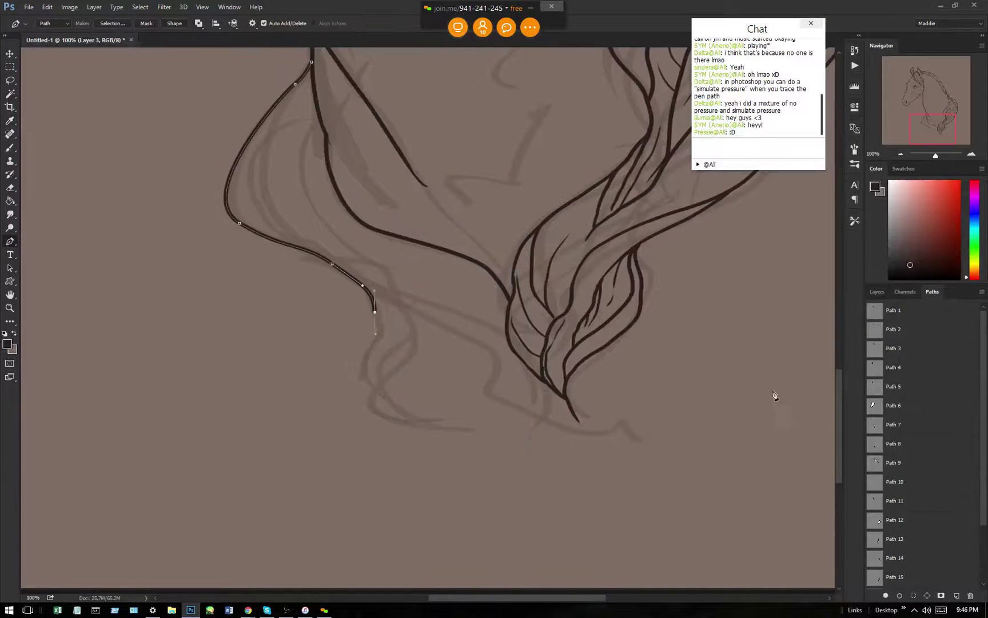
{"action": "key", "text": "Return"}
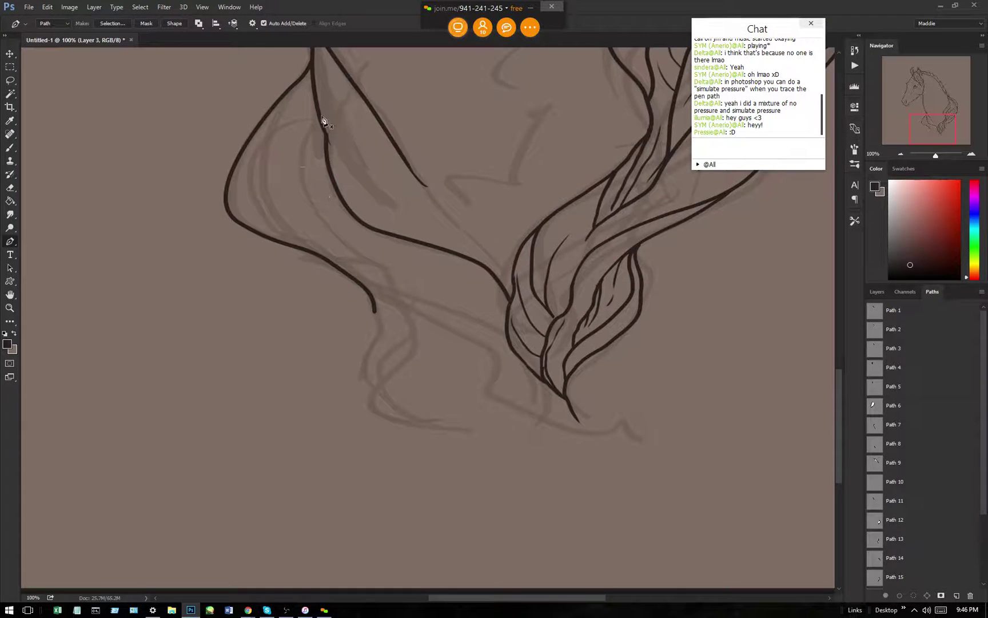
Draw a curved path inside the lock from its top to the lower outer contour and stroke it with the Brush.
{"action": "left_click", "coordinate": [311, 67]}
{"action": "left_click_drag", "start_coordinate": [311, 252], "coordinate": [329, 247]}
{"action": "right_click", "coordinate": [313, 147]}
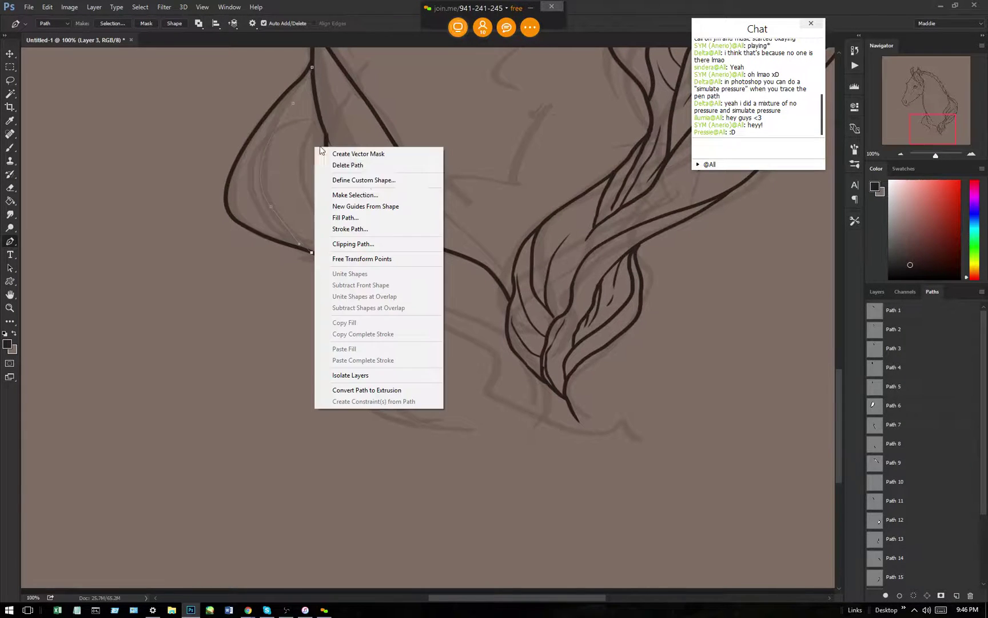
{"action": "left_click", "coordinate": [393, 232]}
{"action": "left_click", "coordinate": [569, 204]}
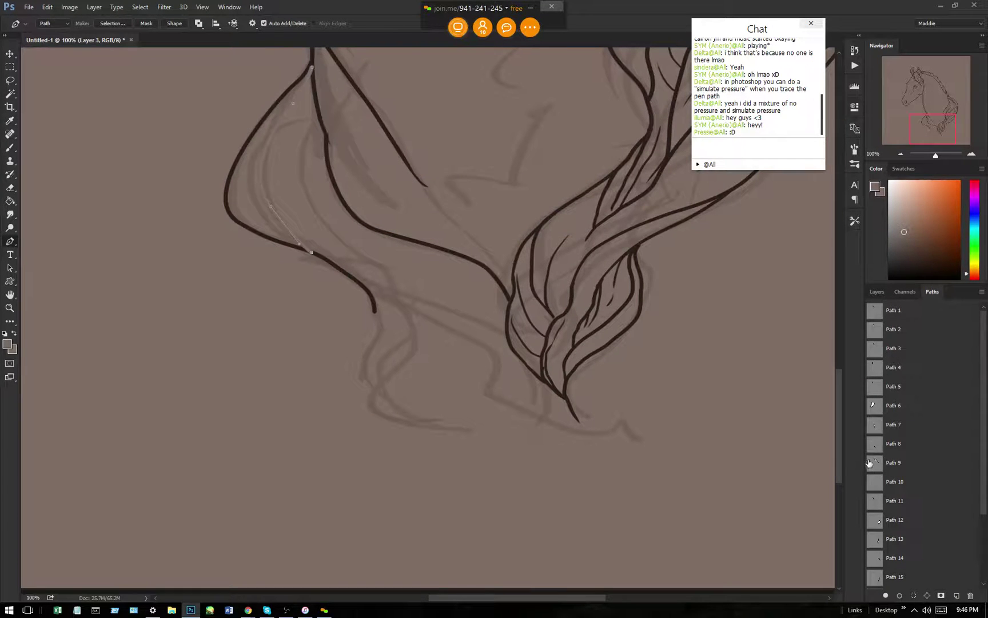
Set the foreground colour to the line art's dark brown, 281e1c, and stroke the inner strand's path with the Brush again.
{"action": "left_click", "coordinate": [8, 343]}
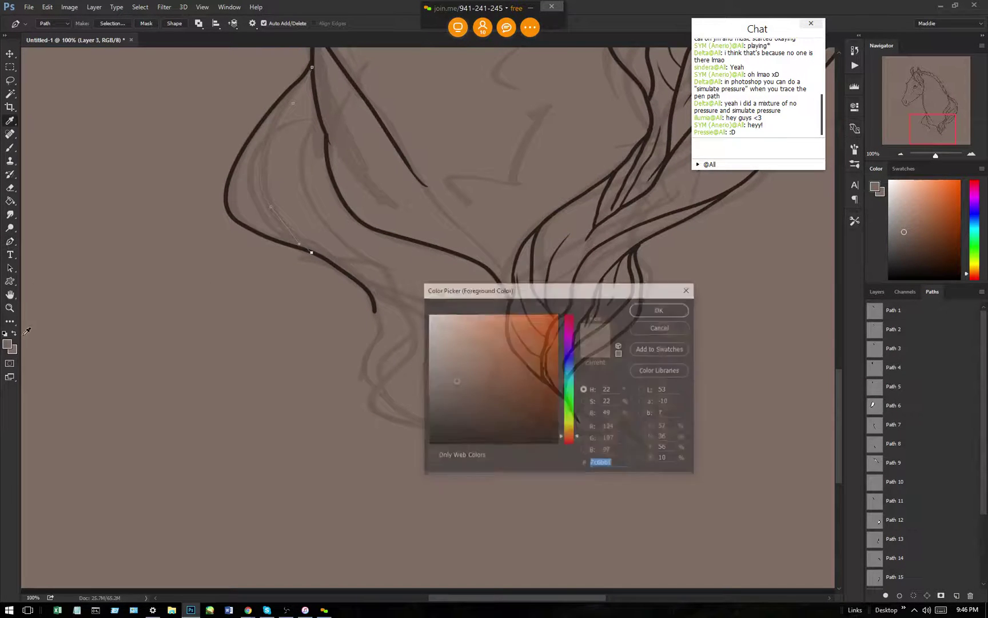
{"action": "left_click", "coordinate": [259, 230]}
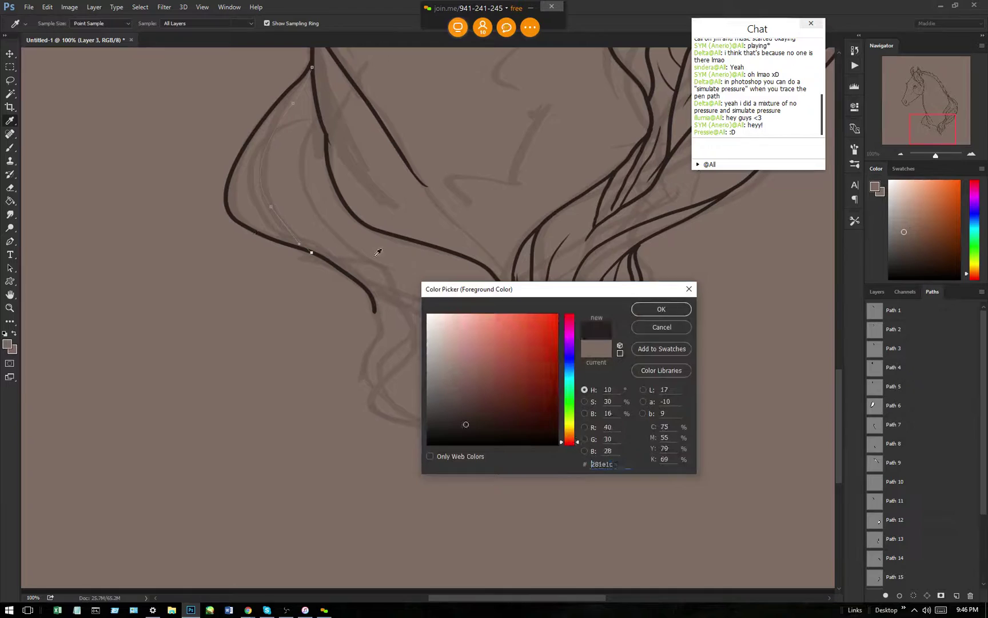
{"action": "left_click", "coordinate": [680, 314]}
{"action": "right_click", "coordinate": [368, 163]}
{"action": "left_click", "coordinate": [474, 250]}
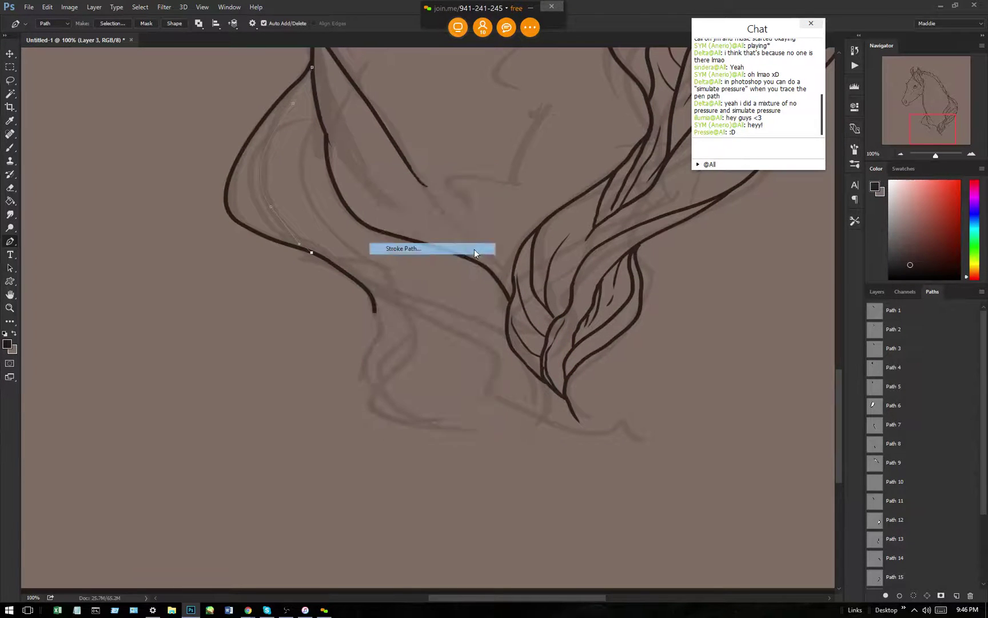
{"action": "left_click", "coordinate": [573, 202]}
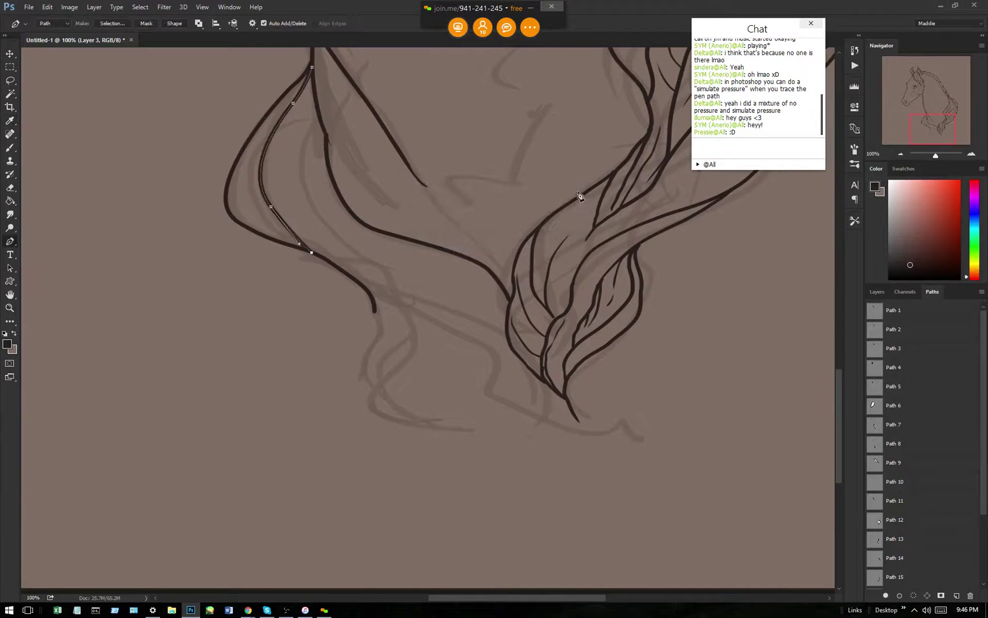
On a new path, trace a wavy strand from the front hair line down to the lock's pointed tip and stroke it with the Brush.
{"action": "left_click", "coordinate": [955, 596]}
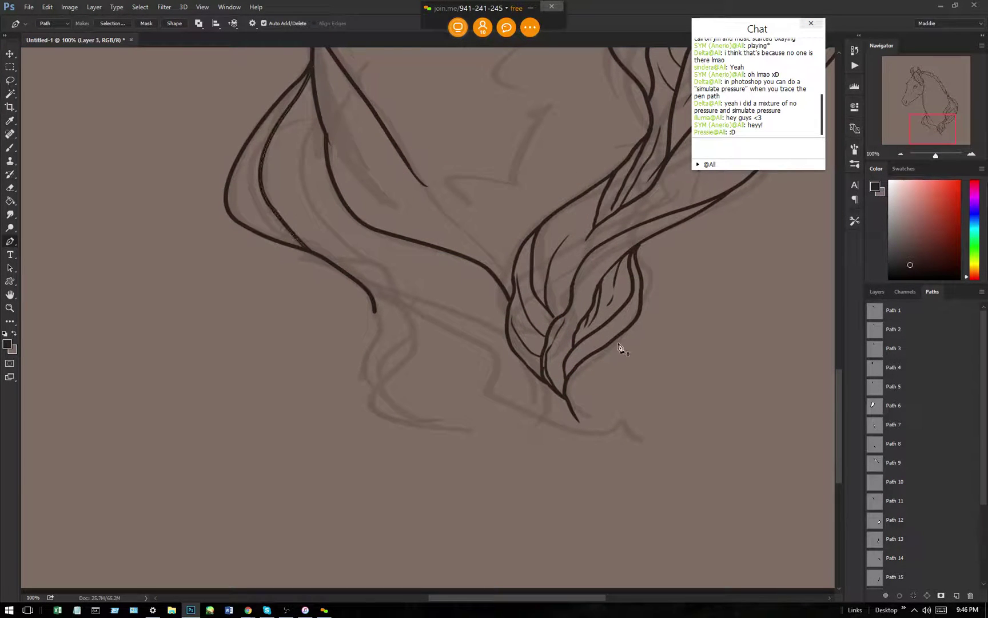
{"action": "left_click", "coordinate": [319, 117]}
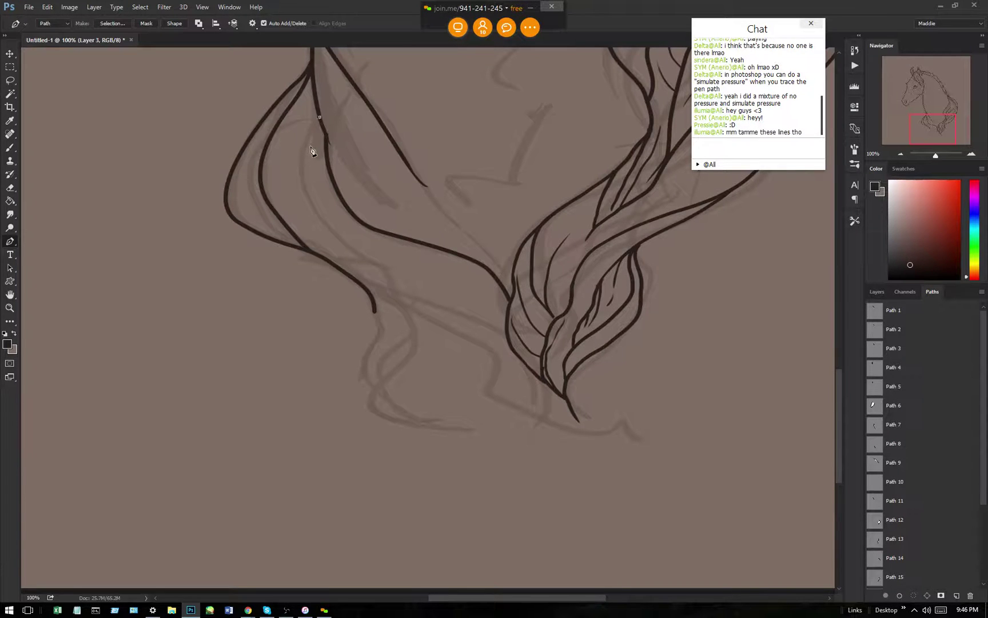
{"action": "left_click", "coordinate": [363, 256]}
{"action": "left_click_drag", "start_coordinate": [389, 305], "coordinate": [375, 391]}
{"action": "left_click", "coordinate": [407, 409]}
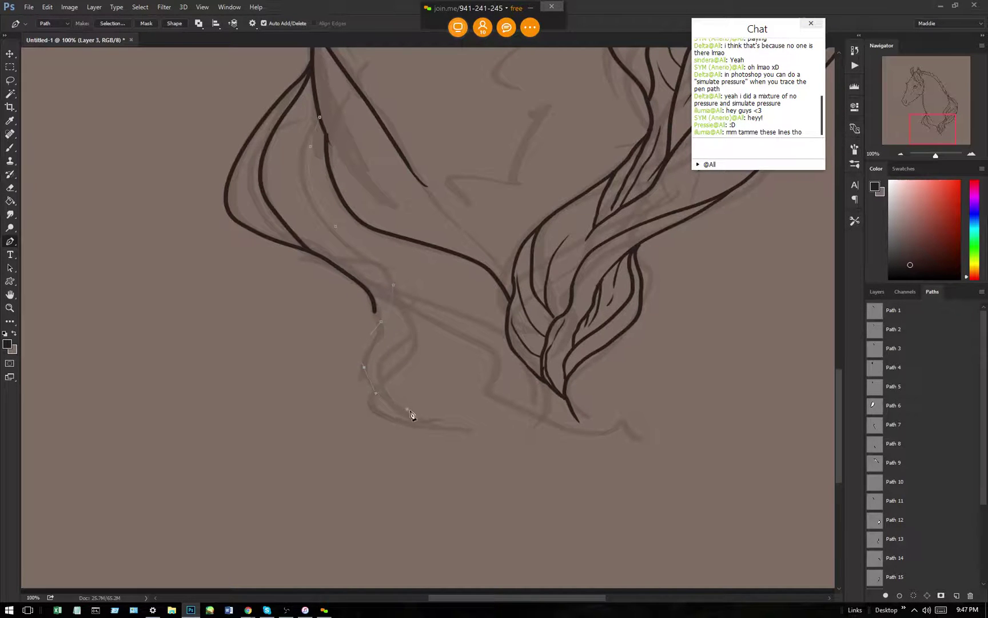
{"action": "right_click", "coordinate": [451, 252]}
{"action": "left_click", "coordinate": [475, 334]}
{"action": "left_click", "coordinate": [562, 204]}
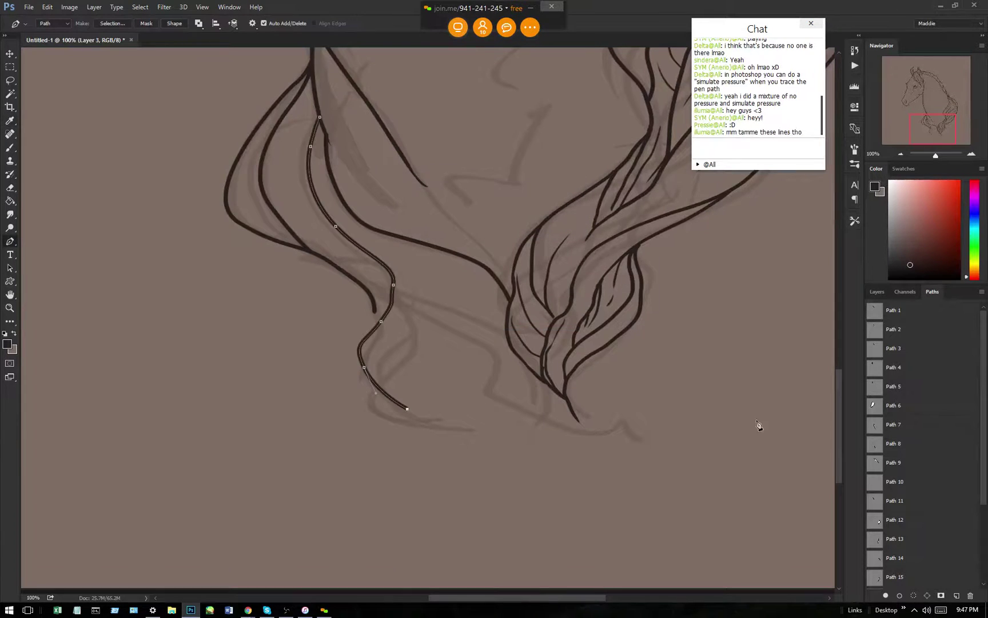
On a new path, trace the tip's opposite edge from the wavy strand's bend down to the point and stroke it.
{"action": "left_click", "coordinate": [956, 596]}
{"action": "left_click", "coordinate": [392, 282]}
{"action": "left_click_drag", "start_coordinate": [412, 347], "coordinate": [388, 378]}
{"action": "left_click", "coordinate": [406, 407]}
{"action": "right_click", "coordinate": [491, 302]}
{"action": "left_click", "coordinate": [517, 385]}
{"action": "key", "text": "Return"}
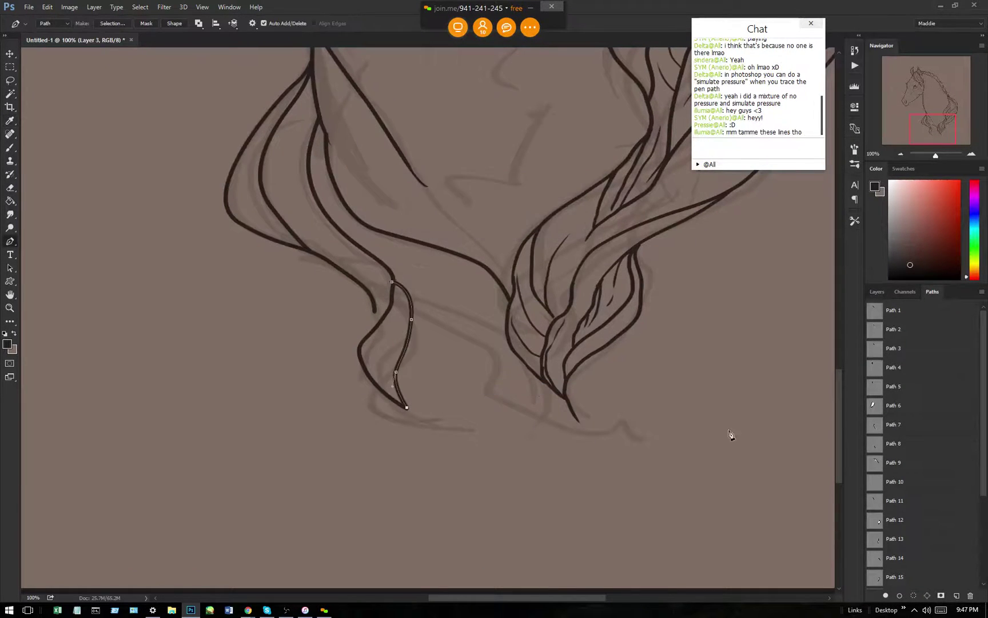
On a new path, trace the stepped lower hair contour from the lock's edge to just below the braid's tip and stroke it.
{"action": "left_click", "coordinate": [957, 597]}
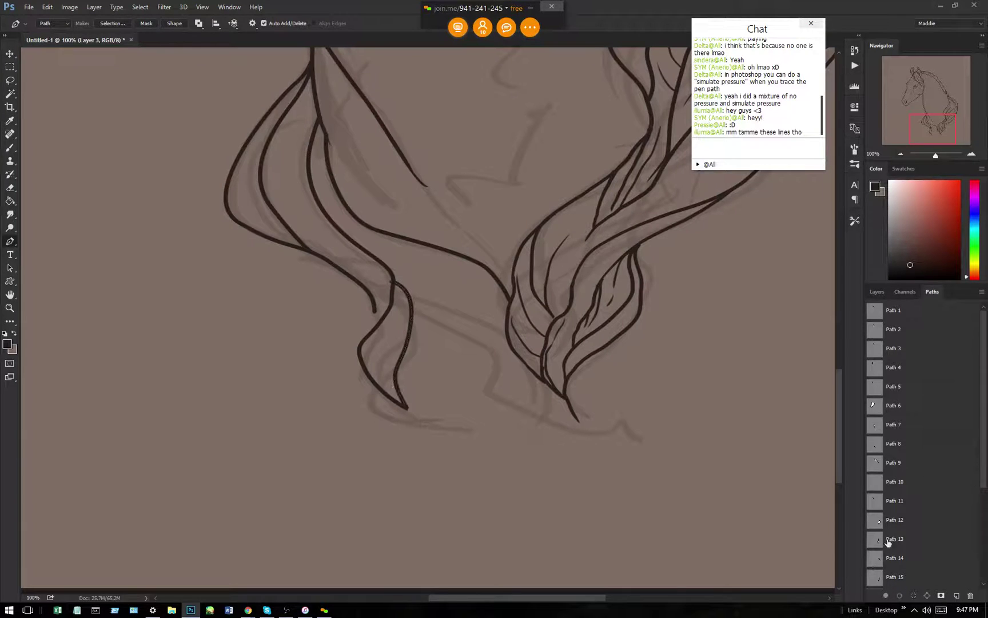
{"action": "left_click", "coordinate": [412, 305]}
{"action": "left_click", "coordinate": [570, 427]}
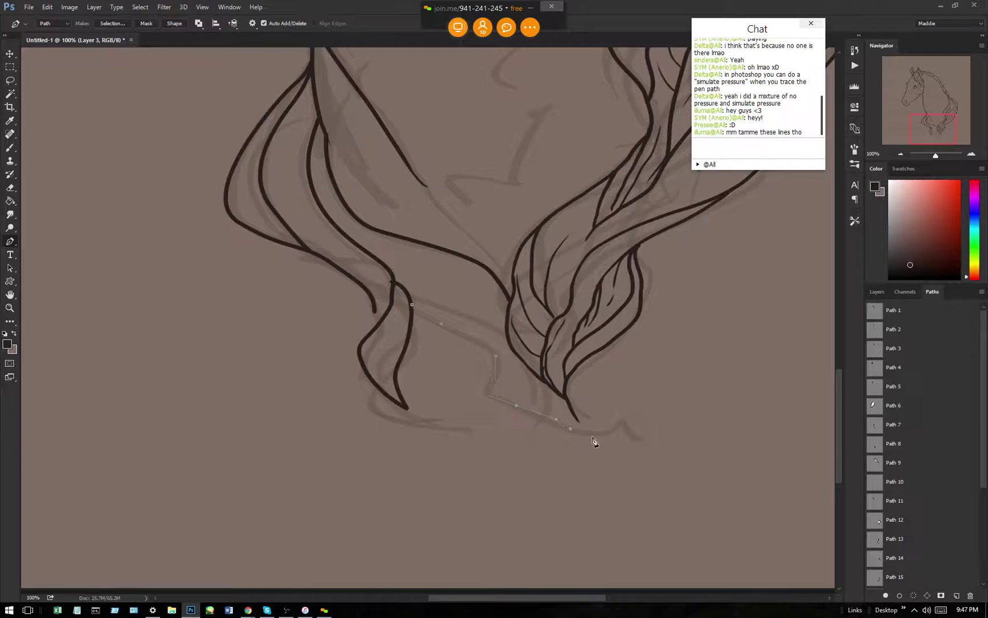
{"action": "right_click", "coordinate": [585, 354]}
{"action": "left_click", "coordinate": [609, 178]}
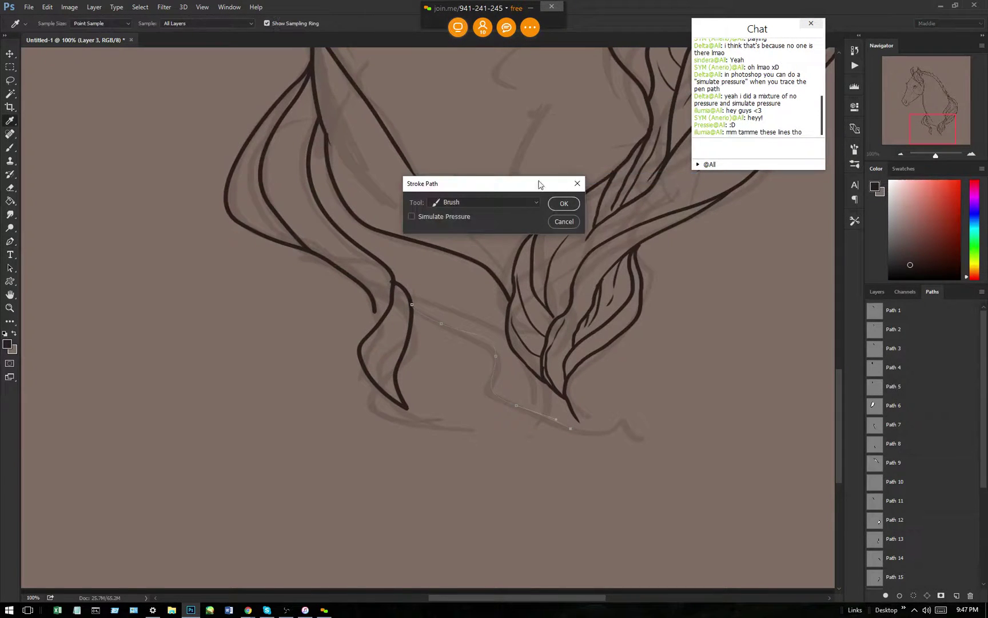
{"action": "left_click", "coordinate": [567, 204]}
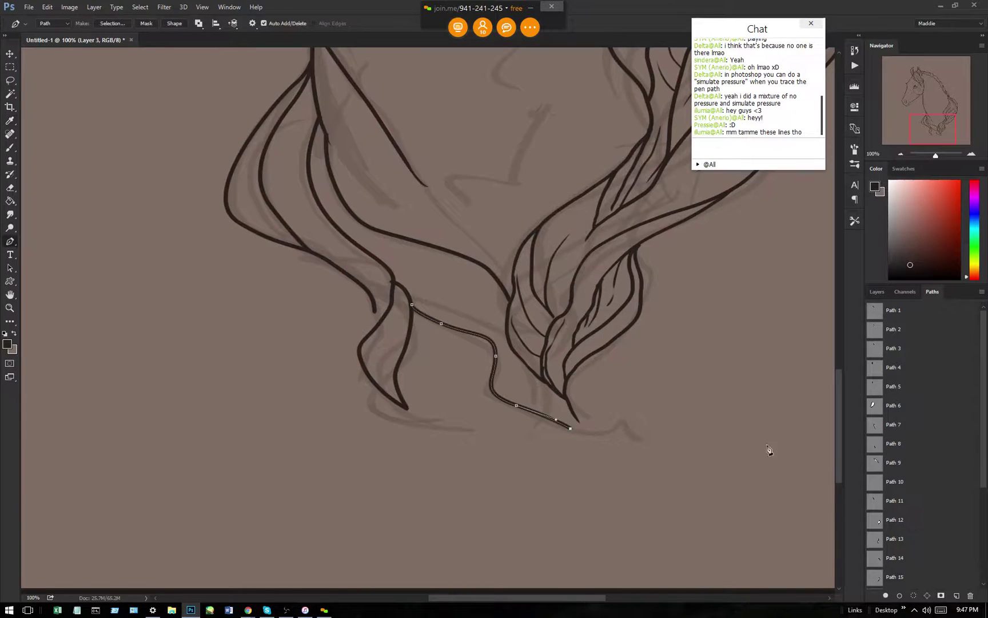
{"action": "left_click", "coordinate": [956, 596]}
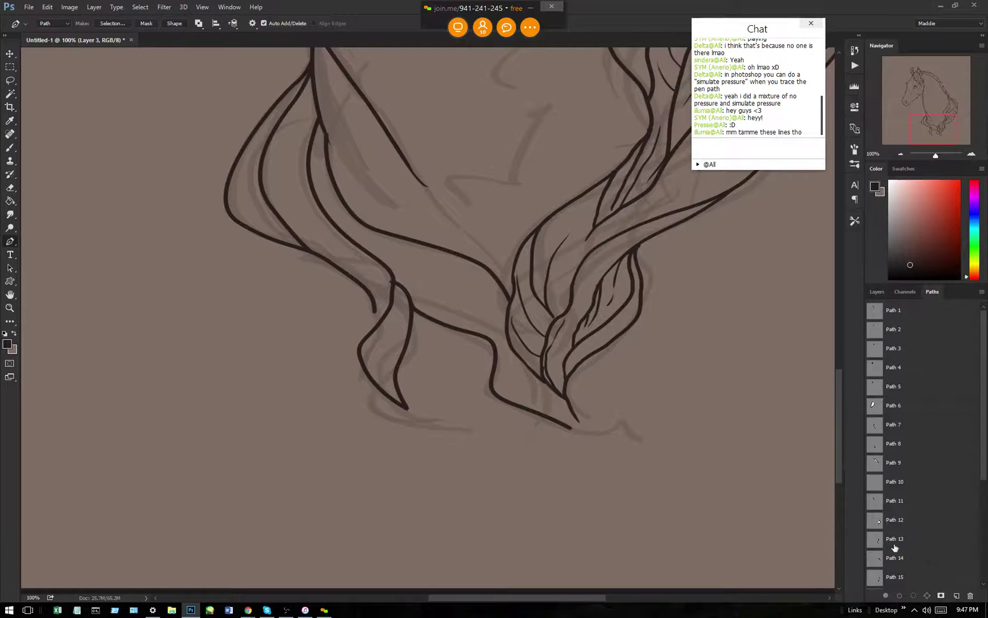
On Layer 3, extend the blunt end of the lock's outer contour with the Brush until it joins the wavy strand.
{"action": "left_click", "coordinate": [875, 293]}
{"action": "left_click", "coordinate": [12, 188]}
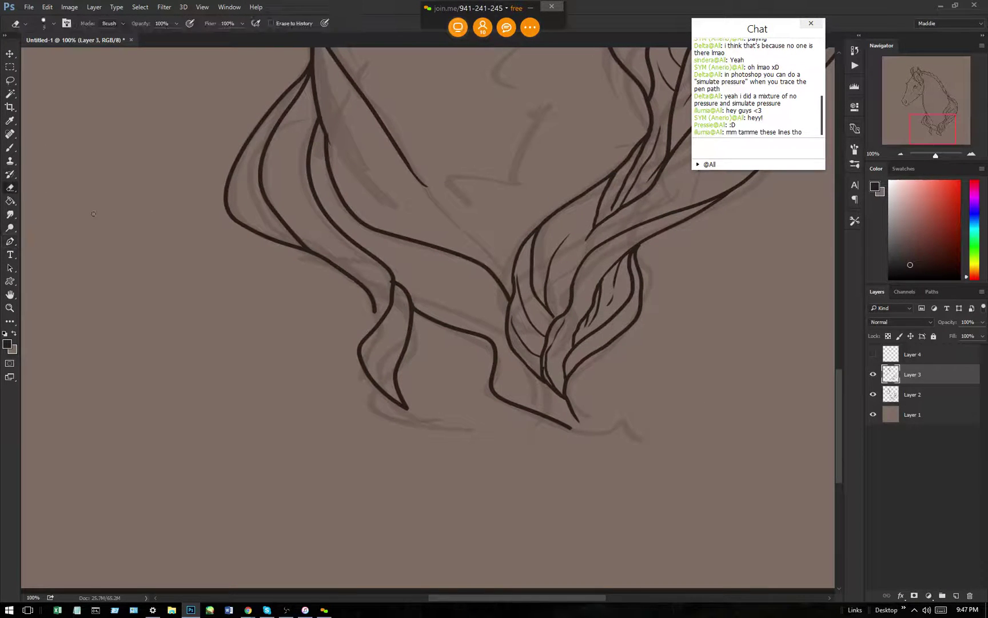
{"action": "key", "text": "ctrl+plus"}
{"action": "key", "text": "ctrl+plus"}
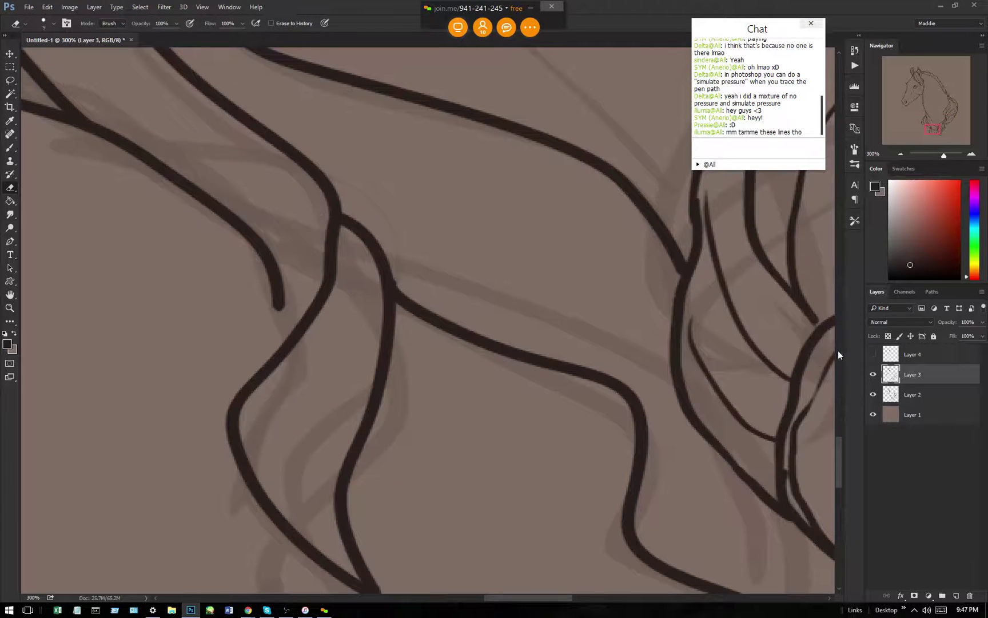
{"action": "scroll", "coordinate": [836, 470], "scroll_direction": "down", "scroll_amount": 5}
{"action": "scroll", "coordinate": [837, 468], "scroll_direction": "up", "scroll_amount": 5}
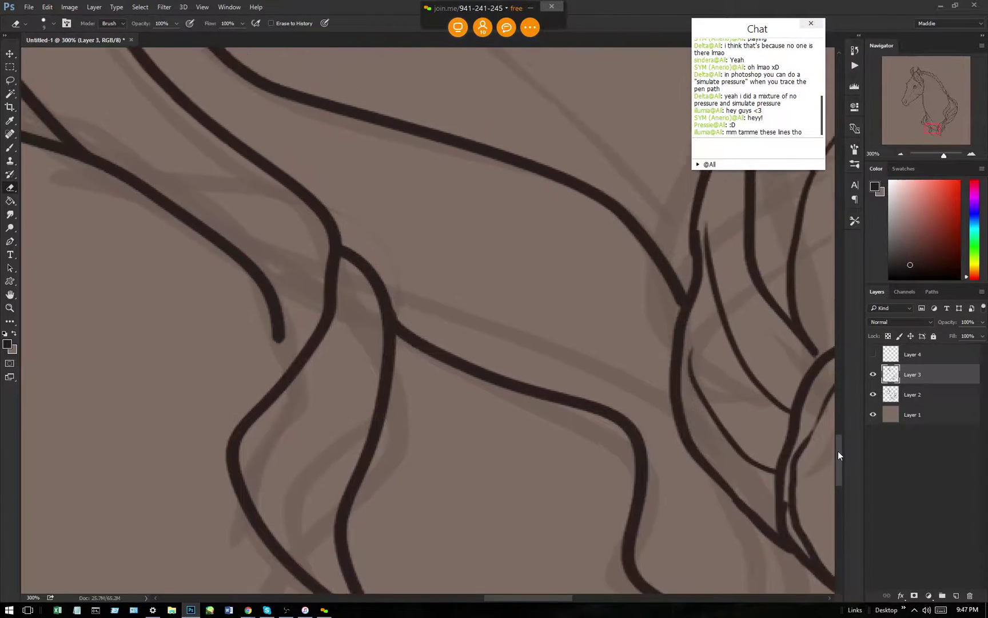
{"action": "scroll", "coordinate": [837, 455], "scroll_direction": "up", "scroll_amount": 3}
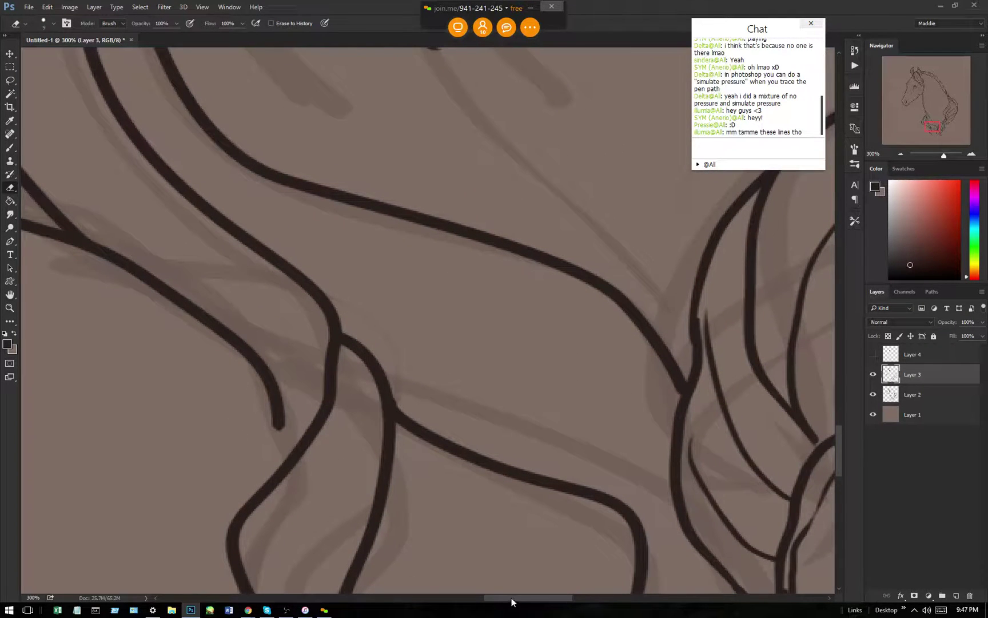
{"action": "left_click_drag", "start_coordinate": [511, 597], "coordinate": [486, 597]}
{"action": "left_click", "coordinate": [10, 149]}
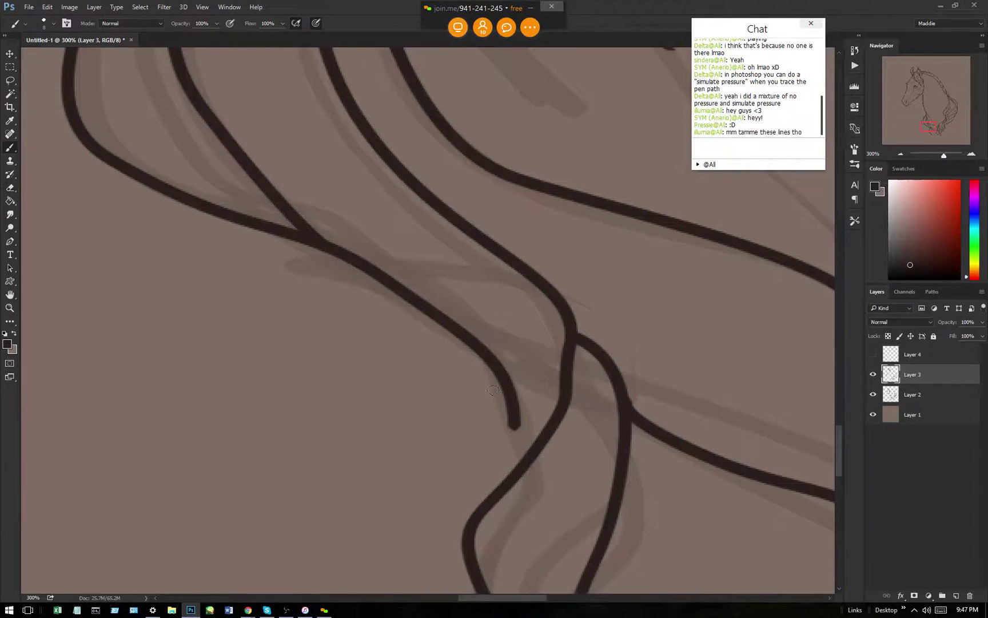
{"action": "left_click_drag", "start_coordinate": [513, 422], "coordinate": [481, 507]}
Brush three short tapered strands rising from the lock's outer contour and one longer curved strand inside its lower tip.
{"action": "left_click_drag", "start_coordinate": [518, 428], "coordinate": [522, 307]}
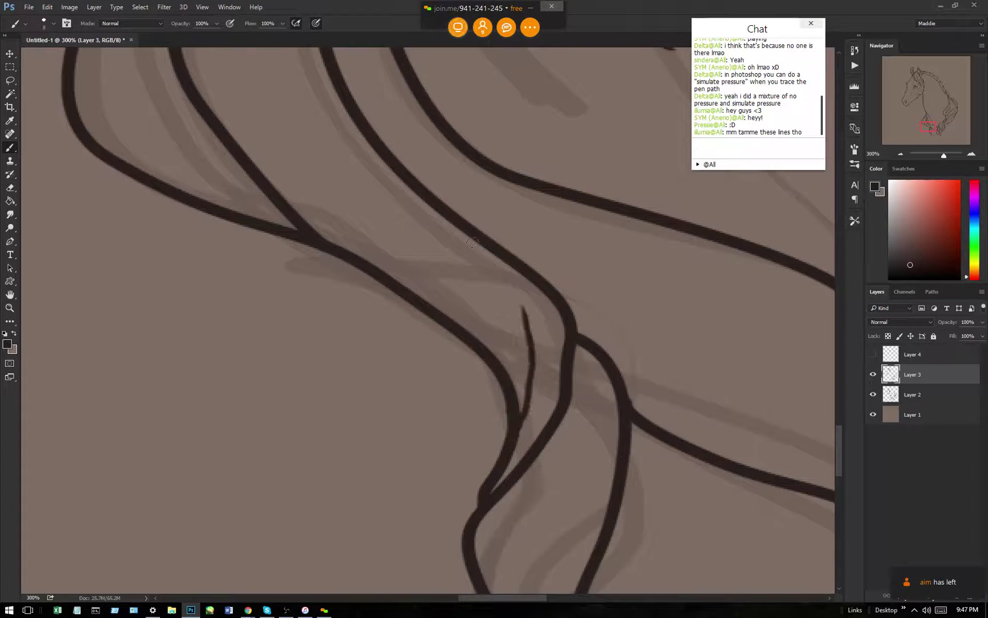
{"action": "left_click_drag", "start_coordinate": [478, 342], "coordinate": [430, 223]}
{"action": "left_click_drag", "start_coordinate": [389, 281], "coordinate": [322, 136]}
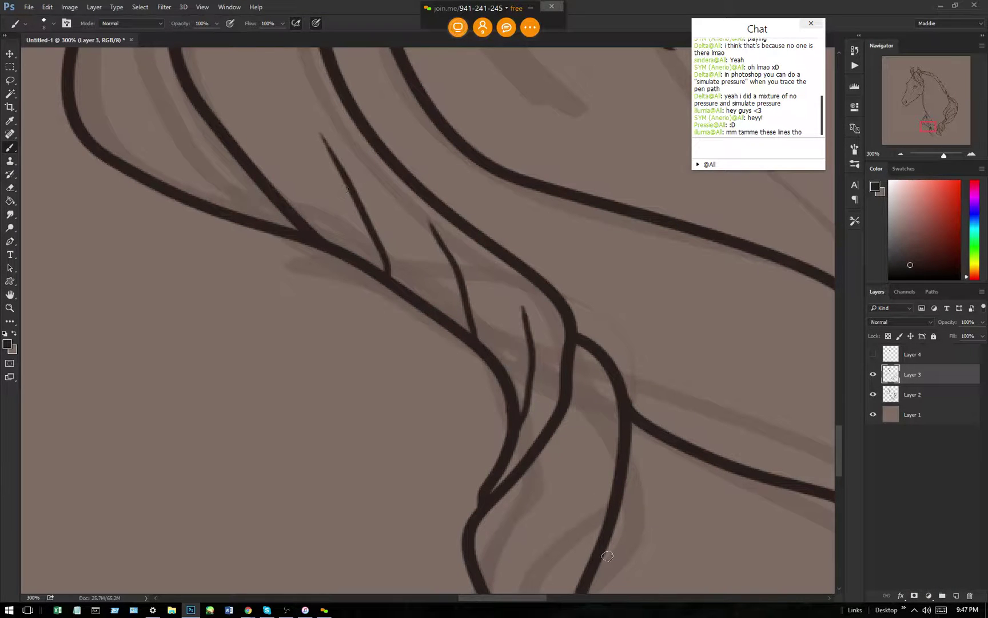
{"action": "mouse_move", "coordinate": [578, 346]}
{"action": "left_mouse_down"}
{"action": "mouse_move", "coordinate": [592, 398]}
{"action": "mouse_move", "coordinate": [511, 567]}
{"action": "left_mouse_up"}
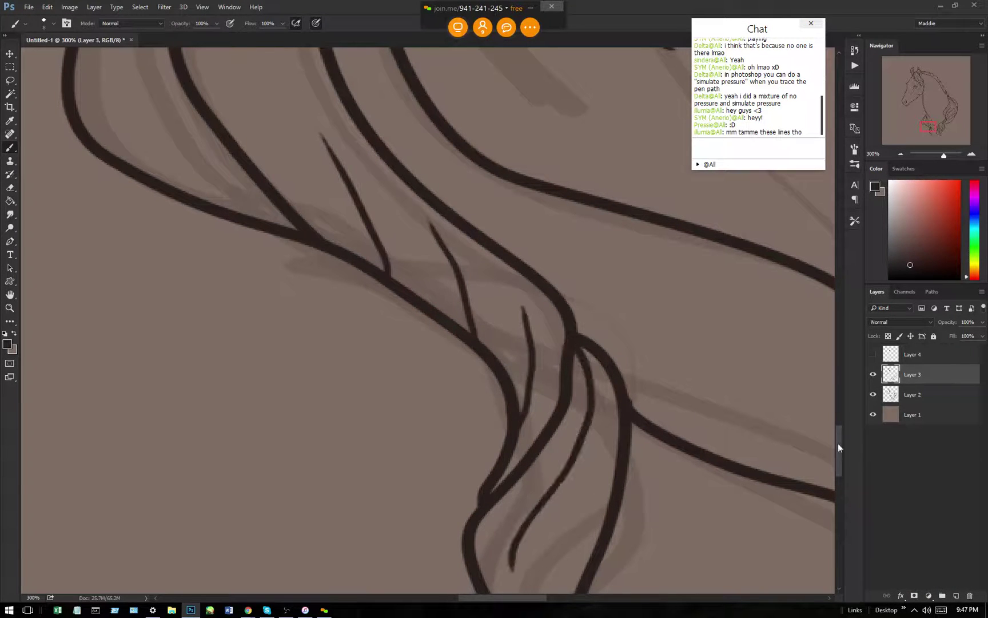
Brush a long sweeping strand from the edge of the lock's tip, curving down beyond the pointed end.
{"action": "left_click_drag", "start_coordinate": [840, 450], "coordinate": [839, 469]}
{"action": "left_click_drag", "start_coordinate": [540, 598], "coordinate": [566, 598]}
{"action": "left_click_drag", "start_coordinate": [840, 460], "coordinate": [840, 481]}
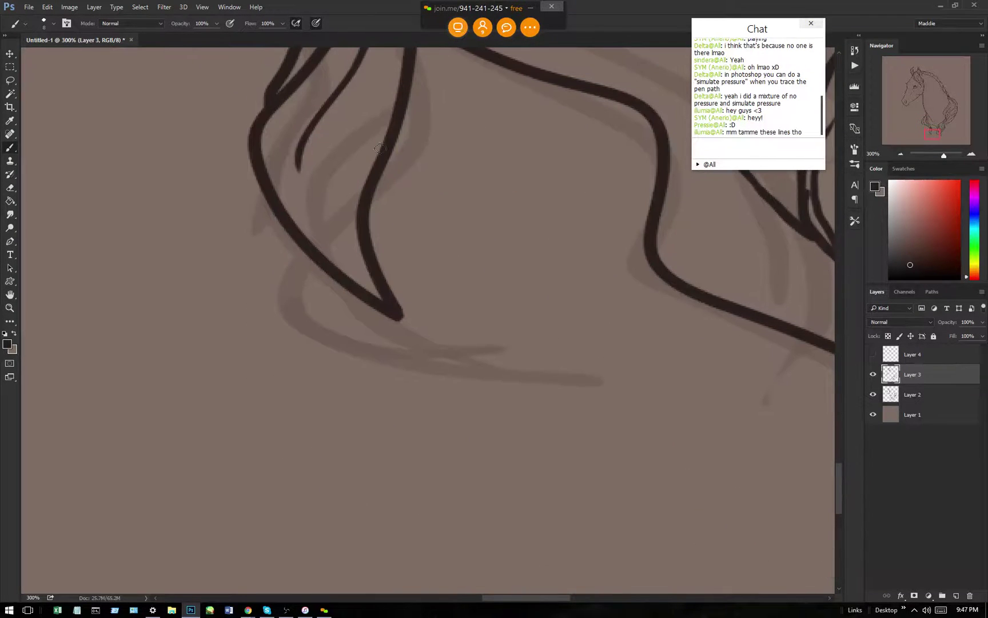
{"action": "mouse_move", "coordinate": [388, 137]}
{"action": "left_mouse_down"}
{"action": "mouse_move", "coordinate": [389, 170]}
{"action": "mouse_move", "coordinate": [433, 243]}
{"action": "mouse_move", "coordinate": [531, 322]}
{"action": "mouse_move", "coordinate": [540, 435]}
{"action": "left_mouse_up"}
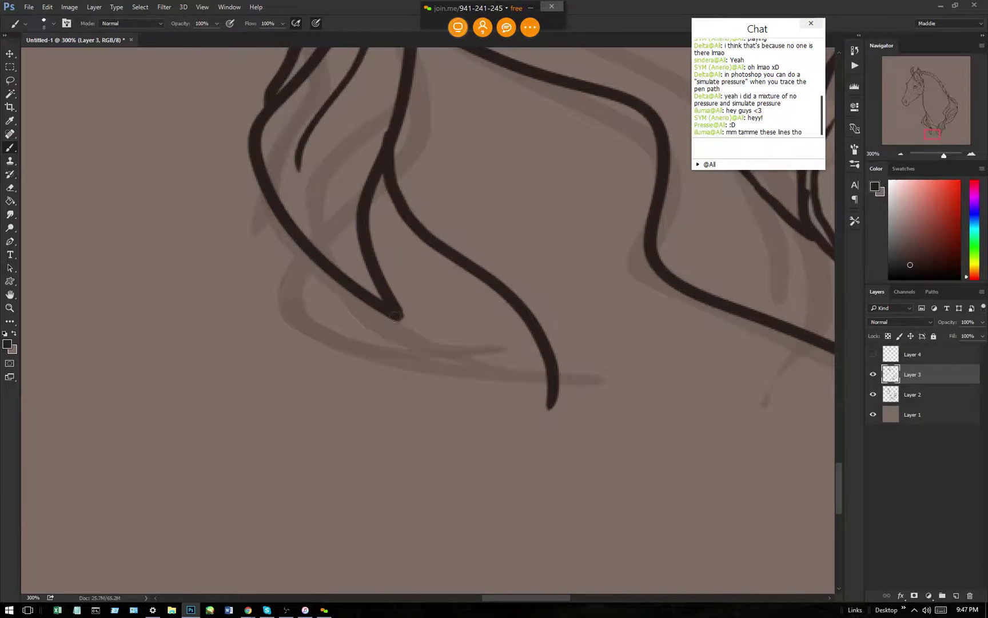
Brush the lower contour of the lock's tip, close it into a point, and add two tapered strands inside it.
{"action": "mouse_move", "coordinate": [394, 314]}
{"action": "left_mouse_down"}
{"action": "mouse_move", "coordinate": [464, 337]}
{"action": "mouse_move", "coordinate": [515, 369]}
{"action": "mouse_move", "coordinate": [537, 409]}
{"action": "mouse_move", "coordinate": [533, 451]}
{"action": "left_mouse_up"}
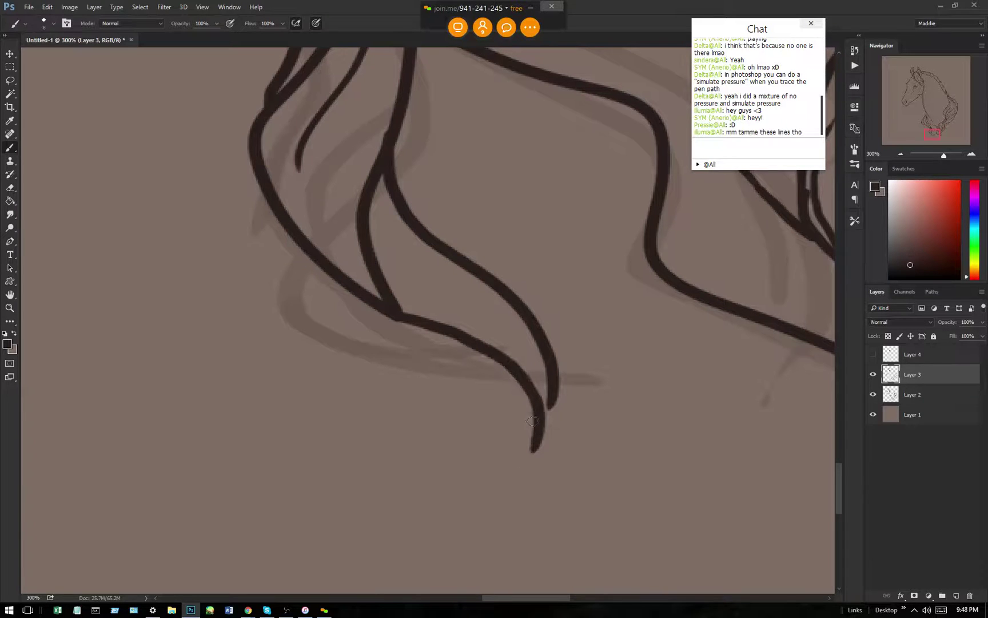
{"action": "left_click_drag", "start_coordinate": [551, 388], "coordinate": [534, 434]}
{"action": "left_click_drag", "start_coordinate": [384, 163], "coordinate": [492, 309]}
{"action": "mouse_move", "coordinate": [377, 253]}
{"action": "left_mouse_down"}
{"action": "mouse_move", "coordinate": [523, 353]}
{"action": "mouse_move", "coordinate": [534, 392]}
{"action": "left_mouse_up"}
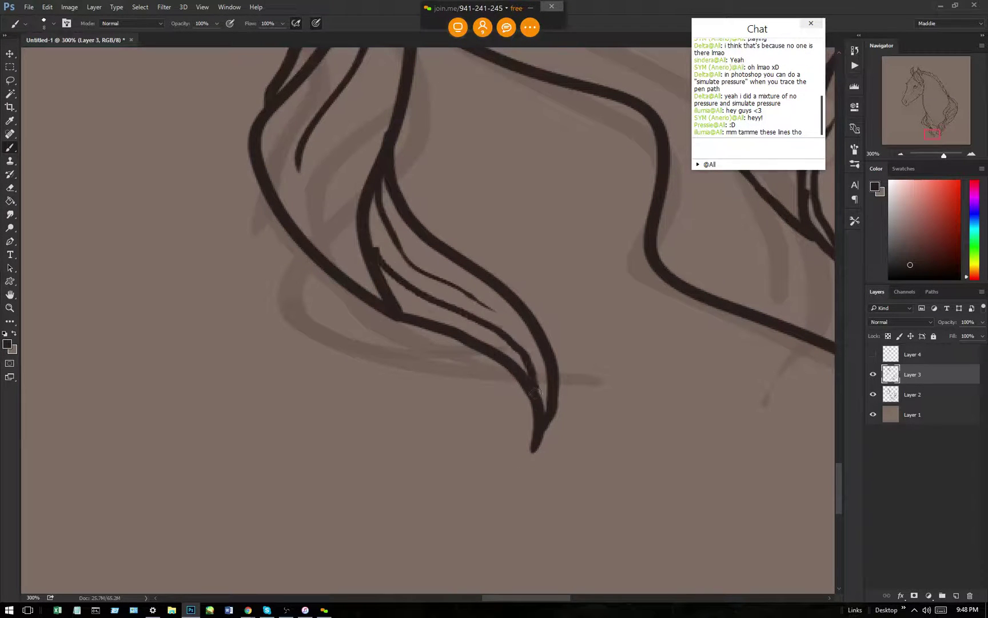
{"action": "left_click_drag", "start_coordinate": [376, 253], "coordinate": [368, 233]}
Brush thin tapered strands inside the wider part of the lock above the tip, undoing the last one.
{"action": "left_click_drag", "start_coordinate": [377, 295], "coordinate": [337, 143]}
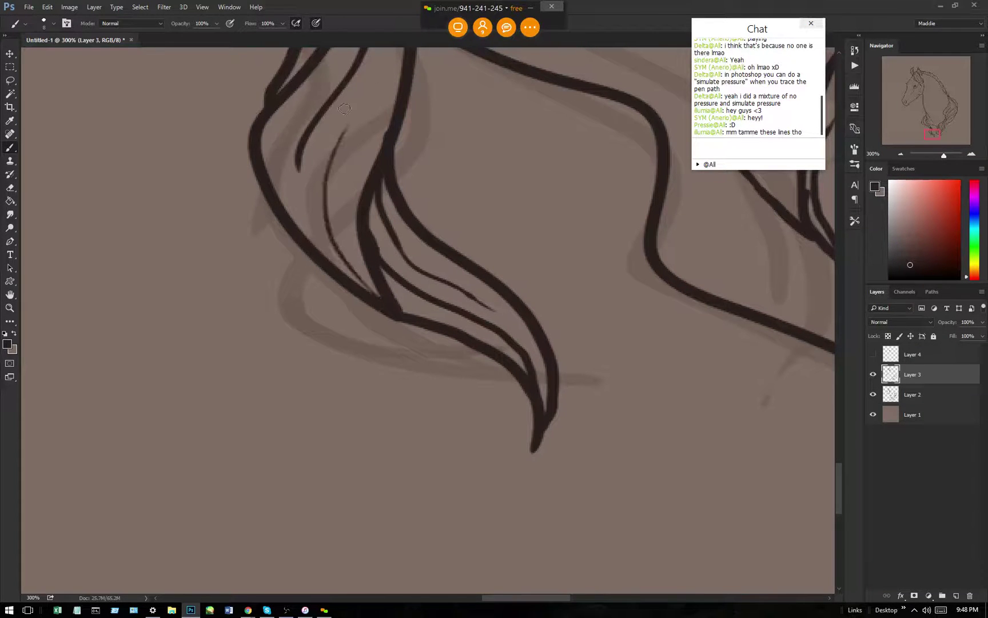
{"action": "left_click_drag", "start_coordinate": [397, 94], "coordinate": [352, 195]}
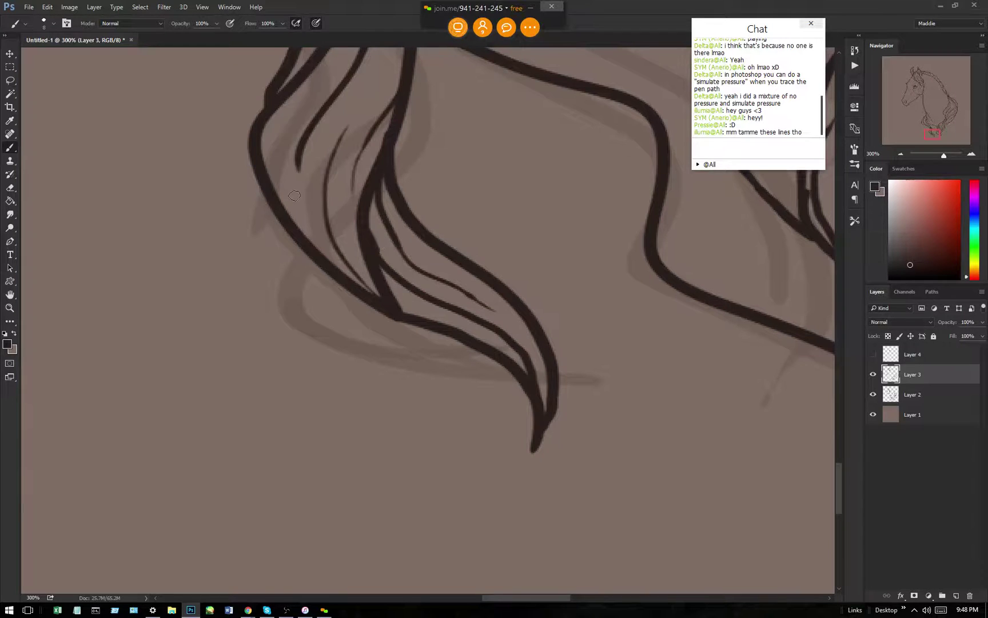
{"action": "left_click_drag", "start_coordinate": [271, 200], "coordinate": [287, 110]}
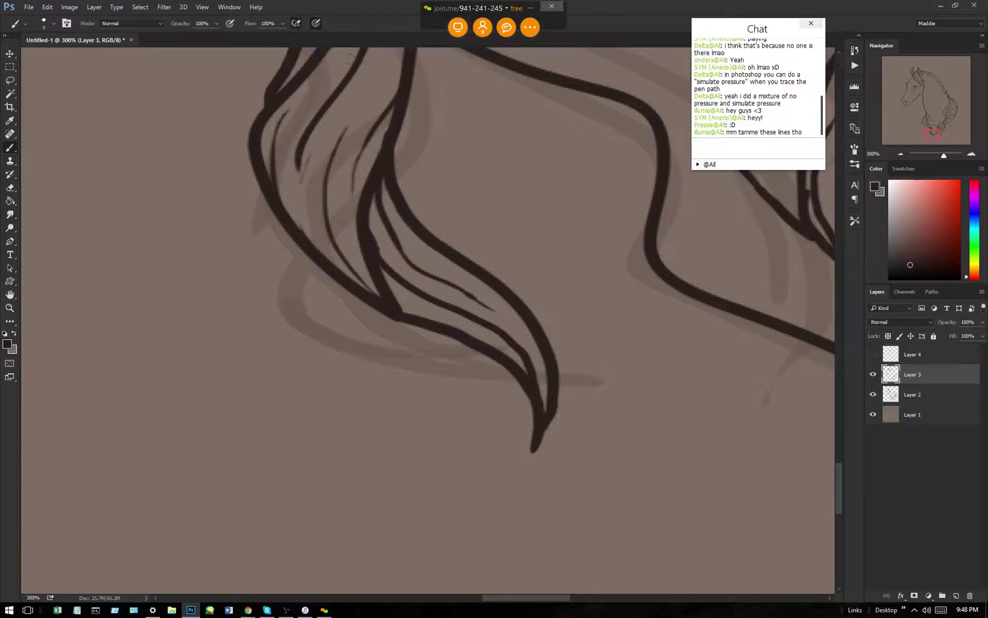
{"action": "left_click_drag", "start_coordinate": [403, 61], "coordinate": [336, 119]}
{"action": "key", "text": "ctrl+alt+z"}
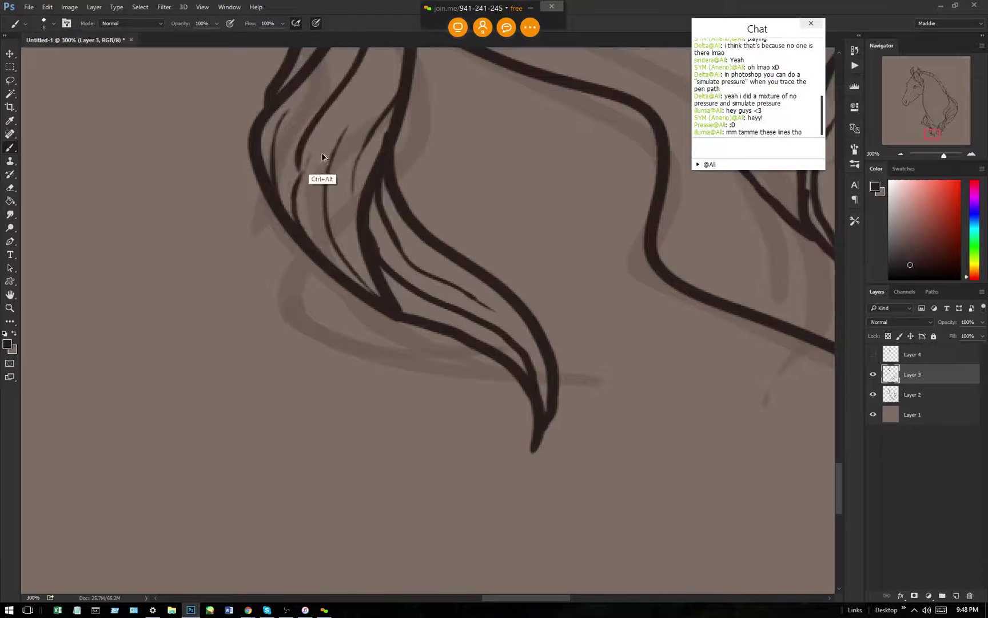
{"action": "key", "text": "ctrl+alt+z"}
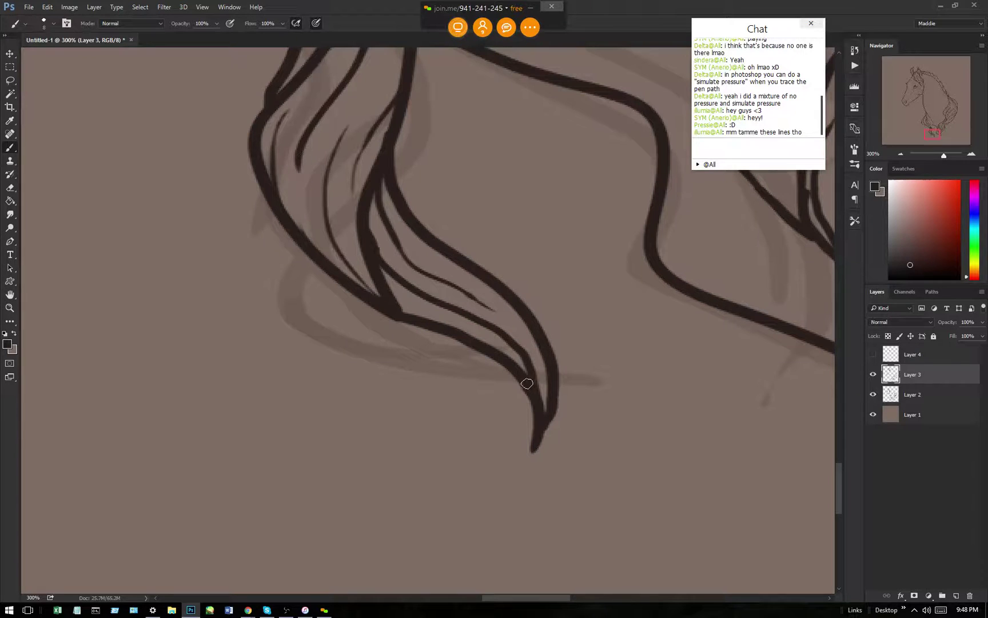
Move the chat window aside and inspect the brush's Shape Dynamics settings.
{"action": "left_click_drag", "start_coordinate": [559, 599], "coordinate": [590, 598]}
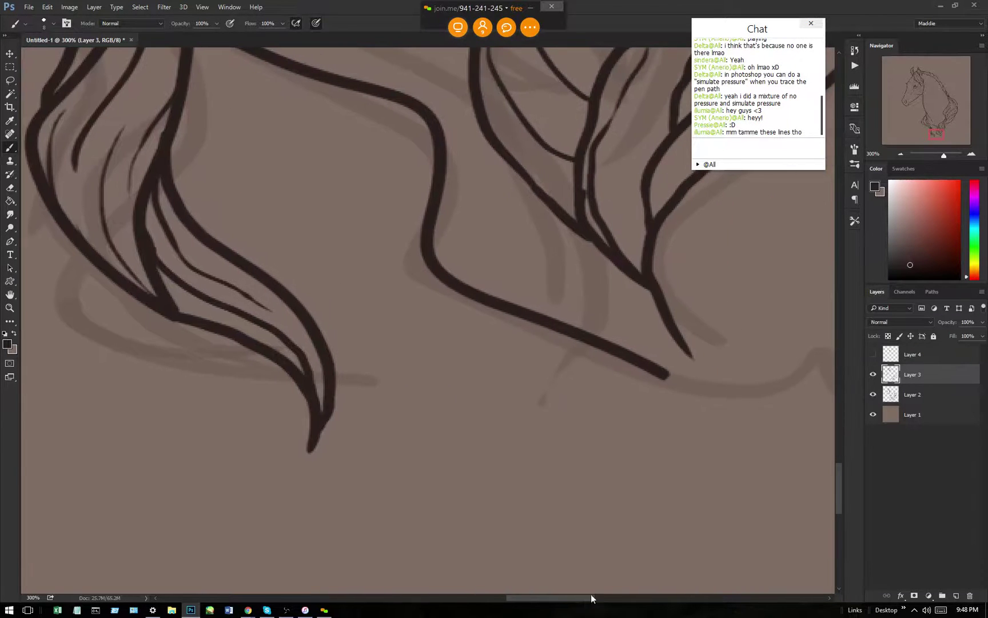
{"action": "scroll", "coordinate": [838, 452], "scroll_direction": "up", "scroll_amount": 5}
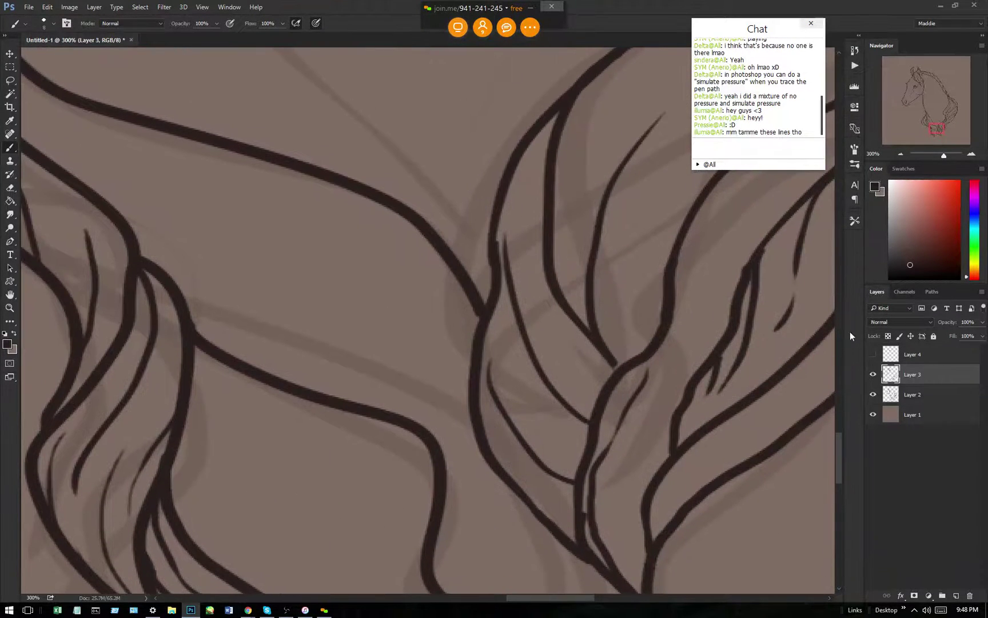
{"action": "left_click", "coordinate": [856, 165]}
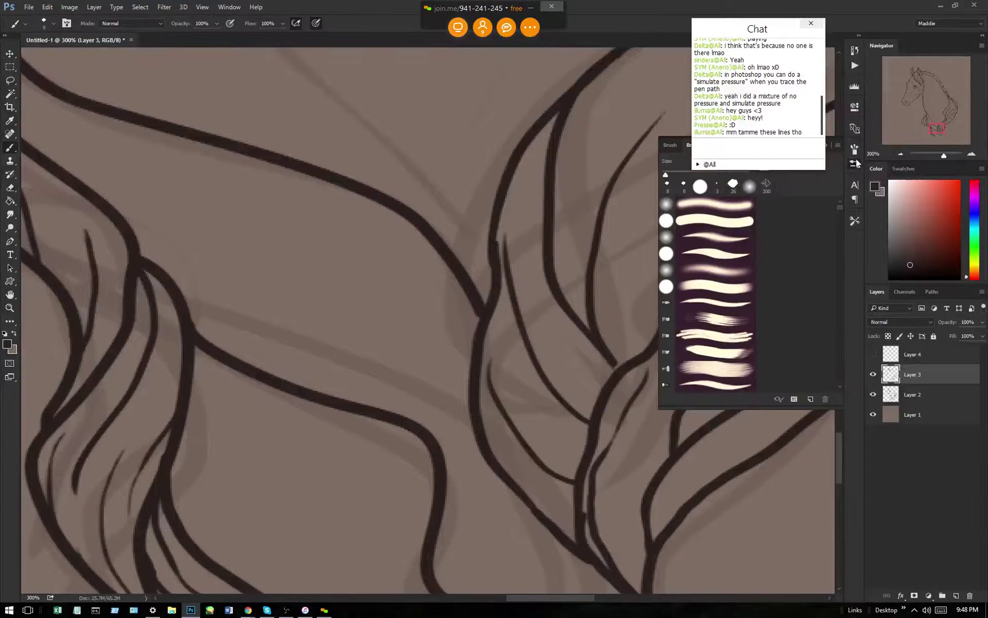
{"action": "mouse_move", "coordinate": [760, 28]}
{"action": "left_mouse_down"}
{"action": "mouse_move", "coordinate": [526, 69]}
{"action": "mouse_move", "coordinate": [523, 56]}
{"action": "left_mouse_up"}
{"action": "left_click", "coordinate": [670, 146]}
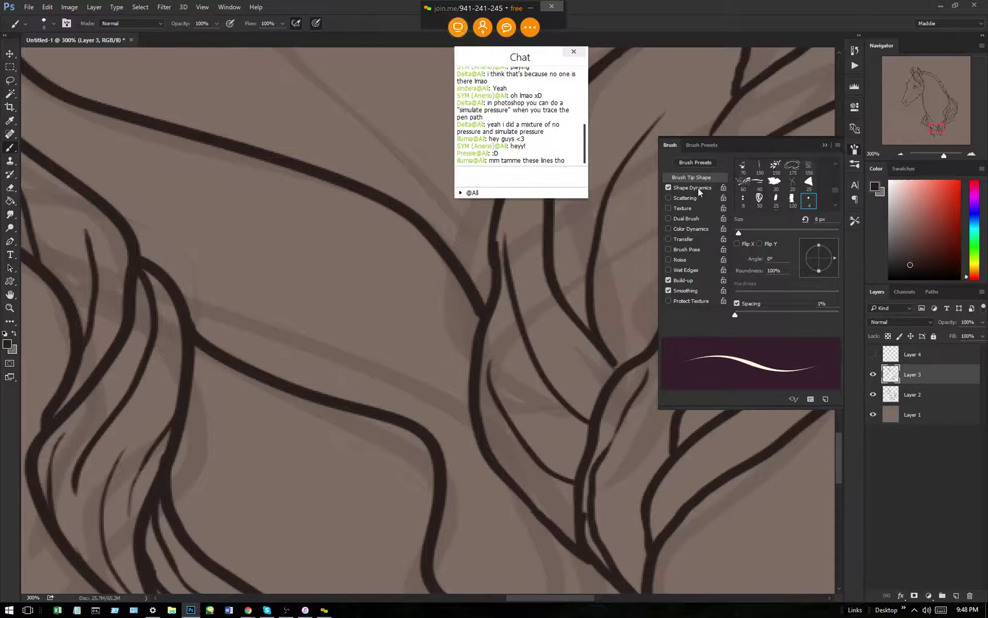
{"action": "left_click", "coordinate": [699, 187]}
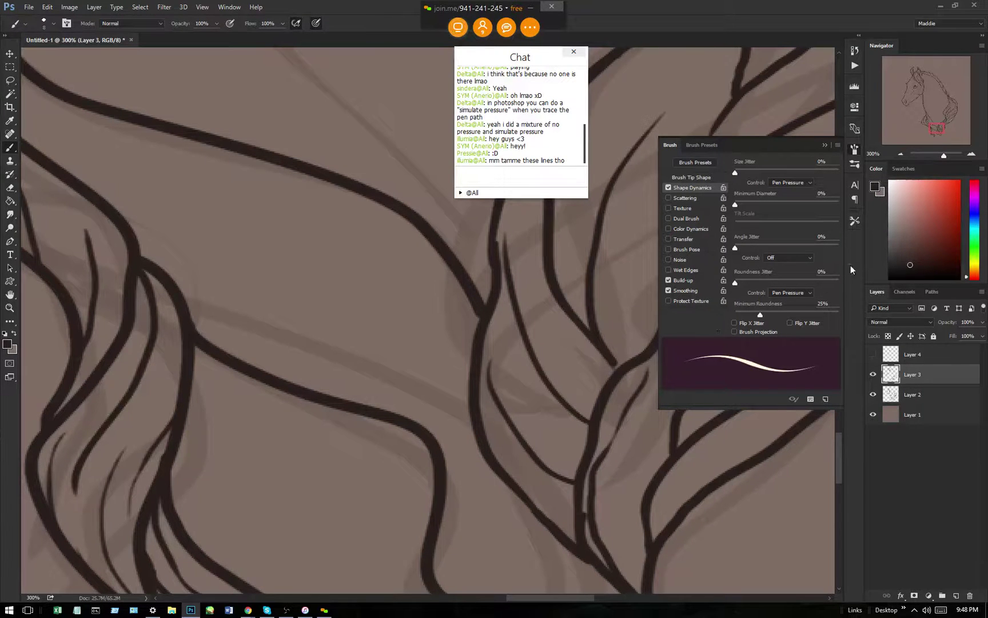
{"action": "left_click", "coordinate": [825, 146]}
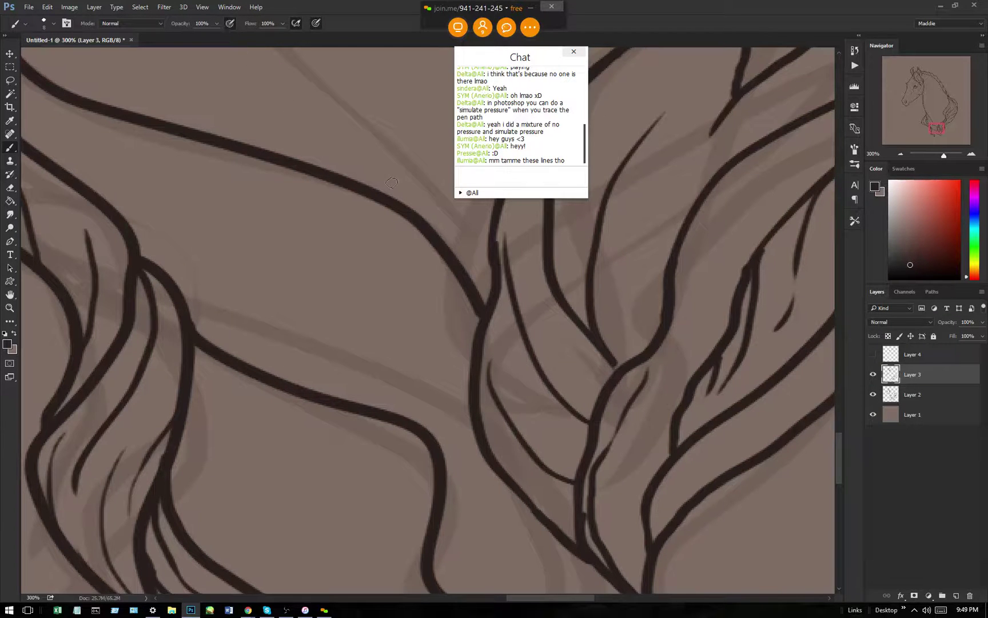
Draw a looping test stroke on the empty canvas below the hair and undo it.
{"action": "left_click_drag", "start_coordinate": [841, 442], "coordinate": [834, 485]}
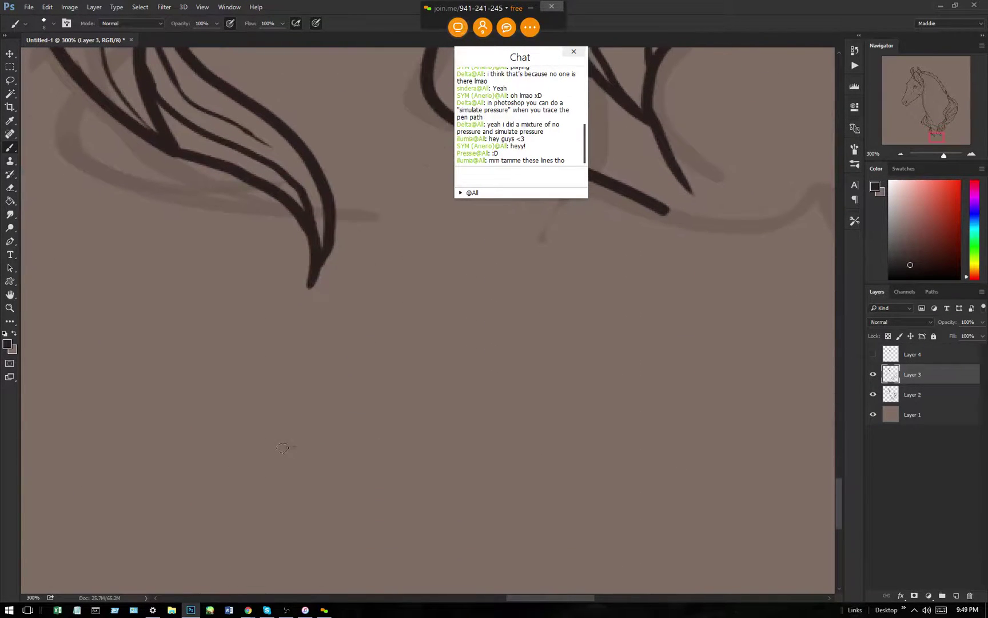
{"action": "left_click_drag", "start_coordinate": [284, 448], "coordinate": [489, 401]}
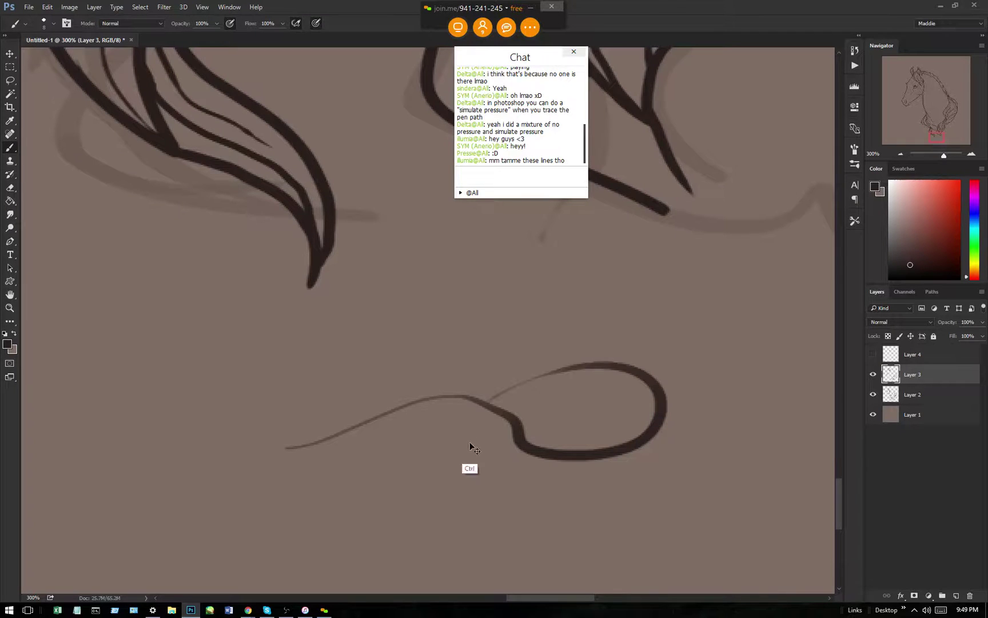
{"action": "key", "text": "ctrl+z"}
Brush two soft, long strands following the curve of the lock between its existing inner strands.
{"action": "scroll", "coordinate": [841, 489], "scroll_direction": "up", "scroll_amount": 5}
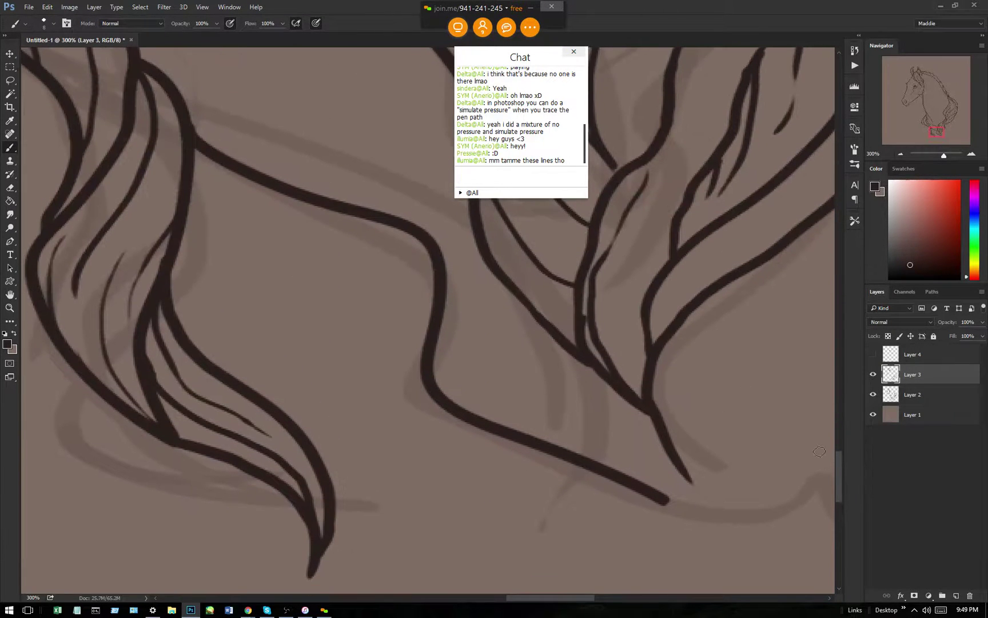
{"action": "mouse_move", "coordinate": [159, 85]}
{"action": "left_mouse_down"}
{"action": "mouse_move", "coordinate": [172, 113]}
{"action": "mouse_move", "coordinate": [107, 274]}
{"action": "left_mouse_up"}
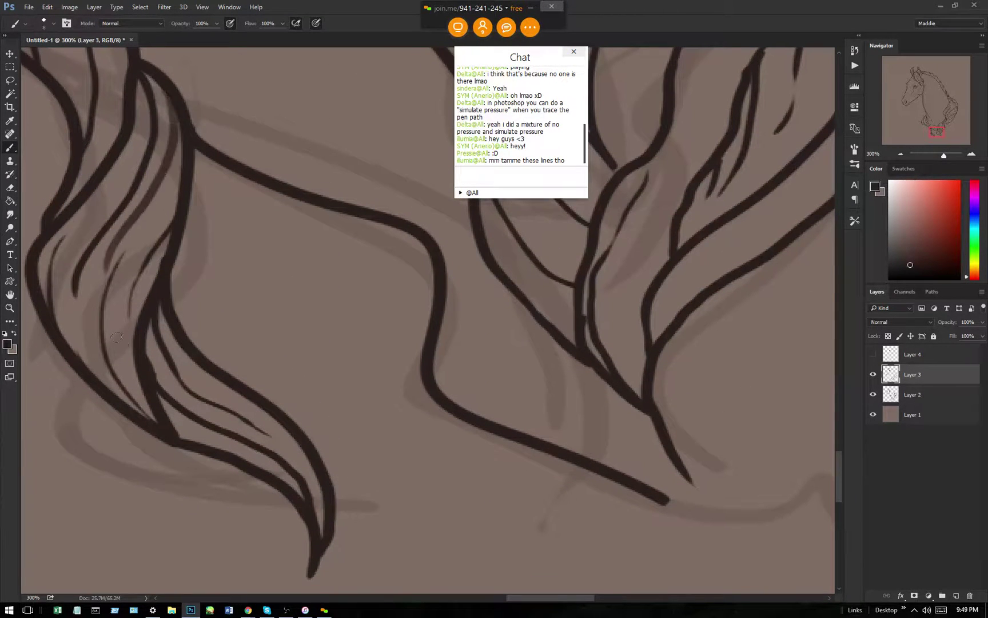
{"action": "mouse_move", "coordinate": [119, 405]}
{"action": "left_mouse_down"}
{"action": "mouse_move", "coordinate": [77, 337]}
{"action": "mouse_move", "coordinate": [103, 254]}
{"action": "left_mouse_up"}
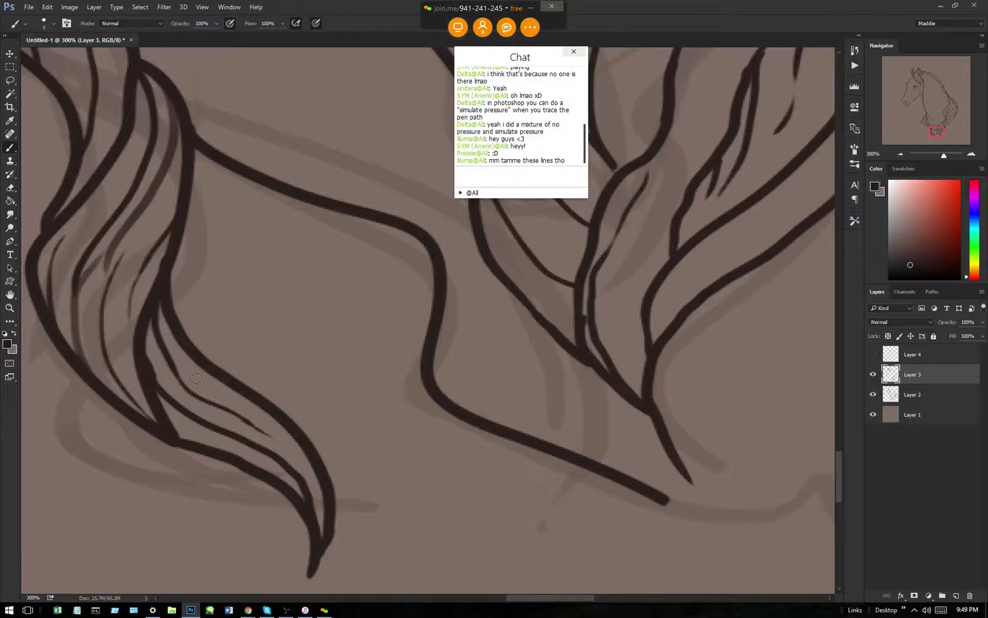
Try a soft strand along the inside of the tip's upper contour twice, undoing each attempt.
{"action": "mouse_move", "coordinate": [164, 288]}
{"action": "left_mouse_down"}
{"action": "mouse_move", "coordinate": [175, 353]}
{"action": "mouse_move", "coordinate": [320, 496]}
{"action": "left_mouse_up"}
{"action": "key", "text": "ctrl+z"}
{"action": "mouse_move", "coordinate": [157, 314]}
{"action": "left_mouse_down"}
{"action": "mouse_move", "coordinate": [278, 432]}
{"action": "mouse_move", "coordinate": [327, 505]}
{"action": "left_mouse_up"}
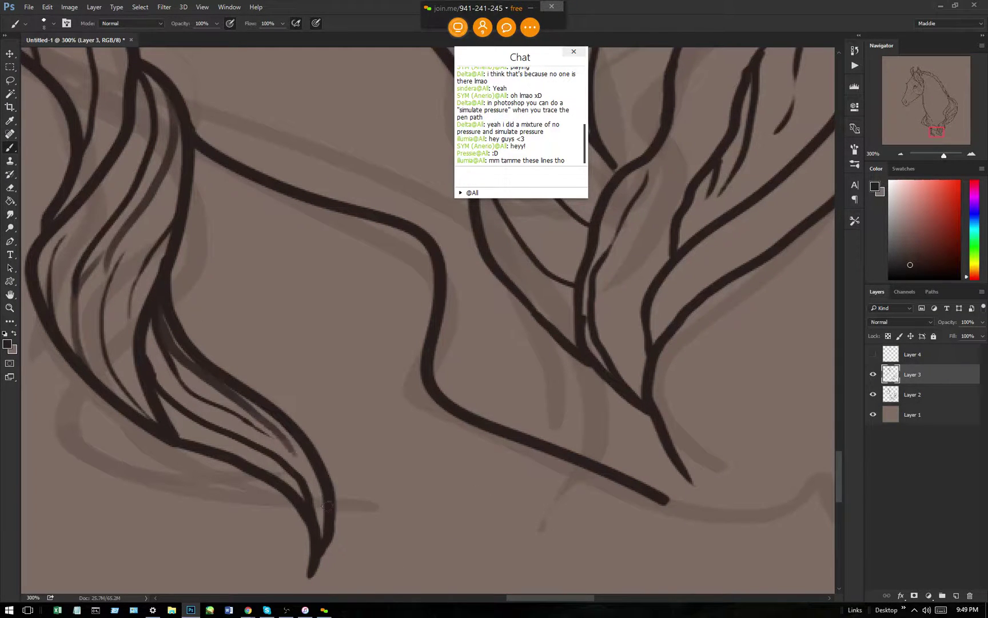
{"action": "key", "text": "ctrl+z"}
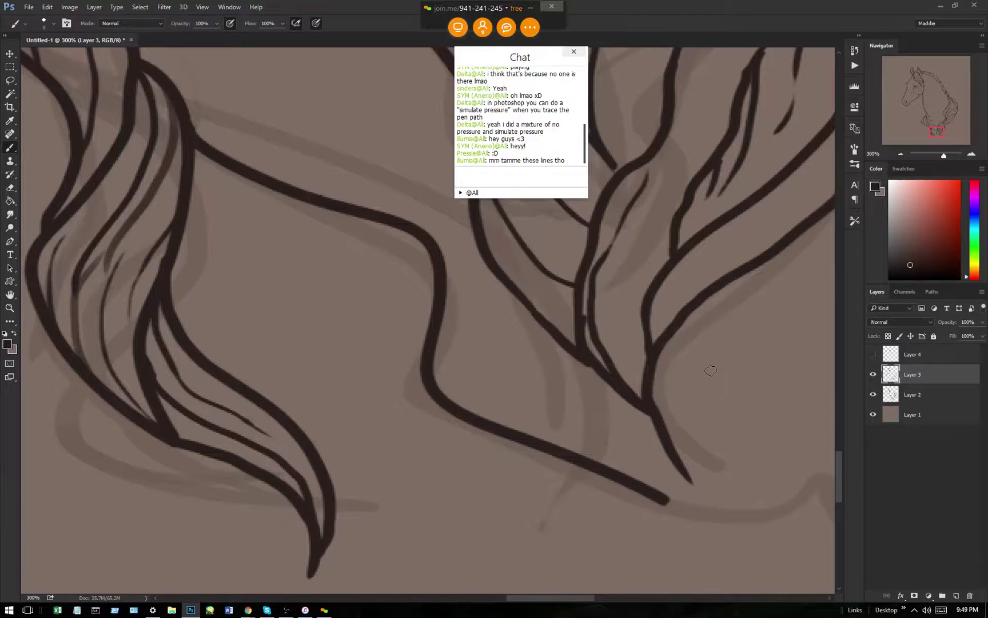
Brush long tapered strands through the hair section between the lock and the braid, following its sweep from the neck.
{"action": "key", "text": "ctrl+minus"}
{"action": "key", "text": "ctrl+minus"}
{"action": "key", "text": "ctrl+plus"}
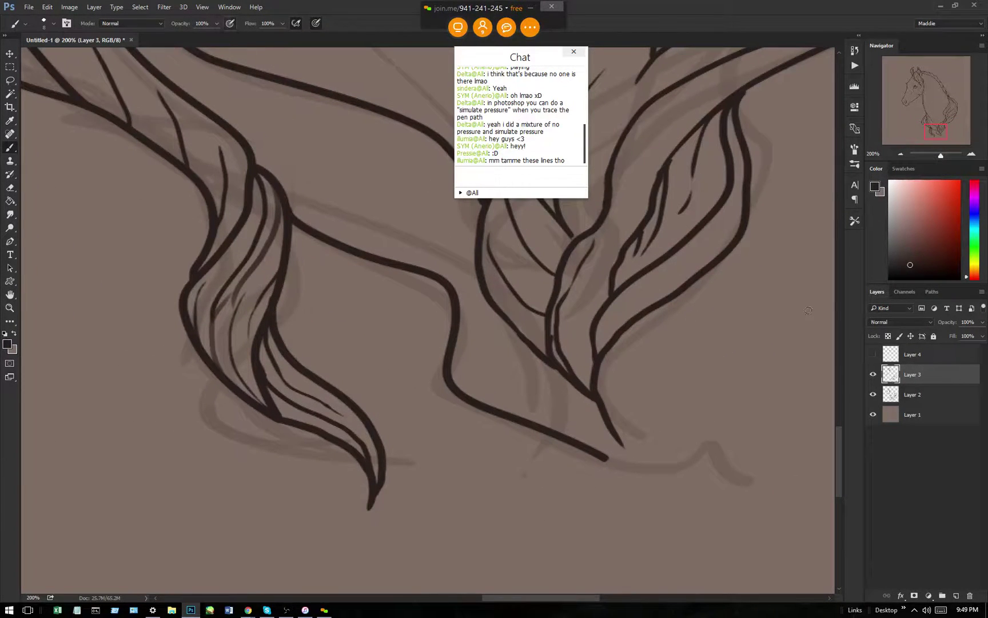
{"action": "left_click_drag", "start_coordinate": [842, 445], "coordinate": [839, 422]}
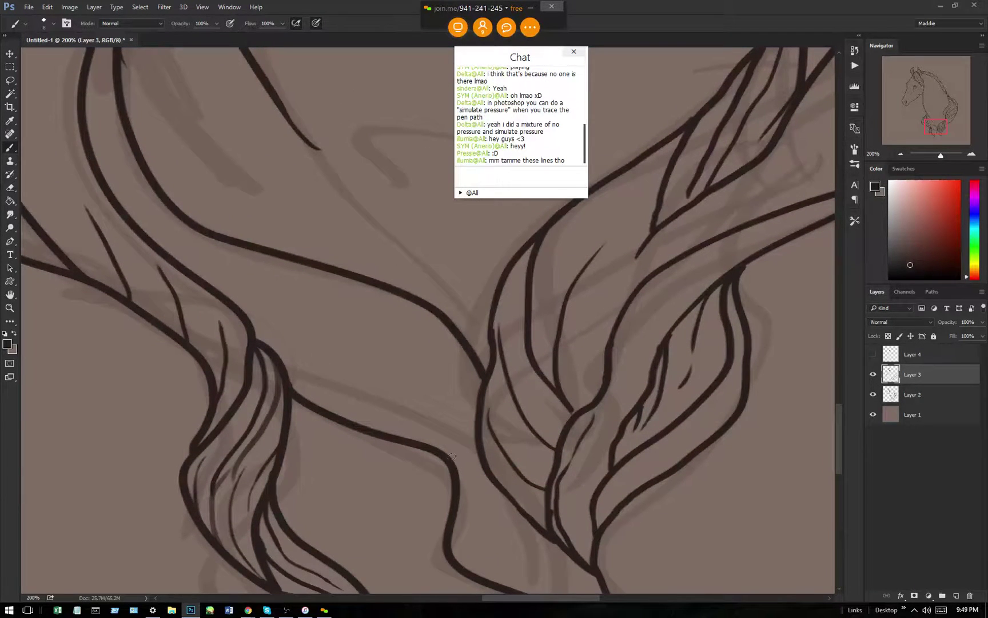
{"action": "left_click_drag", "start_coordinate": [453, 466], "coordinate": [267, 282]}
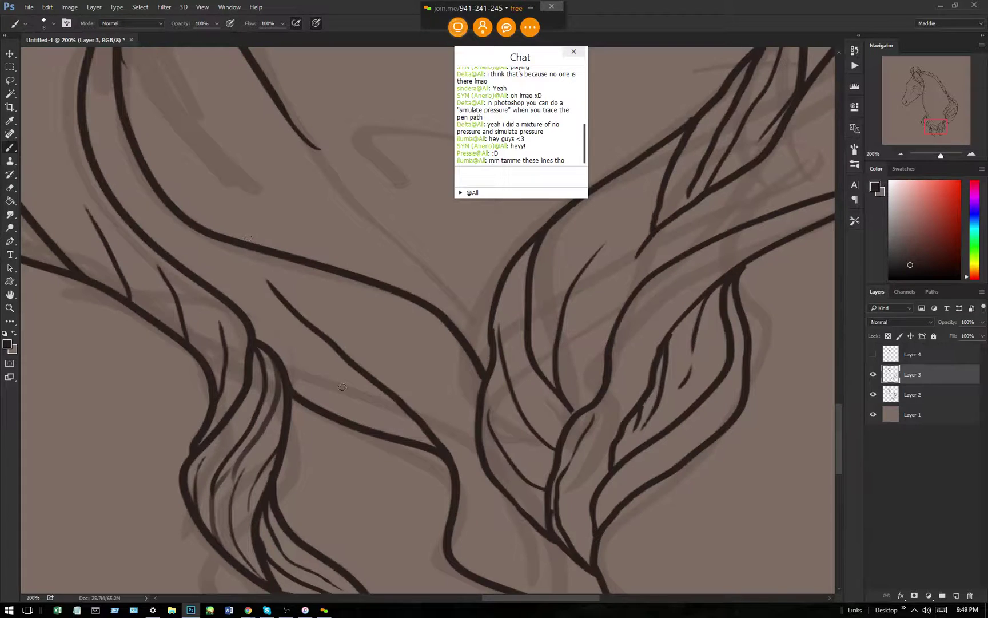
{"action": "mouse_move", "coordinate": [435, 449]}
{"action": "left_mouse_down"}
{"action": "mouse_move", "coordinate": [235, 281]}
{"action": "mouse_move", "coordinate": [204, 233]}
{"action": "left_mouse_up"}
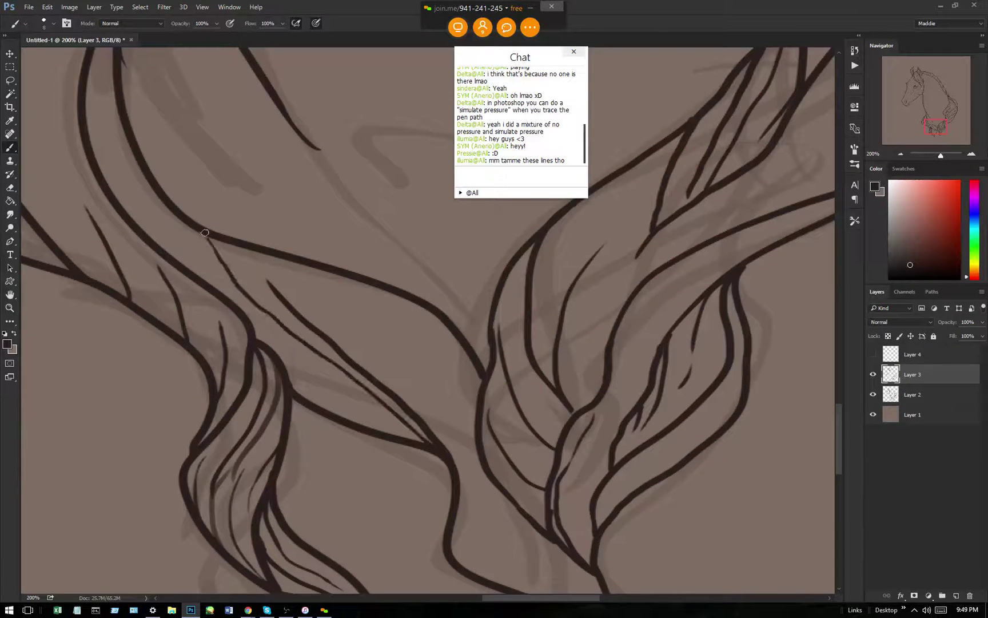
{"action": "mouse_move", "coordinate": [109, 62]}
{"action": "left_mouse_down"}
{"action": "mouse_move", "coordinate": [109, 87]}
{"action": "mouse_move", "coordinate": [117, 170]}
{"action": "mouse_move", "coordinate": [141, 216]}
{"action": "left_mouse_up"}
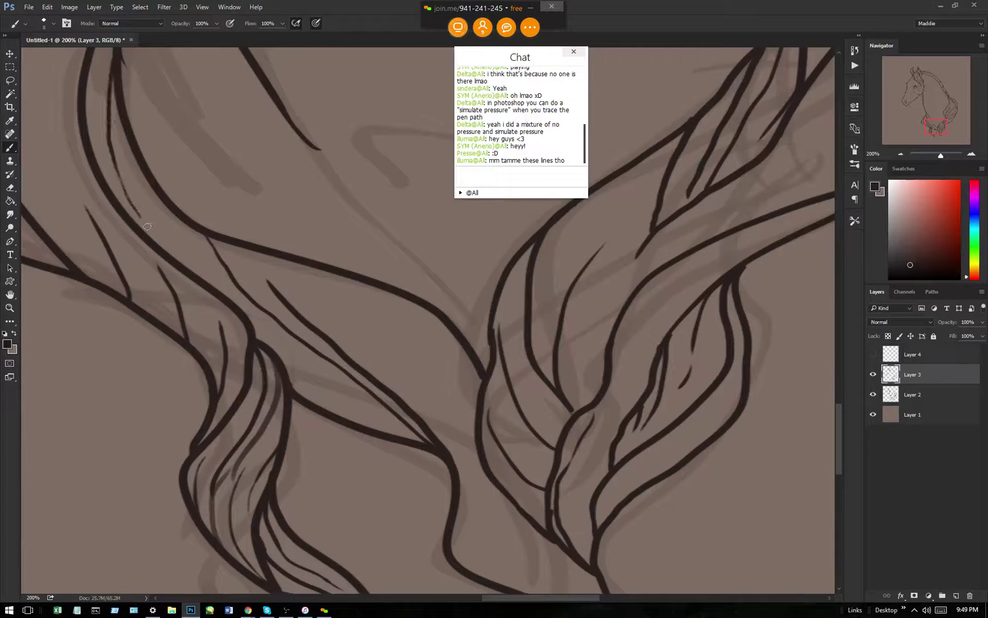
{"action": "mouse_move", "coordinate": [336, 275]}
{"action": "left_mouse_down"}
{"action": "mouse_move", "coordinate": [388, 318]}
{"action": "mouse_move", "coordinate": [473, 420]}
{"action": "left_mouse_up"}
Brush a short strand at the stepped contour's bend, add curved strands between that contour and the braid's end, and taper the contour's blunt end.
{"action": "left_click_drag", "start_coordinate": [840, 430], "coordinate": [841, 459]}
{"action": "key", "text": "ctrl+plus"}
{"action": "scroll", "coordinate": [826, 446], "scroll_direction": "up", "scroll_amount": 3}
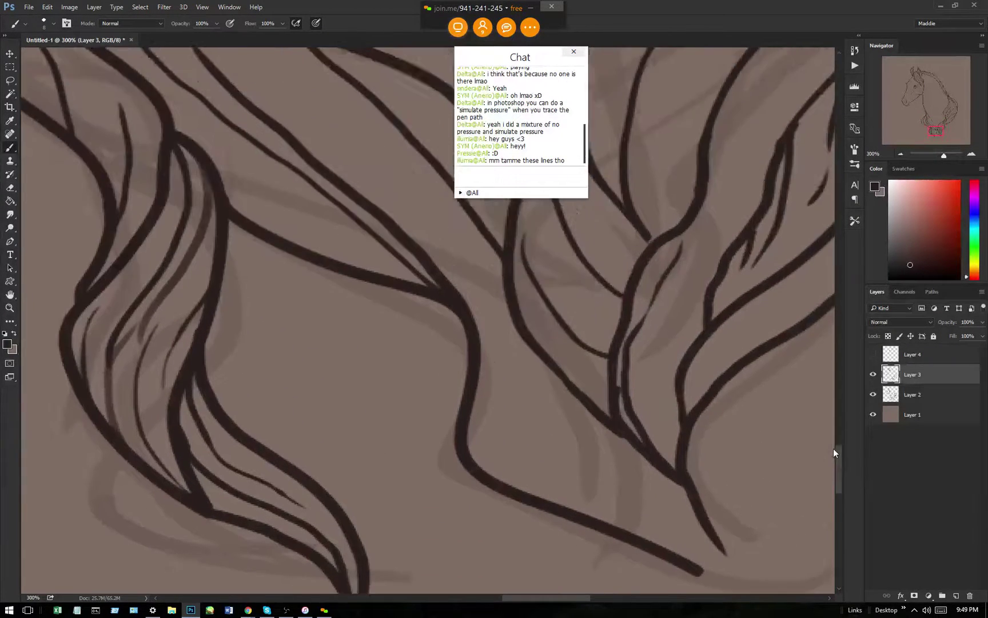
{"action": "left_click_drag", "start_coordinate": [476, 417], "coordinate": [451, 290]}
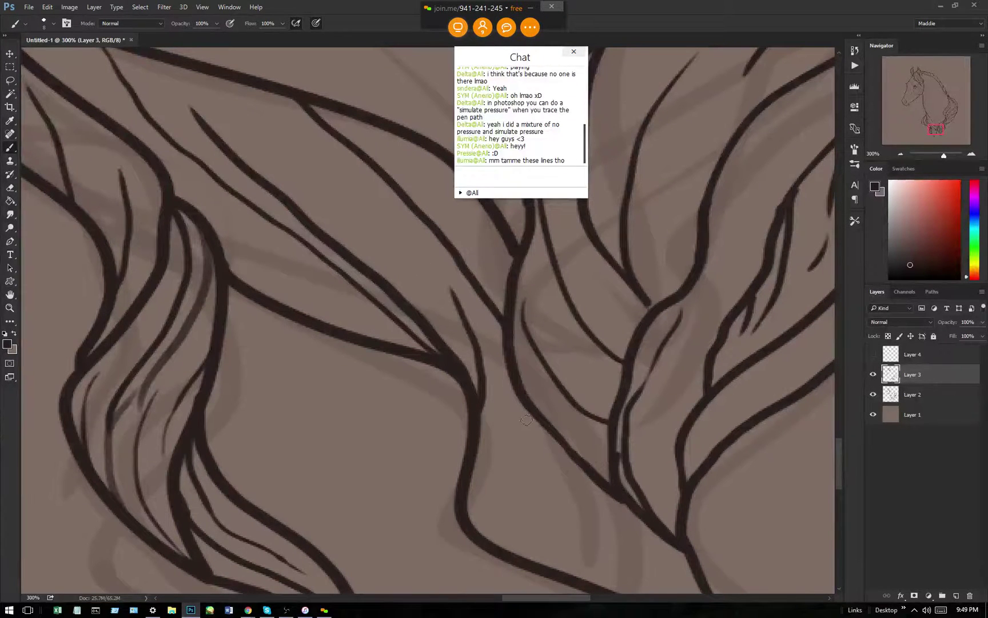
{"action": "left_click_drag", "start_coordinate": [841, 451], "coordinate": [842, 459]}
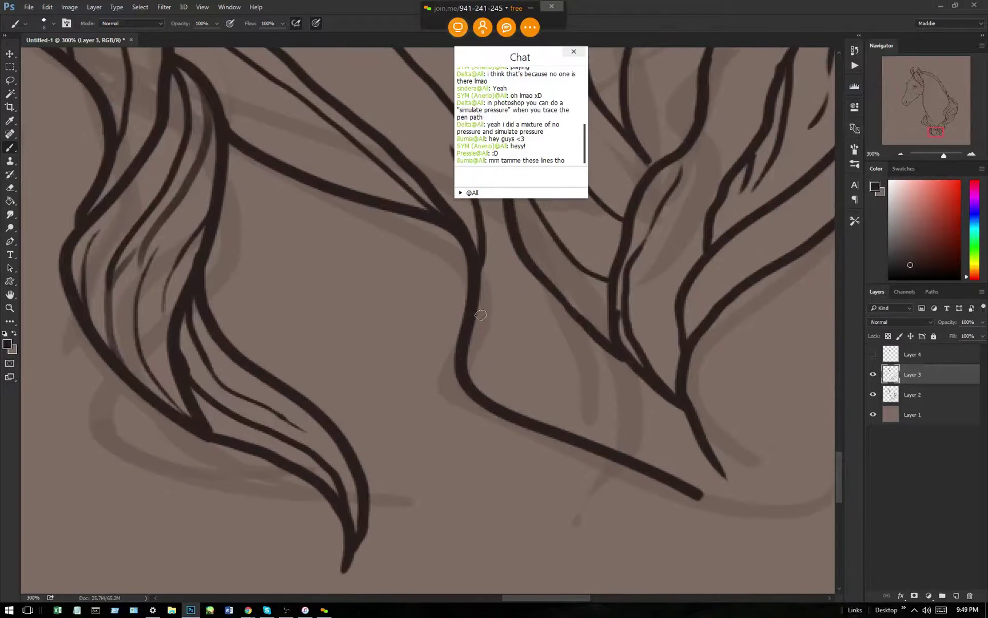
{"action": "mouse_move", "coordinate": [594, 445]}
{"action": "left_mouse_down"}
{"action": "mouse_move", "coordinate": [538, 388]}
{"action": "mouse_move", "coordinate": [554, 296]}
{"action": "left_mouse_up"}
{"action": "mouse_move", "coordinate": [516, 231]}
{"action": "left_mouse_down"}
{"action": "mouse_move", "coordinate": [508, 299]}
{"action": "mouse_move", "coordinate": [475, 374]}
{"action": "mouse_move", "coordinate": [485, 395]}
{"action": "left_mouse_up"}
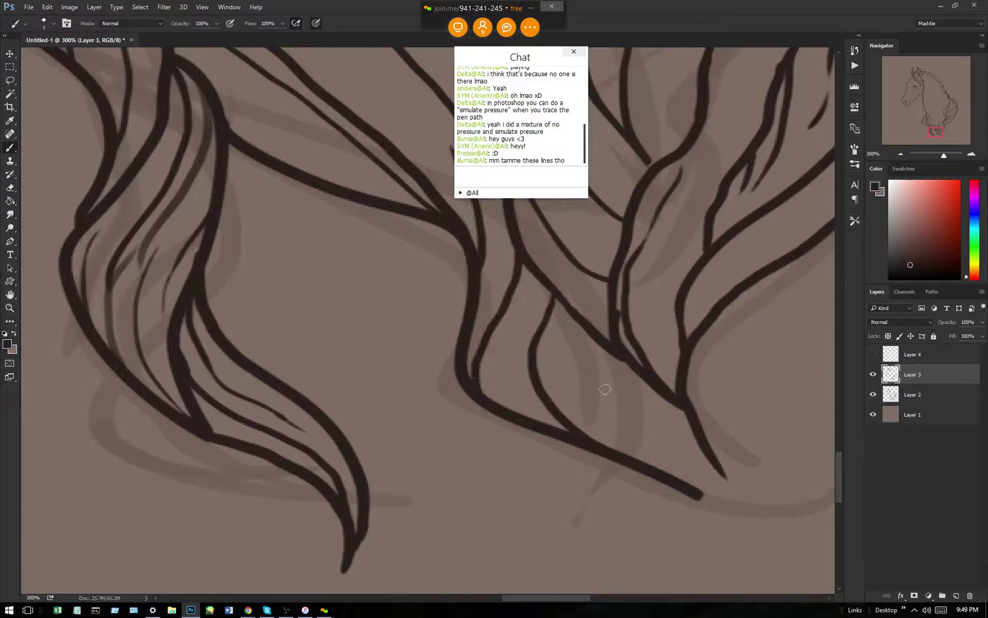
{"action": "mouse_move", "coordinate": [573, 314]}
{"action": "left_mouse_down"}
{"action": "mouse_move", "coordinate": [590, 408]}
{"action": "mouse_move", "coordinate": [647, 467]}
{"action": "mouse_move", "coordinate": [710, 506]}
{"action": "mouse_move", "coordinate": [743, 548]}
{"action": "left_mouse_up"}
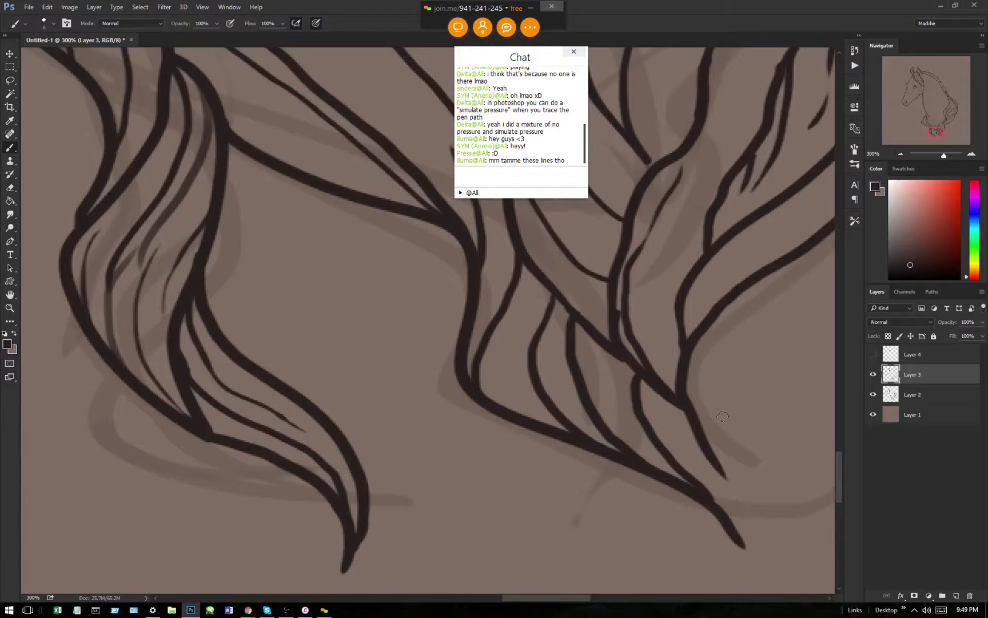
Compare the whole line art with and without the Layer 2 sketch, leaving Layer 2 hidden.
{"action": "key", "text": "ctrl+minus"}
{"action": "key", "text": "ctrl+minus"}
{"action": "key", "text": "ctrl+minus"}
{"action": "key", "text": "ctrl+minus"}
{"action": "key", "text": "ctrl+minus"}
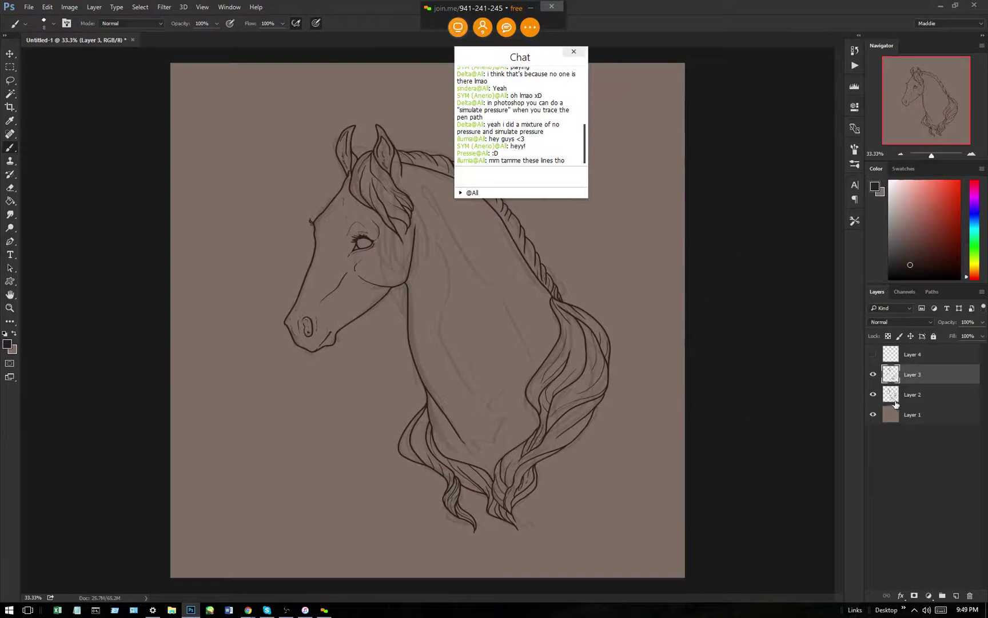
{"action": "left_click", "coordinate": [873, 394]}
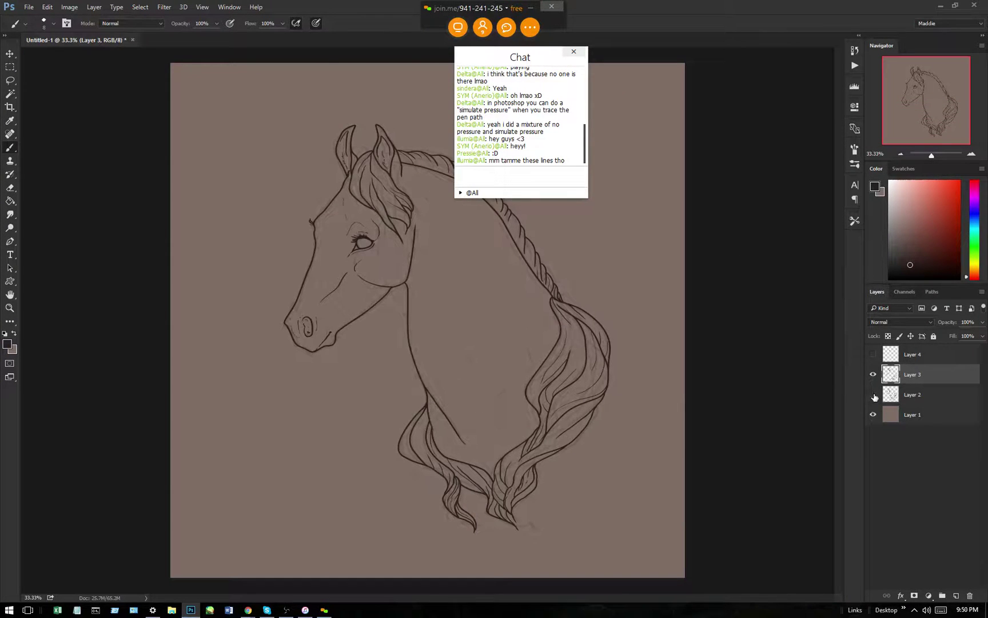
{"action": "left_click", "coordinate": [873, 394]}
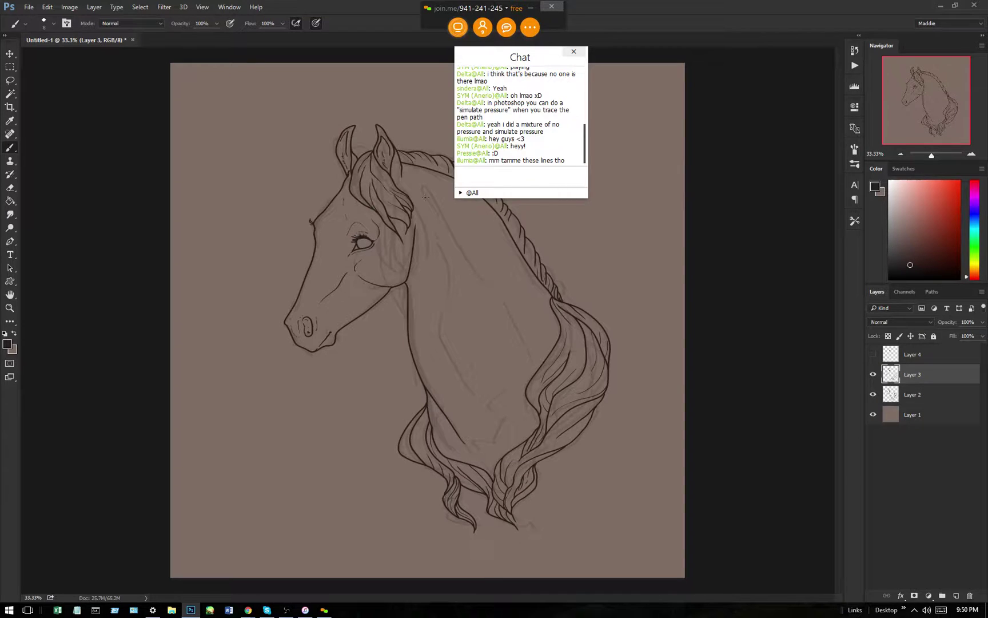
{"action": "left_click", "coordinate": [873, 395]}
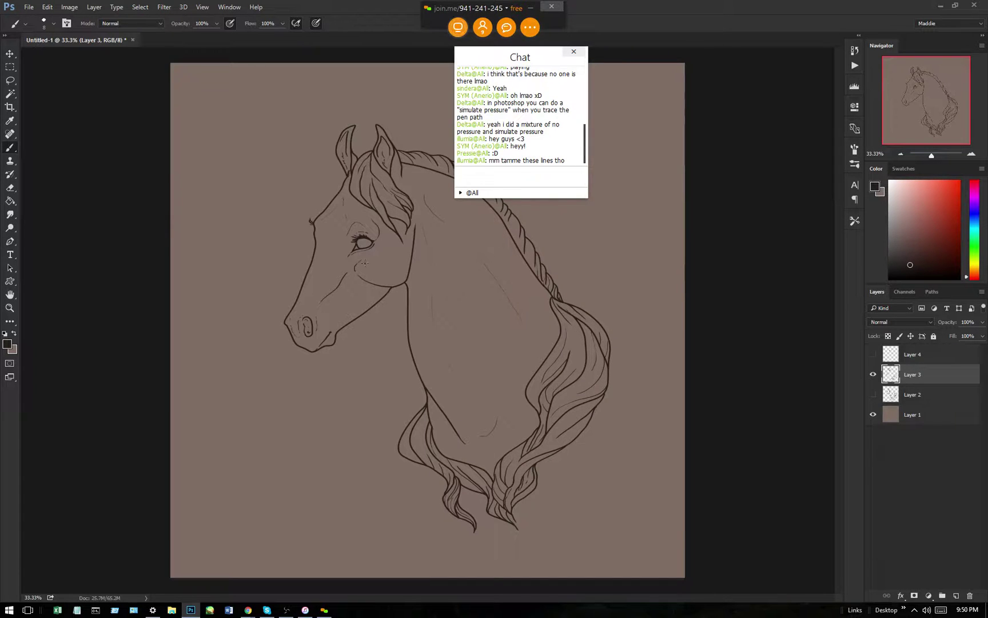
{"action": "key", "text": "ctrl+minus"}
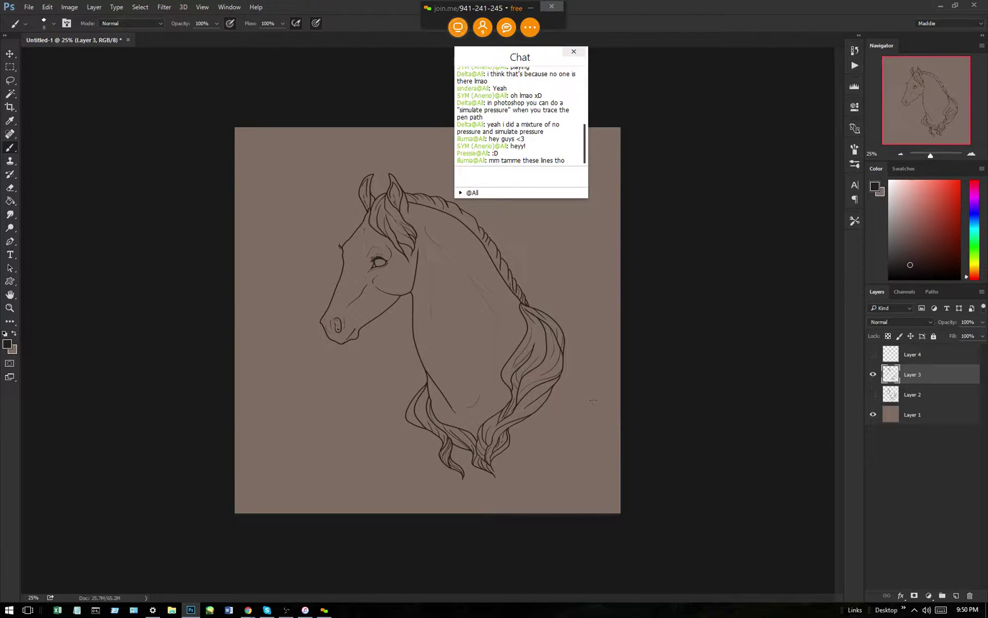
Select the horse's whole silhouette from Layer 3 with the Magic Wand by selecting the empty background and inverting the selection.
{"action": "left_click", "coordinate": [10, 93]}
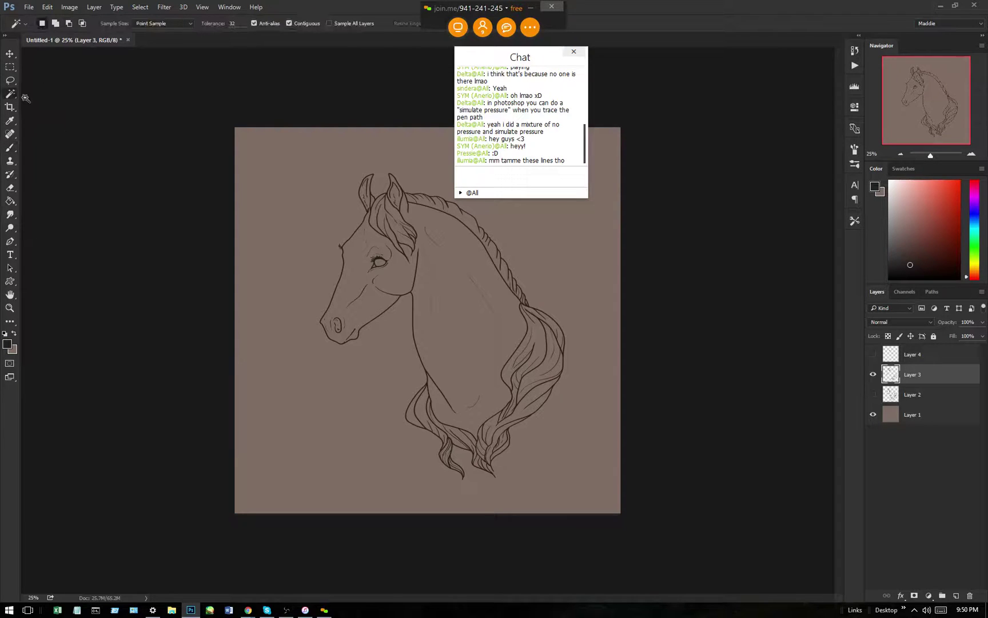
{"action": "right_click", "coordinate": [12, 97]}
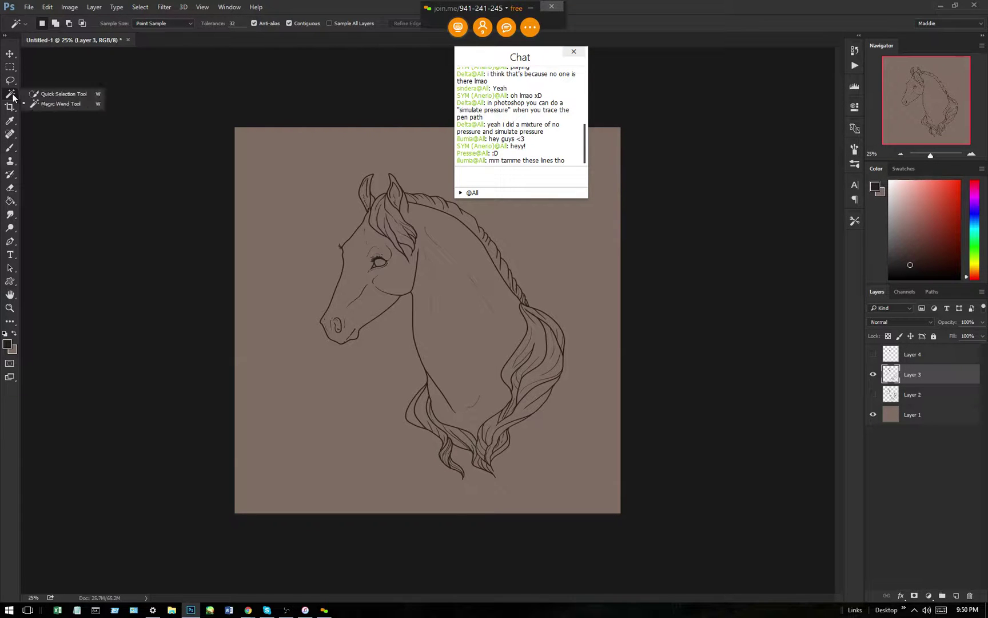
{"action": "left_click", "coordinate": [57, 104]}
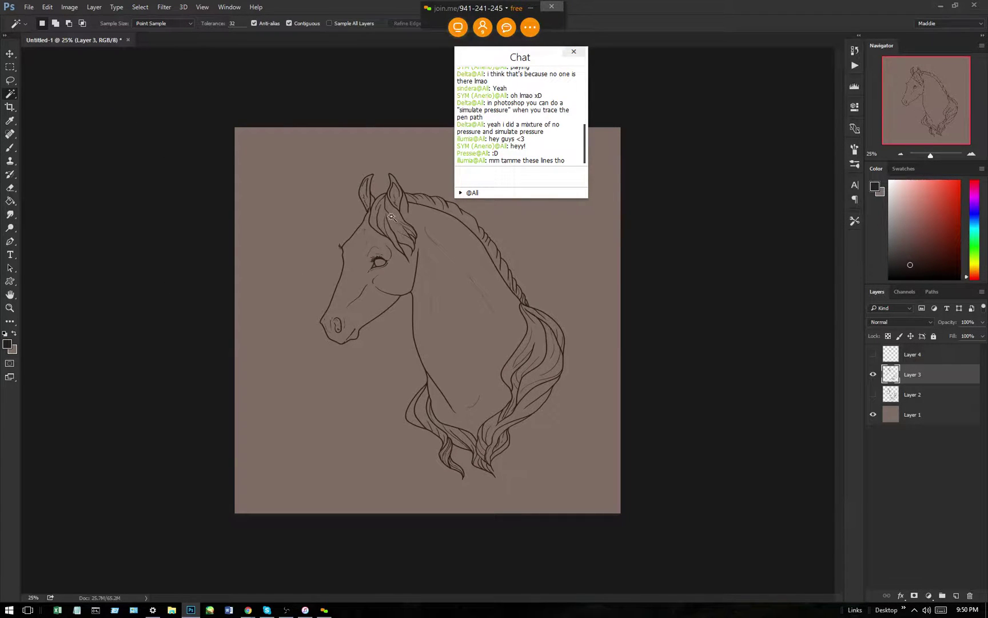
{"action": "left_click", "coordinate": [308, 358]}
{"action": "right_click", "coordinate": [447, 236]}
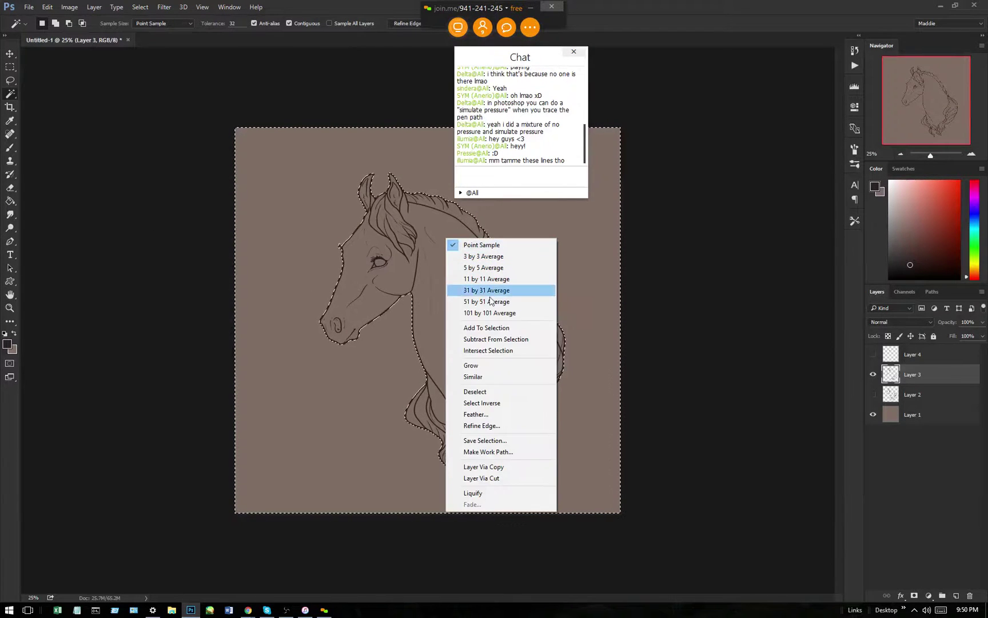
{"action": "left_click", "coordinate": [513, 405]}
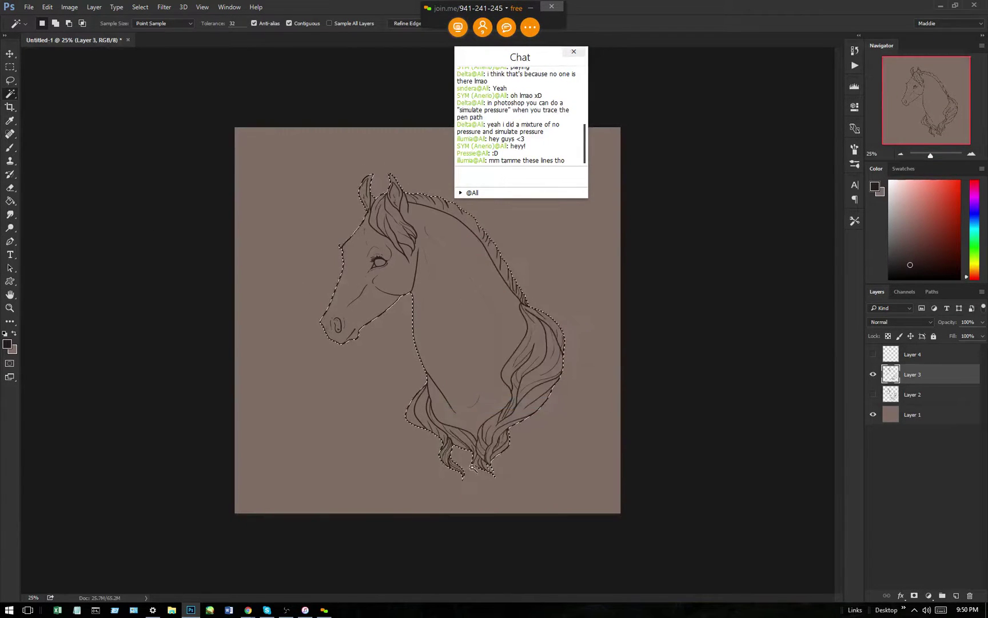
Contract the horse-shaped selection by 1 pixel.
{"action": "left_click", "coordinate": [140, 8]}
{"action": "mouse_move", "coordinate": [192, 141]}
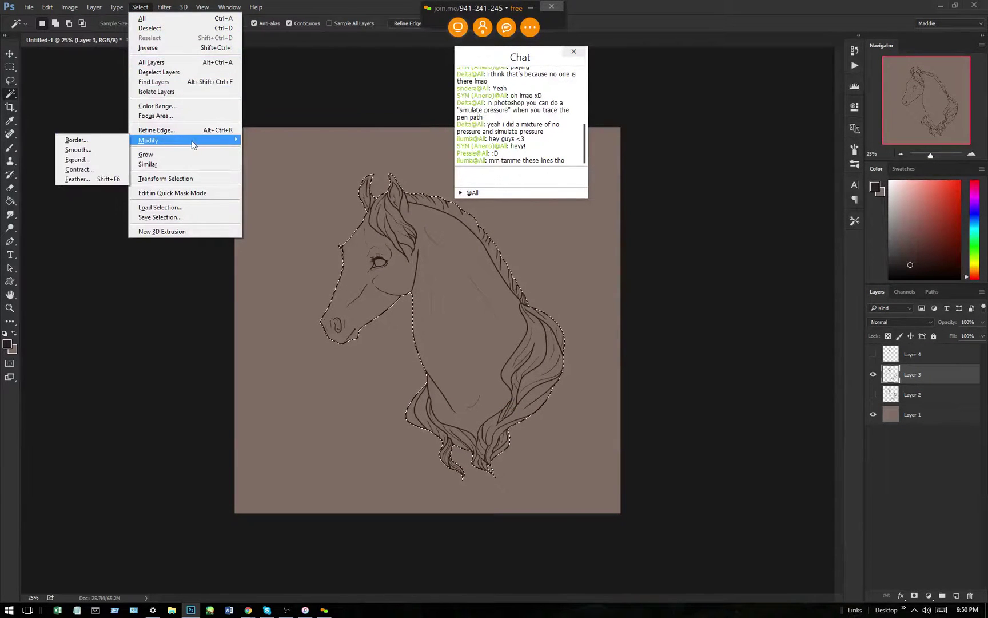
{"action": "left_click", "coordinate": [78, 169]}
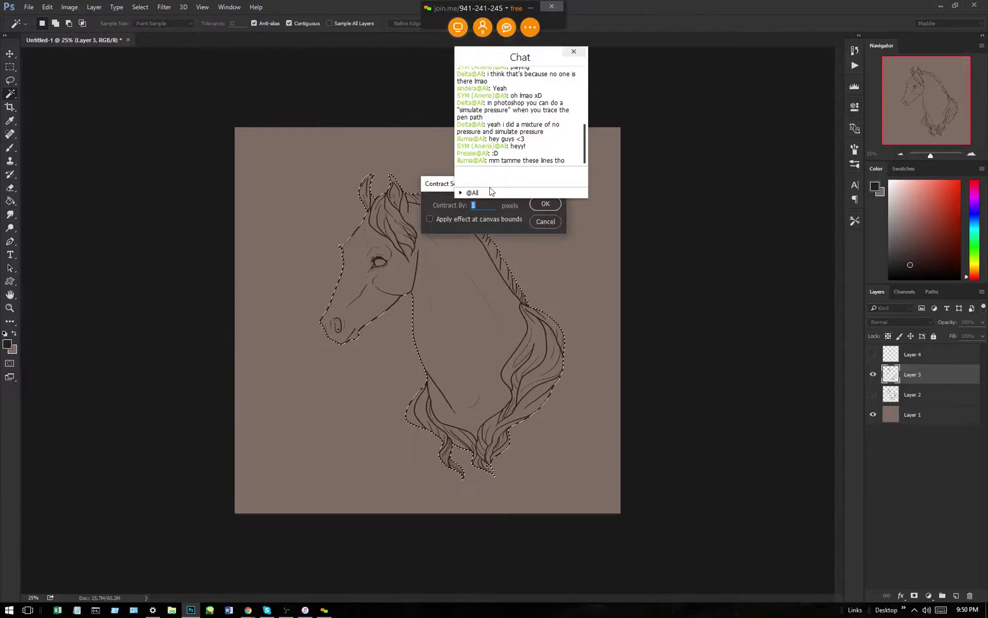
{"action": "left_click", "coordinate": [546, 206]}
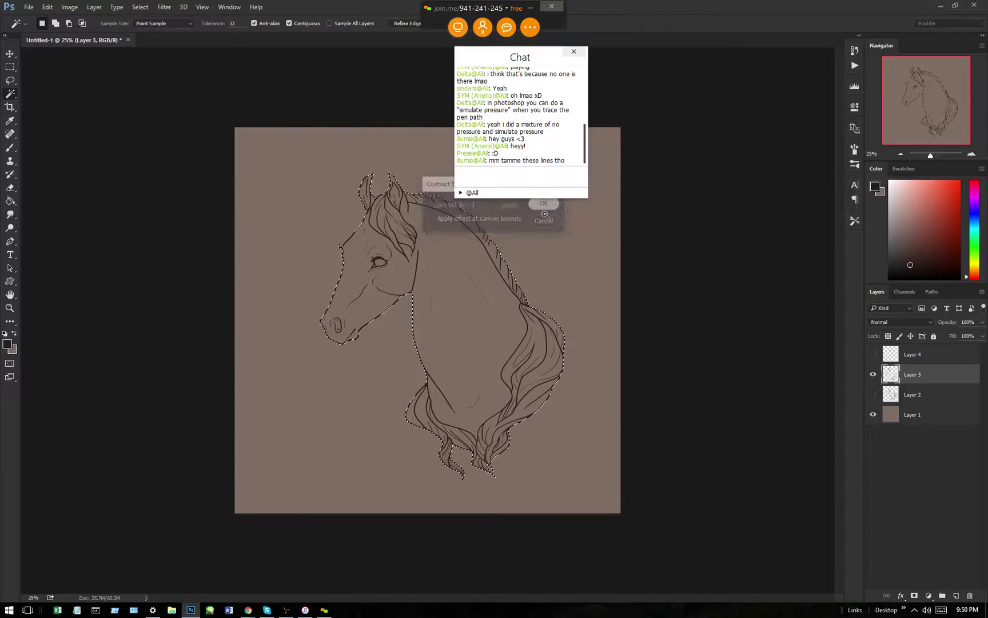
Check the selection edge closely at the jaw and throat, and contract the selection once more by the same amount.
{"action": "key", "text": "ctrl+plus"}
{"action": "key", "text": "ctrl+plus"}
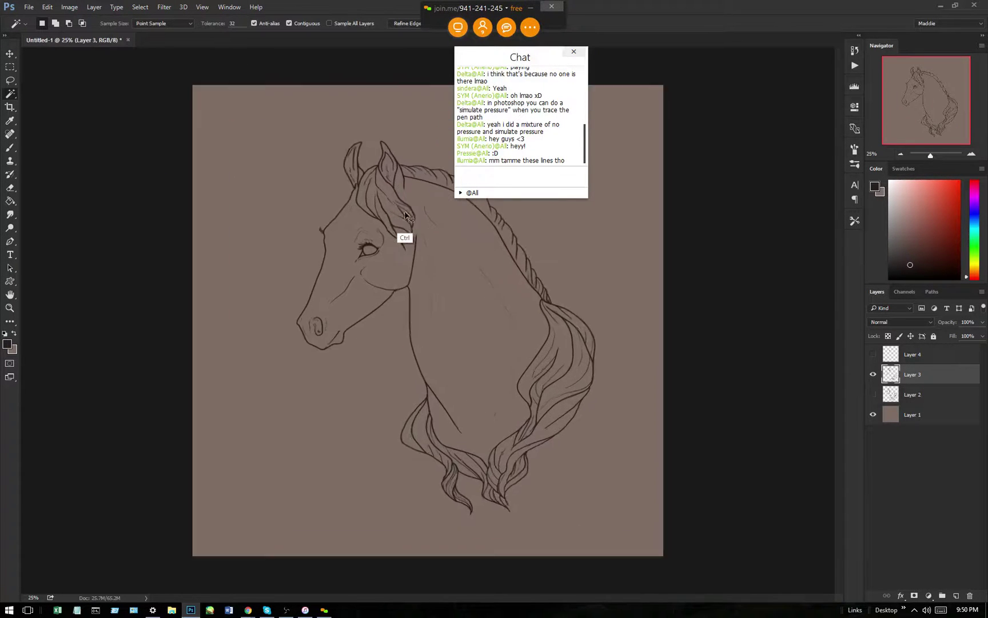
{"action": "key", "text": "ctrl+d"}
{"action": "key", "text": "ctrl+plus"}
{"action": "key", "text": "ctrl+plus"}
{"action": "left_click", "coordinate": [351, 216]}
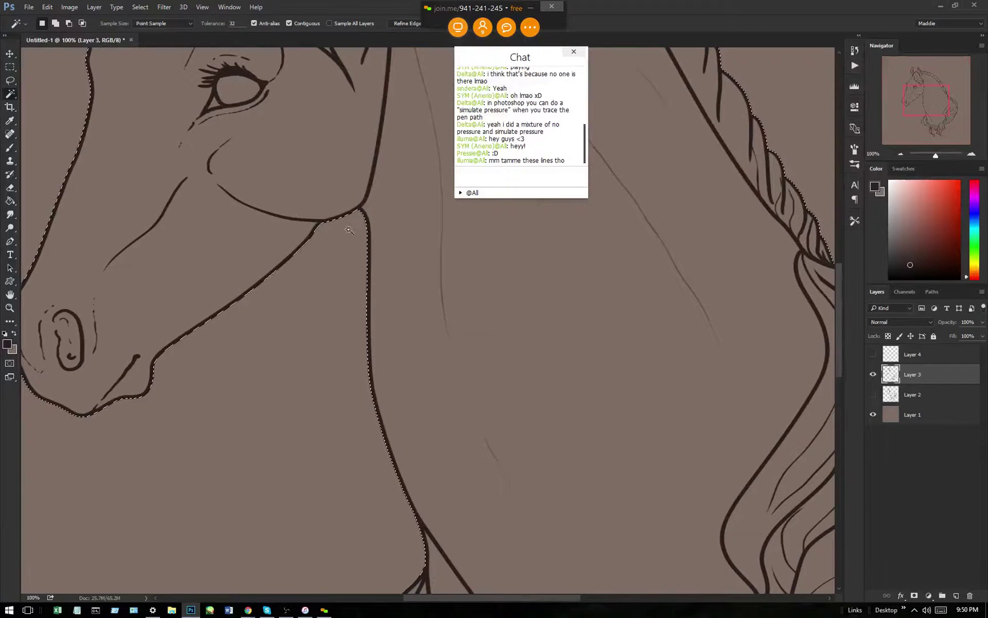
{"action": "key", "text": "ctrl+plus"}
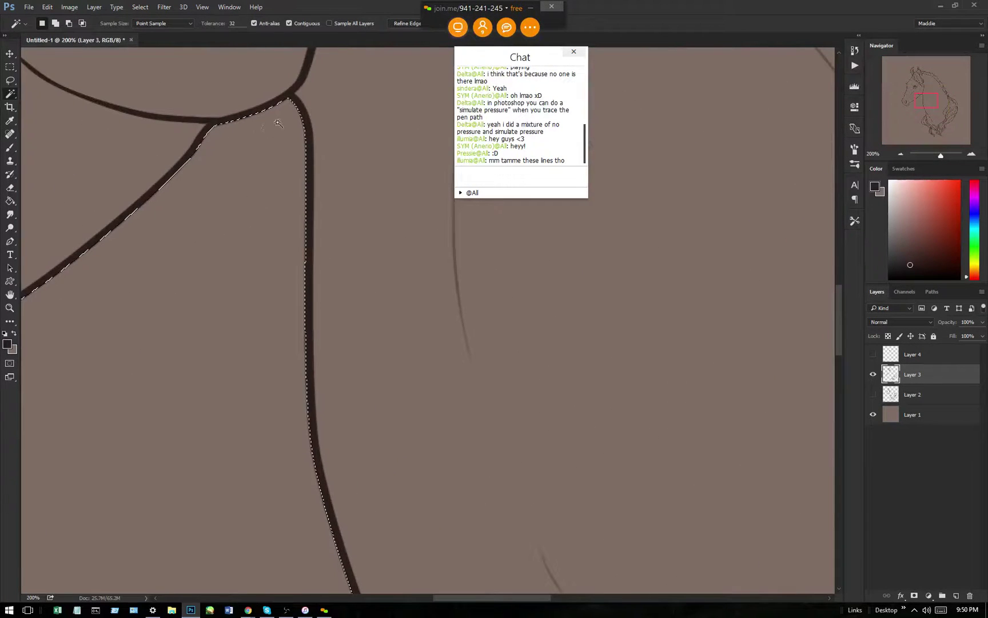
{"action": "left_click", "coordinate": [140, 7]}
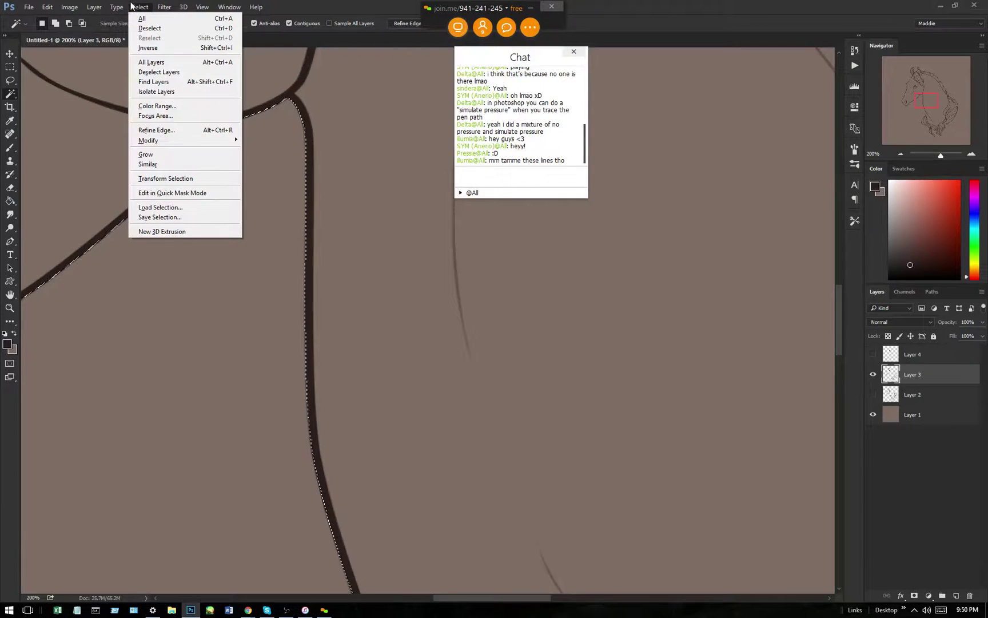
{"action": "mouse_move", "coordinate": [169, 142]}
{"action": "left_click", "coordinate": [79, 170]}
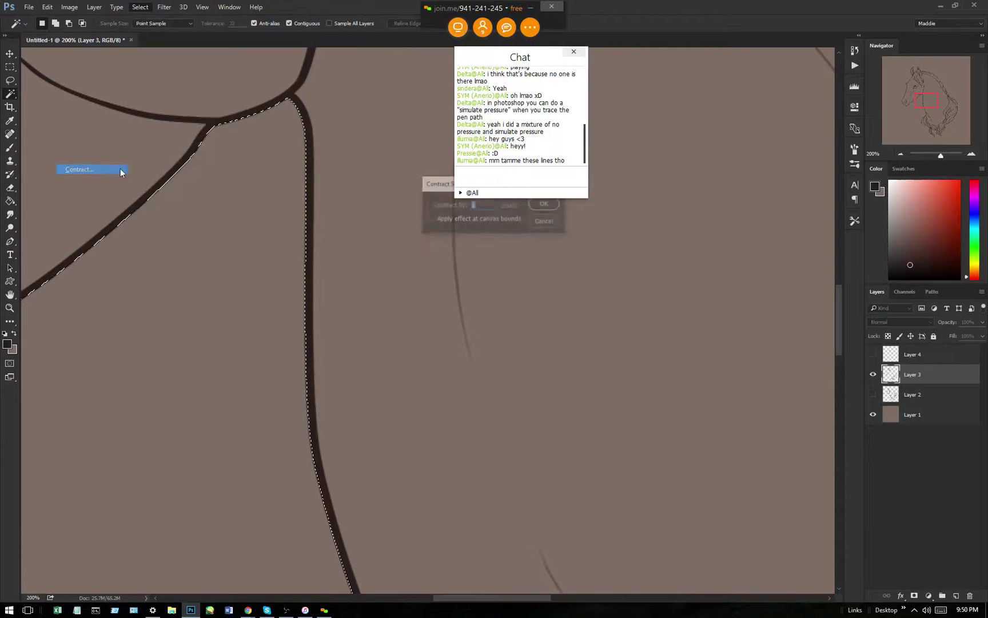
{"action": "left_click", "coordinate": [546, 204]}
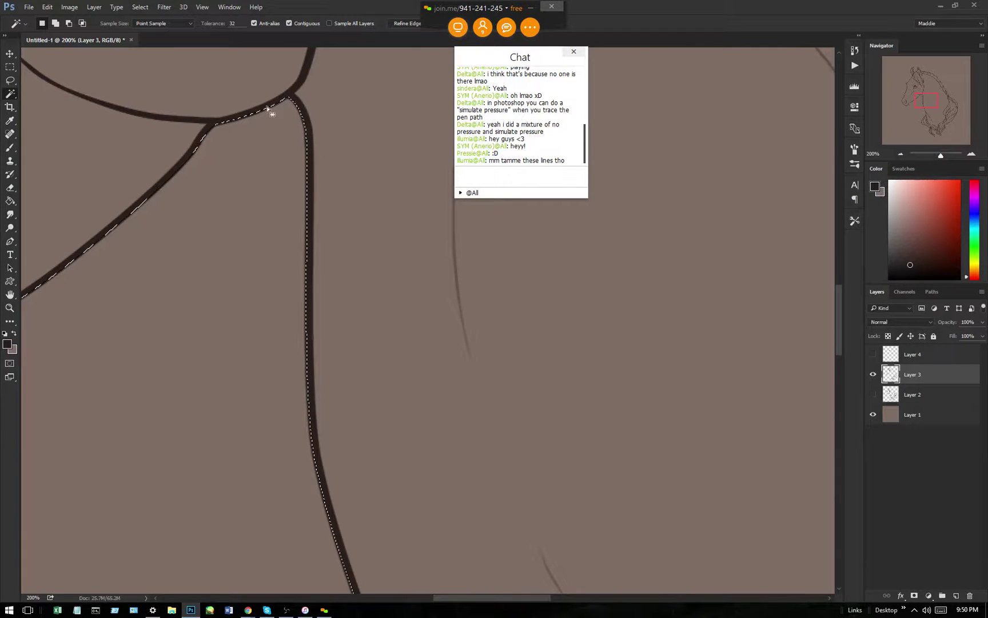
{"action": "scroll", "coordinate": [334, 496], "scroll_direction": "down", "scroll_amount": 4}
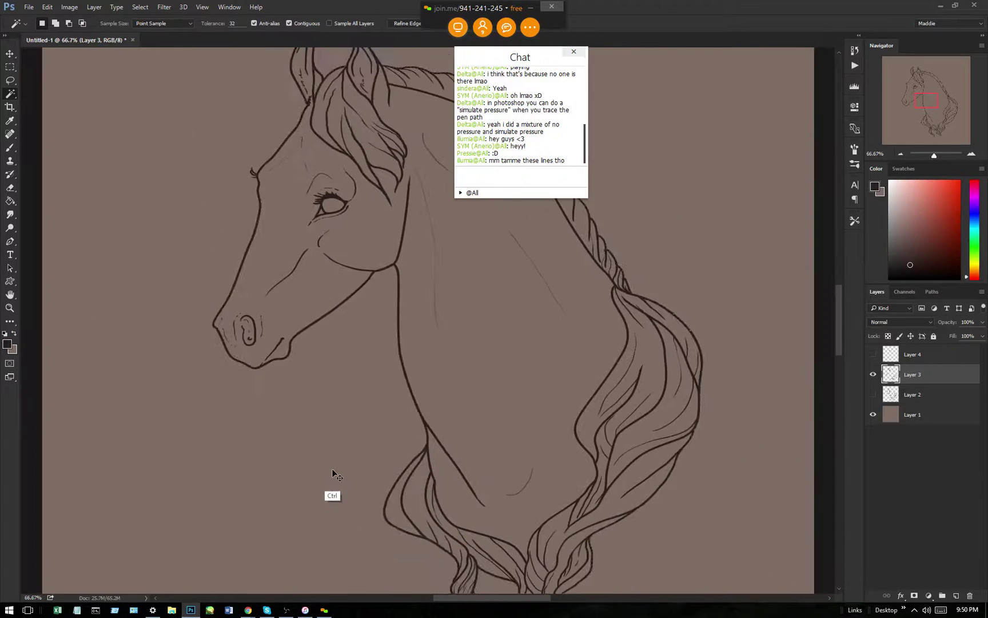
Fill the horse selection with a dark muted reddish brown on a new layer placed directly below Layer 3, and deselect.
{"action": "left_click", "coordinate": [956, 596]}
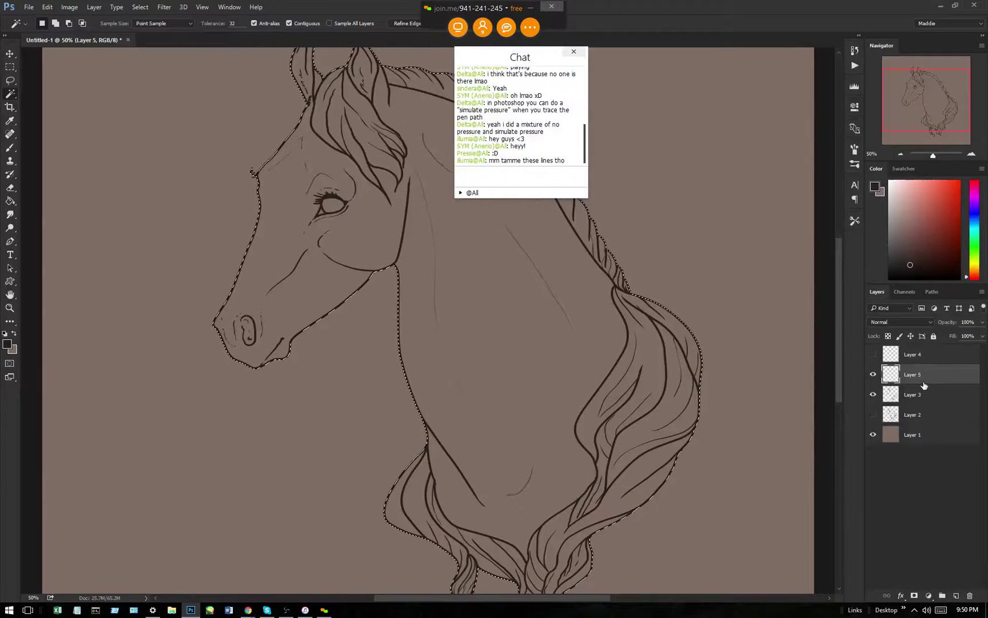
{"action": "left_click_drag", "start_coordinate": [924, 377], "coordinate": [924, 400]}
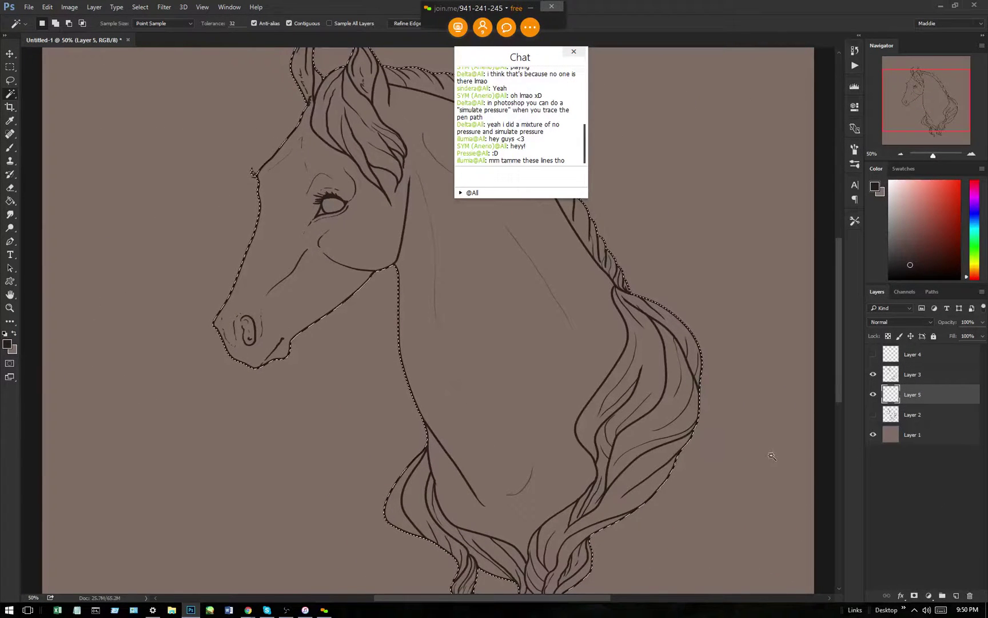
{"action": "left_click", "coordinate": [10, 201]}
{"action": "left_click", "coordinate": [9, 344]}
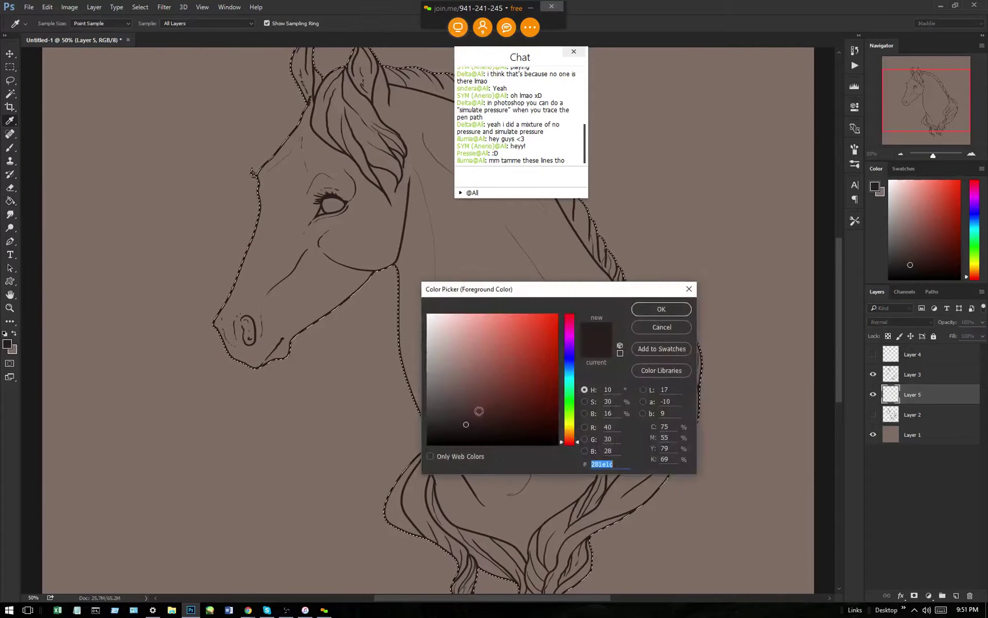
{"action": "left_click", "coordinate": [473, 397]}
{"action": "key", "text": "Return"}
{"action": "left_click", "coordinate": [369, 225]}
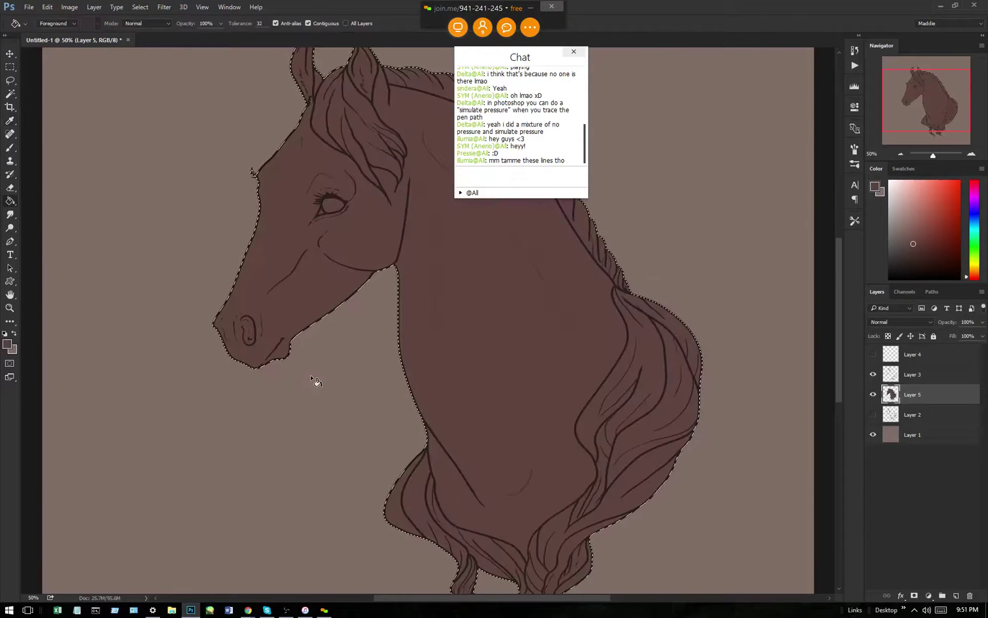
{"action": "left_click", "coordinate": [10, 67]}
{"action": "left_click", "coordinate": [494, 462]}
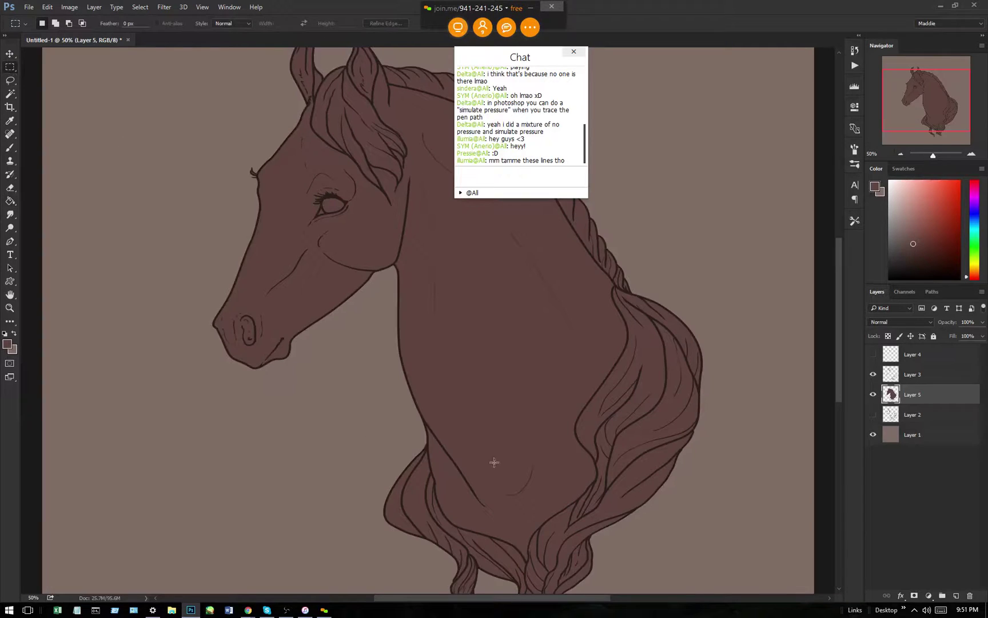
{"action": "key", "text": "ctrl+minus"}
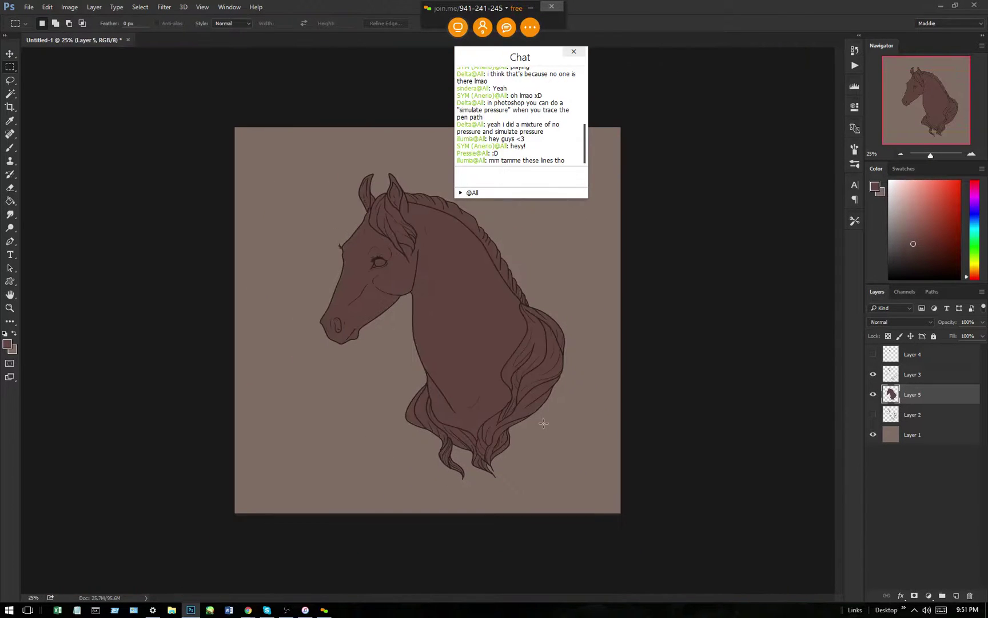
Move the chat window clear of the horse and add a new empty layer above the brown fill.
{"action": "left_click_drag", "start_coordinate": [530, 62], "coordinate": [647, 71]}
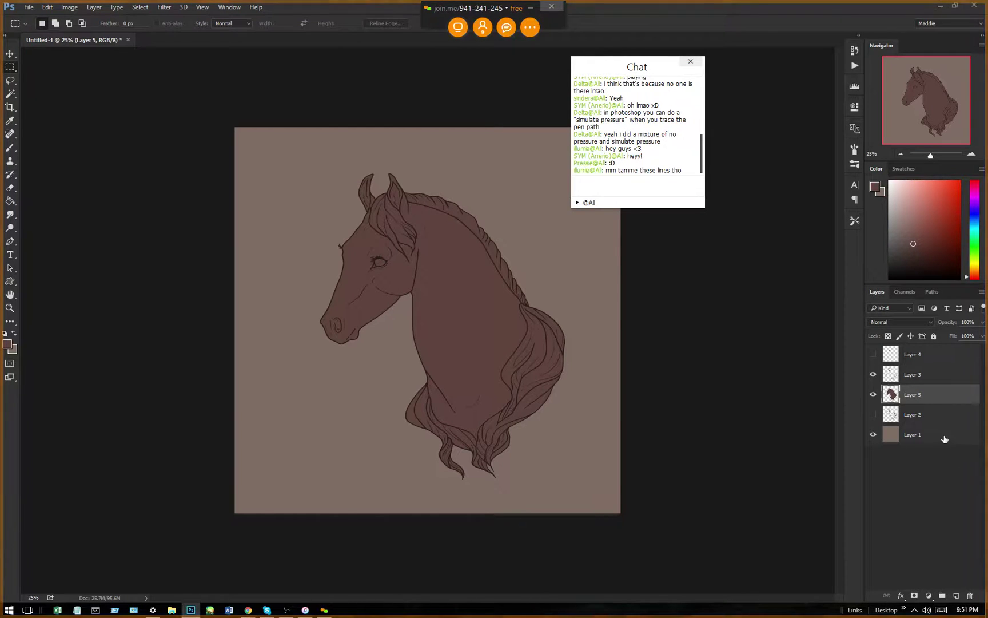
{"action": "left_click", "coordinate": [956, 596]}
{"action": "right_click", "coordinate": [960, 411]}
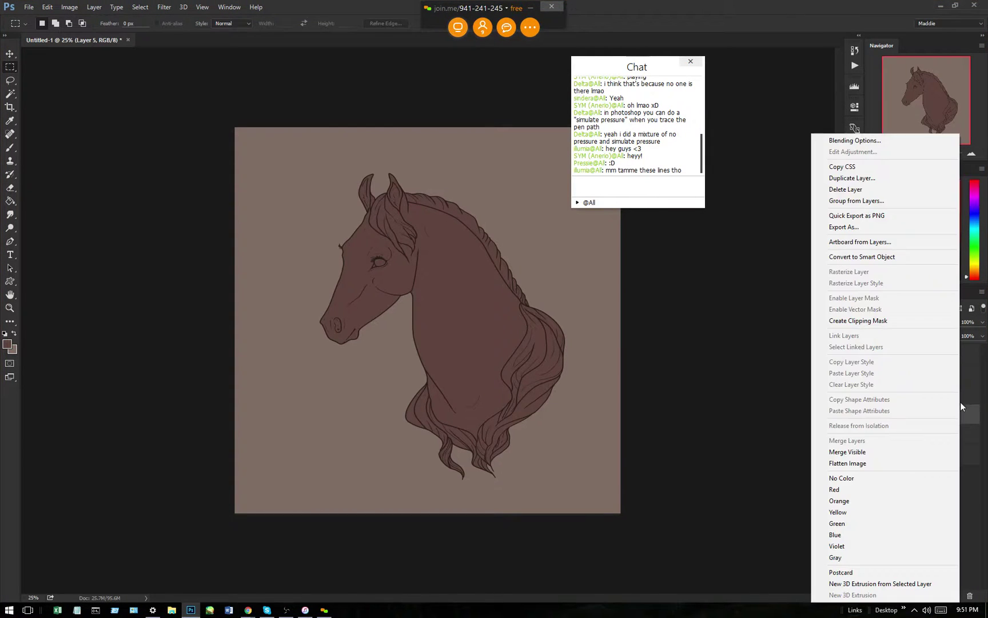
{"action": "left_click", "coordinate": [869, 334]}
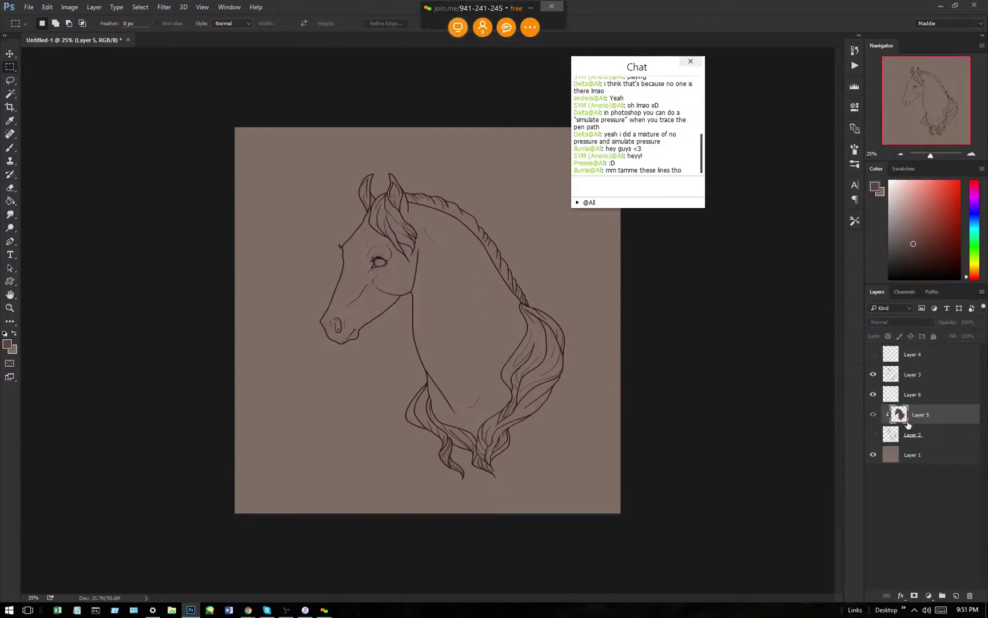
{"action": "left_click", "coordinate": [895, 423], "text": "alt"}
Clip the empty Layer 6 to the brown fill on Layer 5.
{"action": "left_click", "coordinate": [946, 394]}
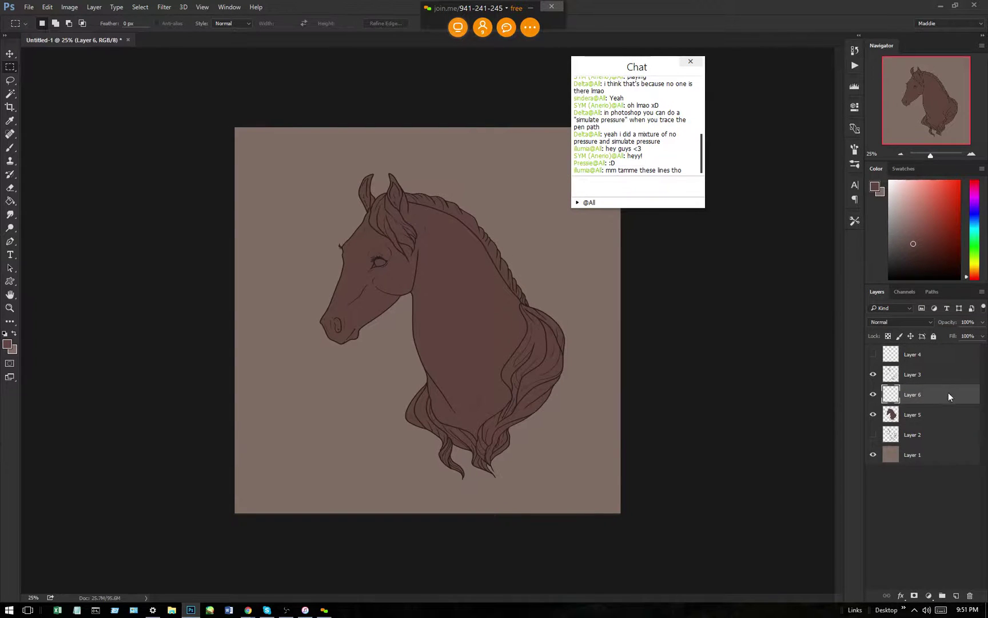
{"action": "right_click", "coordinate": [948, 392]}
{"action": "left_click", "coordinate": [883, 321]}
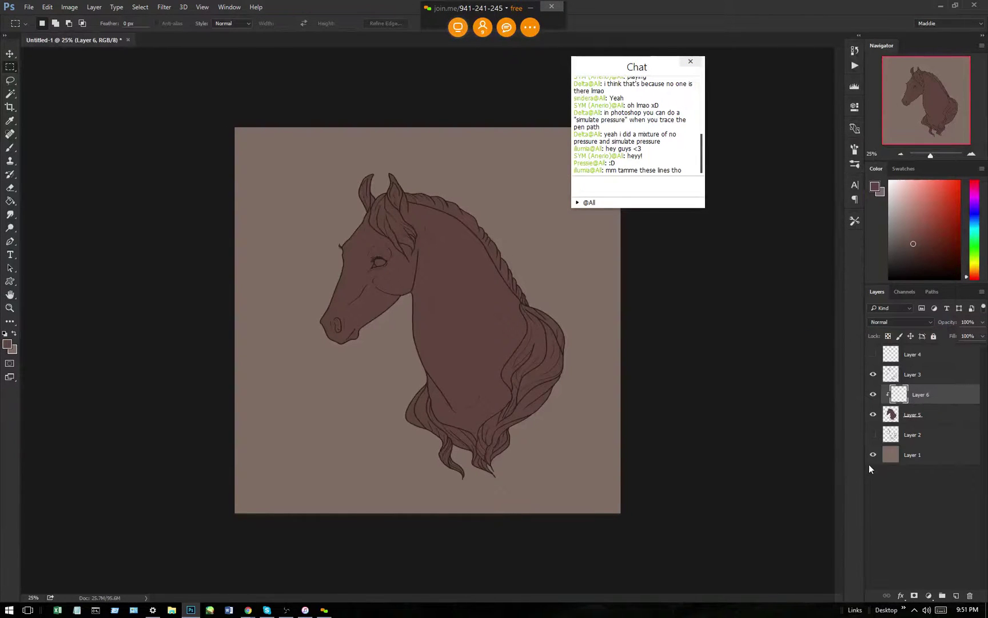
Set the foreground colour to a light dusty pink.
{"action": "left_click", "coordinate": [10, 344]}
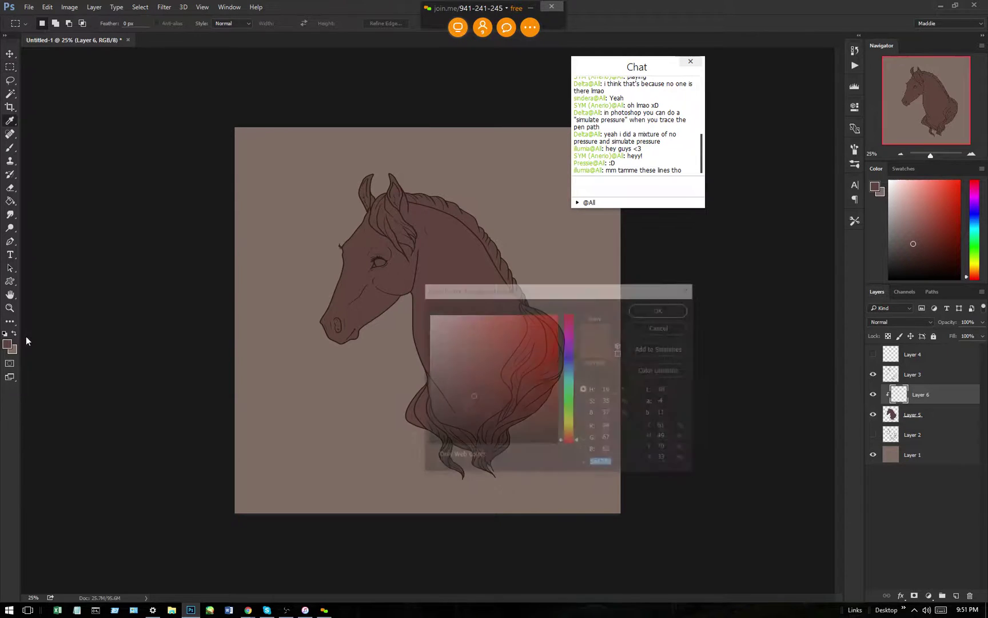
{"action": "left_click", "coordinate": [451, 339]}
{"action": "left_click", "coordinate": [661, 310]}
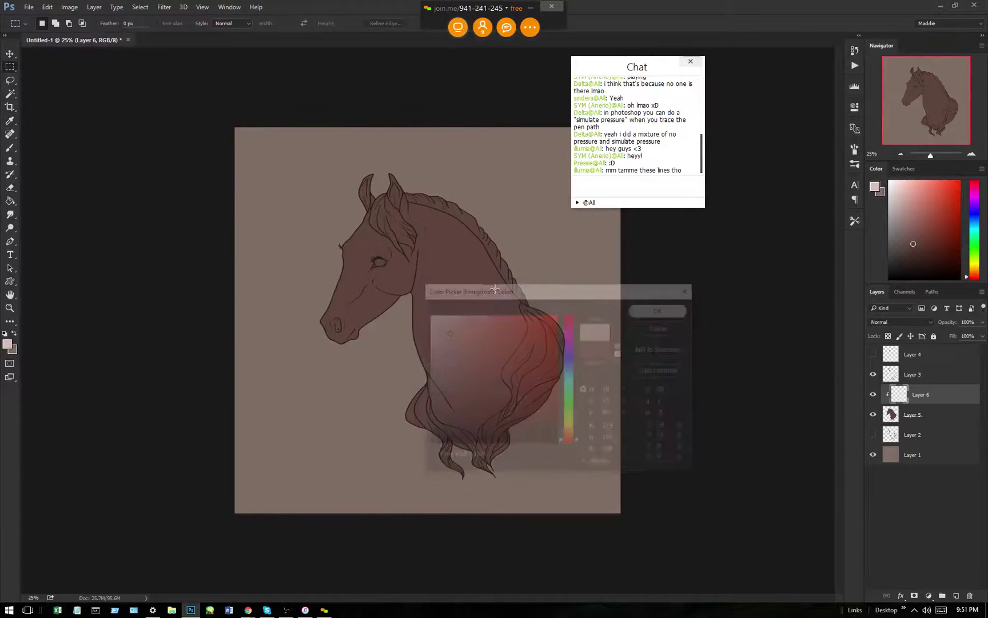
Paint light pink highlights over the neck and face on Layer 6 with an enlarged loish_oil pastel brush at reduced opacity.
{"action": "left_click", "coordinate": [53, 24]}
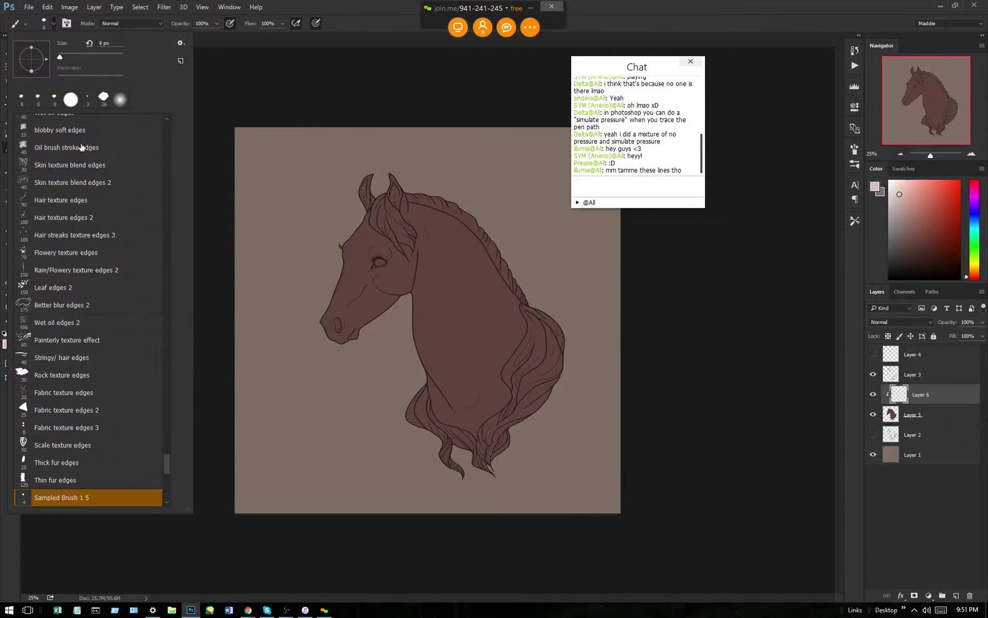
{"action": "scroll", "coordinate": [171, 474], "scroll_direction": "down", "scroll_amount": 6}
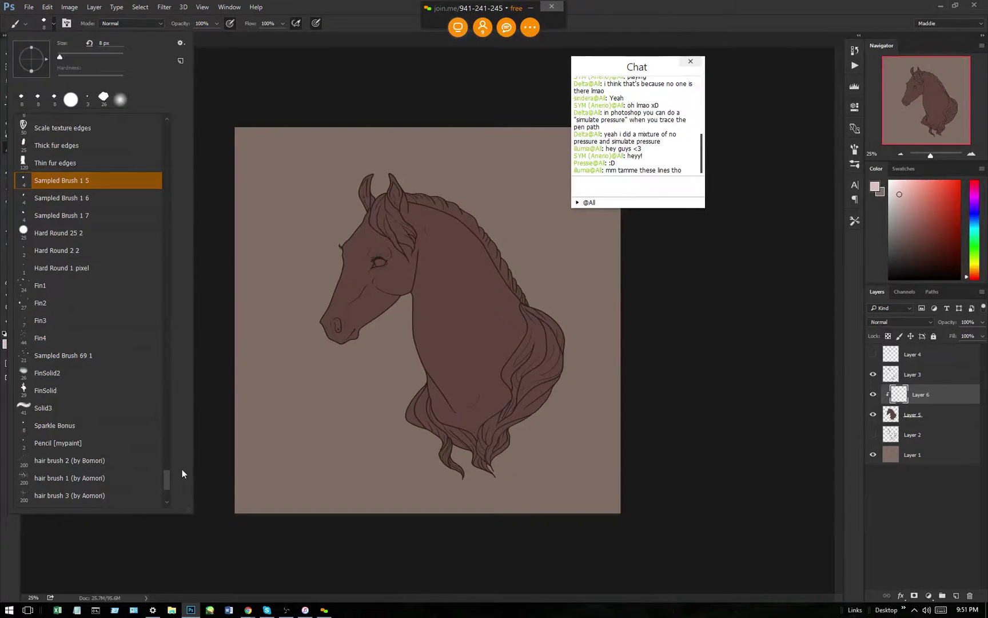
{"action": "scroll", "coordinate": [166, 483], "scroll_direction": "down", "scroll_amount": 2}
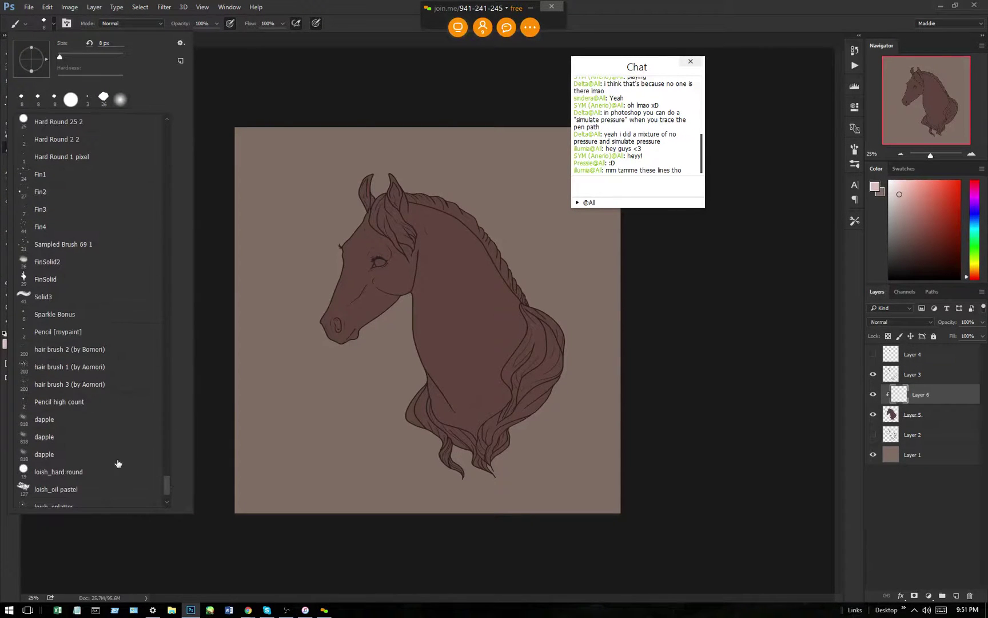
{"action": "left_click", "coordinate": [80, 490]}
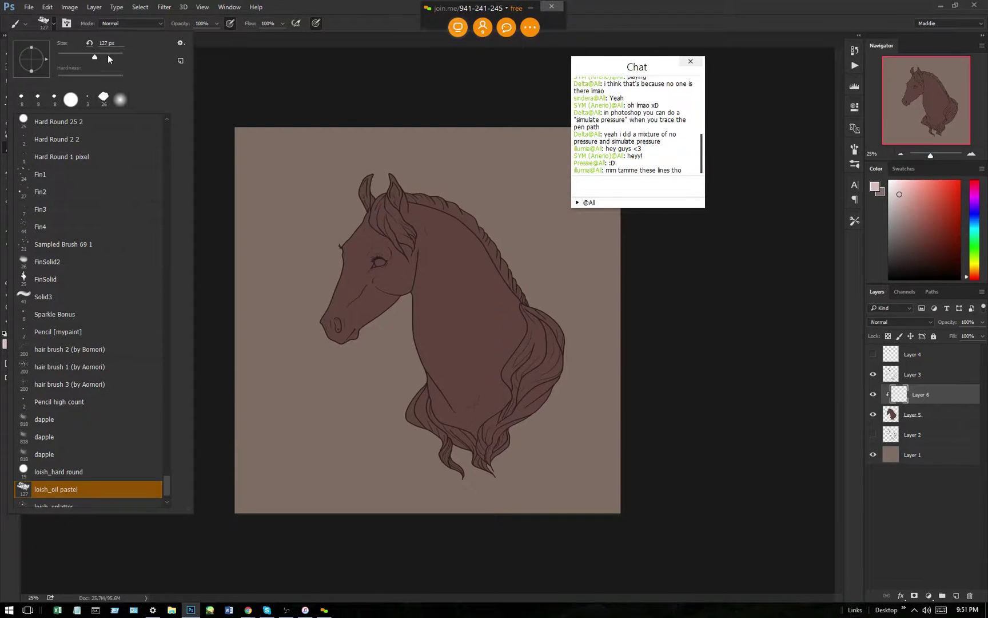
{"action": "left_click", "coordinate": [198, 42]}
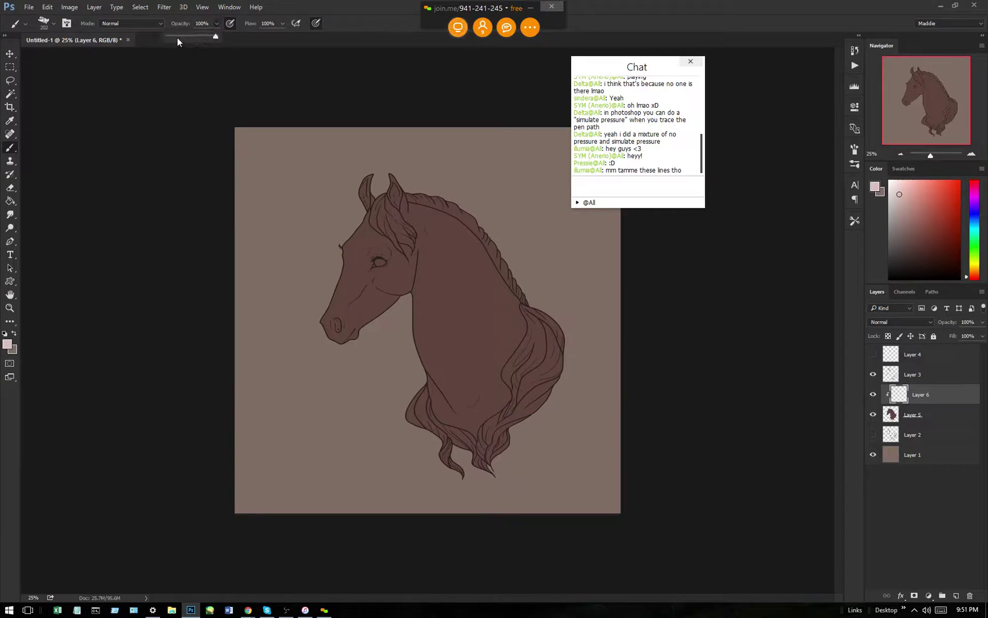
{"action": "left_click", "coordinate": [177, 39]}
{"action": "left_click", "coordinate": [406, 207]}
{"action": "mouse_move", "coordinate": [415, 211]}
{"action": "left_mouse_down"}
{"action": "mouse_move", "coordinate": [442, 240]}
{"action": "mouse_move", "coordinate": [425, 203]}
{"action": "mouse_move", "coordinate": [461, 224]}
{"action": "mouse_move", "coordinate": [464, 265]}
{"action": "mouse_move", "coordinate": [484, 257]}
{"action": "mouse_move", "coordinate": [494, 274]}
{"action": "mouse_move", "coordinate": [485, 248]}
{"action": "mouse_move", "coordinate": [456, 233]}
{"action": "mouse_move", "coordinate": [505, 311]}
{"action": "mouse_move", "coordinate": [513, 346]}
{"action": "mouse_move", "coordinate": [517, 299]}
{"action": "mouse_move", "coordinate": [507, 345]}
{"action": "mouse_move", "coordinate": [486, 300]}
{"action": "mouse_move", "coordinate": [505, 383]}
{"action": "mouse_move", "coordinate": [442, 231]}
{"action": "mouse_move", "coordinate": [466, 269]}
{"action": "mouse_move", "coordinate": [433, 242]}
{"action": "mouse_move", "coordinate": [447, 250]}
{"action": "mouse_move", "coordinate": [484, 364]}
{"action": "mouse_move", "coordinate": [446, 250]}
{"action": "mouse_move", "coordinate": [481, 336]}
{"action": "mouse_move", "coordinate": [504, 355]}
{"action": "mouse_move", "coordinate": [507, 319]}
{"action": "mouse_move", "coordinate": [413, 193]}
{"action": "mouse_move", "coordinate": [478, 267]}
{"action": "mouse_move", "coordinate": [513, 338]}
{"action": "mouse_move", "coordinate": [397, 205]}
{"action": "mouse_move", "coordinate": [404, 249]}
{"action": "mouse_move", "coordinate": [380, 284]}
{"action": "mouse_move", "coordinate": [412, 237]}
{"action": "mouse_move", "coordinate": [386, 283]}
{"action": "mouse_move", "coordinate": [383, 252]}
{"action": "mouse_move", "coordinate": [362, 249]}
{"action": "mouse_move", "coordinate": [372, 217]}
{"action": "mouse_move", "coordinate": [346, 239]}
{"action": "mouse_move", "coordinate": [359, 267]}
{"action": "mouse_move", "coordinate": [340, 285]}
{"action": "mouse_move", "coordinate": [366, 253]}
{"action": "mouse_move", "coordinate": [331, 329]}
{"action": "left_mouse_up"}
Blend the highlights on the neck and face into smooth shading with a large Smudge brush at 15% strength.
{"action": "left_click", "coordinate": [10, 215]}
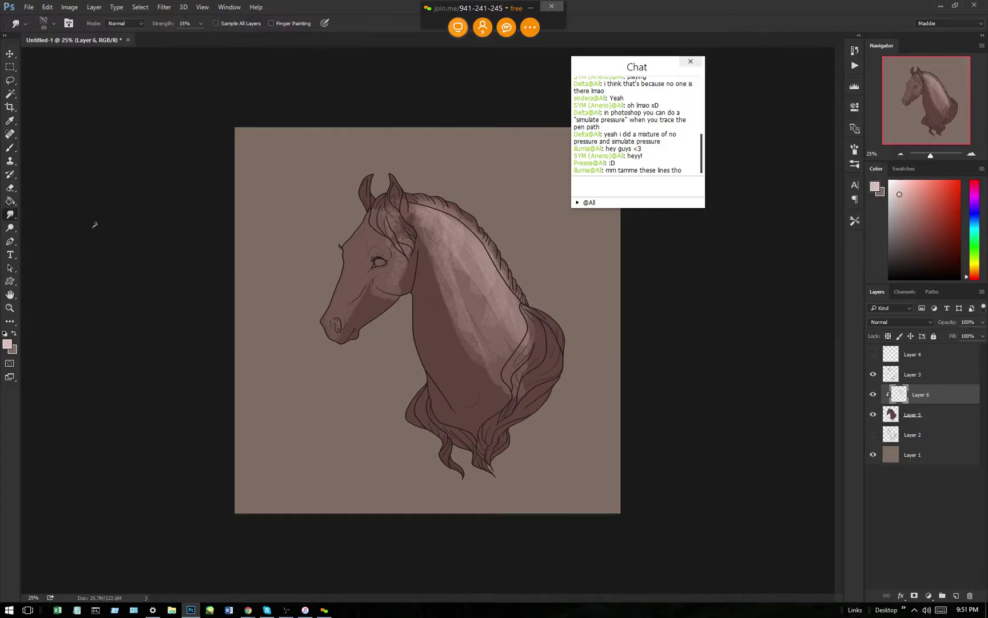
{"action": "left_click", "coordinate": [42, 23]}
{"action": "left_click", "coordinate": [94, 59]}
{"action": "left_click", "coordinate": [215, 63]}
{"action": "left_click", "coordinate": [52, 27]}
{"action": "left_click_drag", "start_coordinate": [121, 57], "coordinate": [112, 59]}
{"action": "left_click", "coordinate": [419, 216]}
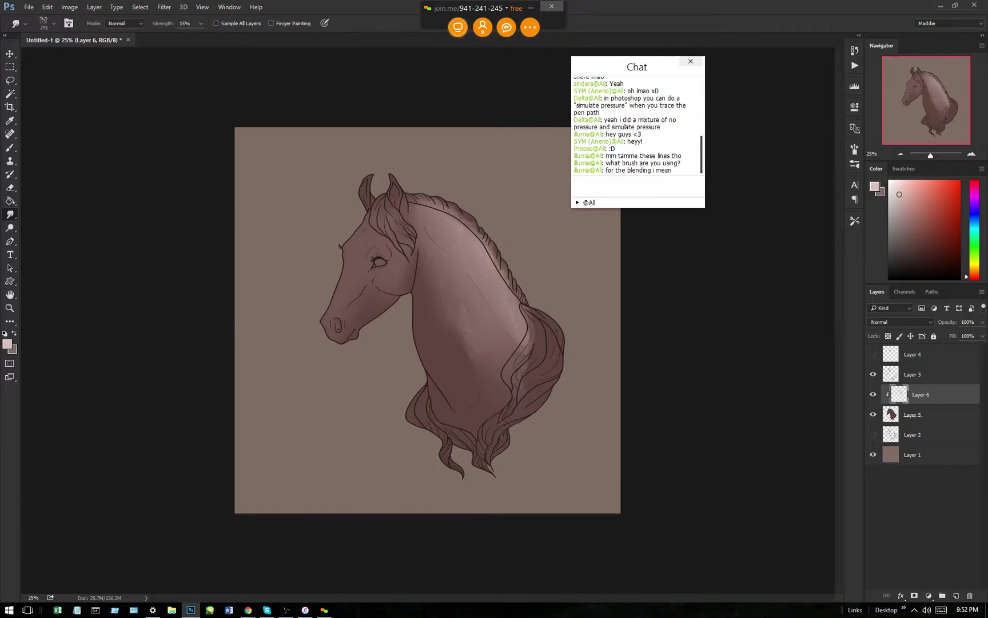
Send "lemme grab all of the brushes" to everyone in the chat.
{"action": "left_click", "coordinate": [638, 184]}
{"action": "type", "text": "le"}
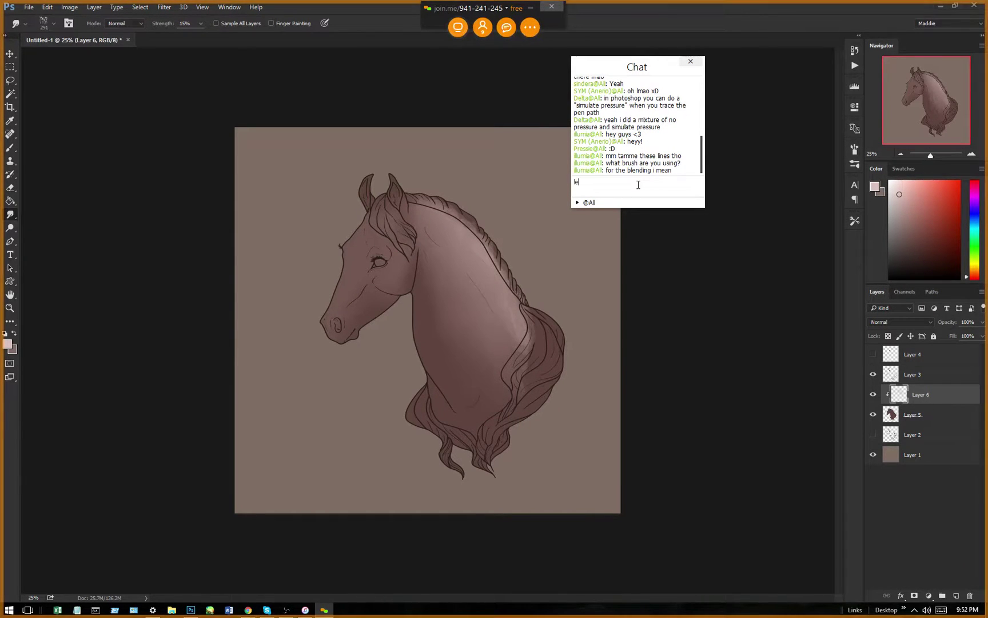
{"action": "type", "text": "mme grab all of the brushes"}
{"action": "key", "text": "Return"}
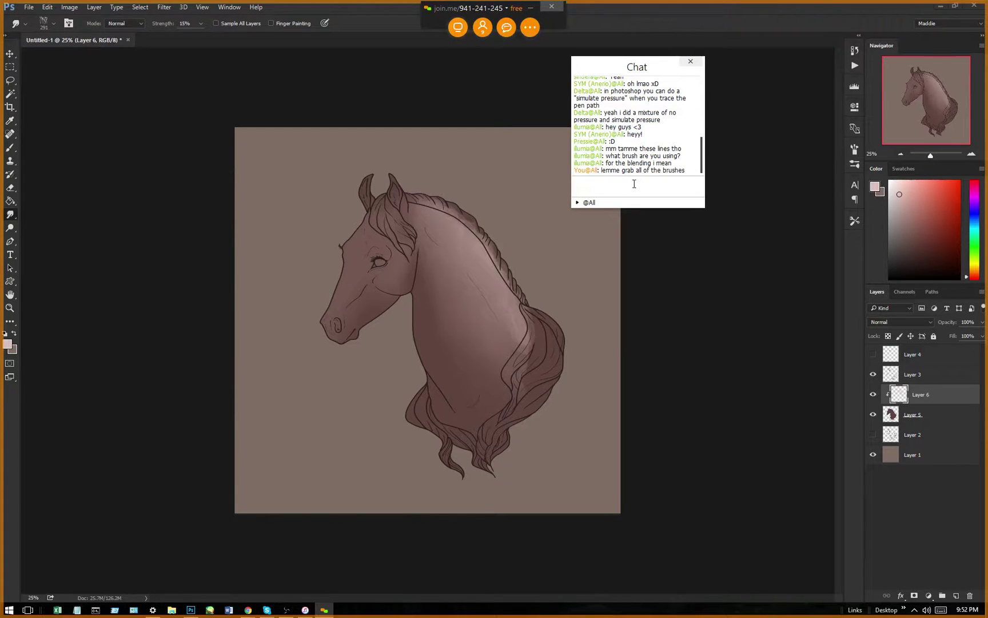
Switch to the Lineart Brushes page in Chrome, copy its address and send the link in the chat.
{"action": "mouse_move", "coordinate": [249, 609]}
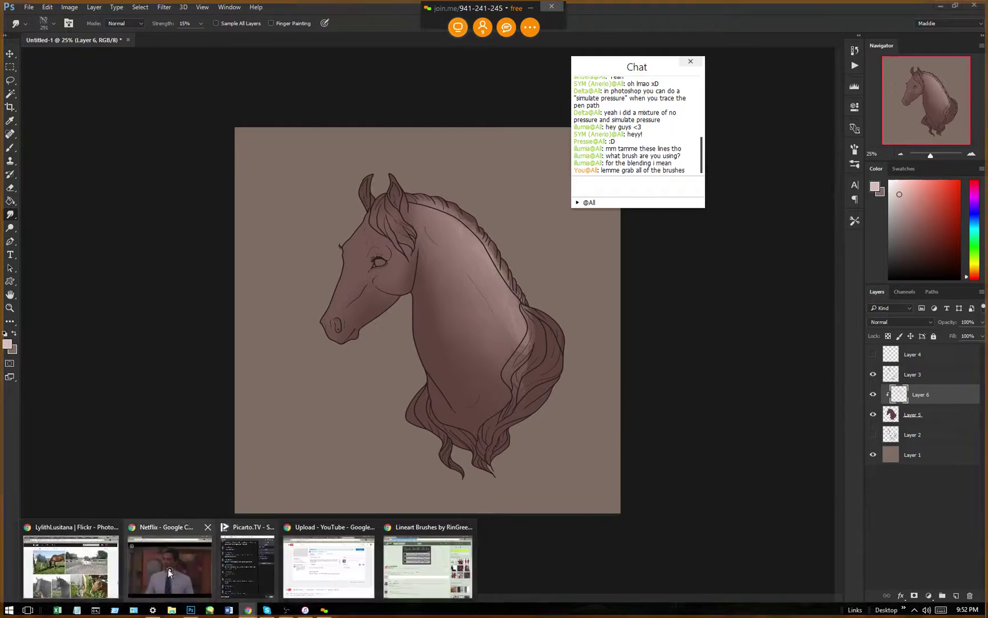
{"action": "left_click", "coordinate": [405, 593]}
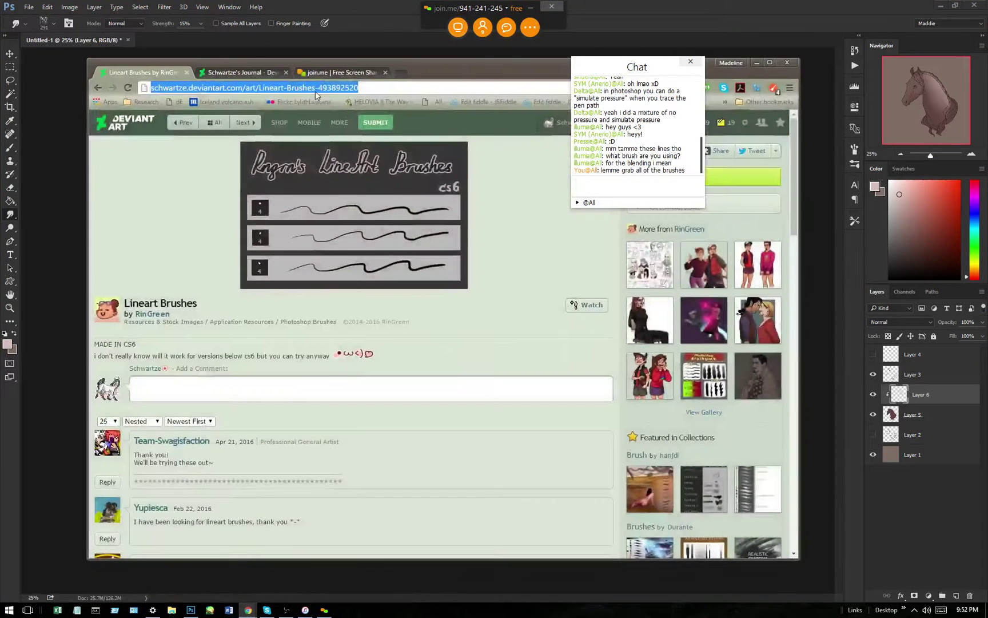
{"action": "left_click", "coordinate": [314, 88]}
{"action": "key", "text": "ctrl+c"}
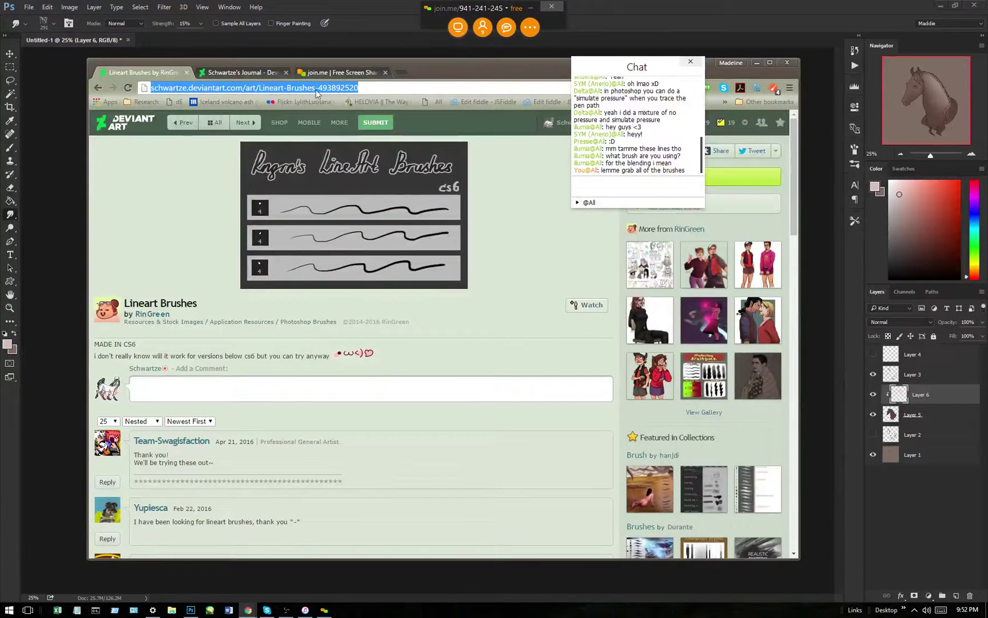
{"action": "left_click", "coordinate": [652, 189]}
{"action": "key", "text": "ctrl+v"}
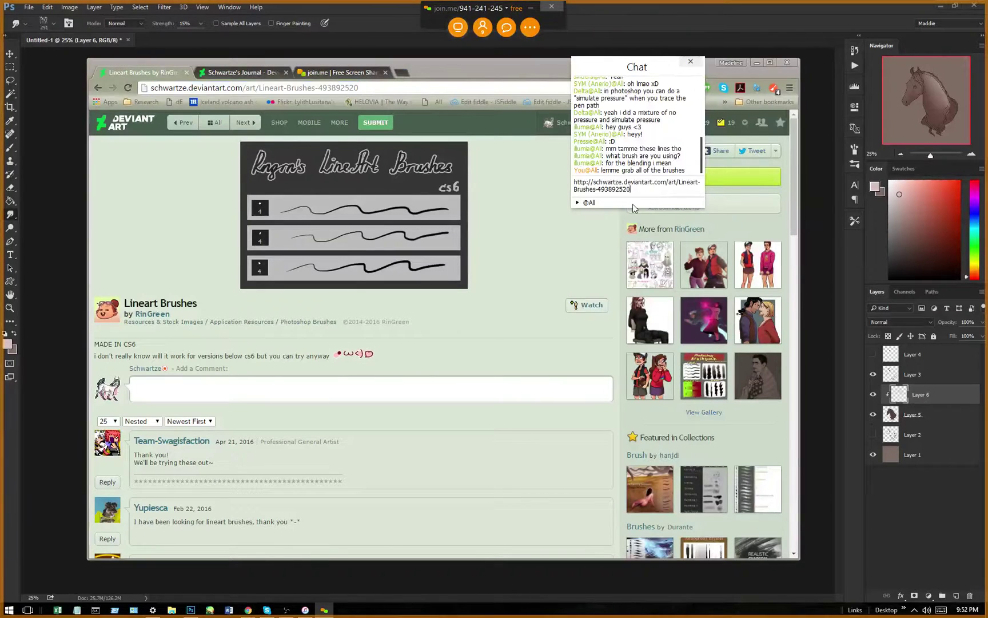
{"action": "key", "text": "Return"}
Search DeviantArt for "blend brushes" and look through the results for the blending brush set.
{"action": "left_click", "coordinate": [249, 74]}
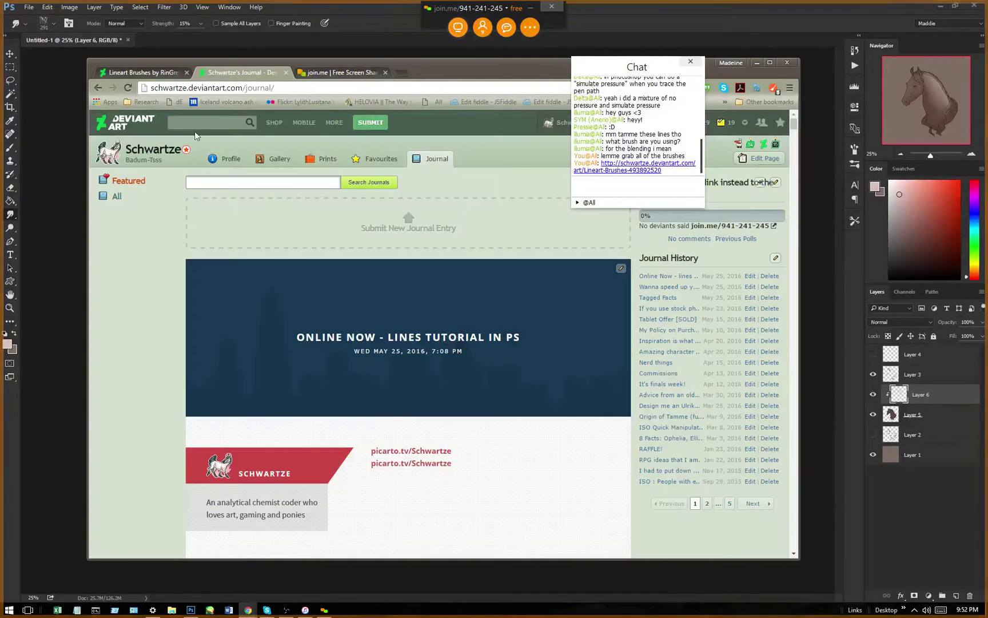
{"action": "left_click", "coordinate": [205, 120]}
{"action": "type", "text": "blen"}
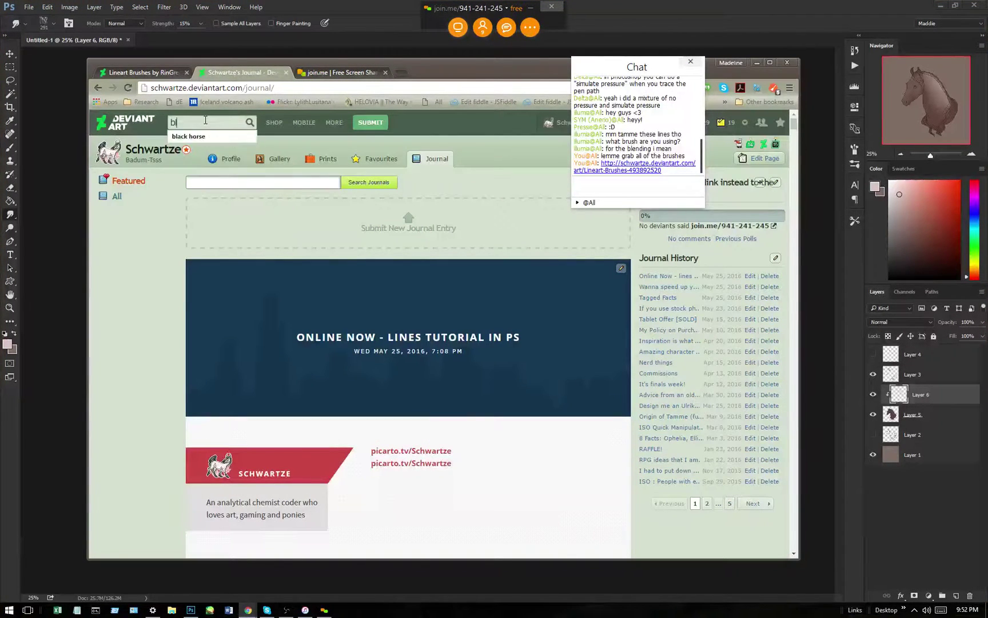
{"action": "type", "text": "d brushes"}
{"action": "key", "text": "Return"}
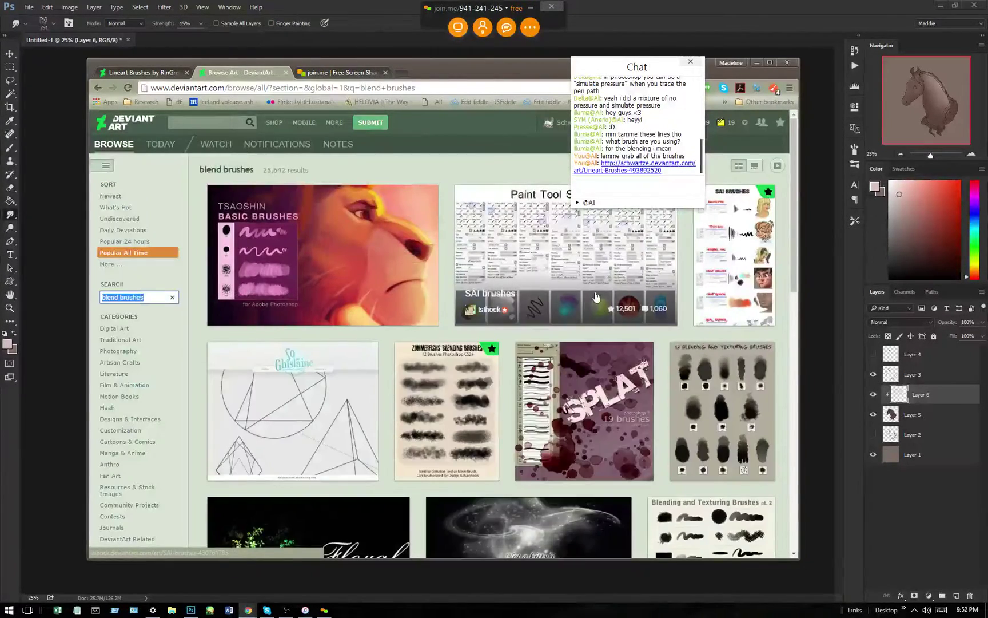
{"action": "scroll", "coordinate": [616, 317], "scroll_direction": "down", "scroll_amount": 6}
{"action": "scroll", "coordinate": [615, 317], "scroll_direction": "down", "scroll_amount": 8}
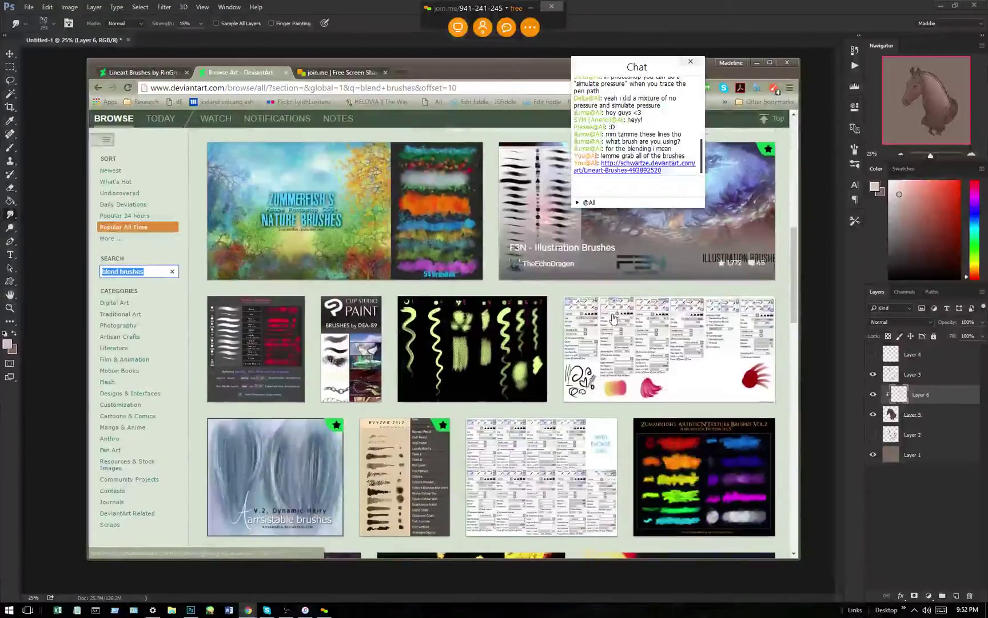
{"action": "scroll", "coordinate": [626, 340], "scroll_direction": "down", "scroll_amount": 7}
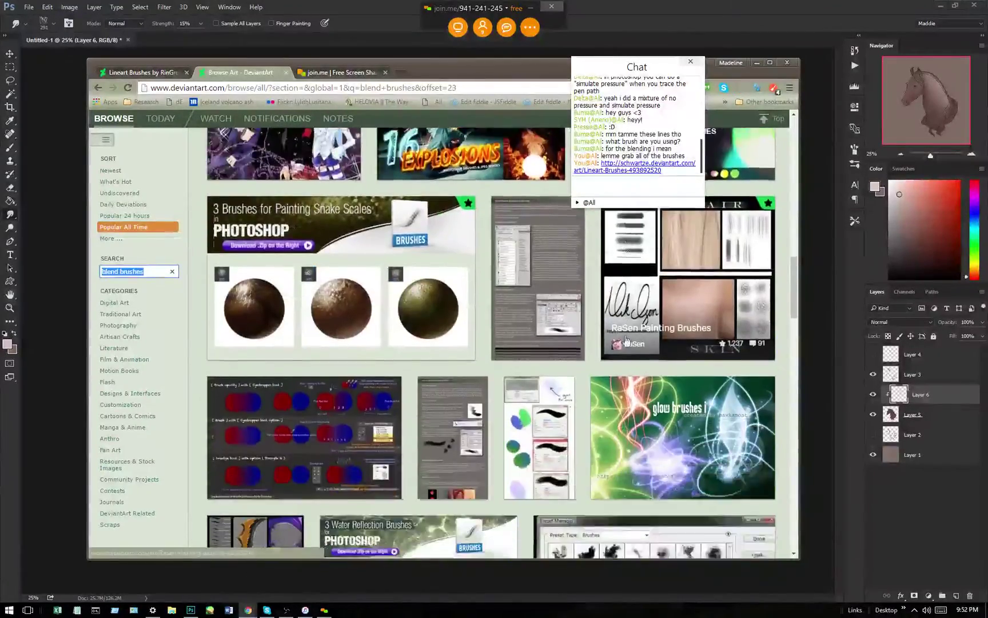
{"action": "scroll", "coordinate": [626, 340], "scroll_direction": "down", "scroll_amount": 10}
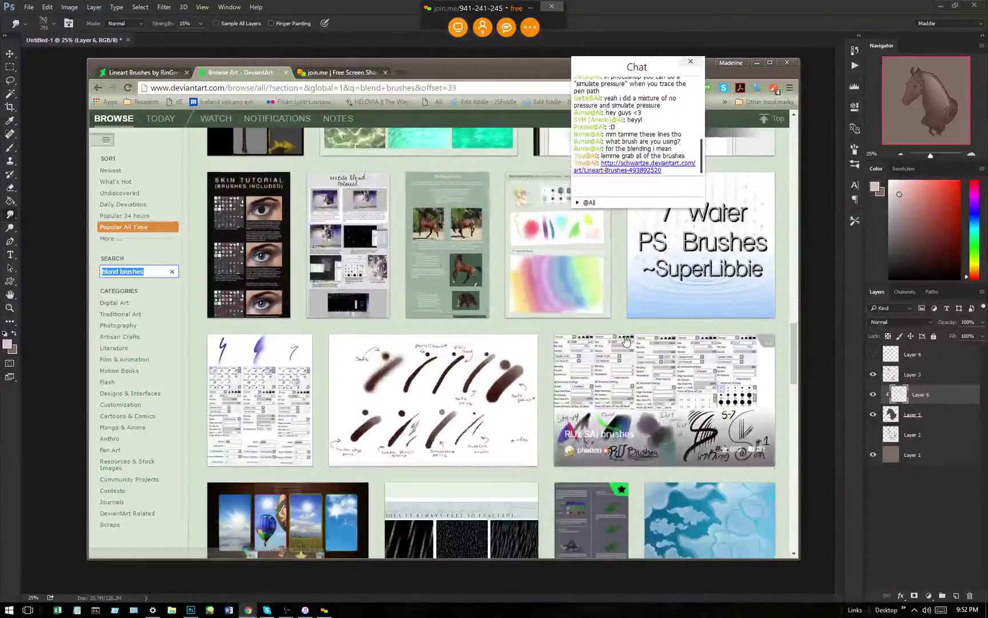
{"action": "scroll", "coordinate": [559, 354], "scroll_direction": "down", "scroll_amount": 5}
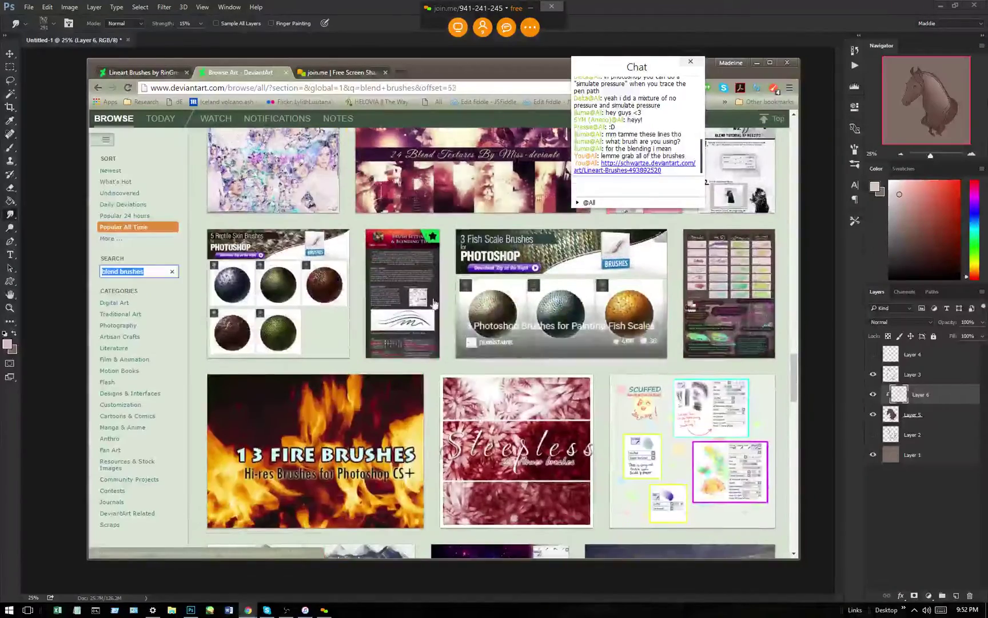
{"action": "scroll", "coordinate": [246, 171], "scroll_direction": "up", "scroll_amount": 7}
{"action": "scroll", "coordinate": [186, 225], "scroll_direction": "up", "scroll_amount": 4}
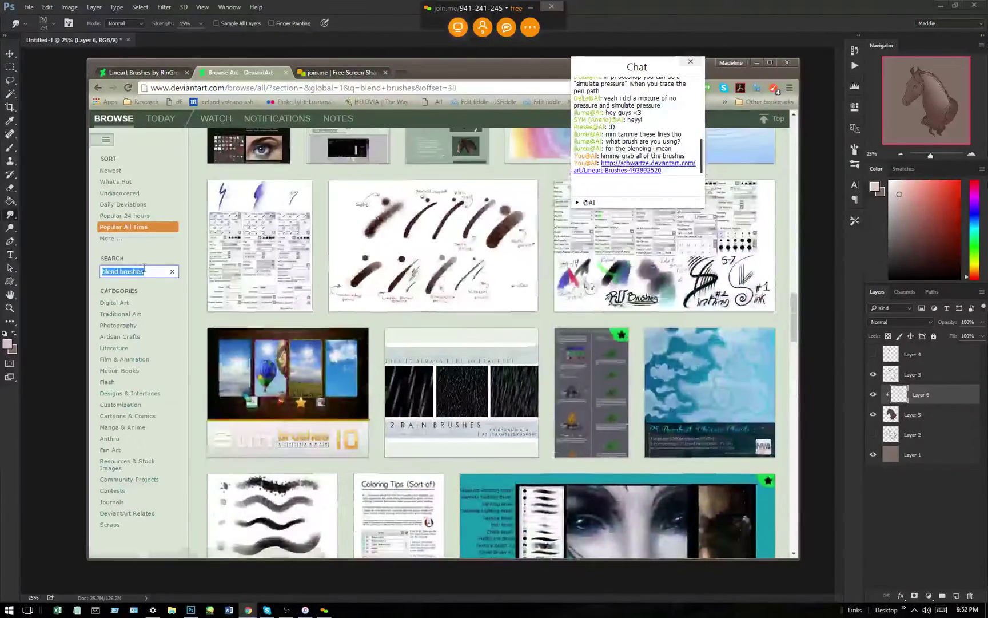
Search DeviantArt for "smudge brush" and open the Smudge Pack 2.0 (Painterly Edition) page.
{"action": "type", "text": "smudg"}
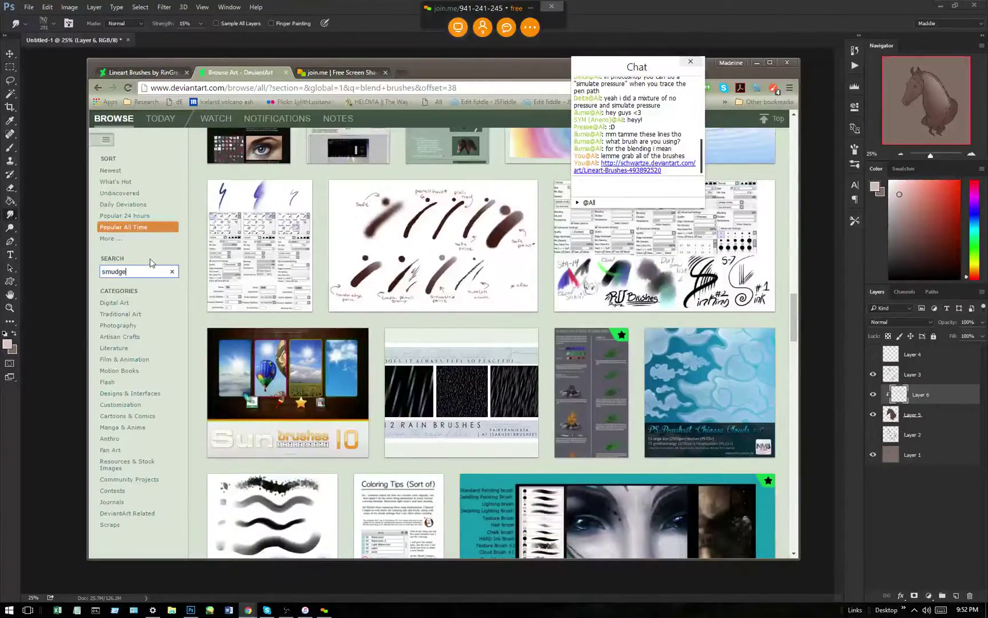
{"action": "key", "text": "Return"}
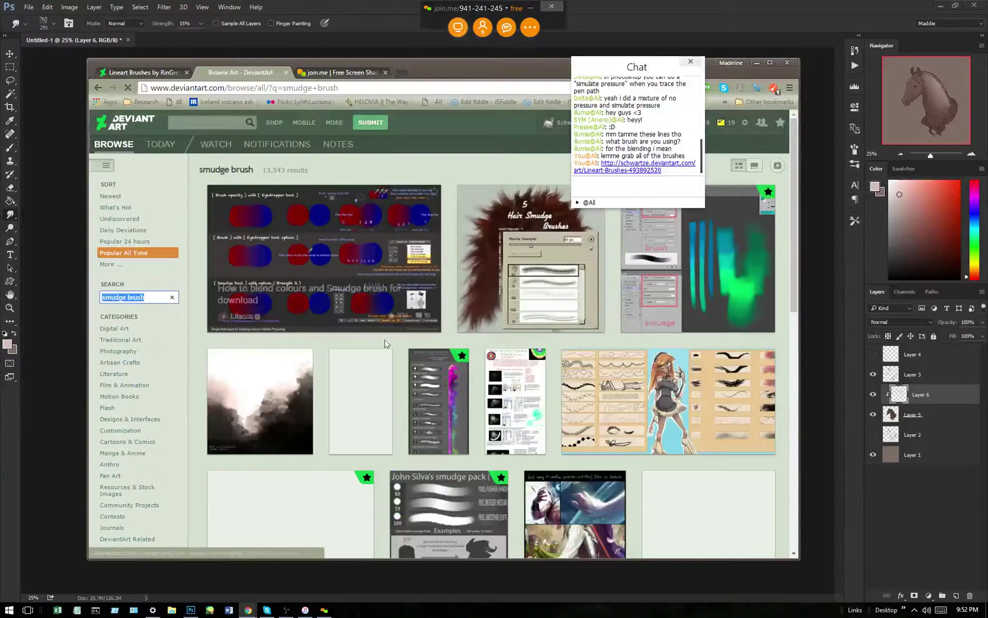
{"action": "left_click", "coordinate": [432, 425]}
Copy the Smudge Pack 2.0 page's address and send the link in the chat.
{"action": "left_click", "coordinate": [338, 87]}
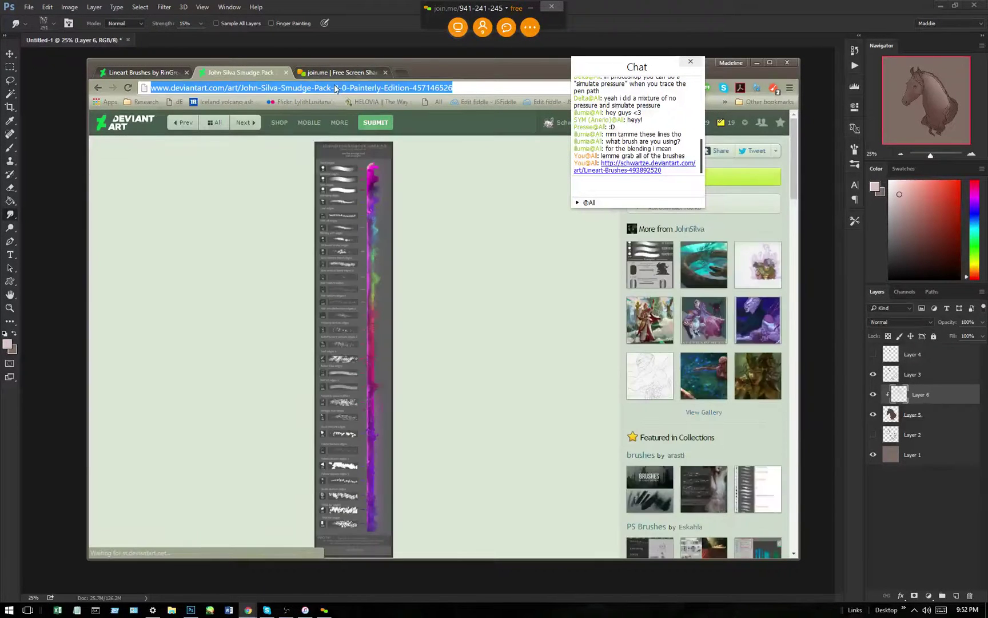
{"action": "right_click", "coordinate": [337, 88]}
{"action": "left_click", "coordinate": [354, 122]}
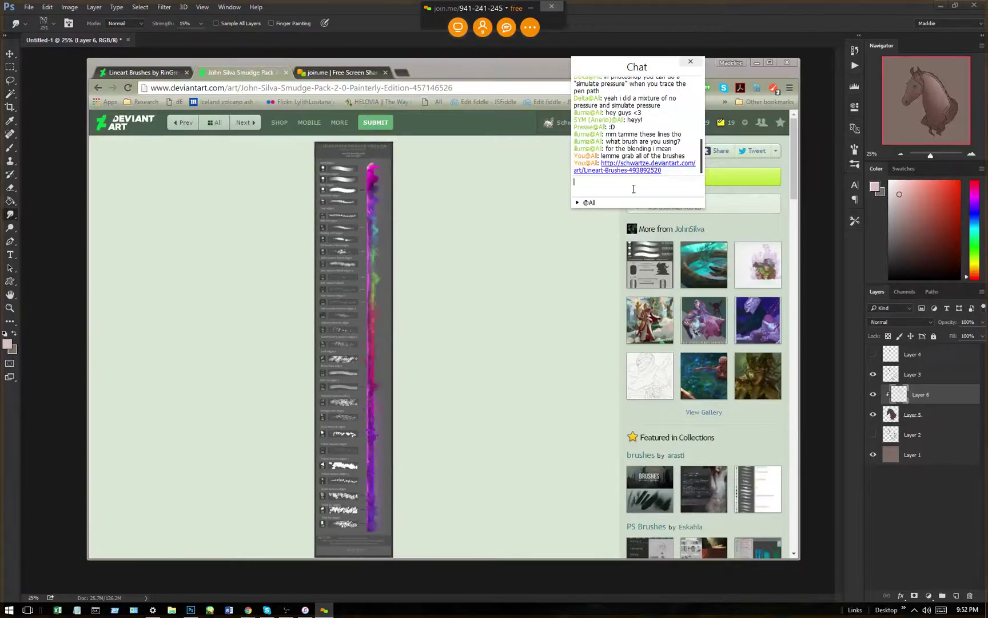
{"action": "right_click", "coordinate": [633, 190]}
{"action": "left_click", "coordinate": [658, 245]}
{"action": "key", "text": "Return"}
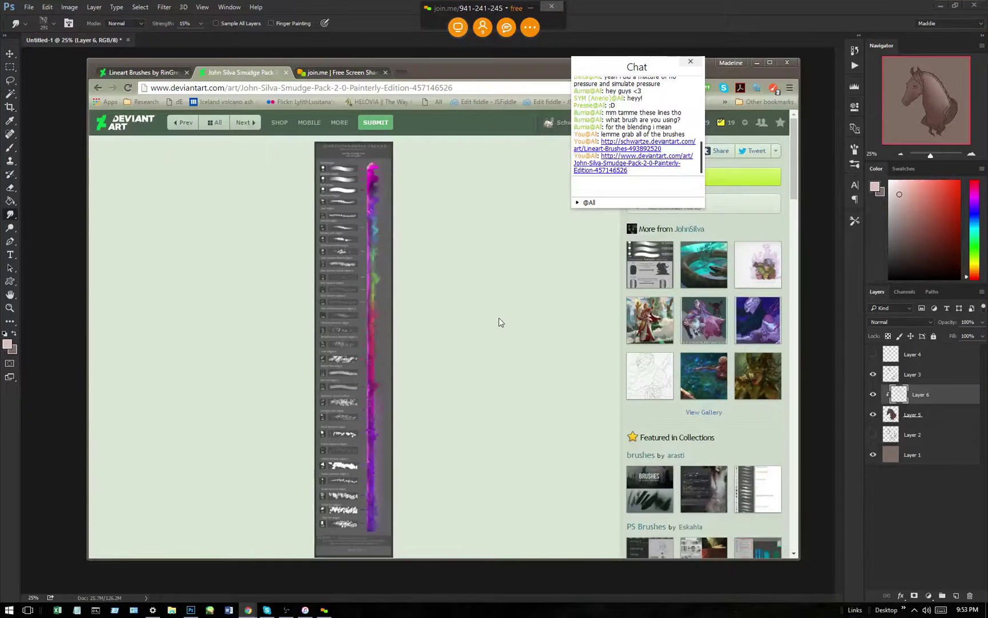
Minimise the browser to return to Photoshop and smudge the neck highlight on Layer 6 smoother beside the braid.
{"action": "scroll", "coordinate": [498, 317], "scroll_direction": "down", "scroll_amount": 3}
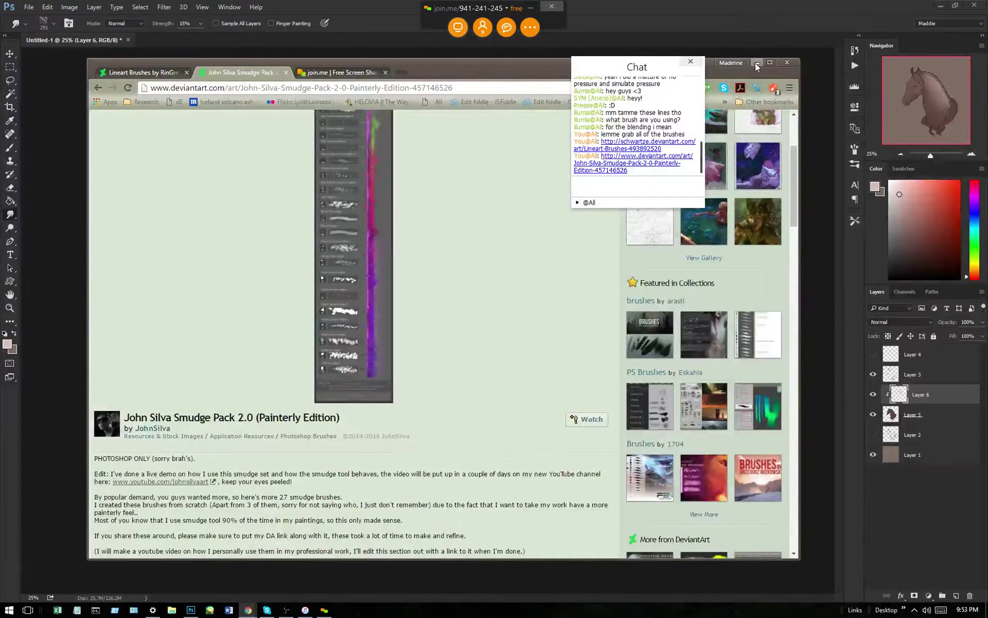
{"action": "left_click", "coordinate": [755, 62]}
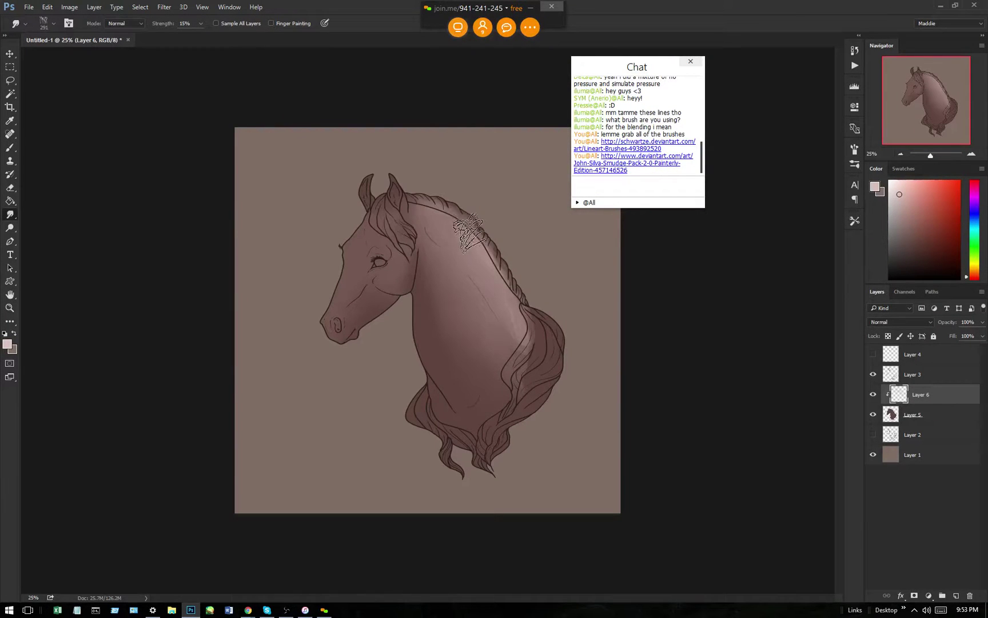
{"action": "mouse_move", "coordinate": [536, 328]}
{"action": "left_mouse_down"}
{"action": "mouse_move", "coordinate": [516, 371]}
{"action": "mouse_move", "coordinate": [527, 360]}
{"action": "mouse_move", "coordinate": [516, 319]}
{"action": "mouse_move", "coordinate": [519, 336]}
{"action": "mouse_move", "coordinate": [514, 329]}
{"action": "left_mouse_up"}
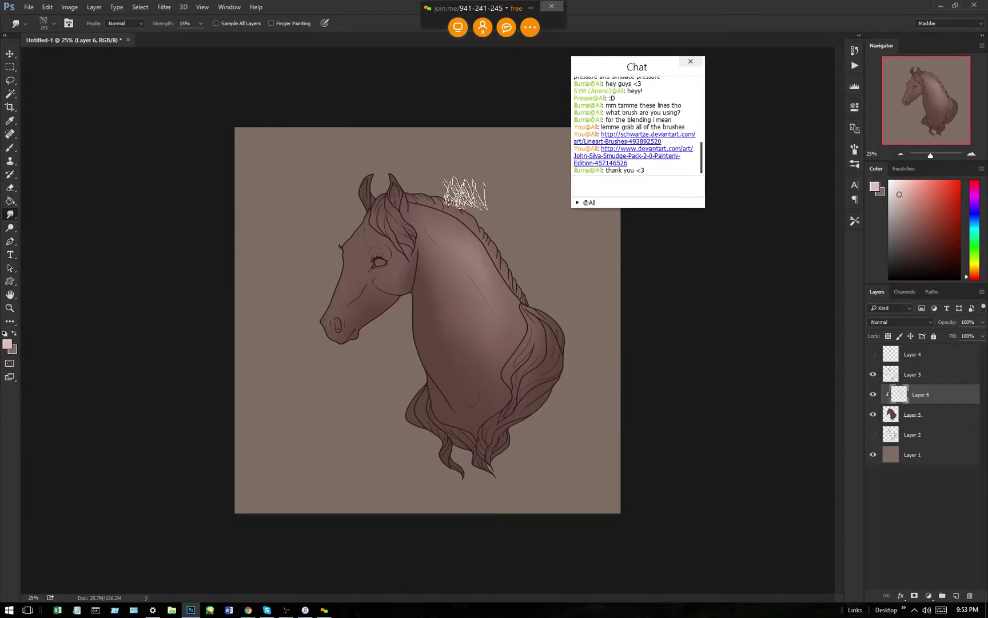
Add a new layer and place it directly below the line art on Layer 3.
{"action": "left_click", "coordinate": [910, 376]}
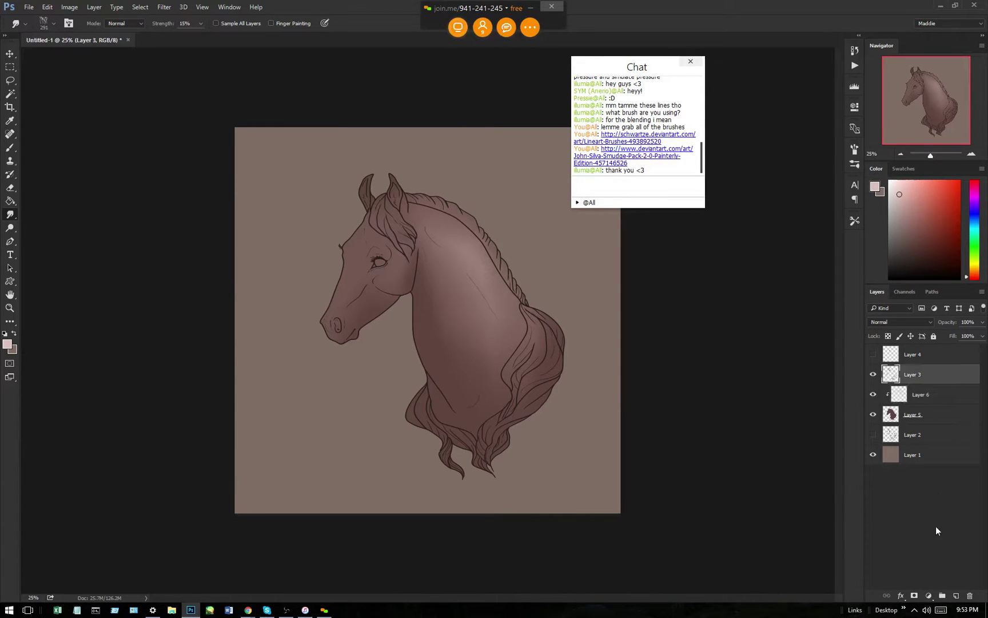
{"action": "left_click", "coordinate": [954, 594]}
{"action": "left_click_drag", "start_coordinate": [908, 378], "coordinate": [912, 403]}
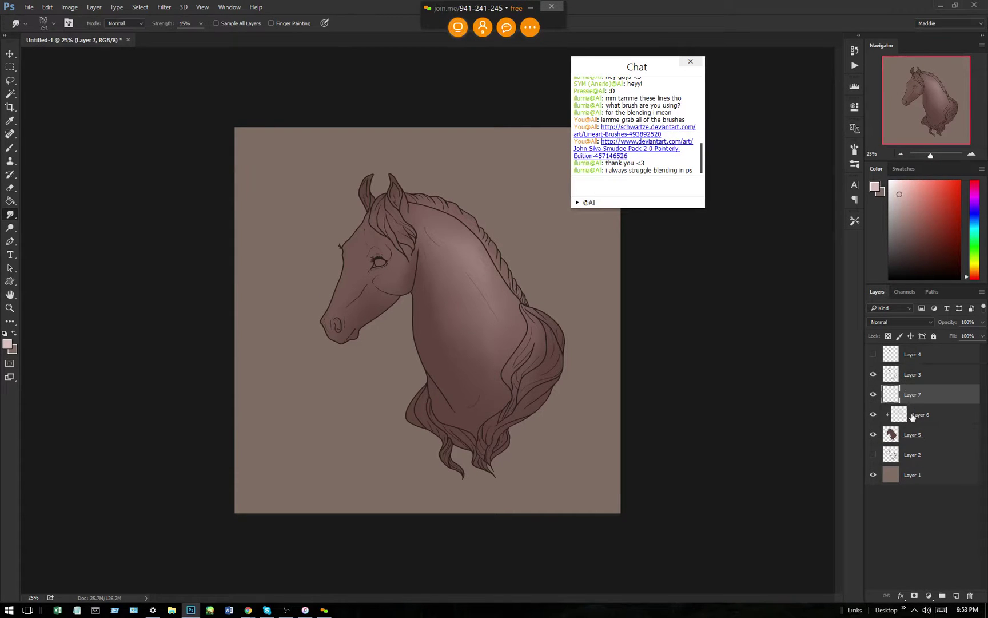
Select the face, neck and both ears within the Layer 3 line art with the Magic Wand, and invert the selection.
{"action": "left_click", "coordinate": [920, 375]}
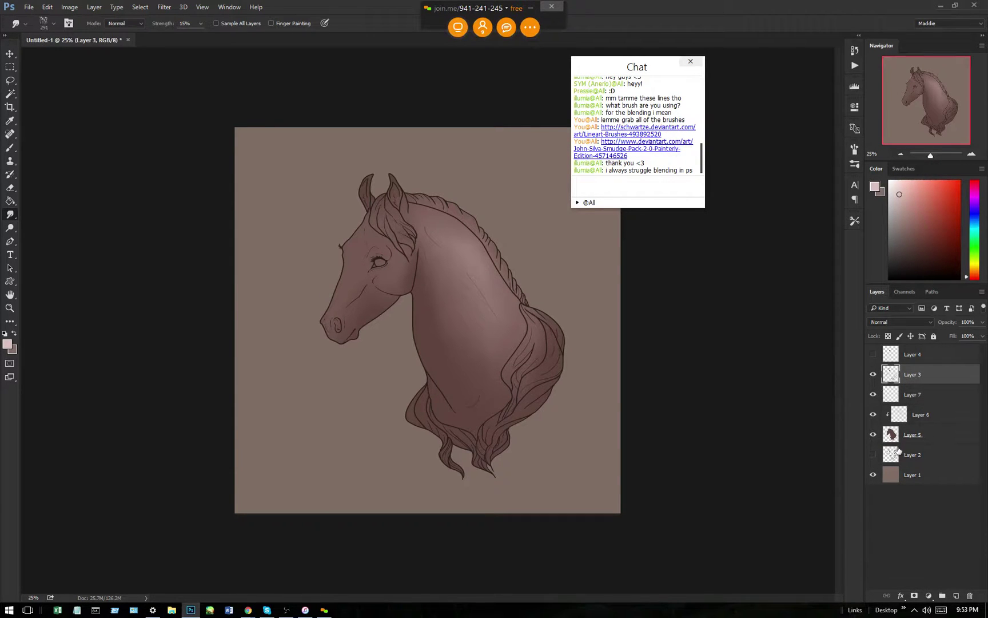
{"action": "left_click", "coordinate": [10, 94]}
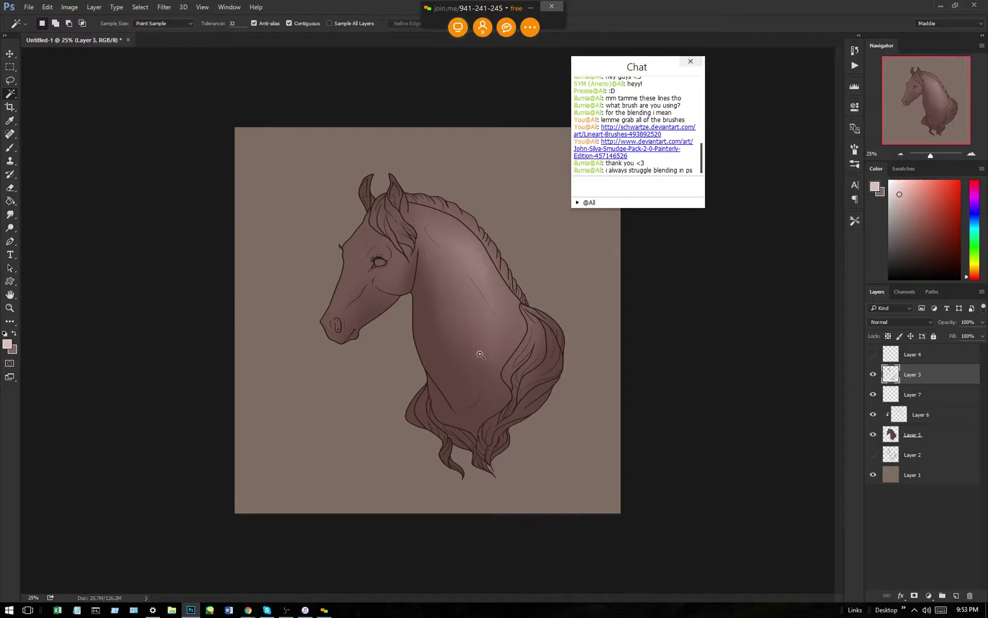
{"action": "left_click", "coordinate": [458, 307]}
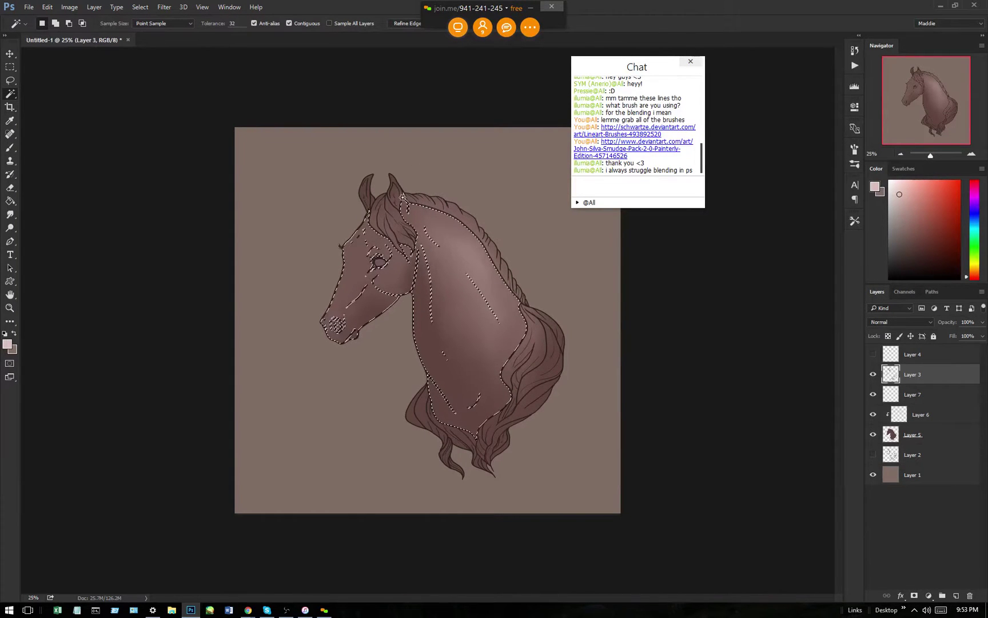
{"action": "left_click", "coordinate": [395, 193], "text": "shift"}
{"action": "left_click", "coordinate": [362, 191], "text": "shift"}
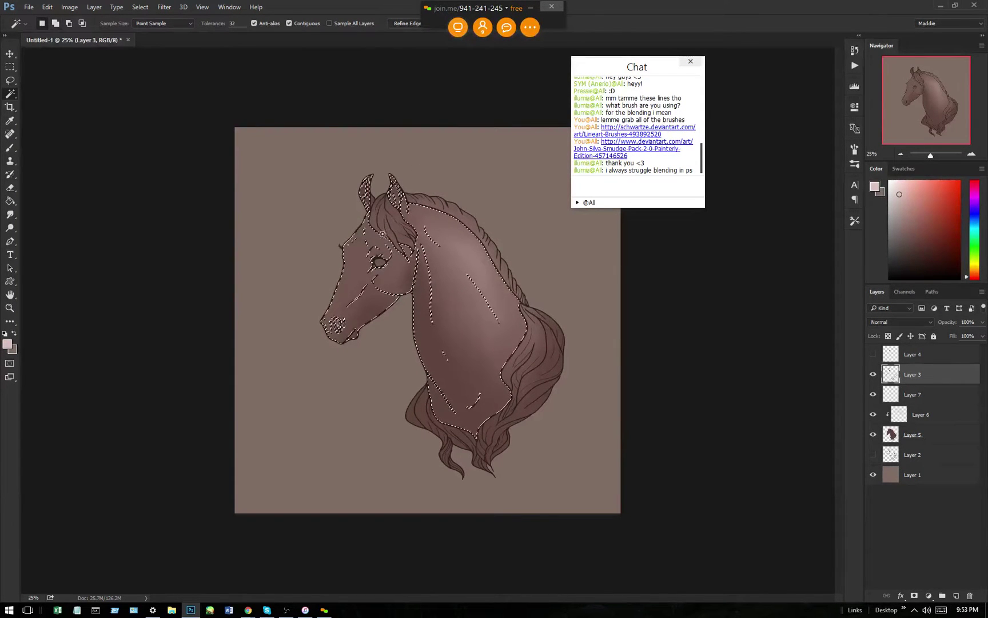
{"action": "left_click", "coordinate": [396, 248], "text": "shift"}
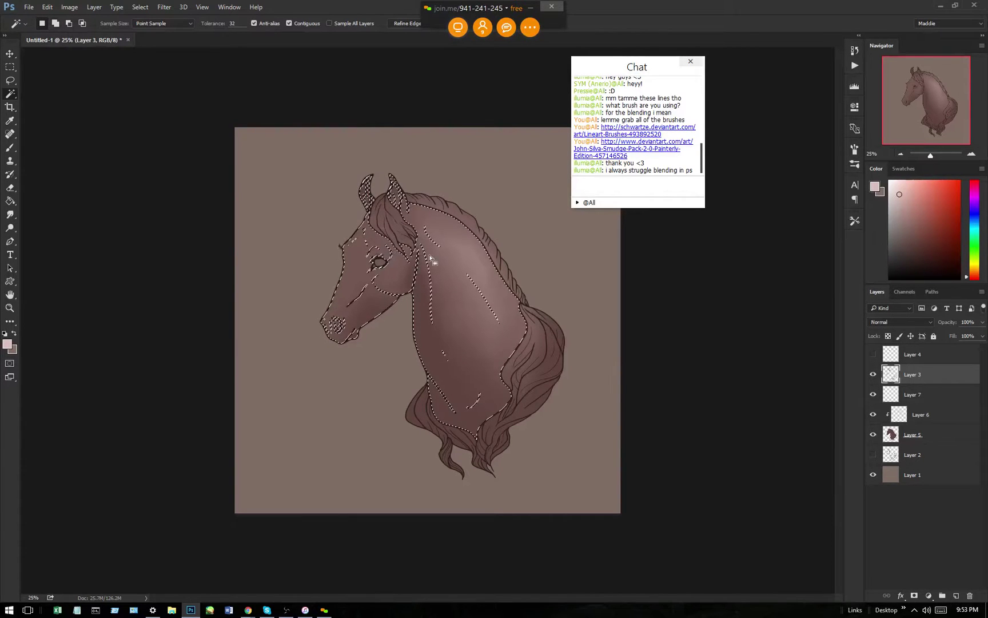
{"action": "right_click", "coordinate": [462, 282]}
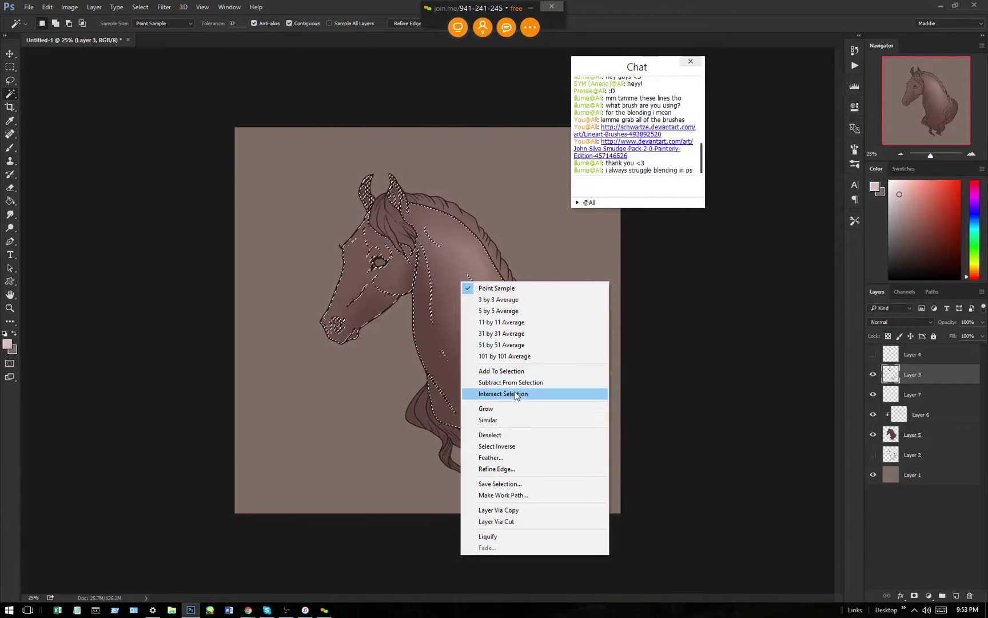
{"action": "left_click", "coordinate": [513, 446]}
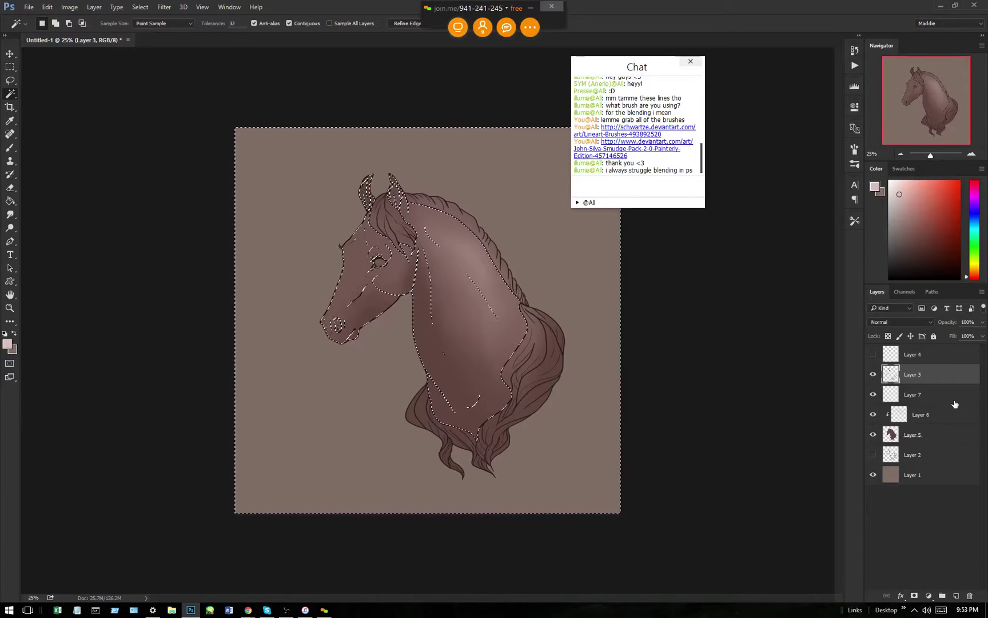
Paint the forelock, mane and braid light pink on Layer 7 with loish_hard round, 417 px at 100% opacity, and drop the selection.
{"action": "left_click", "coordinate": [926, 395]}
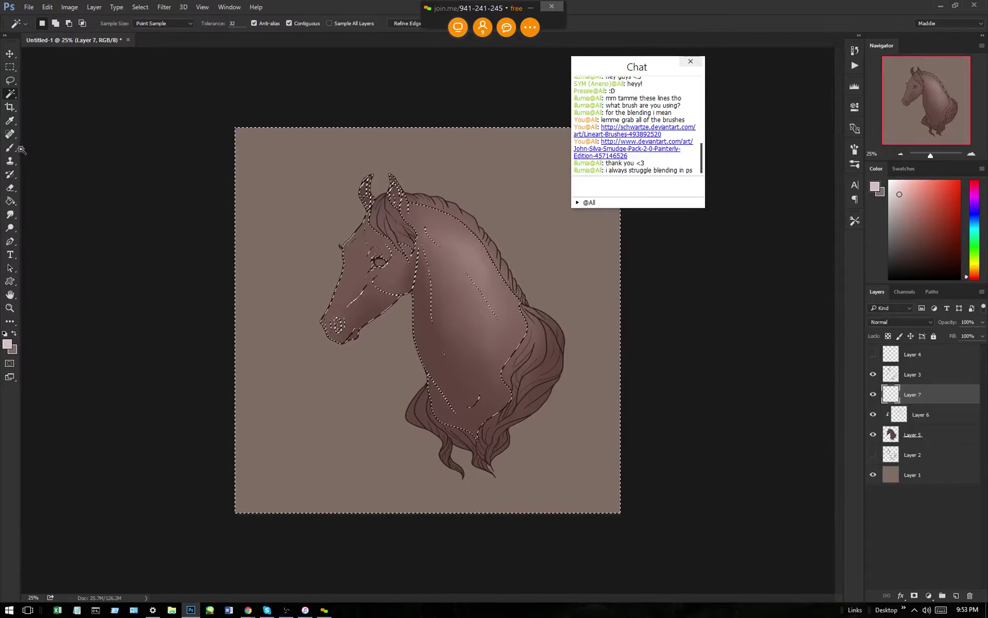
{"action": "key", "text": "b"}
{"action": "left_click", "coordinate": [49, 23]}
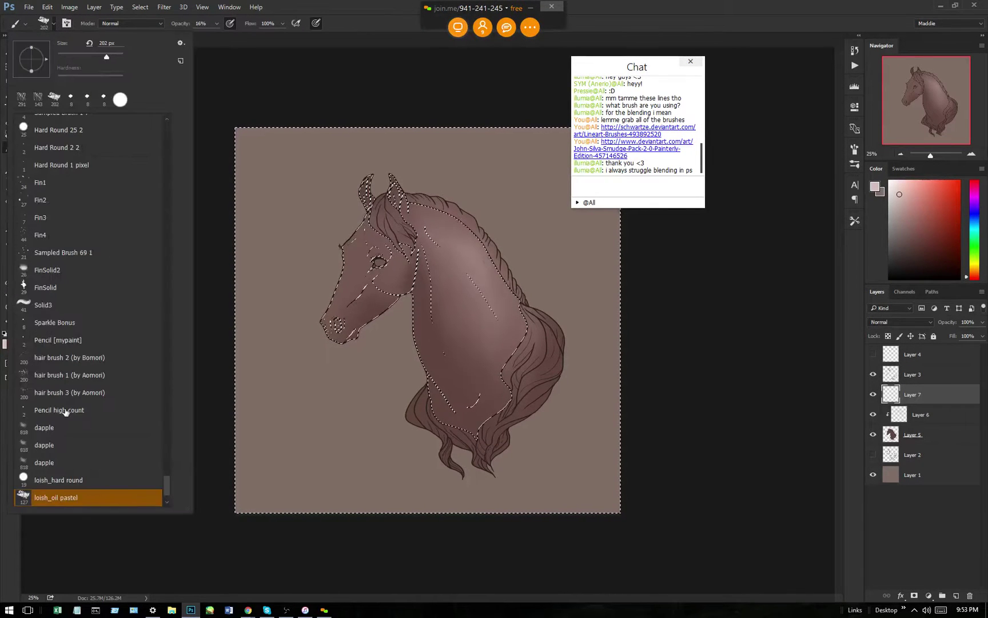
{"action": "left_click", "coordinate": [46, 482]}
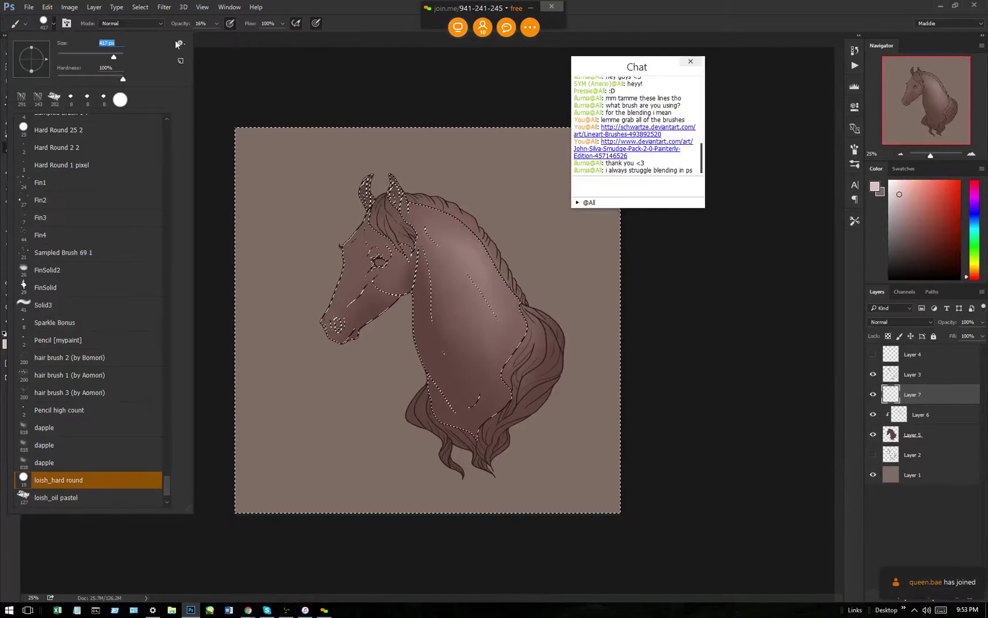
{"action": "left_click", "coordinate": [228, 34]}
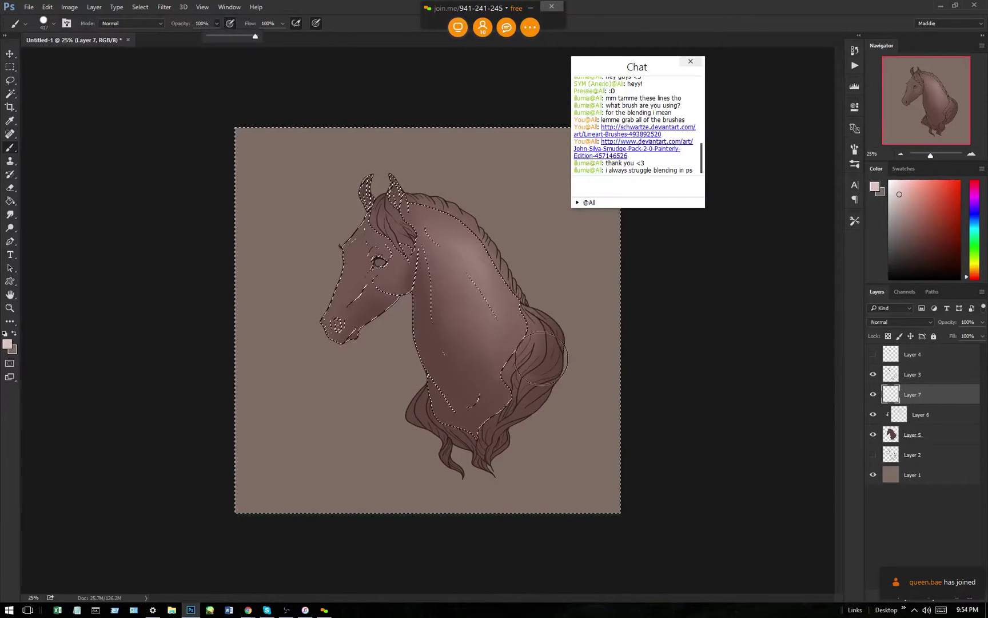
{"action": "key", "text": "0"}
{"action": "mouse_move", "coordinate": [538, 346]}
{"action": "left_mouse_down"}
{"action": "mouse_move", "coordinate": [521, 377]}
{"action": "mouse_move", "coordinate": [542, 311]}
{"action": "mouse_move", "coordinate": [485, 461]}
{"action": "mouse_move", "coordinate": [443, 450]}
{"action": "mouse_move", "coordinate": [406, 394]}
{"action": "left_mouse_up"}
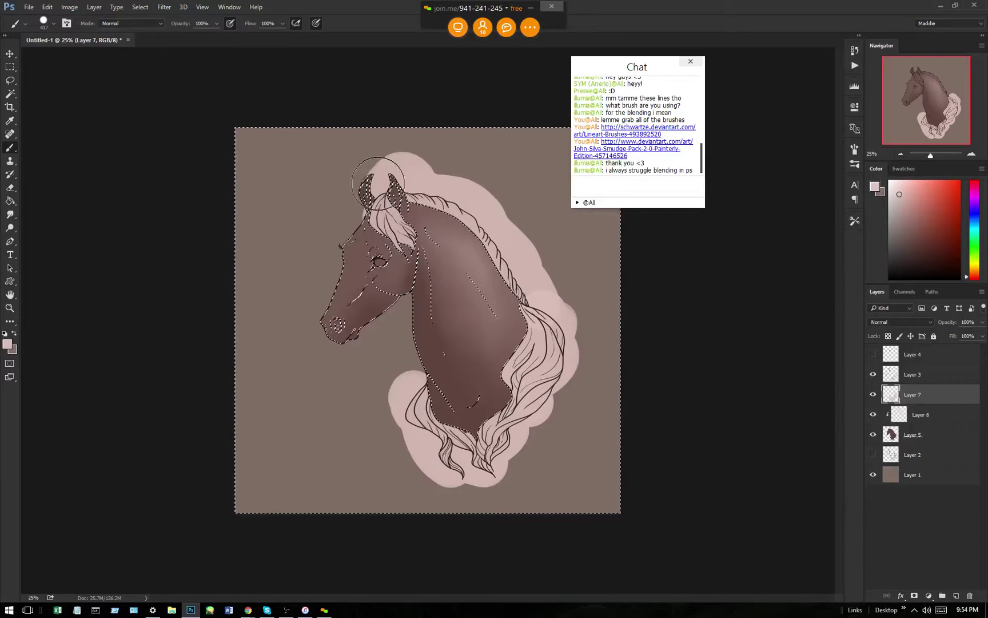
{"action": "left_click", "coordinate": [10, 69]}
{"action": "left_click", "coordinate": [163, 138]}
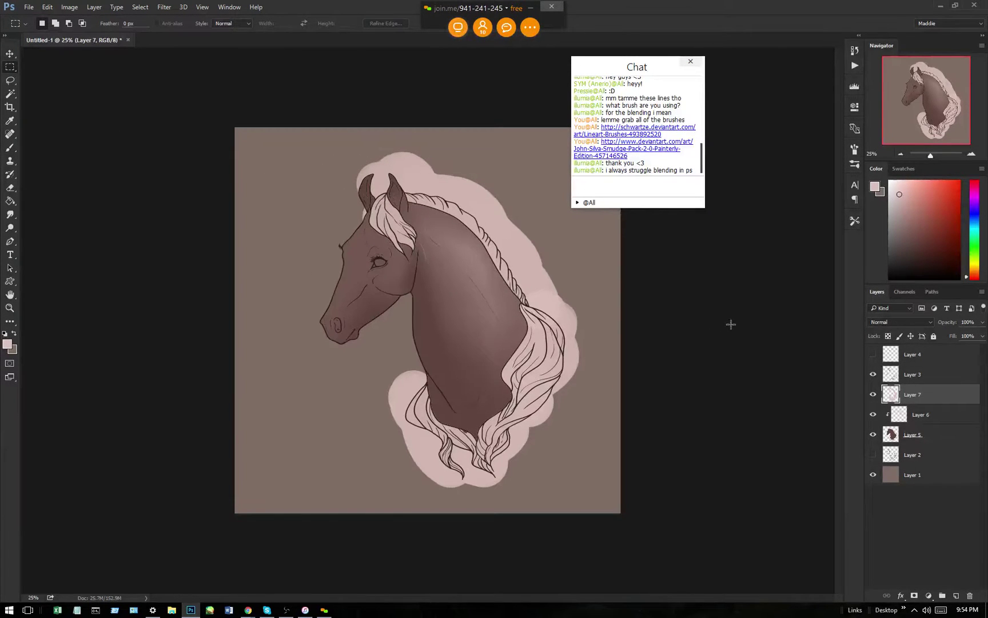
Select the area outside the horse from the Layer 3 line art, delete the spilled pink there on Layer 7, and deselect.
{"action": "left_click", "coordinate": [905, 378]}
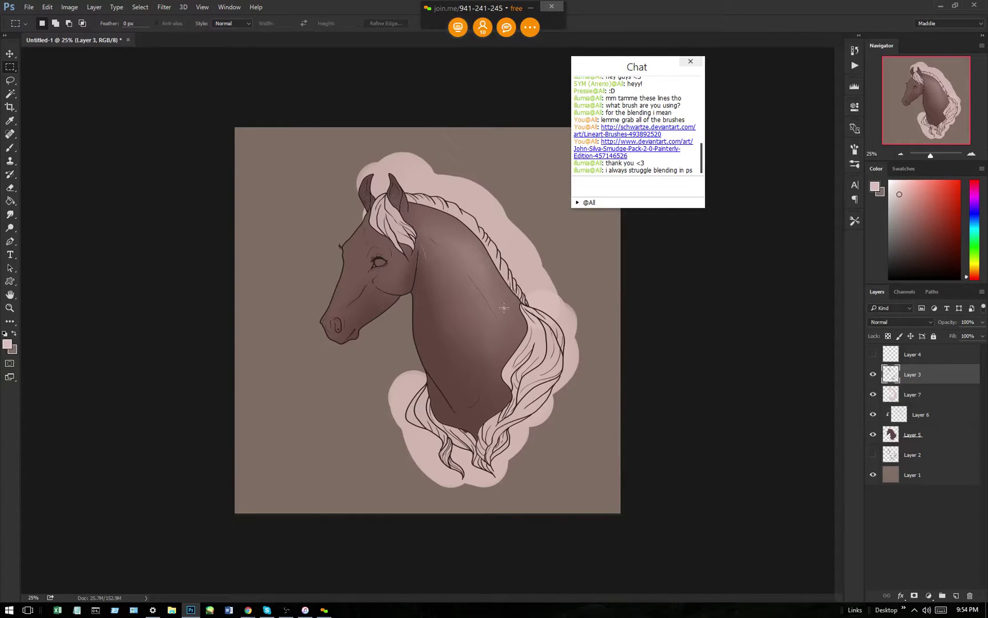
{"action": "left_click", "coordinate": [10, 94]}
{"action": "left_click", "coordinate": [301, 201]}
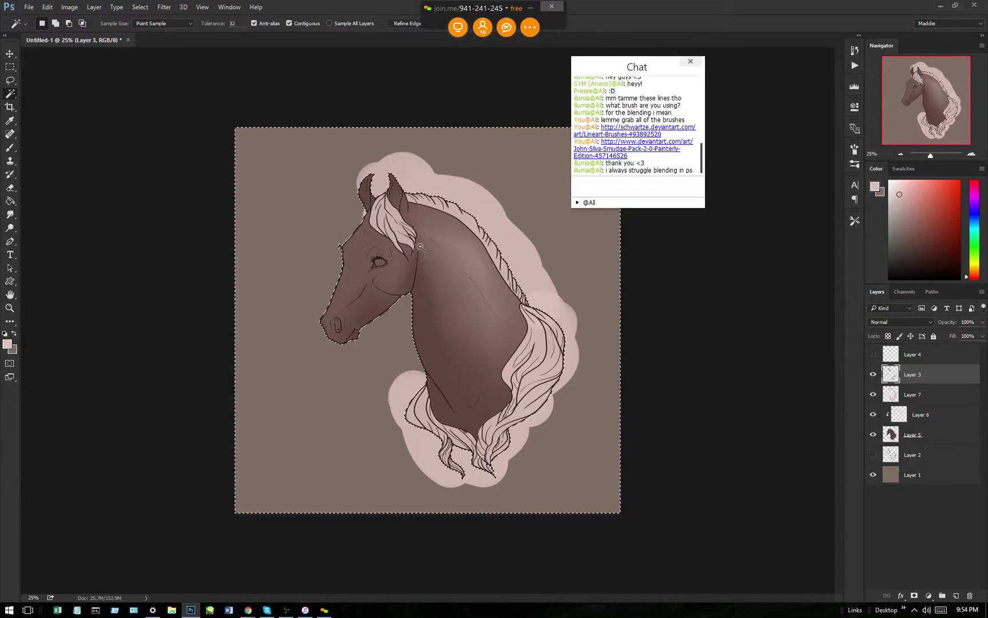
{"action": "left_click", "coordinate": [956, 397]}
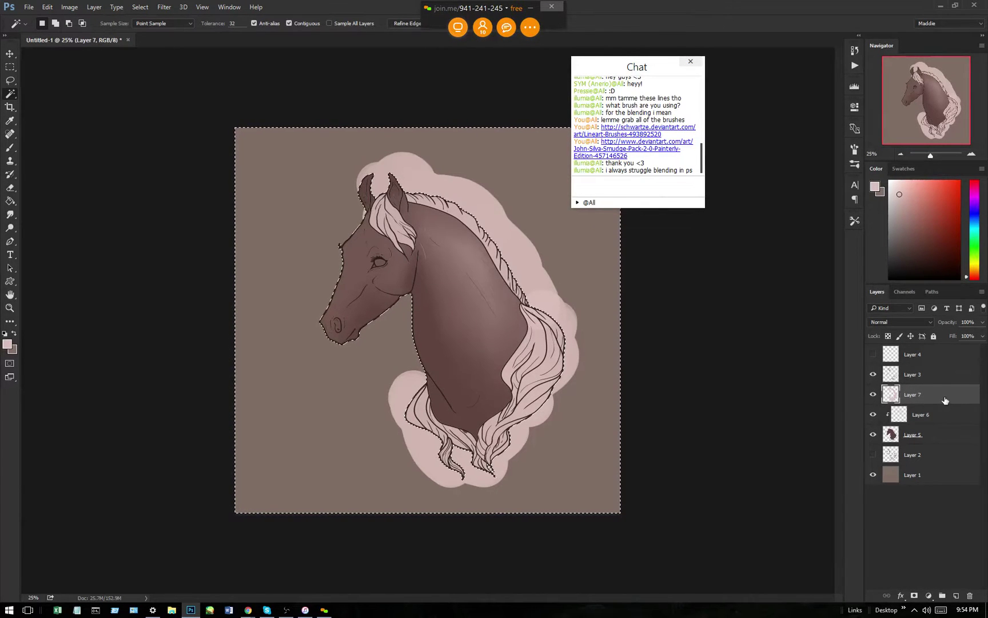
{"action": "key", "text": "Delete"}
{"action": "key", "text": "ctrl+d"}
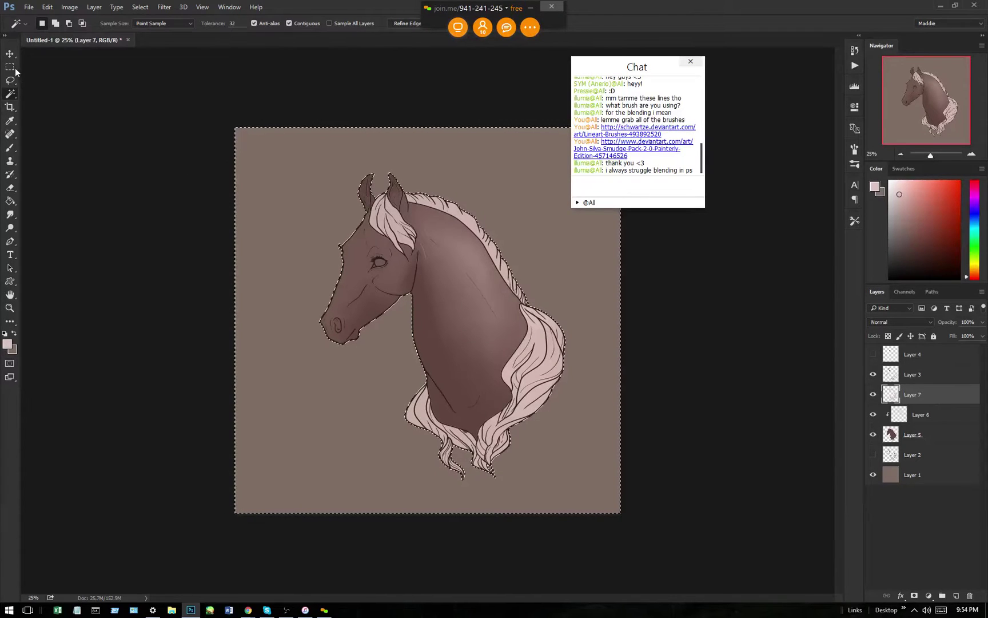
{"action": "left_click", "coordinate": [10, 67]}
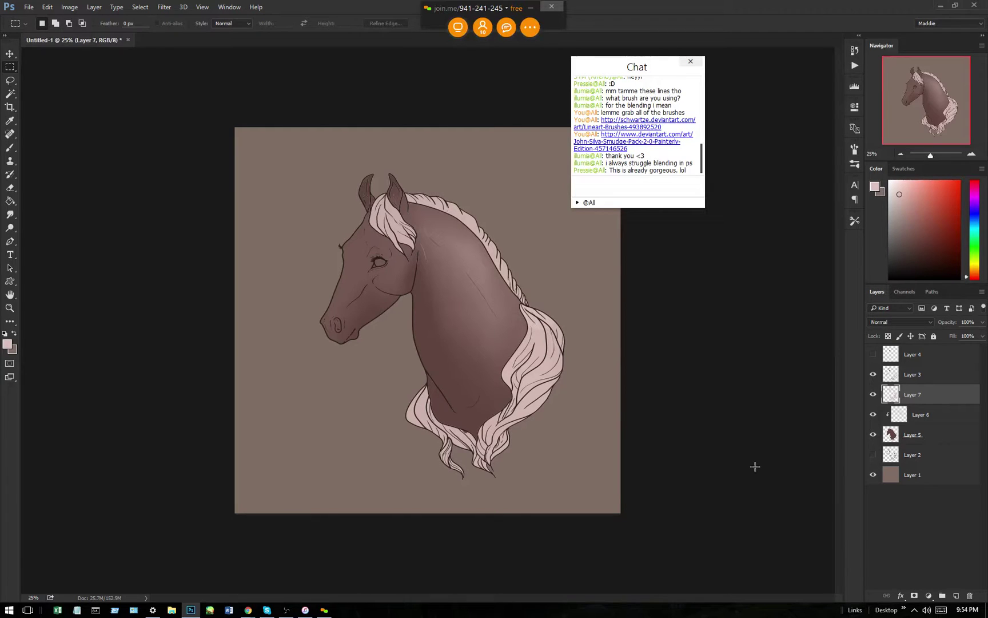
Select all layers from Layer 2 through Layer 4 and move the horse left to free space beside it.
{"action": "left_click", "coordinate": [934, 484]}
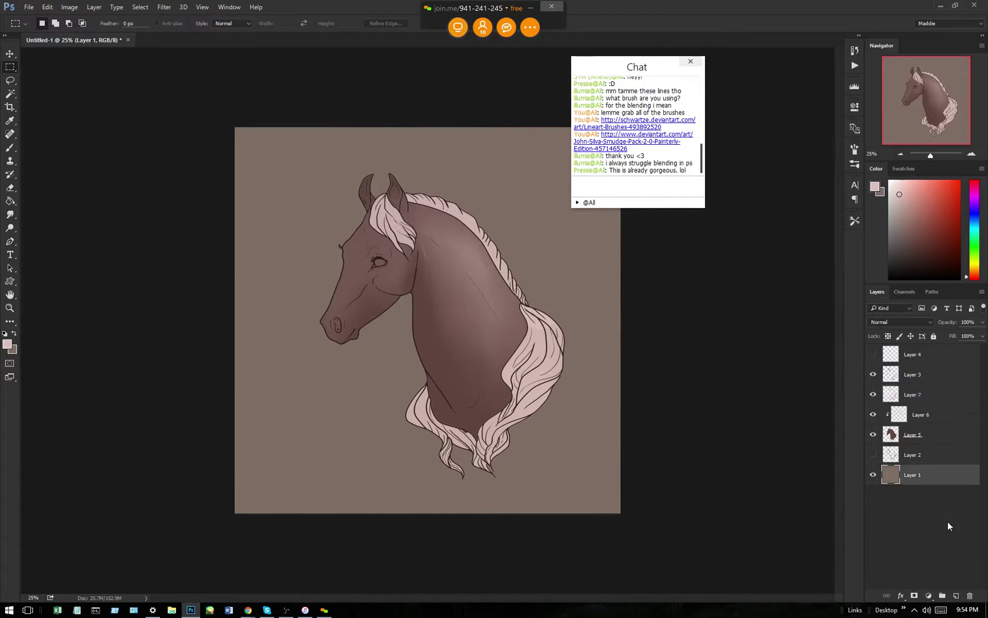
{"action": "left_click", "coordinate": [948, 453]}
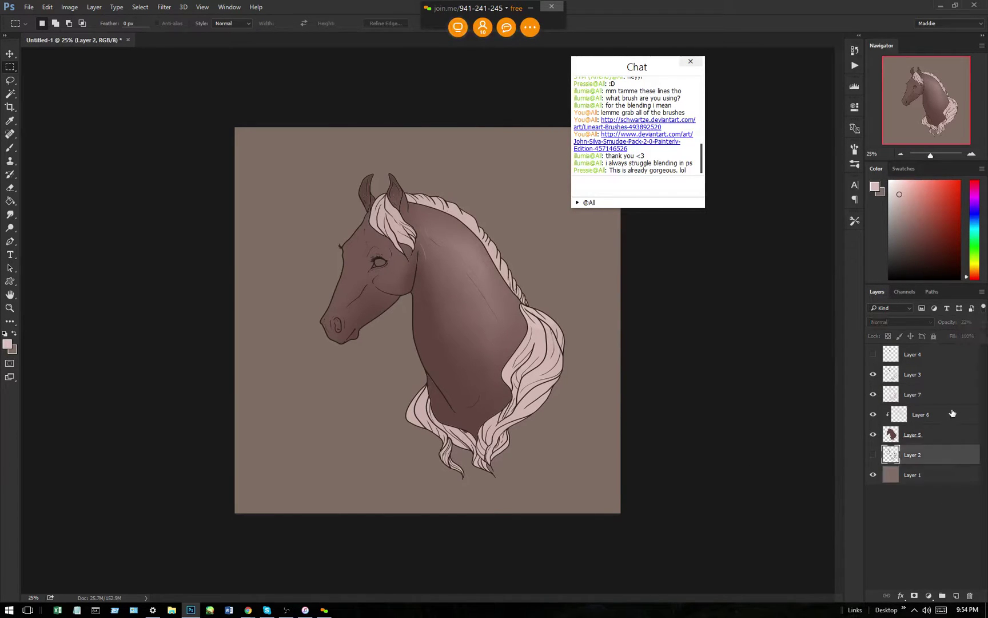
{"action": "left_click", "coordinate": [962, 358], "text": "shift"}
{"action": "key", "text": "v"}
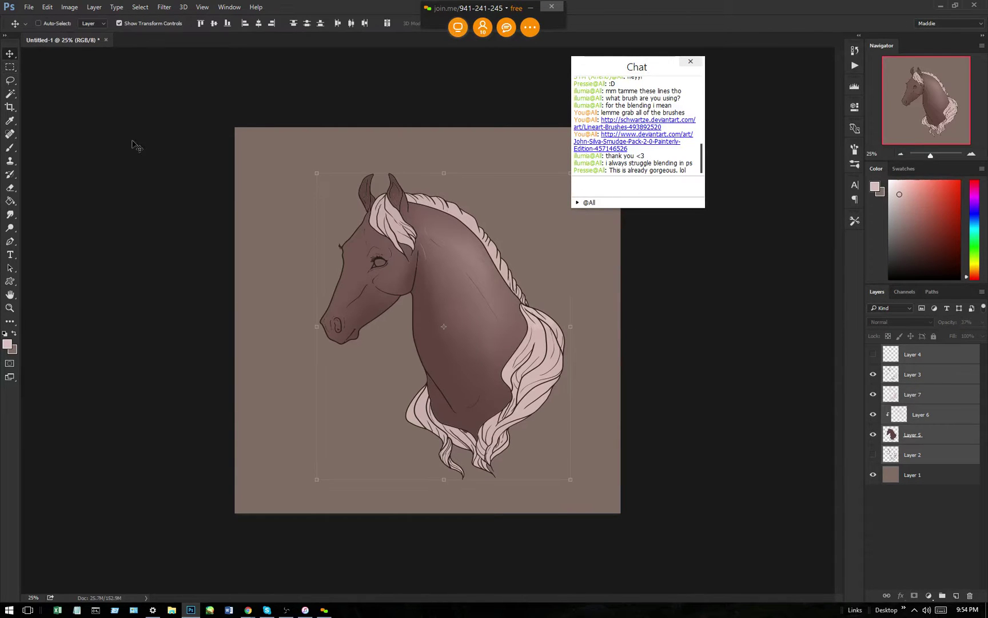
{"action": "left_click_drag", "start_coordinate": [442, 285], "coordinate": [380, 292]}
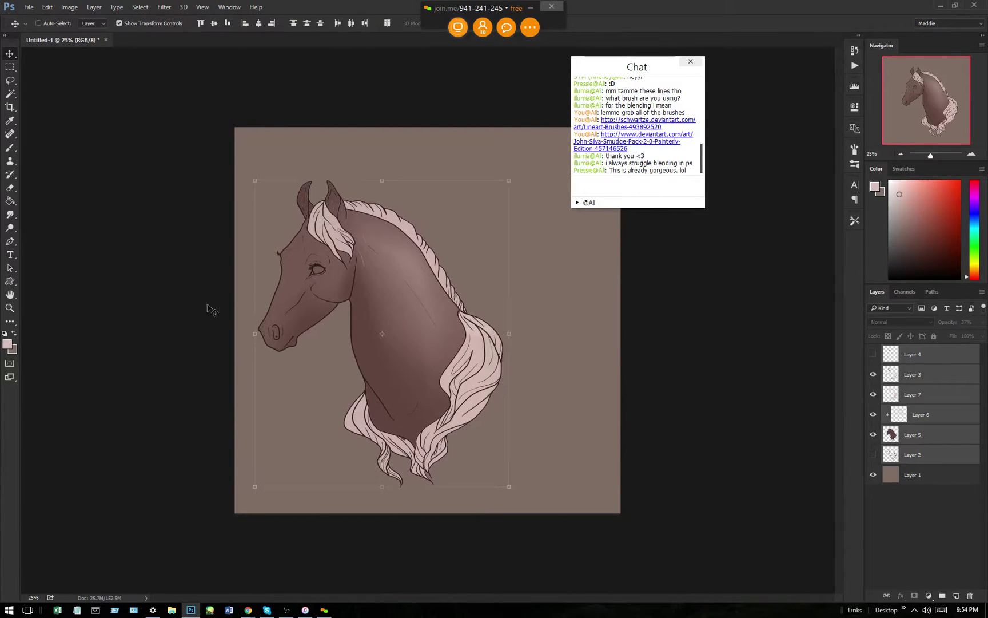
Set the foreground color to a dark reddish brown and choose the Sampled Brush 1 5 brush.
{"action": "left_click", "coordinate": [7, 344]}
{"action": "left_click", "coordinate": [361, 341]}
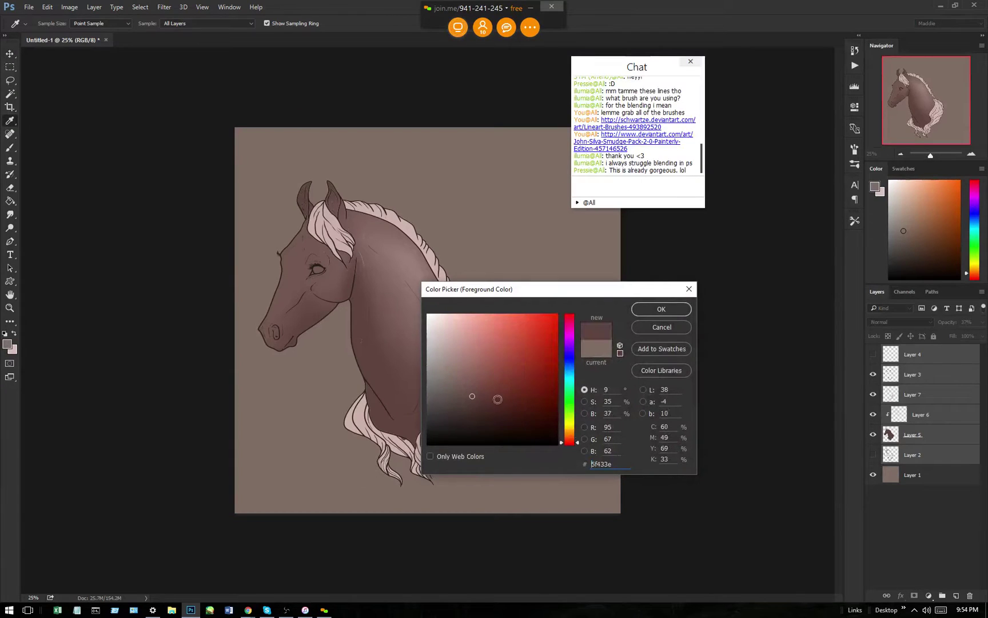
{"action": "key", "text": "Return"}
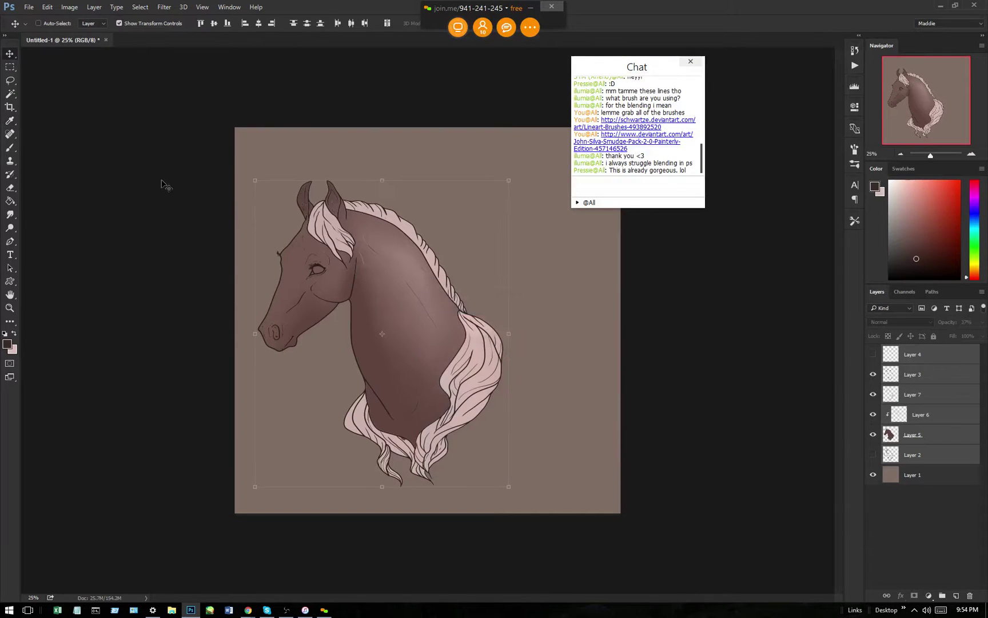
{"action": "left_click", "coordinate": [10, 147]}
{"action": "left_click", "coordinate": [52, 24]}
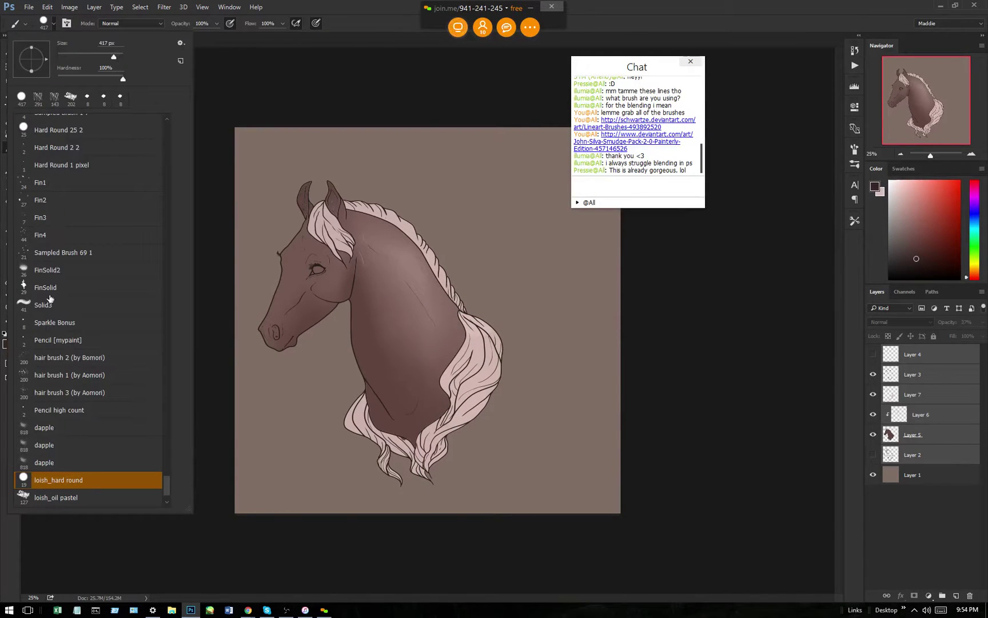
{"action": "mouse_move", "coordinate": [167, 483]}
{"action": "left_mouse_down"}
{"action": "mouse_move", "coordinate": [175, 448]}
{"action": "mouse_move", "coordinate": [170, 474]}
{"action": "mouse_move", "coordinate": [169, 466]}
{"action": "left_mouse_up"}
{"action": "left_click", "coordinate": [104, 283]}
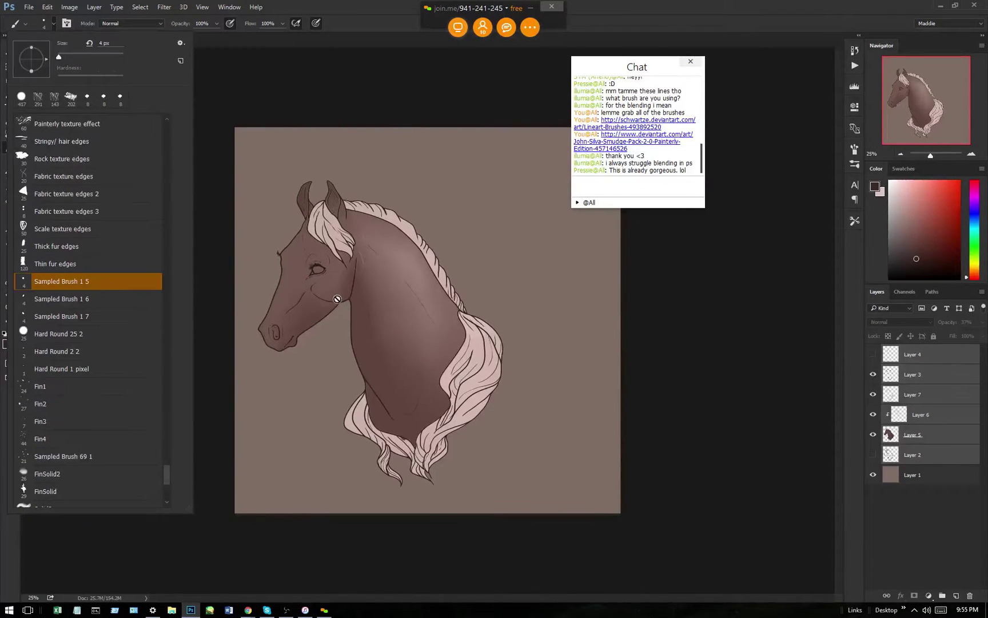
{"action": "key", "text": "Return"}
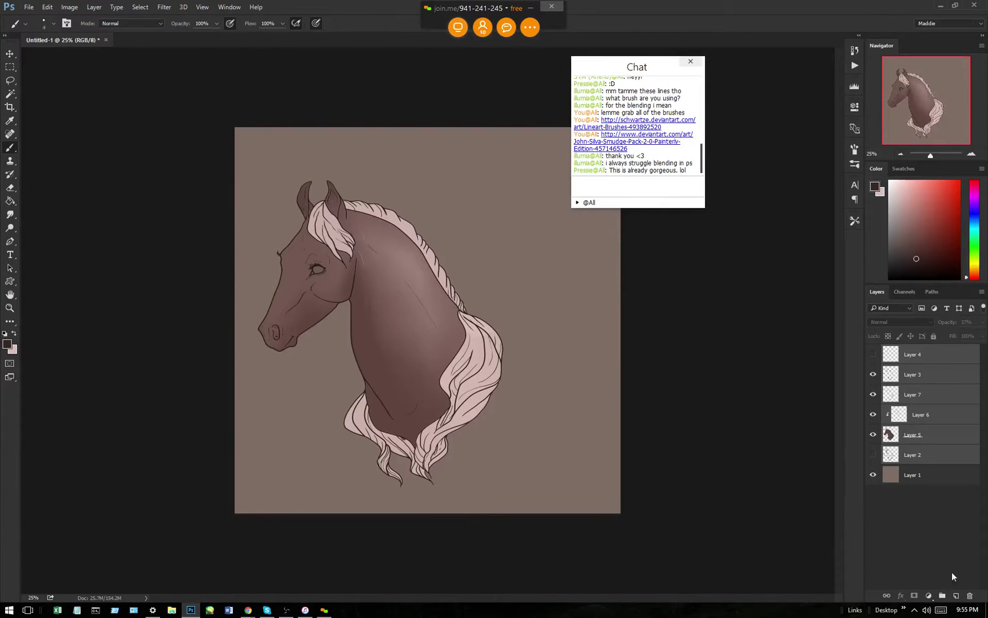
Add a layer on top and handwrite "Vary your style" and "1. line width" with a 26 px brush, moving the chat window off the canvas.
{"action": "left_click", "coordinate": [954, 593]}
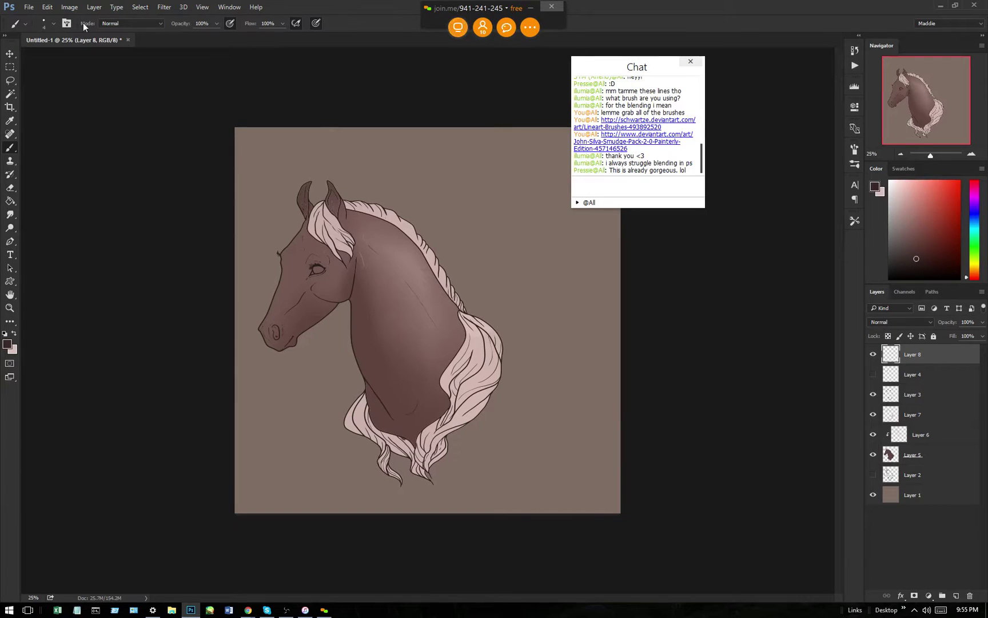
{"action": "left_click", "coordinate": [54, 24]}
{"action": "left_click", "coordinate": [65, 54]}
{"action": "key", "text": "Return"}
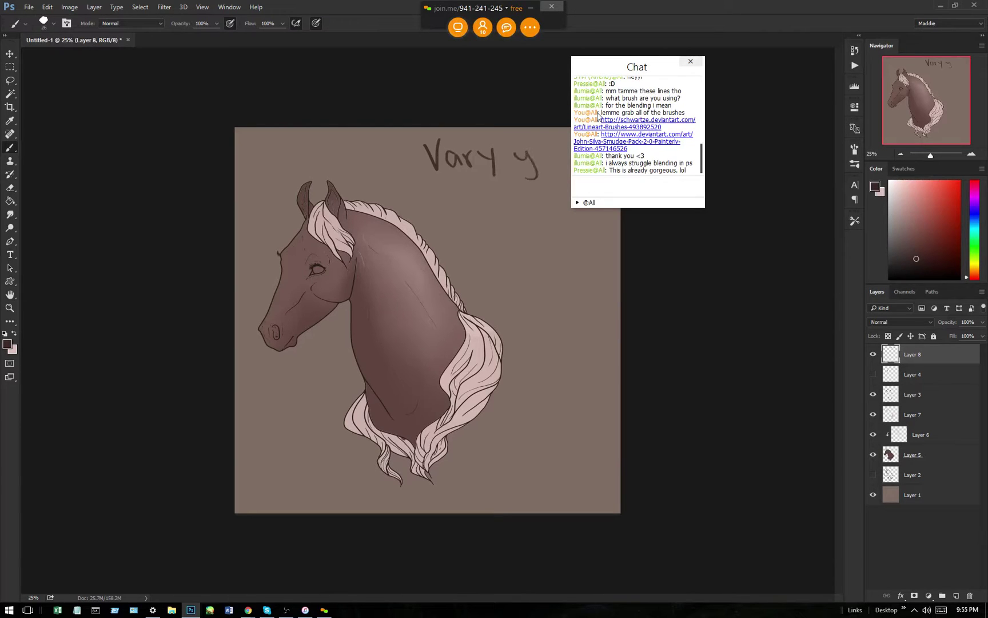
{"action": "left_click_drag", "start_coordinate": [610, 69], "coordinate": [665, 73]}
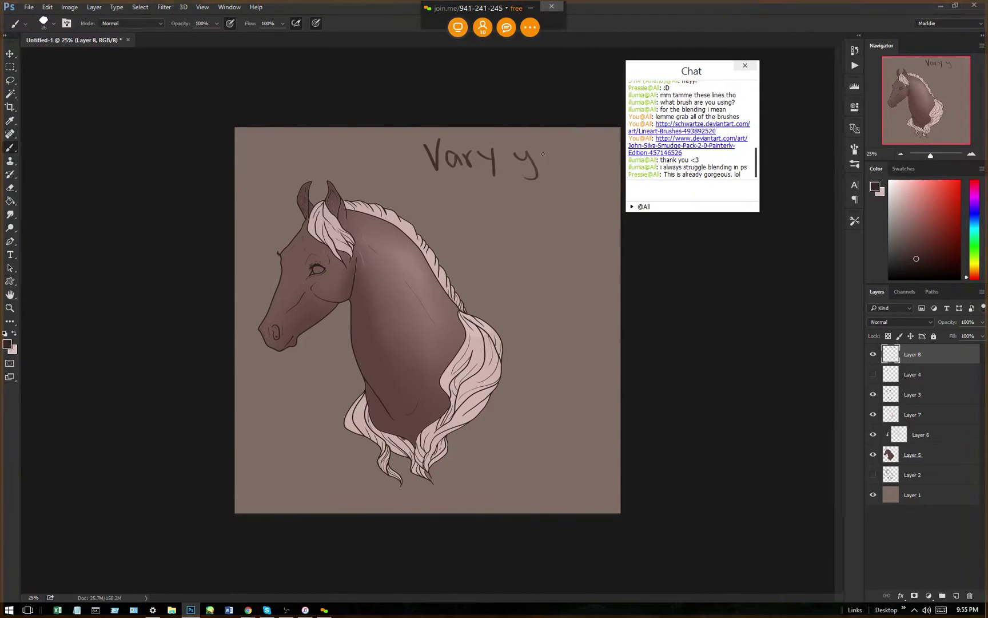
{"action": "left_click_drag", "start_coordinate": [544, 152], "coordinate": [551, 154]}
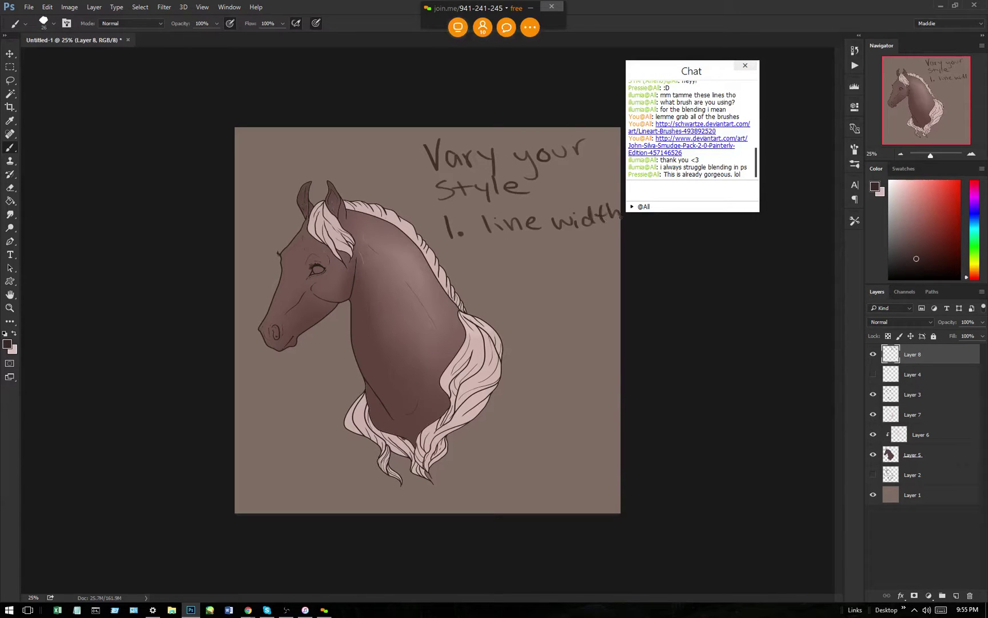
Handwrite the sub-point "-brushsize" beneath "1. line width".
{"action": "left_click", "coordinate": [53, 24]}
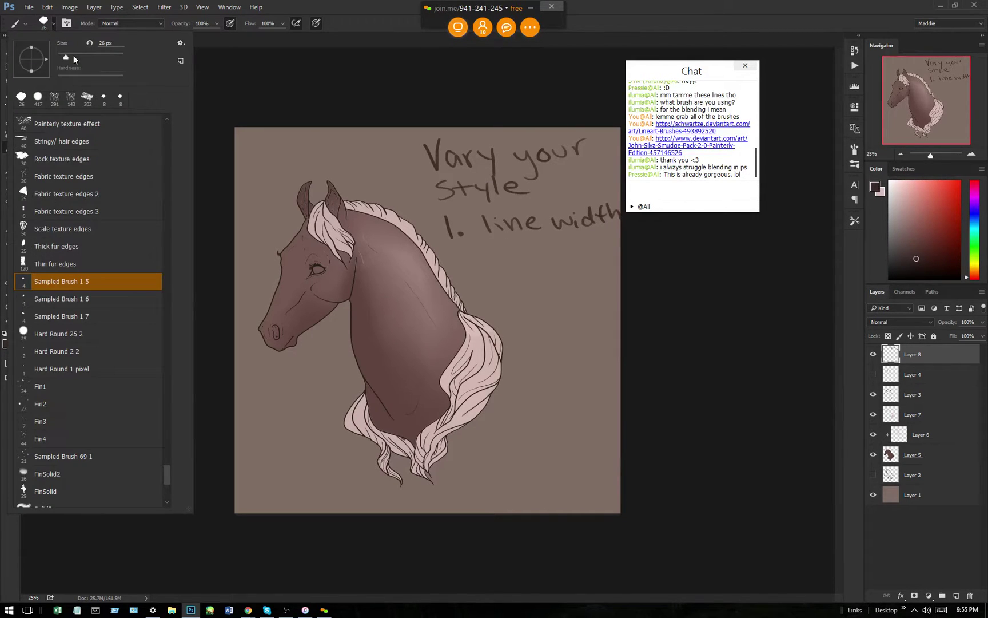
{"action": "left_click", "coordinate": [466, 252]}
{"action": "left_click_drag", "start_coordinate": [503, 259], "coordinate": [524, 252]}
{"action": "mouse_move", "coordinate": [537, 250]}
{"action": "left_mouse_down"}
{"action": "mouse_move", "coordinate": [529, 259]}
{"action": "mouse_move", "coordinate": [615, 255]}
{"action": "left_mouse_up"}
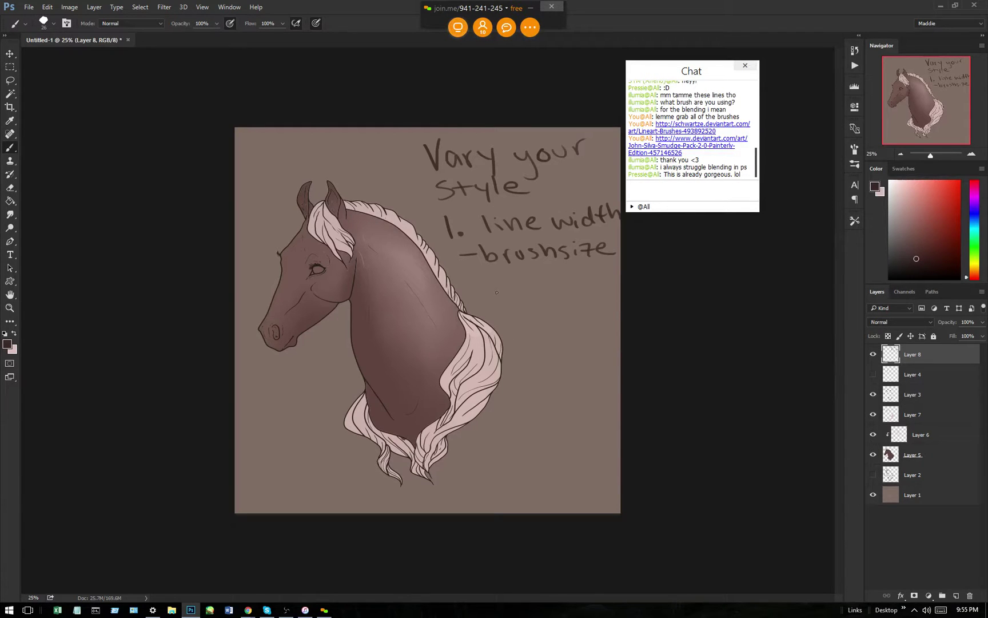
Handwrite "2. anatomy" with the sub-point "-sketch first!", and the number "3." further down beside the braid.
{"action": "mouse_move", "coordinate": [467, 286]}
{"action": "left_mouse_down"}
{"action": "mouse_move", "coordinate": [485, 301]}
{"action": "mouse_move", "coordinate": [555, 297]}
{"action": "left_mouse_up"}
{"action": "mouse_move", "coordinate": [559, 281]}
{"action": "left_mouse_down"}
{"action": "mouse_move", "coordinate": [561, 295]}
{"action": "mouse_move", "coordinate": [569, 287]}
{"action": "left_mouse_up"}
{"action": "left_click_drag", "start_coordinate": [571, 289], "coordinate": [611, 301]}
{"action": "left_click_drag", "start_coordinate": [490, 314], "coordinate": [508, 322]}
{"action": "mouse_move", "coordinate": [529, 307]}
{"action": "left_mouse_down"}
{"action": "mouse_move", "coordinate": [529, 323]}
{"action": "mouse_move", "coordinate": [546, 316]}
{"action": "left_mouse_up"}
{"action": "mouse_move", "coordinate": [557, 311]}
{"action": "left_mouse_down"}
{"action": "mouse_move", "coordinate": [579, 308]}
{"action": "mouse_move", "coordinate": [534, 341]}
{"action": "mouse_move", "coordinate": [567, 334]}
{"action": "left_mouse_up"}
{"action": "mouse_move", "coordinate": [576, 332]}
{"action": "left_mouse_down"}
{"action": "mouse_move", "coordinate": [570, 342]}
{"action": "mouse_move", "coordinate": [587, 342]}
{"action": "left_mouse_up"}
{"action": "left_click_drag", "start_coordinate": [582, 332], "coordinate": [599, 338]}
{"action": "left_click", "coordinate": [603, 344]}
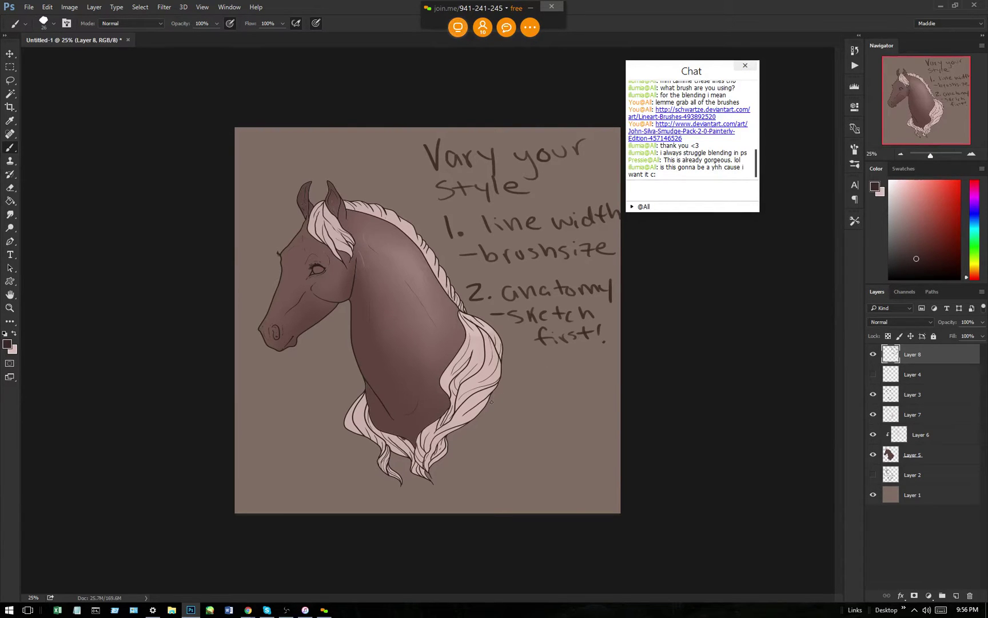
{"action": "left_click_drag", "start_coordinate": [490, 401], "coordinate": [483, 421]}
Send the reply "note me :D" in the chat and return to the canvas.
{"action": "left_click", "coordinate": [732, 193]}
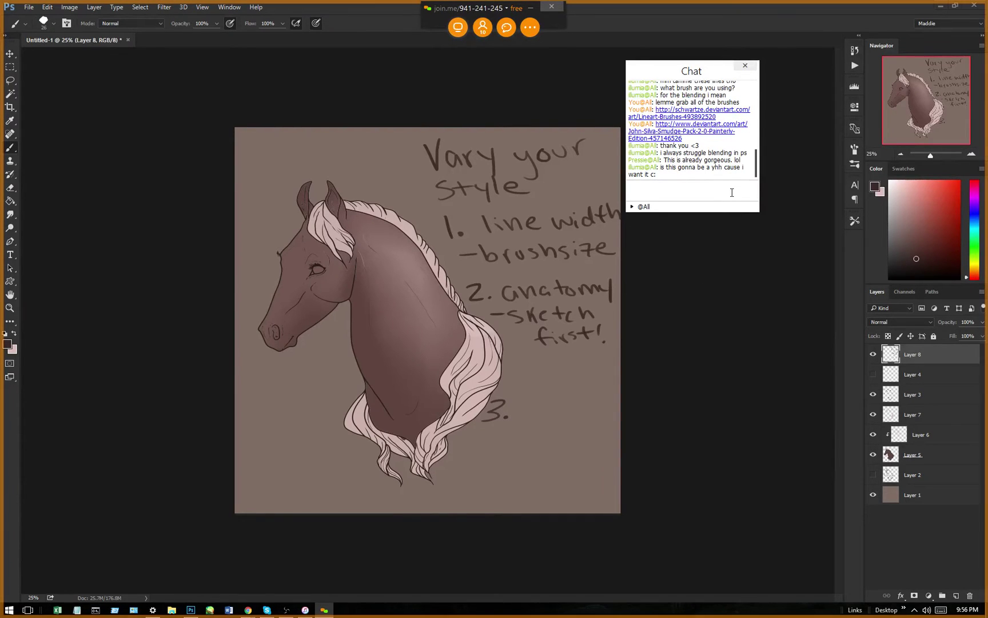
{"action": "type", "text": "note me :D"}
{"action": "key", "text": "Return"}
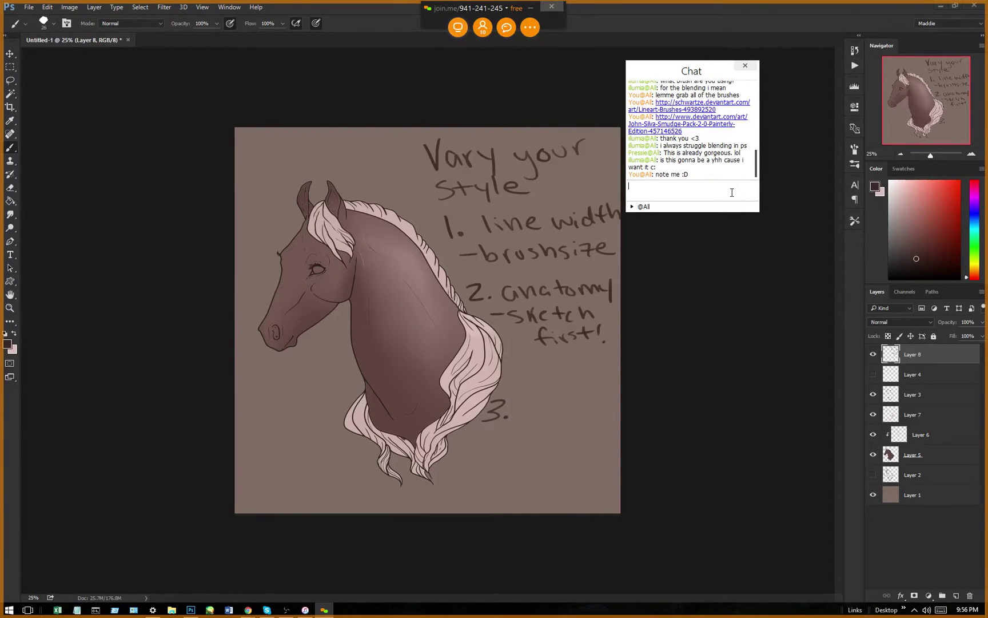
{"action": "left_click", "coordinate": [713, 413]}
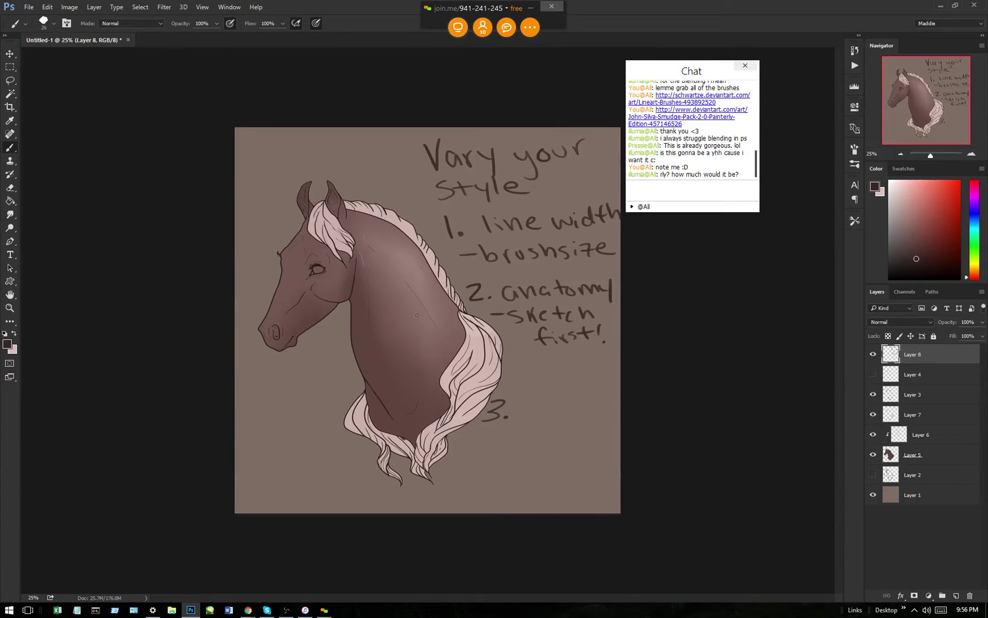
Handwrite "Hair movement" after the number 3, splitting the second word over two lines.
{"action": "mouse_move", "coordinate": [517, 397]}
{"action": "left_mouse_down"}
{"action": "mouse_move", "coordinate": [516, 422]}
{"action": "mouse_move", "coordinate": [523, 420]}
{"action": "left_mouse_up"}
{"action": "mouse_move", "coordinate": [518, 409]}
{"action": "left_mouse_down"}
{"action": "mouse_move", "coordinate": [541, 418]}
{"action": "mouse_move", "coordinate": [610, 409]}
{"action": "left_mouse_up"}
{"action": "left_click_drag", "start_coordinate": [546, 432], "coordinate": [601, 437]}
{"action": "left_click_drag", "start_coordinate": [596, 428], "coordinate": [610, 427]}
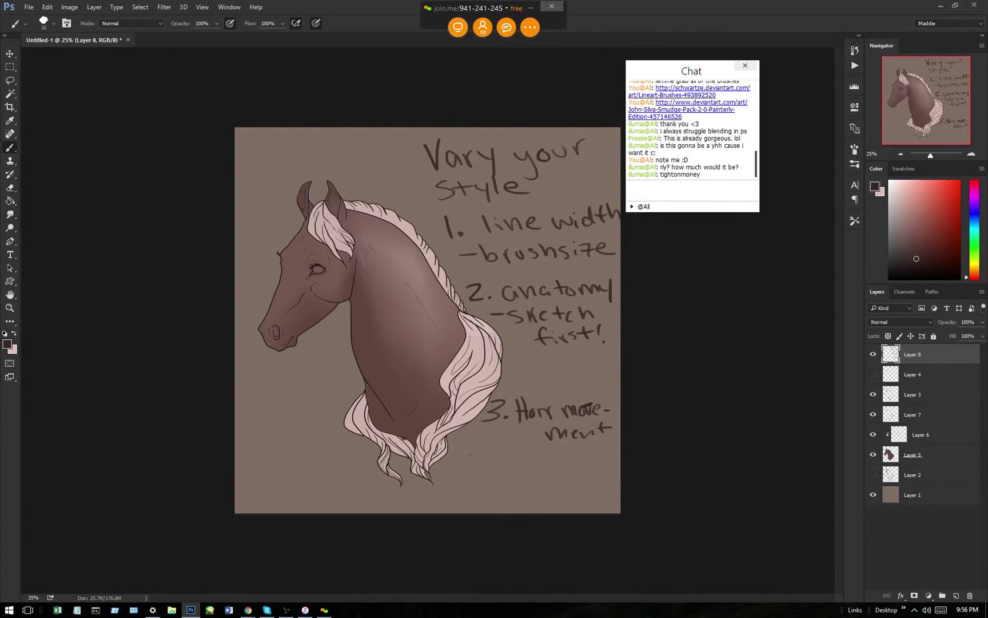
Handwrite the sub-points "-sketch first" and "-study photos" beneath "Hair movement".
{"action": "left_click_drag", "start_coordinate": [453, 457], "coordinate": [484, 465]}
{"action": "mouse_move", "coordinate": [493, 453]}
{"action": "left_mouse_down"}
{"action": "mouse_move", "coordinate": [497, 465]}
{"action": "mouse_move", "coordinate": [519, 464]}
{"action": "left_mouse_up"}
{"action": "left_click_drag", "start_coordinate": [514, 458], "coordinate": [537, 464]}
{"action": "mouse_move", "coordinate": [542, 450]}
{"action": "left_mouse_down"}
{"action": "mouse_move", "coordinate": [541, 464]}
{"action": "mouse_move", "coordinate": [560, 465]}
{"action": "left_mouse_up"}
{"action": "mouse_move", "coordinate": [571, 450]}
{"action": "left_mouse_down"}
{"action": "mouse_move", "coordinate": [566, 467]}
{"action": "mouse_move", "coordinate": [582, 464]}
{"action": "left_mouse_up"}
{"action": "left_click_drag", "start_coordinate": [589, 459], "coordinate": [595, 465]}
{"action": "mouse_move", "coordinate": [608, 447]}
{"action": "left_mouse_down"}
{"action": "mouse_move", "coordinate": [606, 461]}
{"action": "mouse_move", "coordinate": [613, 450]}
{"action": "left_mouse_up"}
{"action": "left_click_drag", "start_coordinate": [456, 478], "coordinate": [473, 486]}
{"action": "mouse_move", "coordinate": [494, 472]}
{"action": "left_mouse_down"}
{"action": "mouse_move", "coordinate": [495, 485]}
{"action": "mouse_move", "coordinate": [502, 477]}
{"action": "left_mouse_up"}
{"action": "mouse_move", "coordinate": [503, 477]}
{"action": "left_mouse_down"}
{"action": "mouse_move", "coordinate": [512, 485]}
{"action": "mouse_move", "coordinate": [530, 470]}
{"action": "mouse_move", "coordinate": [547, 492]}
{"action": "left_mouse_up"}
{"action": "mouse_move", "coordinate": [547, 477]}
{"action": "left_mouse_down"}
{"action": "mouse_move", "coordinate": [570, 487]}
{"action": "mouse_move", "coordinate": [578, 479]}
{"action": "left_mouse_up"}
{"action": "mouse_move", "coordinate": [586, 473]}
{"action": "left_mouse_down"}
{"action": "mouse_move", "coordinate": [587, 484]}
{"action": "mouse_move", "coordinate": [591, 476]}
{"action": "left_mouse_up"}
{"action": "left_click_drag", "start_coordinate": [598, 478], "coordinate": [602, 484]}
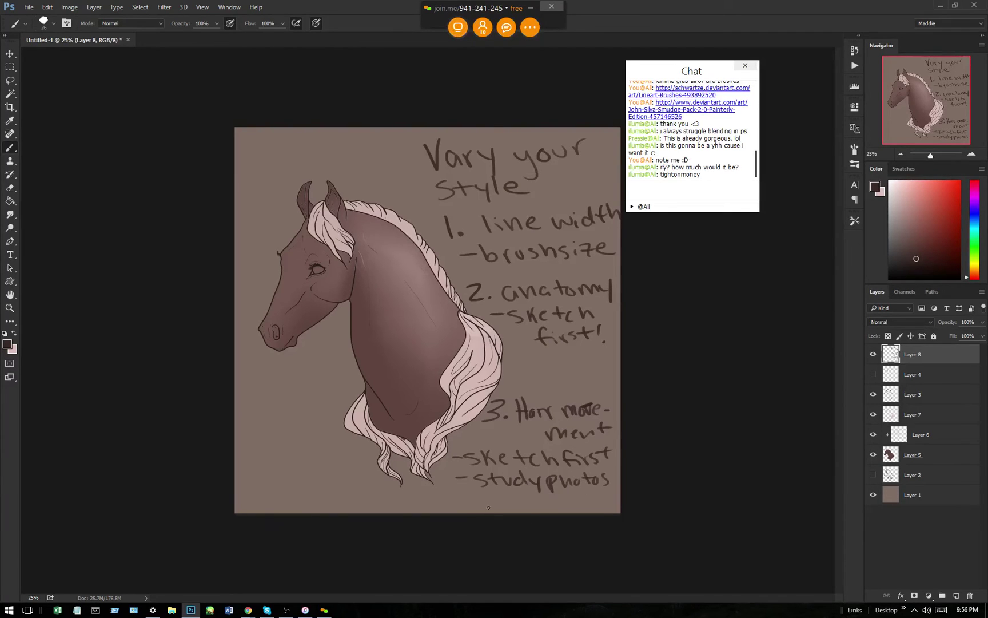
Send the reply "you can have it :d" in the chat.
{"action": "left_click", "coordinate": [685, 194]}
{"action": "type", "text": "you can have it :d"}
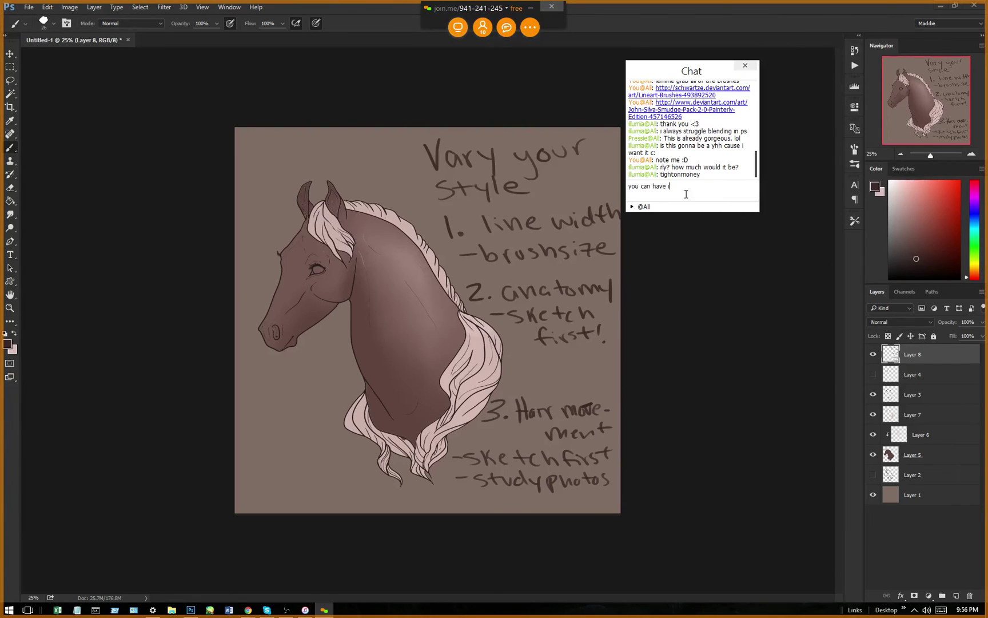
{"action": "key", "text": "Return"}
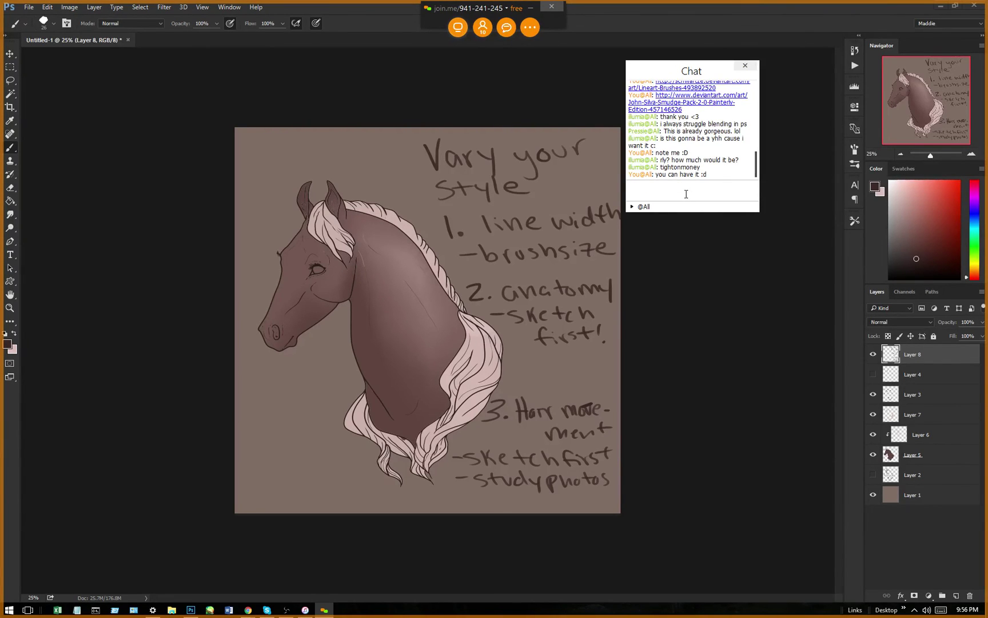